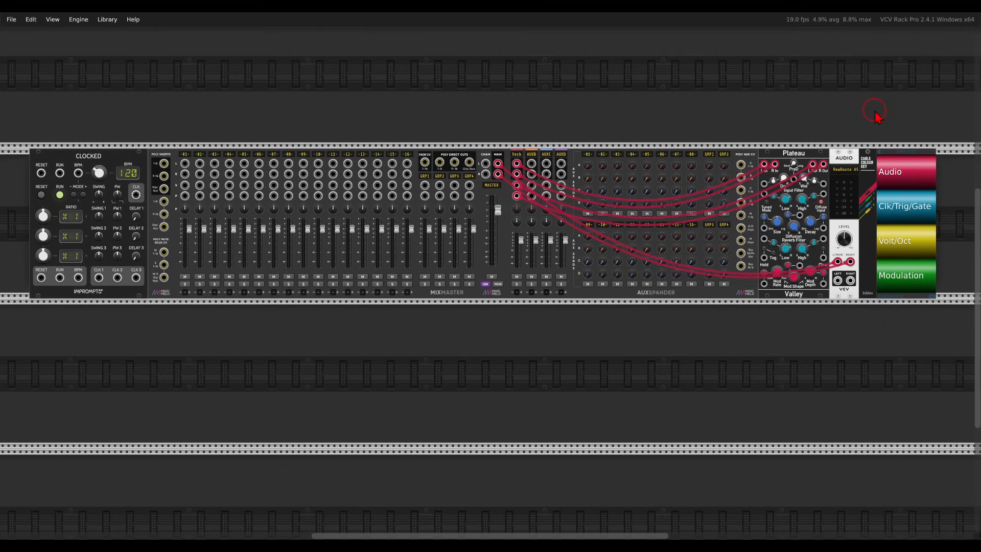
# Step: Add a GATE-SEQ-64 sequencer module to the rack row directly beneath the Clocked module
pyautogui.moveTo(320, 415); pyautogui.dragTo(608, 341)
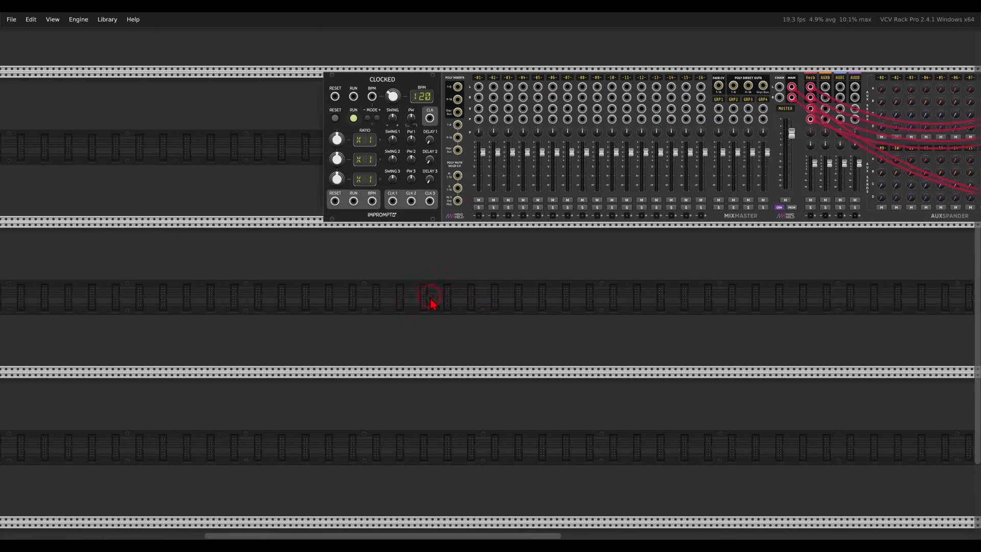
pyautogui.scroll(3, 430, 299)
pyautogui.rightClick(430, 298)
pyautogui.moveTo(664, 163); pyautogui.dragTo(374, 280)
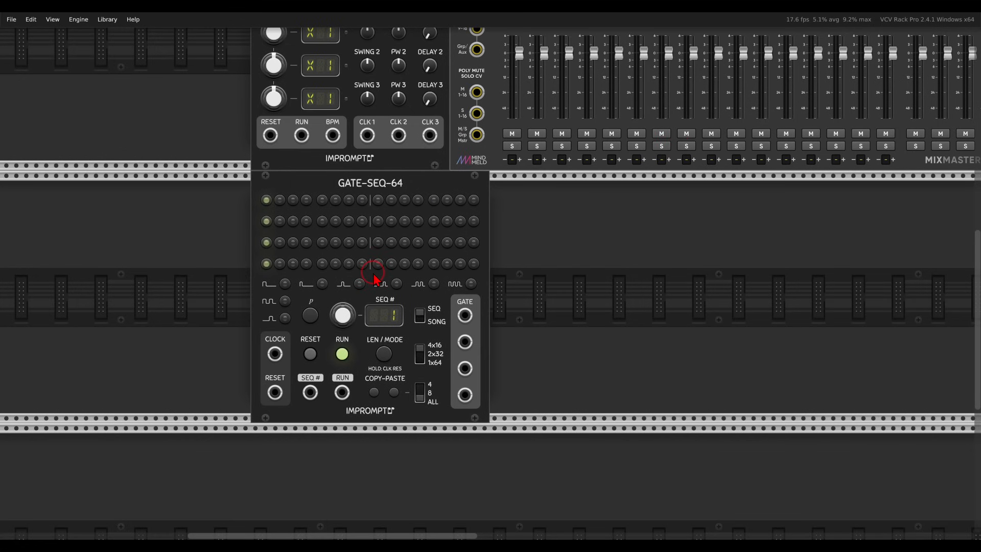
# Step: Set the Clocked master tempo to 127 BPM and its first clock ratio to X4
pyautogui.scroll(5, 374, 279)
pyautogui.rightClick(371, 91)
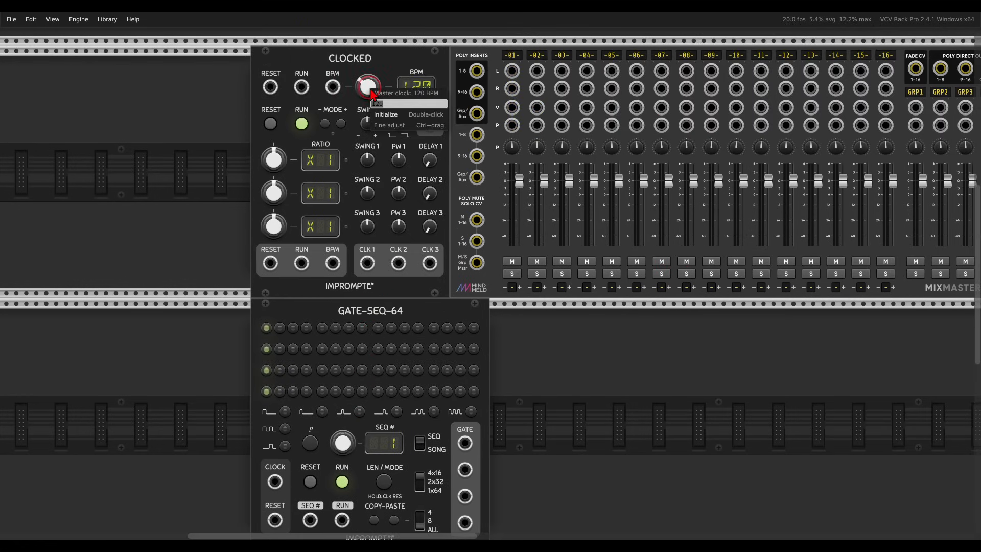
pyautogui.press('Return')
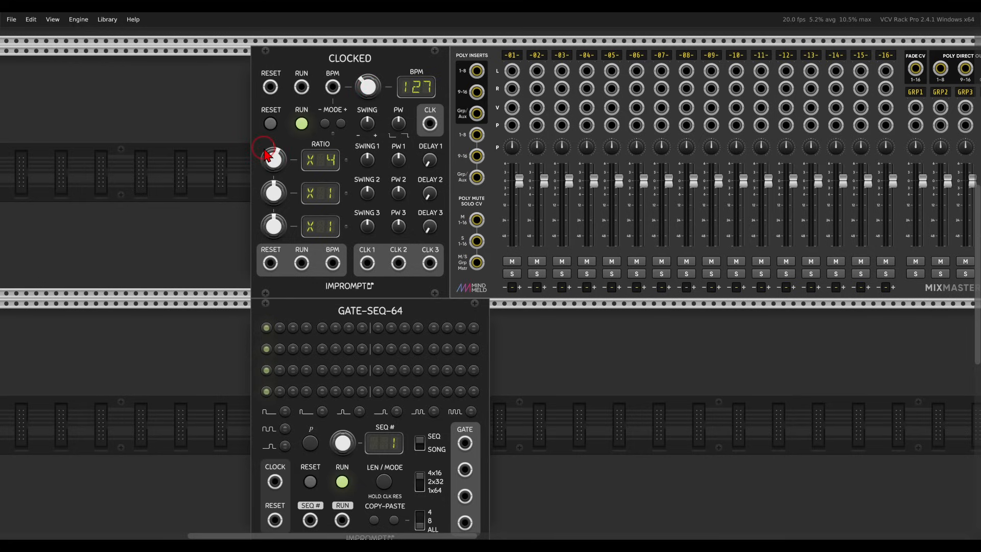
# Step: Connect Clocked's CLK 1 output to GATE-SEQ-64's clock input and its reset output to the sequencer's reset input
pyautogui.scroll(-2, 265, 154)
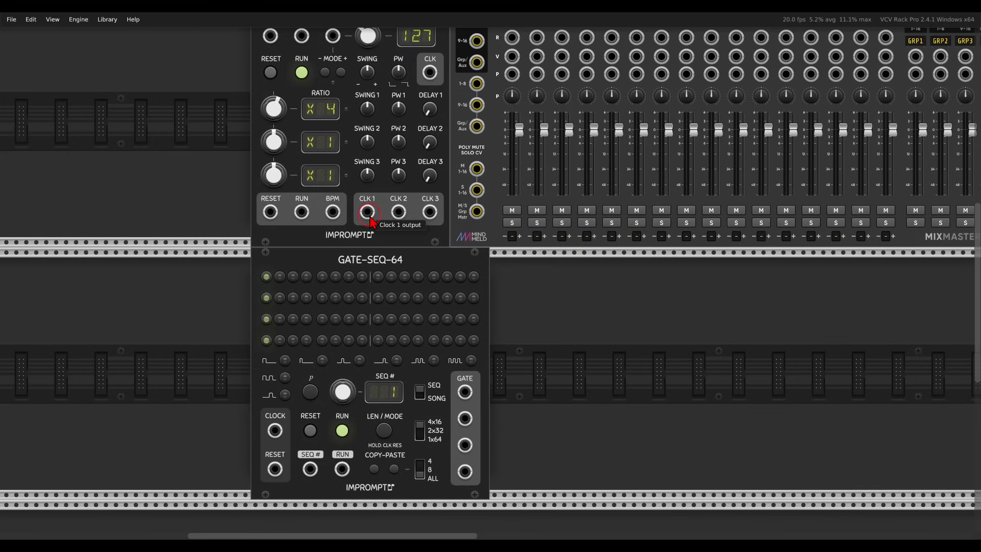
pyautogui.moveTo(368, 213); pyautogui.dragTo(274, 430)
pyautogui.moveTo(270, 212); pyautogui.dragTo(275, 468)
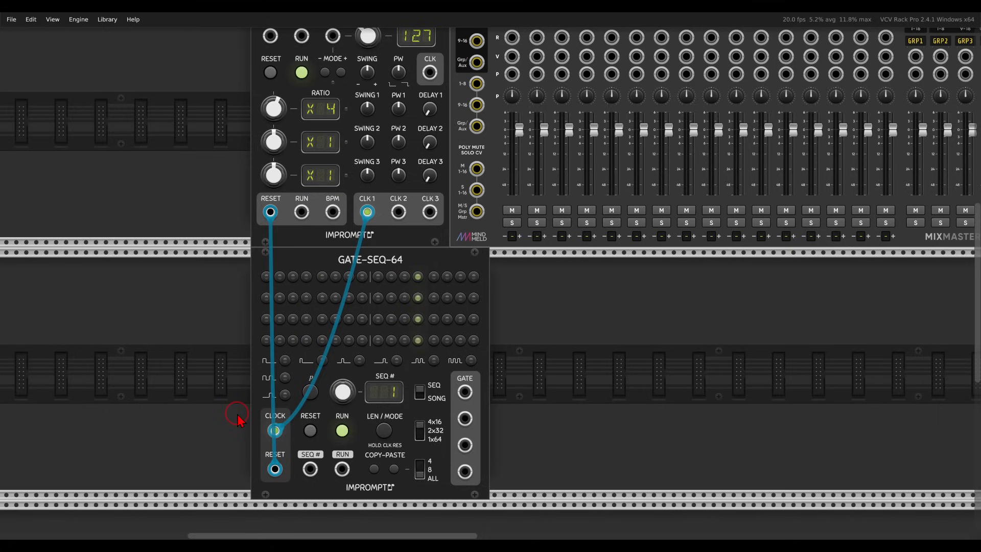
# Step: Add a VCV Kick module beside GATE-SEQ-64 and connect the sequencer's first gate output to its trigger input
pyautogui.rightClick(574, 378)
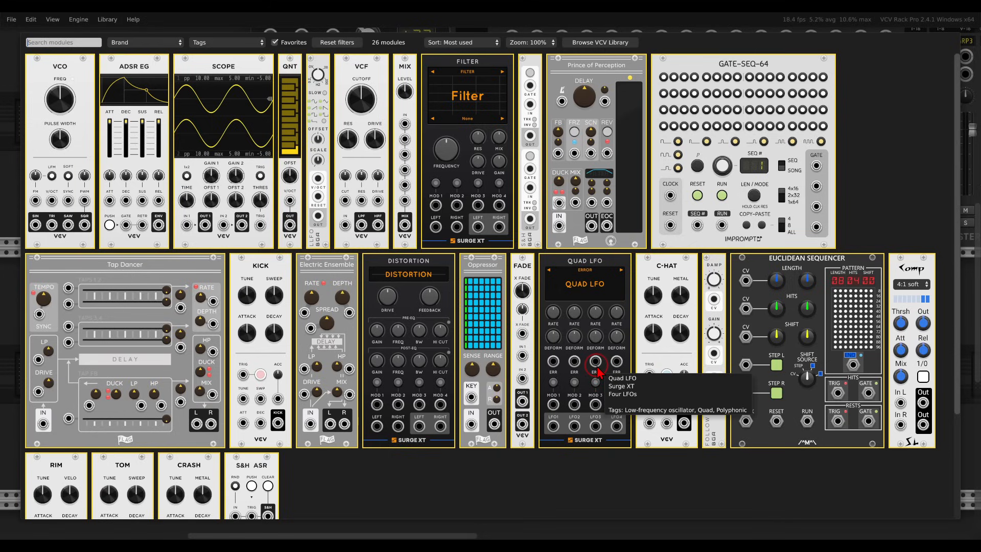
pyautogui.click(247, 273)
pyautogui.scroll(-4, 475, 358)
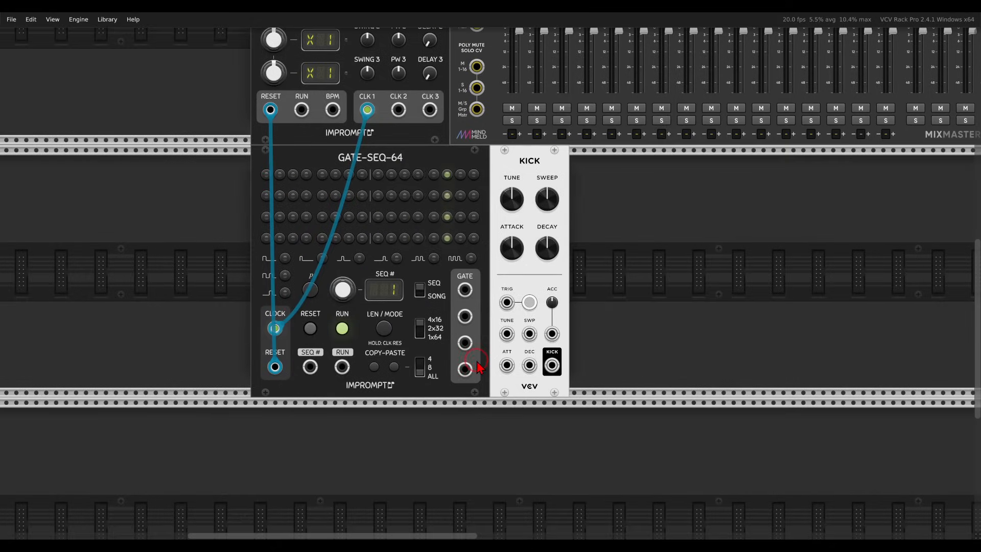
pyautogui.scroll(3, 476, 362)
pyautogui.moveTo(457, 242); pyautogui.dragTo(527, 263)
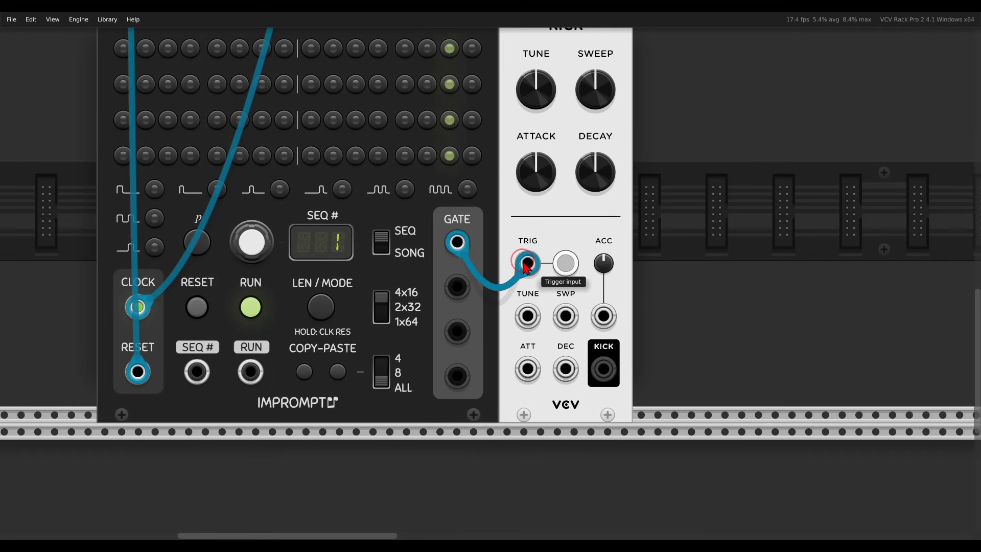
# Step: Connect the Kick module's output to the left input of MixMaster channel 1
pyautogui.scroll(-1, 535, 277)
pyautogui.scroll(2, 535, 276)
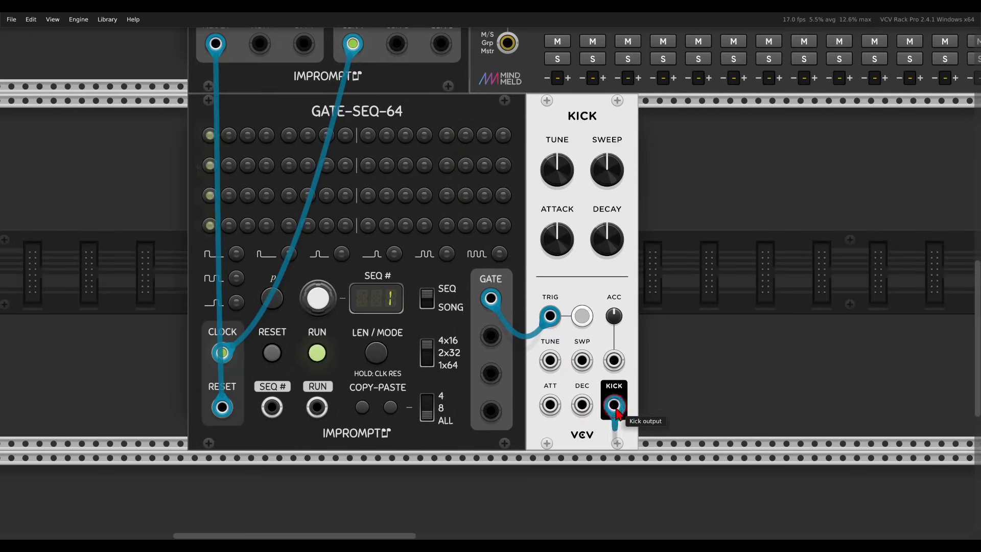
pyautogui.moveTo(615, 406); pyautogui.dragTo(562, 53)
pyautogui.scroll(10, 629, 265)
pyautogui.scroll(-3, 544, 200)
pyautogui.scroll(-9, 541, 232)
pyautogui.scroll(1, 539, 231)
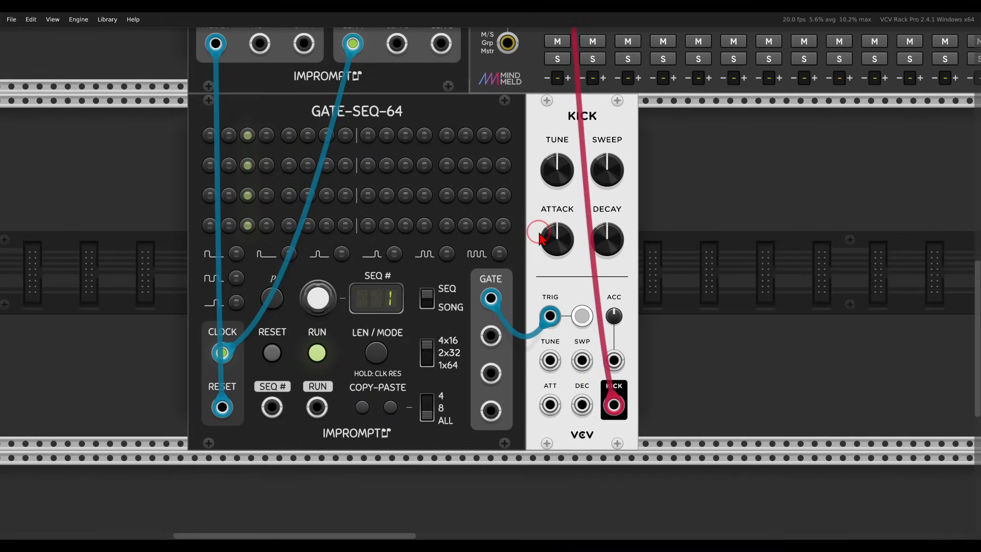
# Step: Activate steps 1, 4, 11 and 13 in the first row of GATE-SEQ-64
pyautogui.moveTo(539, 231); pyautogui.dragTo(598, 237)
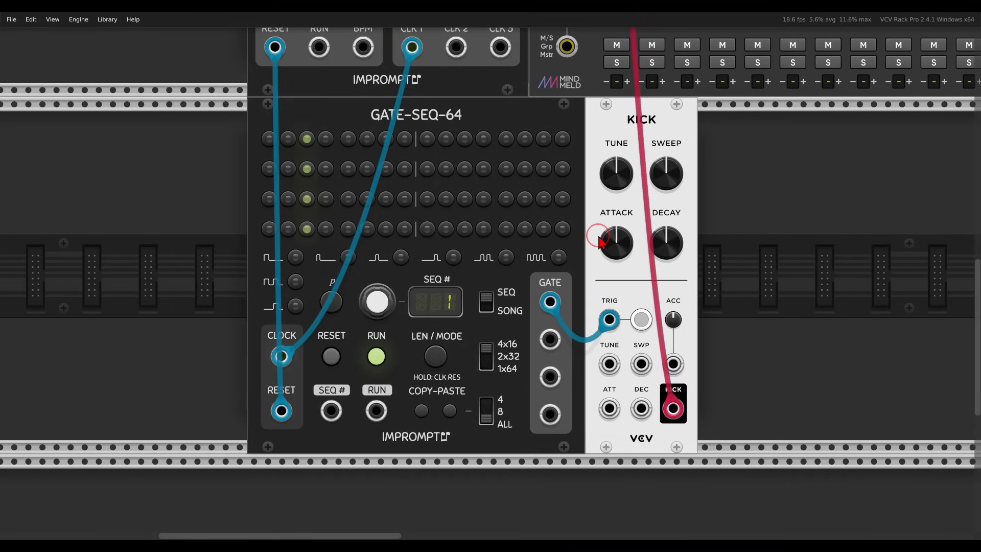
pyautogui.click(267, 139)
pyautogui.click(327, 141)
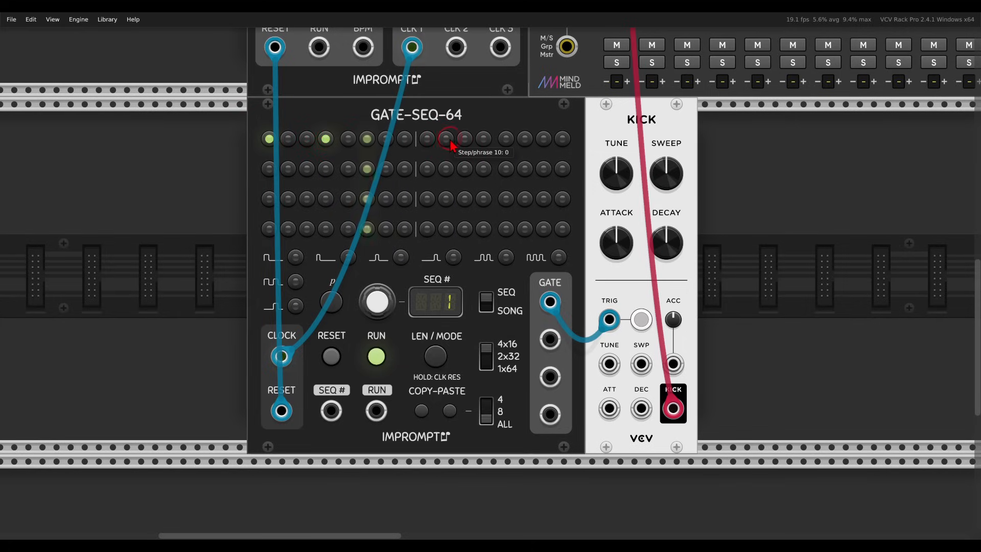
pyautogui.click(466, 142)
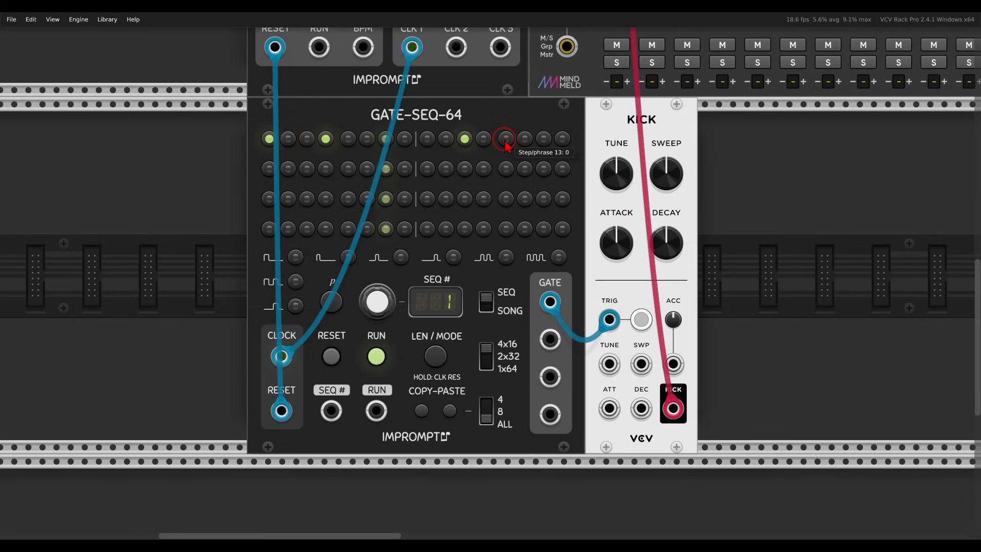
pyautogui.click(505, 139)
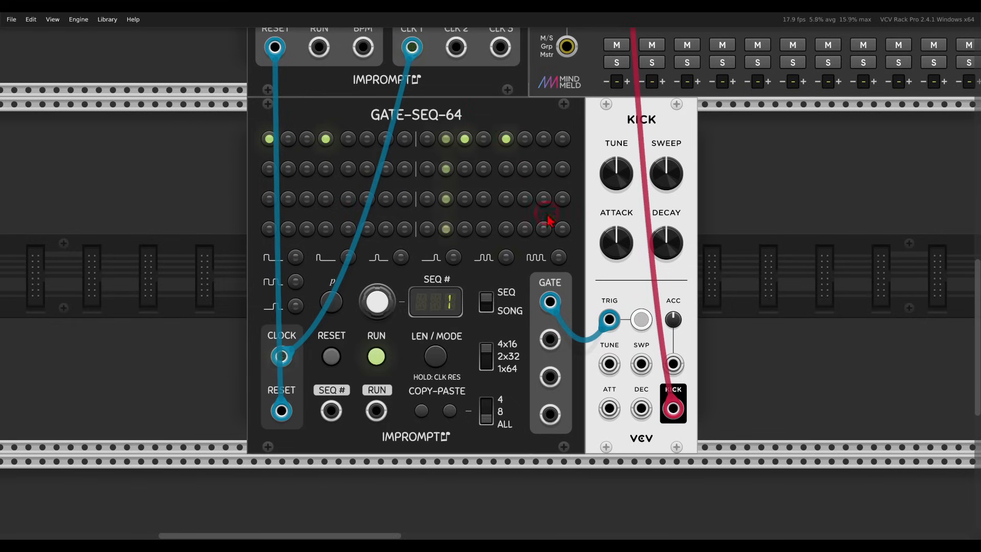
# Step: Connect the second gate output to the Kick's accent input and activate steps 1 and 11 in the sequencer's second row
pyautogui.moveTo(687, 341)
pyautogui.mouseDown()
pyautogui.moveTo(639, 360)
pyautogui.moveTo(698, 353)
pyautogui.mouseUp()
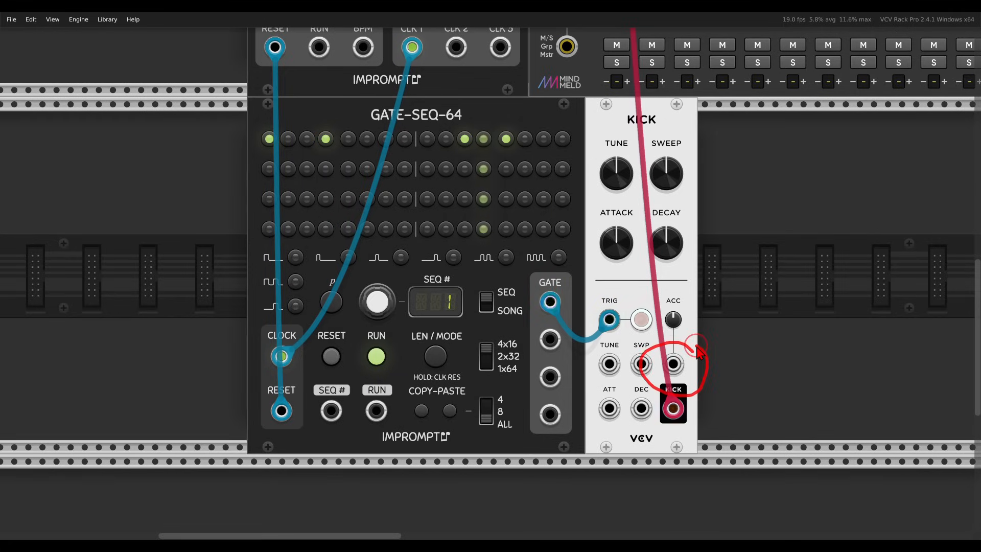
pyautogui.moveTo(550, 338)
pyautogui.mouseDown()
pyautogui.moveTo(662, 378)
pyautogui.moveTo(674, 364)
pyautogui.mouseUp()
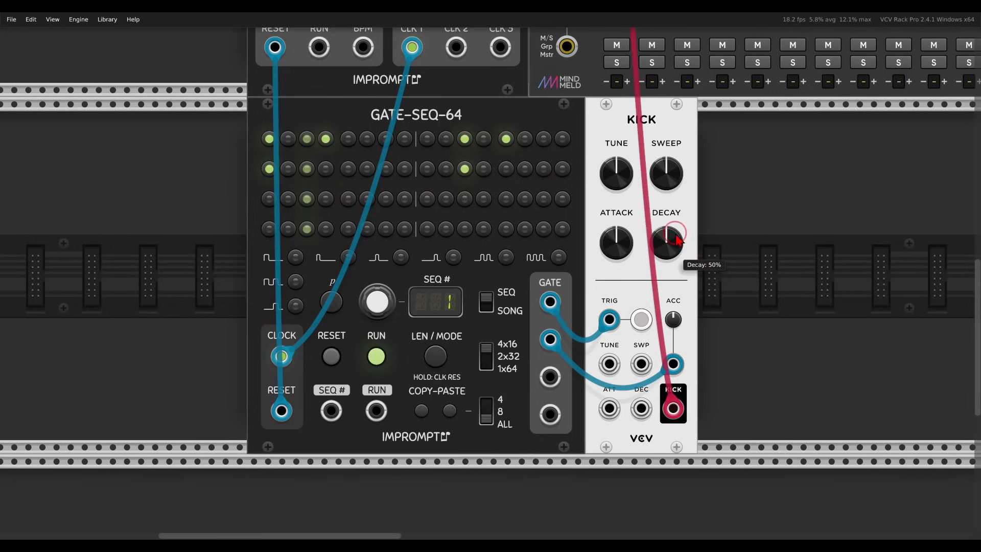
# Step: Shorten the Kick module's decay to somewhat below its midpoint
pyautogui.moveTo(670, 249); pyautogui.dragTo(671, 265)
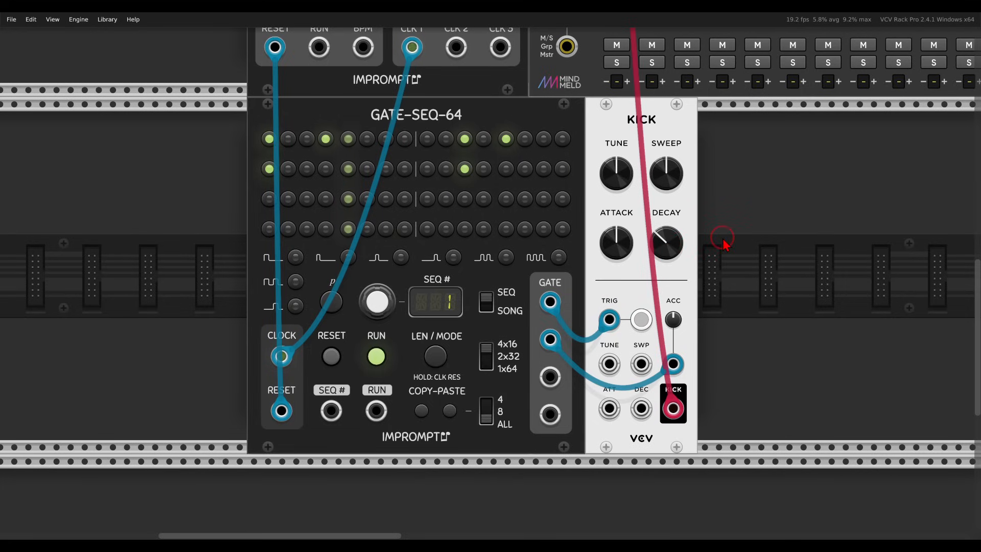
# Step: Rename MixMaster channel 1 as KICK
pyautogui.scroll(10, 722, 244)
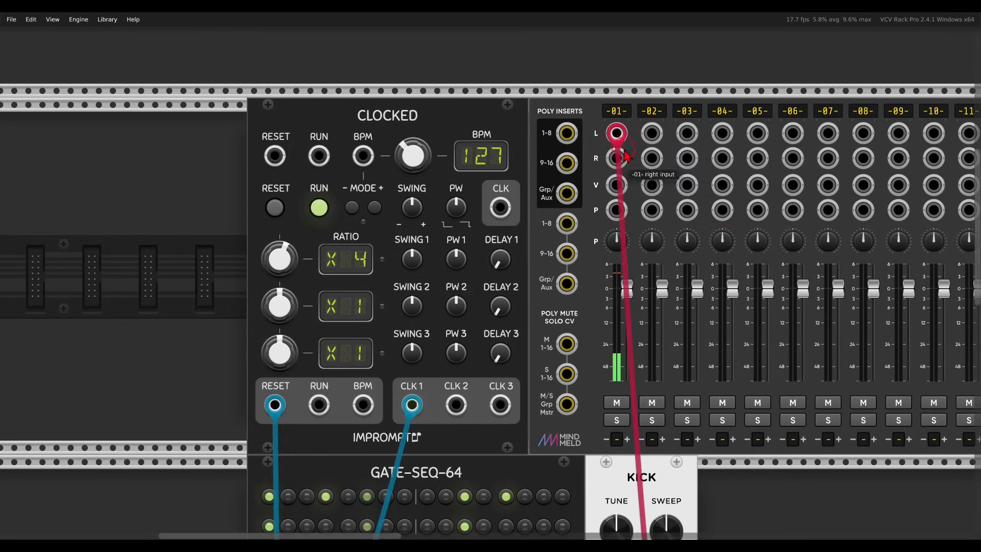
pyautogui.doubleClick(616, 113)
pyautogui.write('KICK')
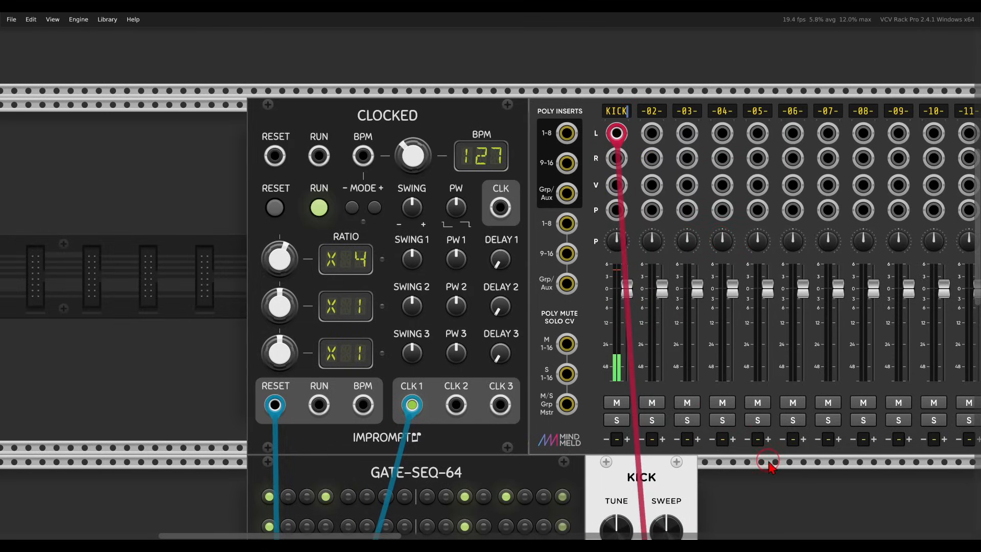
pyautogui.click(745, 448)
# Step: Add a Tap Dancer delay module to the rack next to the Kick module
pyautogui.scroll(-10, 746, 449)
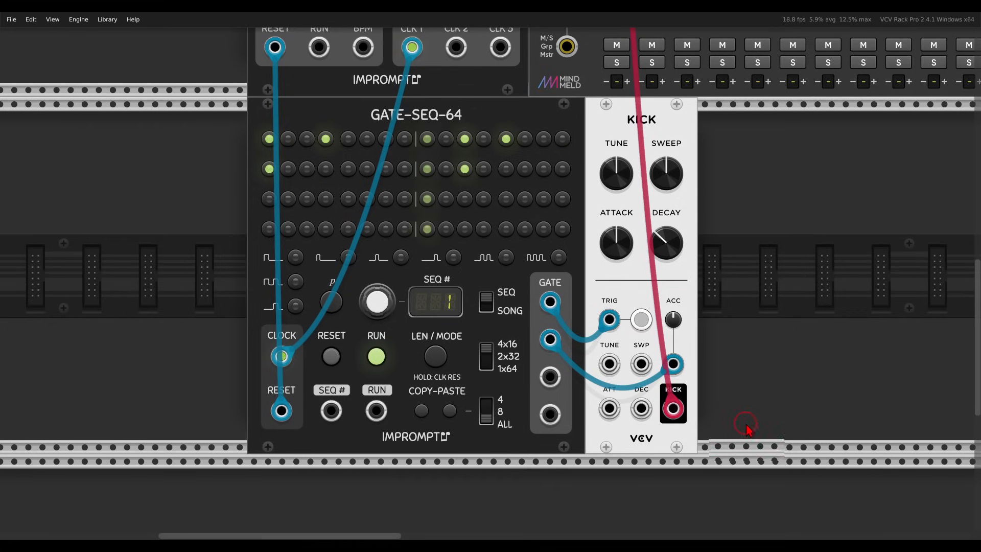
pyautogui.moveTo(748, 426); pyautogui.dragTo(713, 420)
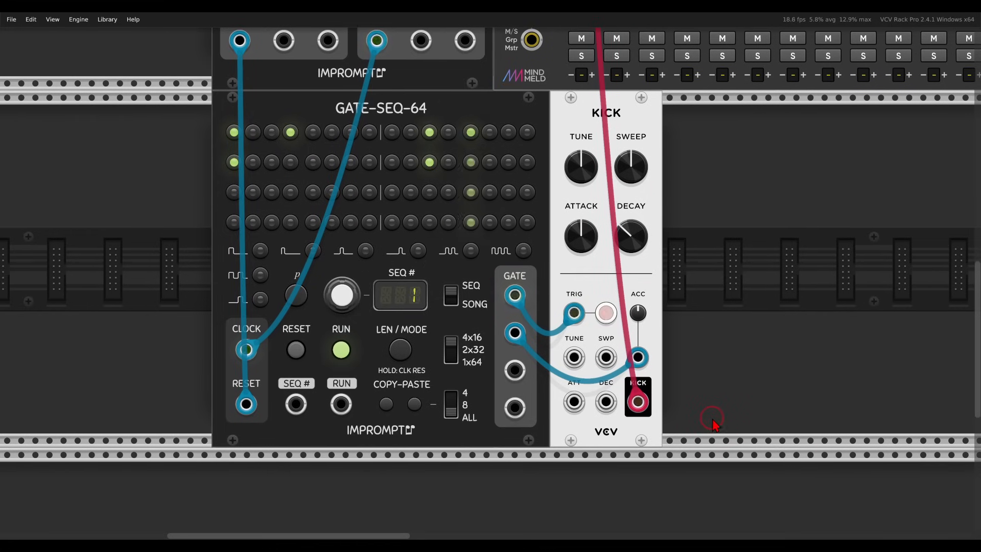
pyautogui.rightClick(721, 394)
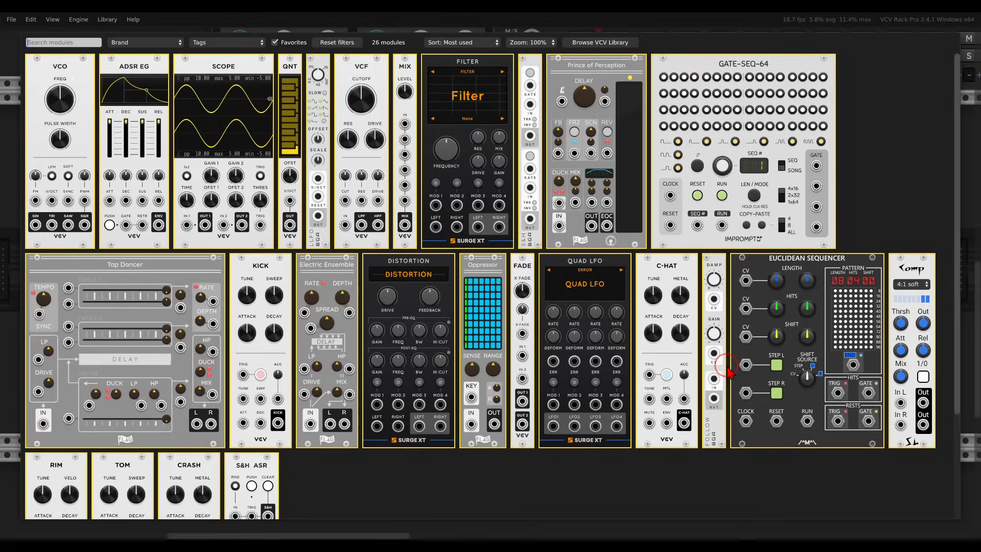
pyautogui.click(153, 283)
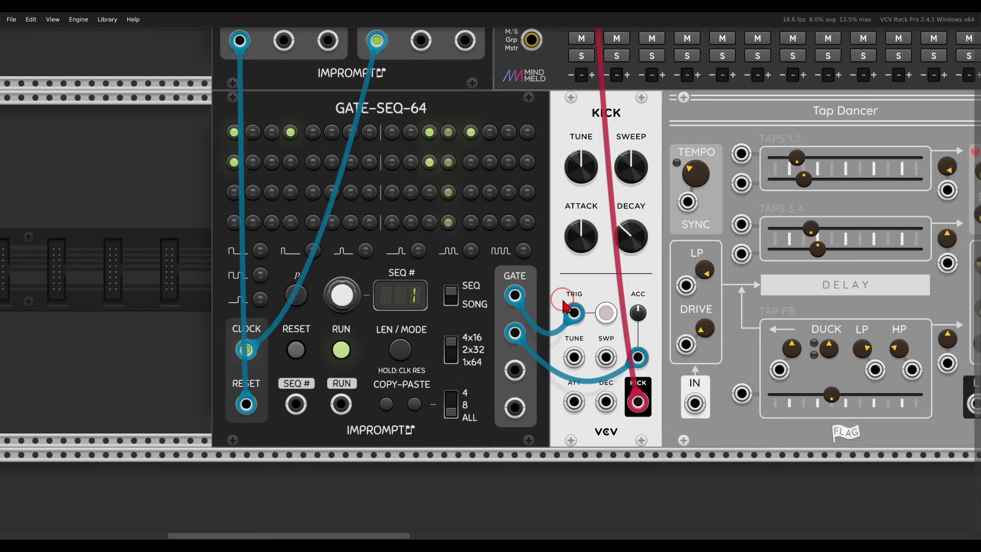
pyautogui.moveTo(733, 249); pyautogui.dragTo(639, 251)
# Step: Set Tap Dancer's tempo to 127 BPM and shift the module slightly away from the Kick module
pyautogui.rightClick(601, 178)
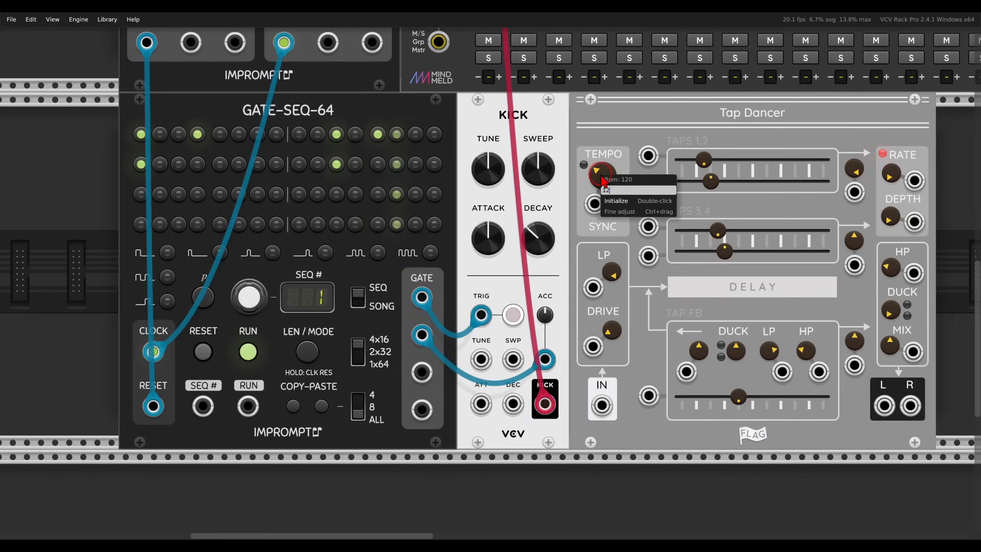
pyautogui.write('127')
pyautogui.press('Return')
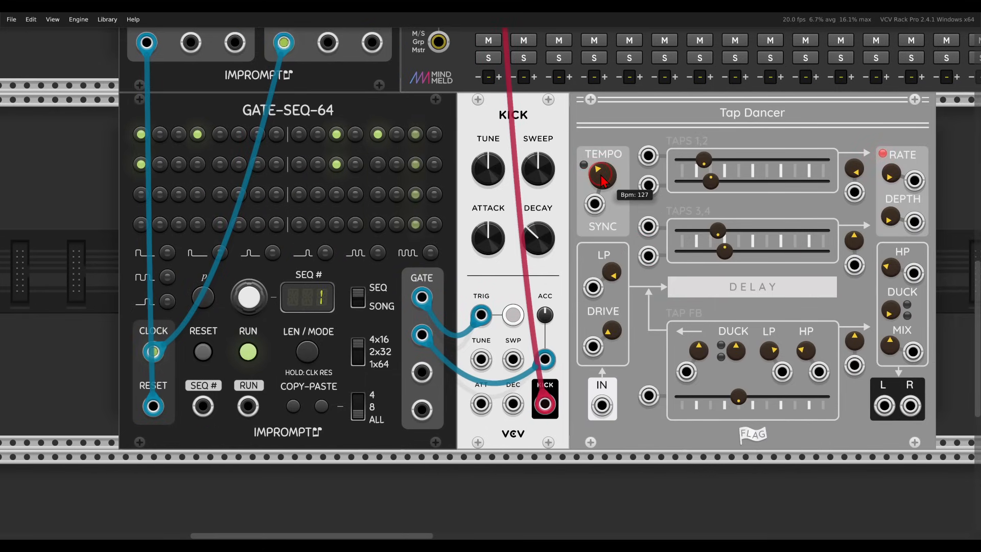
pyautogui.moveTo(610, 133); pyautogui.dragTo(624, 133)
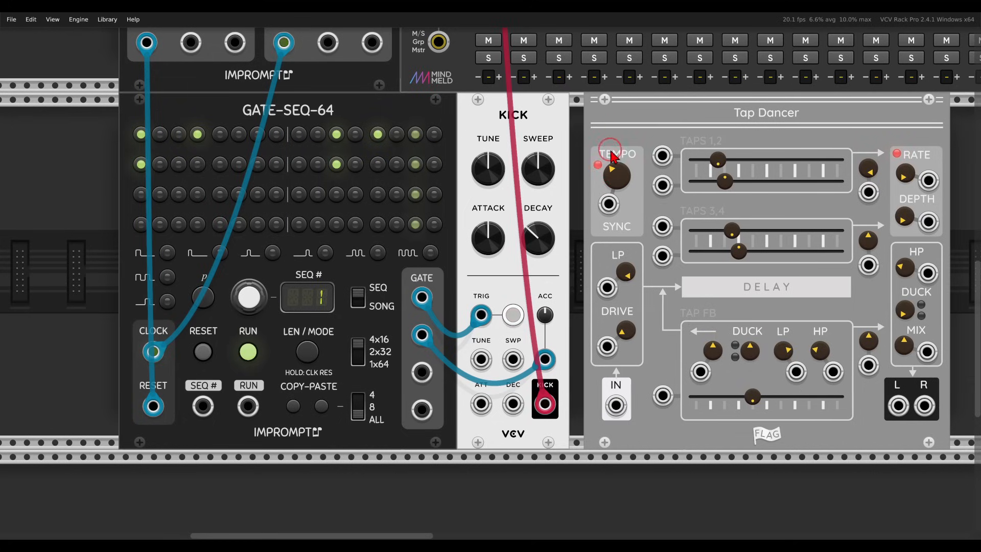
# Step: Feed the Kick output into Tap Dancer's input and connect its left and right outputs to MixMaster channel 2's stereo inputs
pyautogui.moveTo(616, 405); pyautogui.dragTo(545, 404)
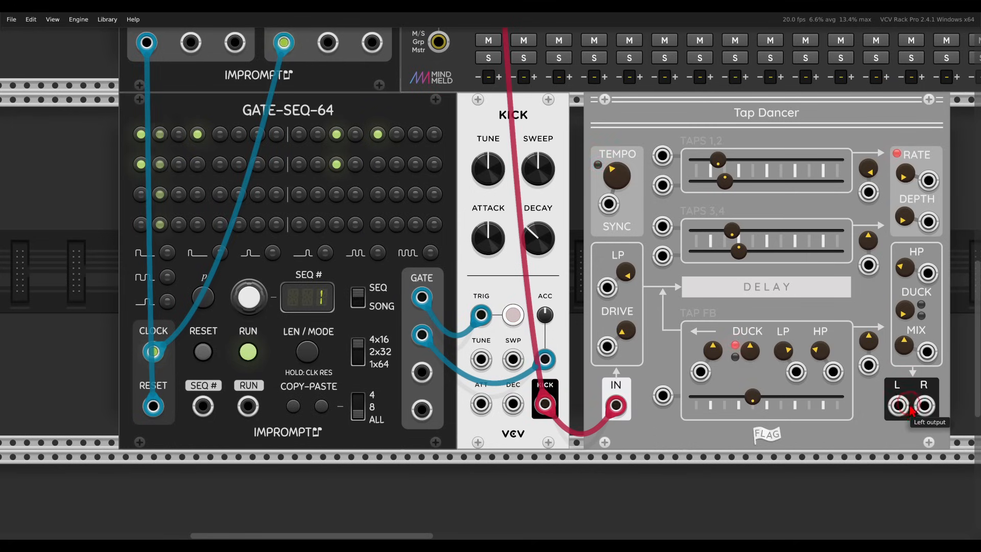
pyautogui.moveTo(899, 406); pyautogui.dragTo(926, 455)
pyautogui.scroll(3, 879, 393)
pyautogui.scroll(6, 638, 205)
pyautogui.scroll(-4, 628, 173)
pyautogui.scroll(-5, 700, 240)
pyautogui.moveTo(906, 397); pyautogui.dragTo(864, 282)
pyautogui.scroll(-1, 827, 332)
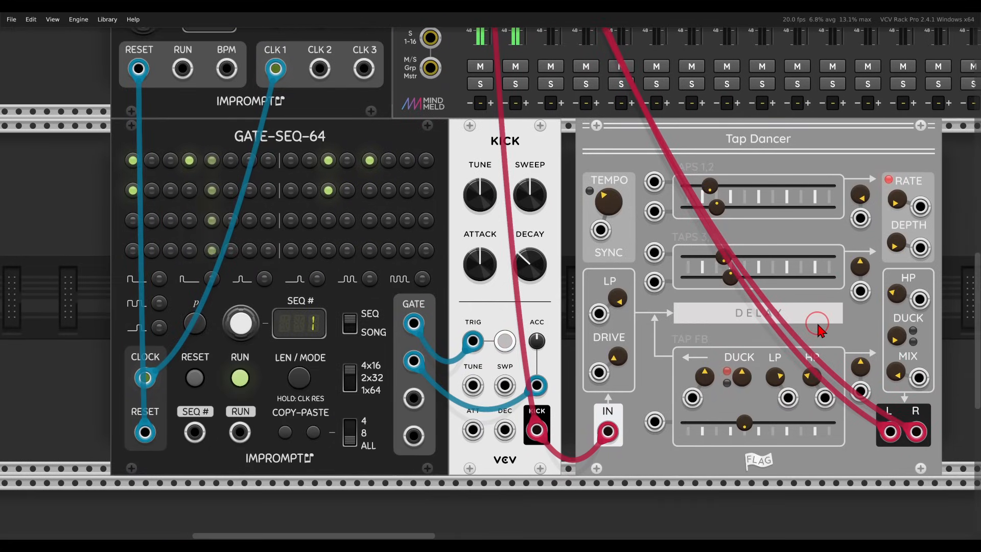
# Step: Raise Tap Dancer's Duck Mix amount so the delayed signal ducks under the incoming kick
pyautogui.moveTo(554, 420)
pyautogui.mouseDown()
pyautogui.moveTo(533, 453)
pyautogui.moveTo(557, 420)
pyautogui.moveTo(548, 327)
pyautogui.moveTo(557, 346)
pyautogui.mouseUp()
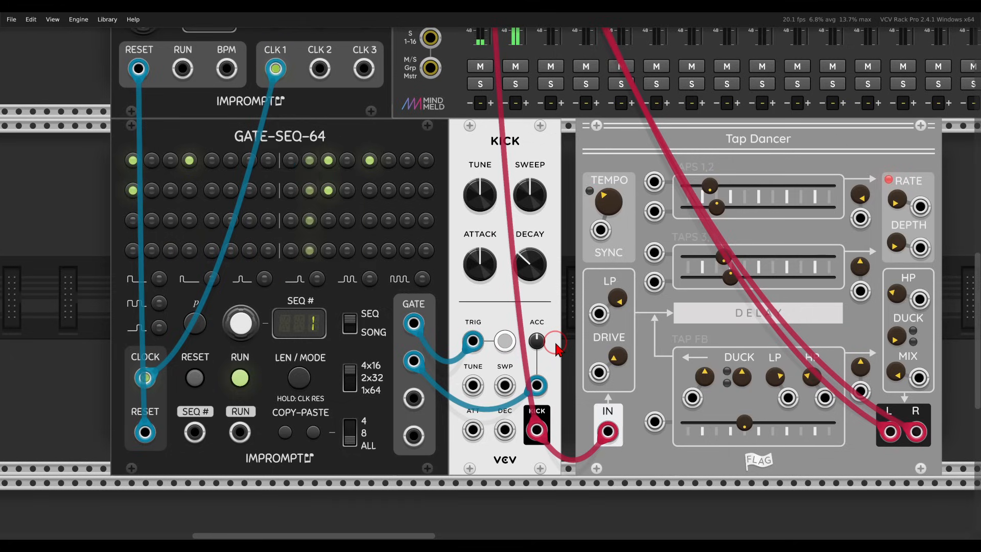
pyautogui.moveTo(594, 387); pyautogui.dragTo(544, 370)
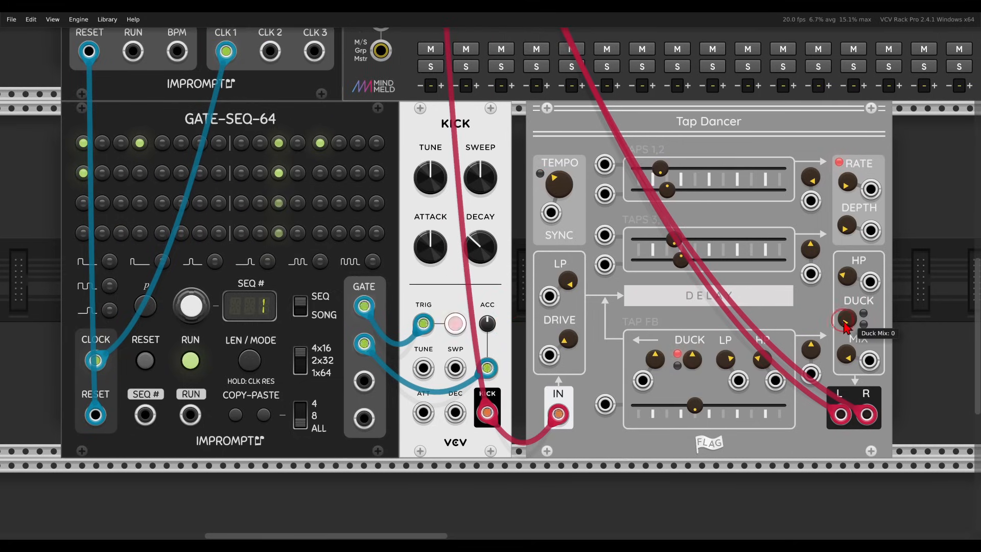
pyautogui.moveTo(845, 325); pyautogui.dragTo(829, 237)
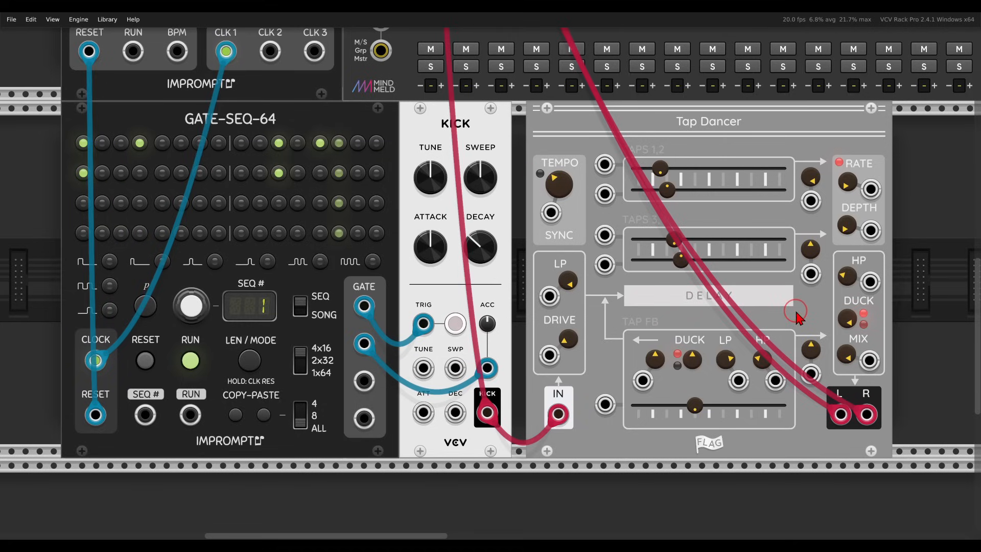
pyautogui.moveTo(845, 276)
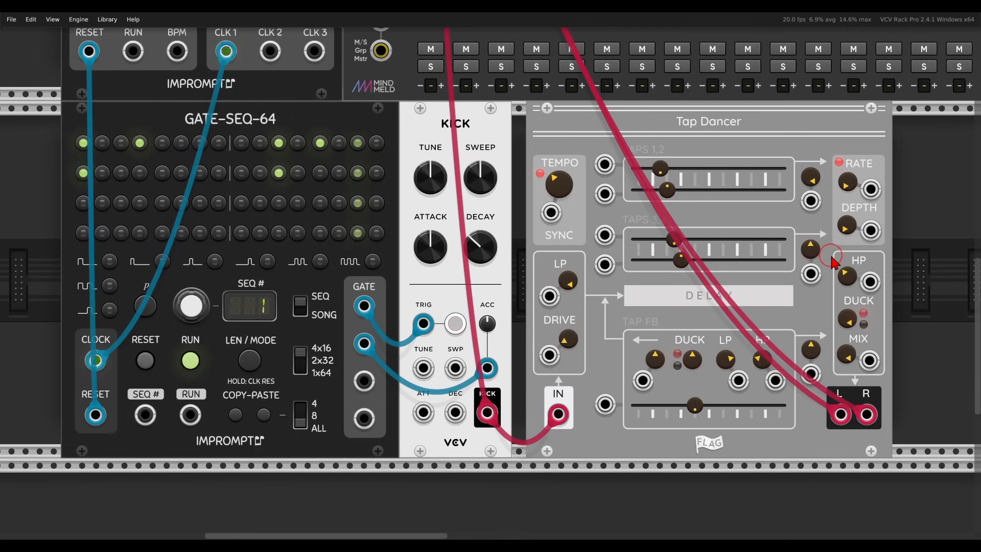
pyautogui.moveTo(571, 326)
pyautogui.mouseDown()
pyautogui.moveTo(575, 333)
pyautogui.moveTo(564, 293)
pyautogui.moveTo(562, 324)
pyautogui.mouseUp()
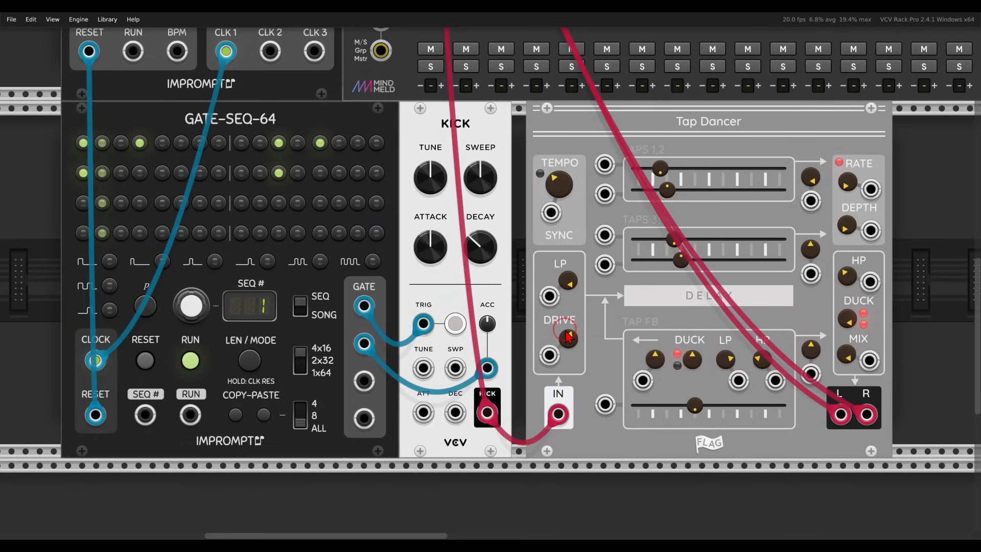
# Step: Raise channel 2's Verb send to about -26 dB and label that MixMaster channel KCDL
pyautogui.scroll(5, 706, 255)
pyautogui.hscroll(5, 705, 255)
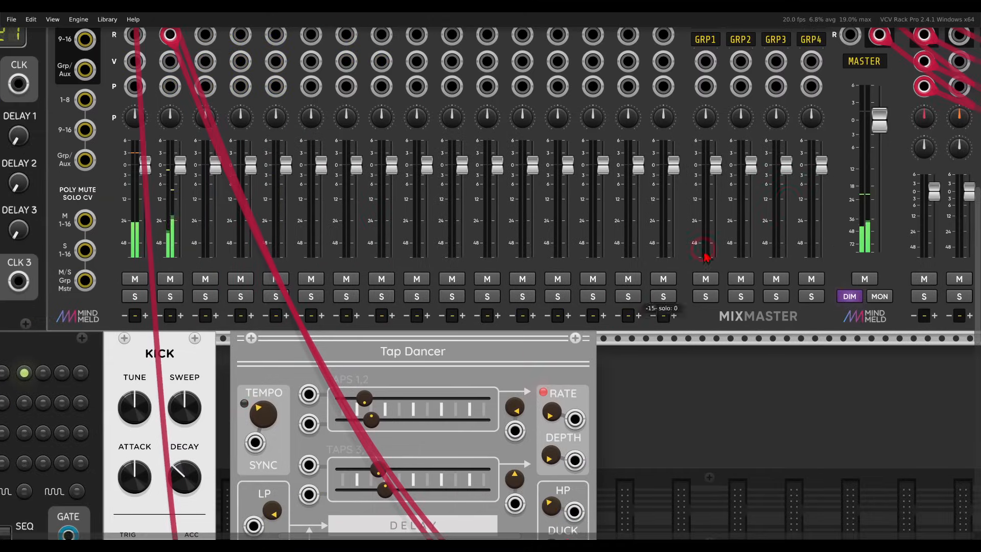
pyautogui.hscroll(5, 706, 255)
pyautogui.scroll(3, 705, 256)
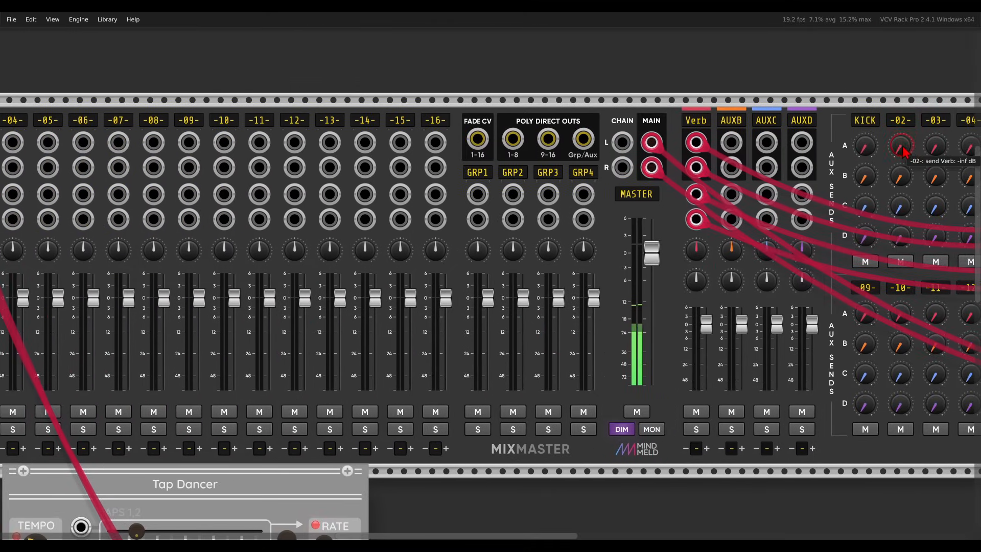
pyautogui.moveTo(896, 137); pyautogui.dragTo(899, 153)
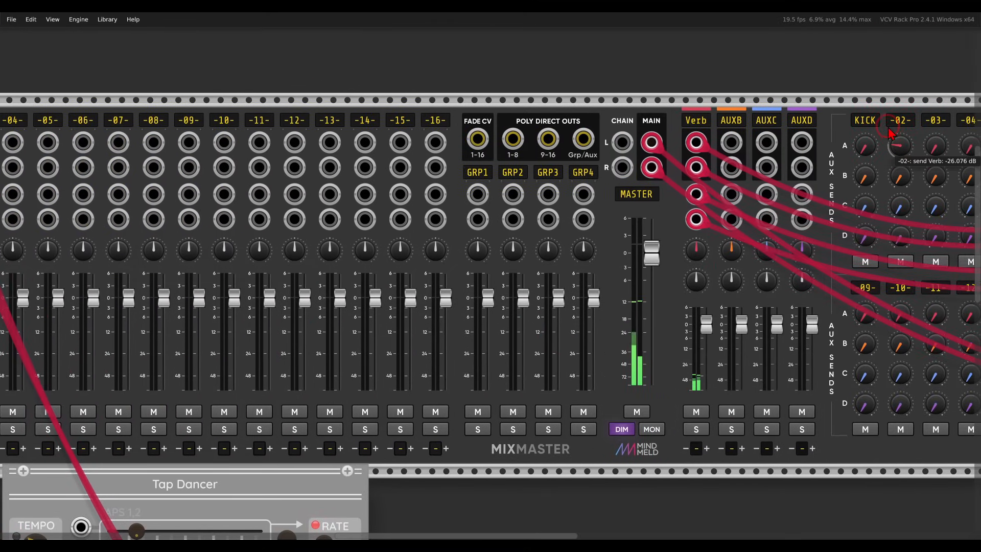
pyautogui.hscroll(-6, 860, 159)
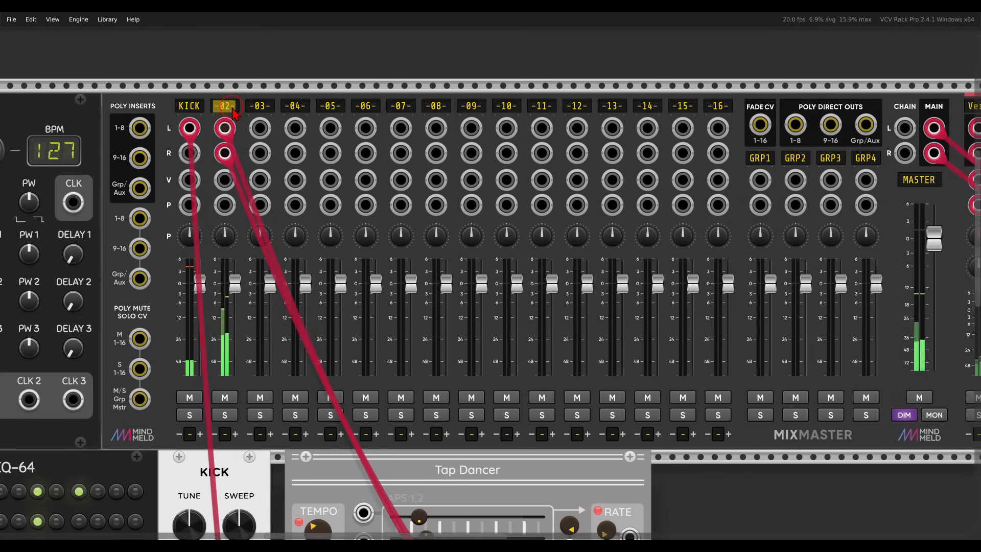
pyautogui.write('KCDL')
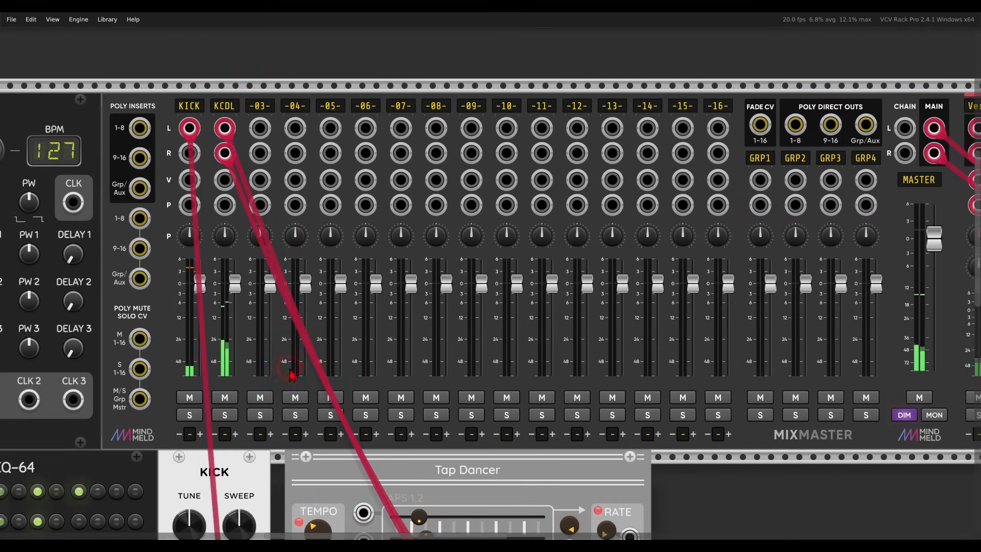
# Step: Mute the KICK and KCDL channels on MixMaster
pyautogui.scroll(-10, 290, 375)
pyautogui.hscroll(-5, 289, 376)
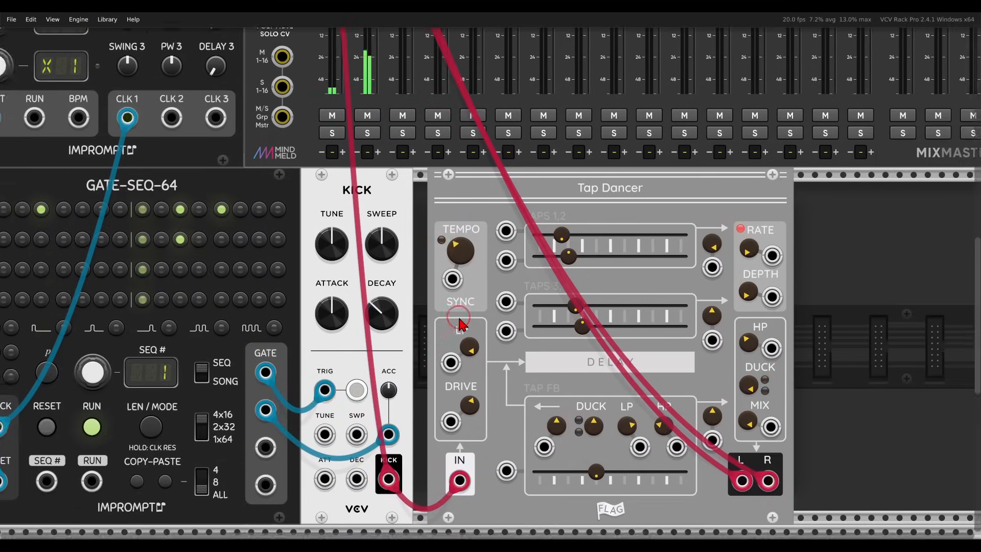
pyautogui.scroll(-3, 462, 323)
pyautogui.hscroll(-4, 462, 323)
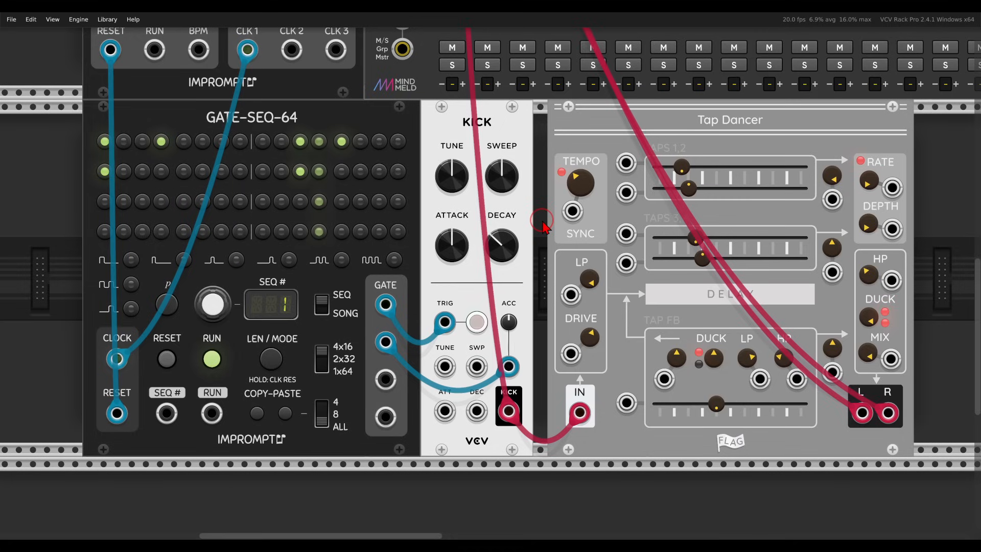
pyautogui.scroll(2, 543, 225)
pyautogui.click(452, 93)
pyautogui.click(488, 94)
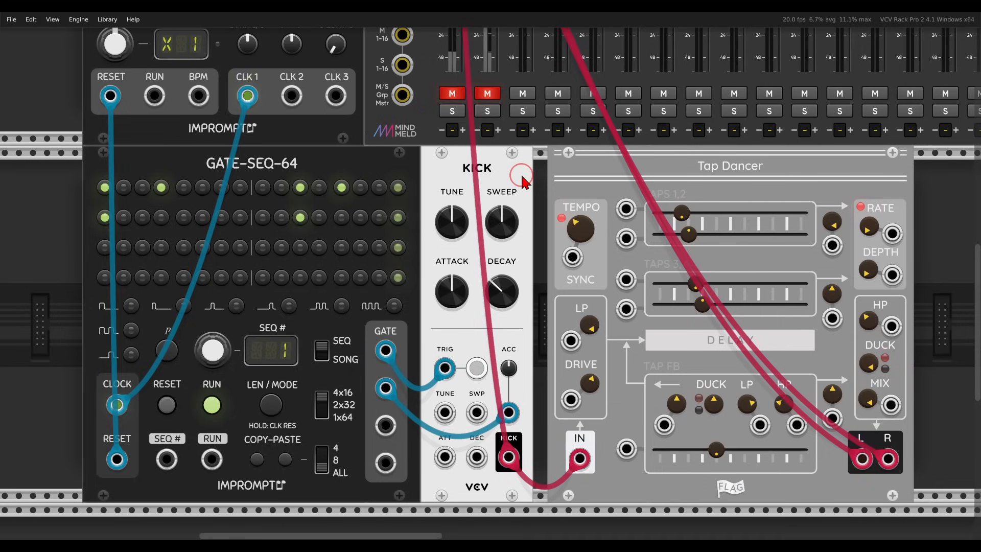
# Step: Add a Surge XT Distortion module and a Comp compressor side by side in the empty row above MixMaster
pyautogui.moveTo(692, 175); pyautogui.dragTo(432, 258)
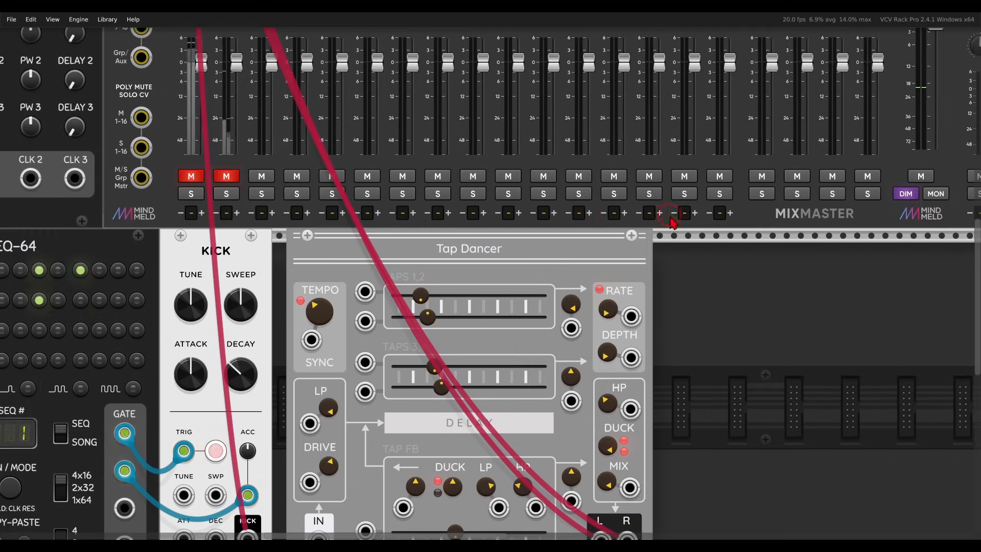
pyautogui.moveTo(711, 191); pyautogui.dragTo(518, 333)
pyautogui.moveTo(727, 140); pyautogui.dragTo(580, 337)
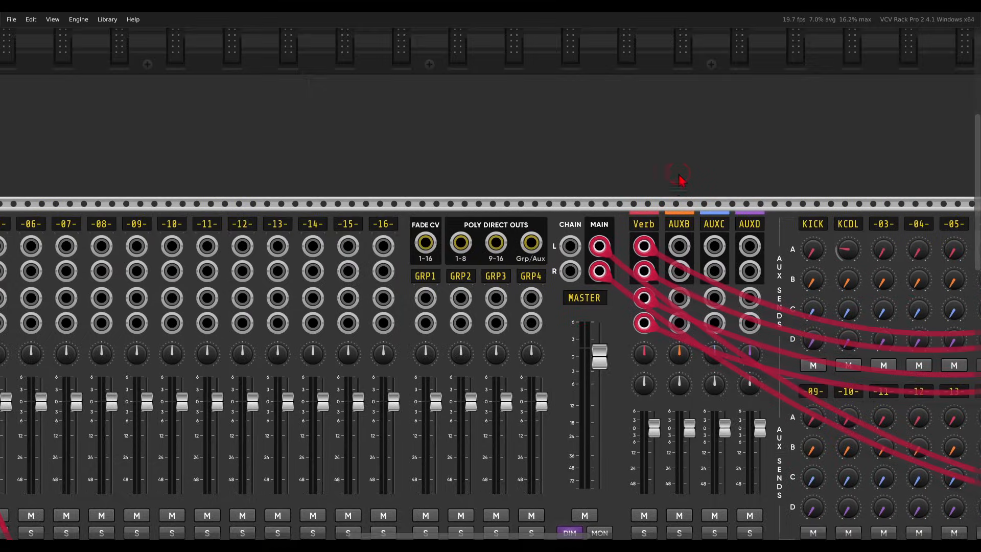
pyautogui.moveTo(678, 174); pyautogui.dragTo(577, 324)
pyautogui.moveTo(648, 238); pyautogui.dragTo(608, 297)
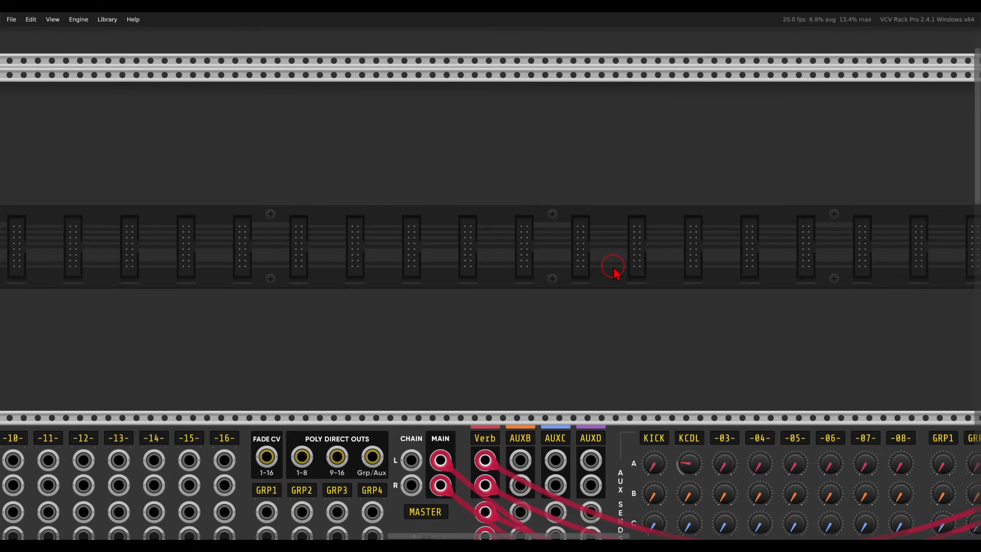
pyautogui.rightClick(615, 272)
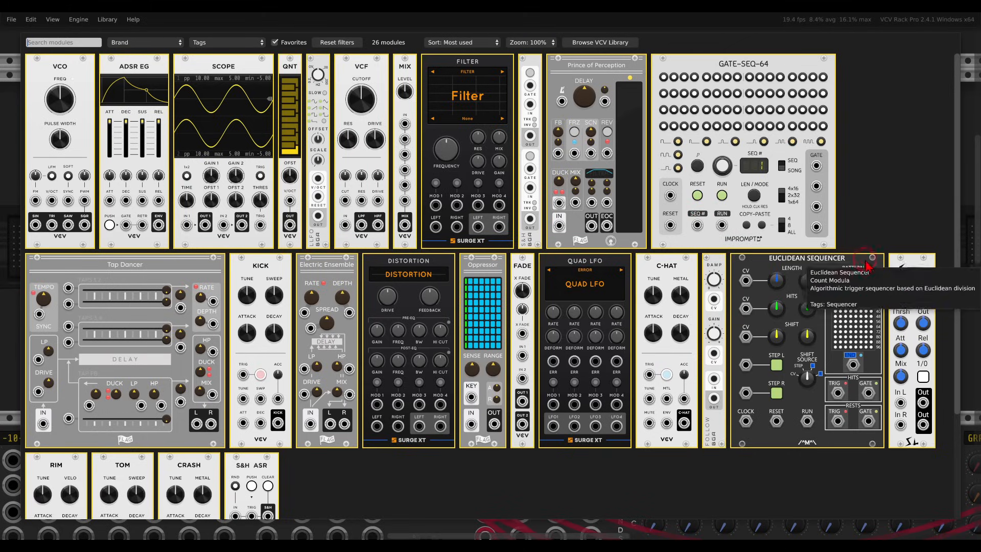
pyautogui.click(910, 272)
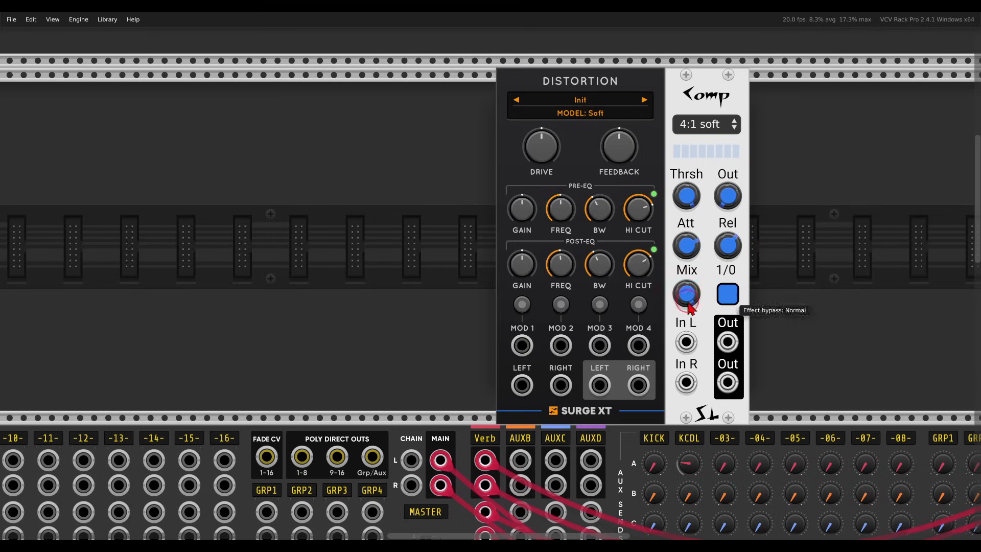
# Step: Route MixMaster's main left and right outputs into Distortion, and Distortion's stereo outputs into Comp's left and right inputs
pyautogui.scroll(-1, 466, 383)
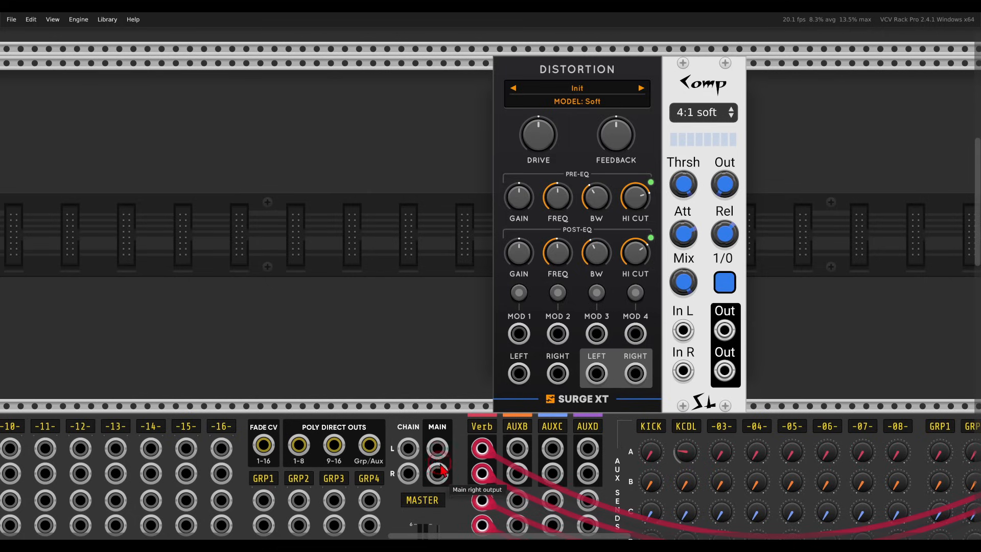
pyautogui.moveTo(435, 452); pyautogui.dragTo(437, 473)
pyautogui.moveTo(596, 373); pyautogui.dragTo(683, 331)
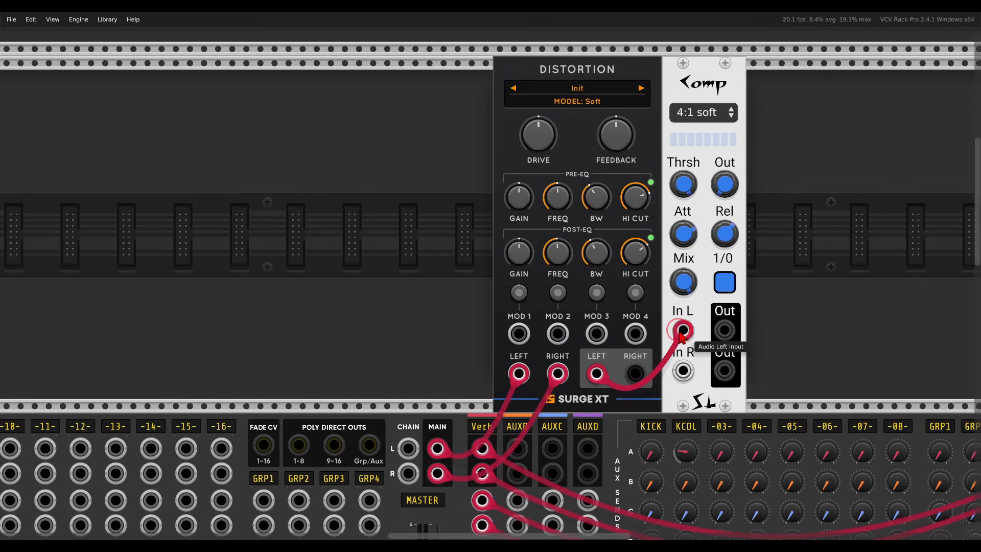
pyautogui.moveTo(635, 373); pyautogui.dragTo(683, 370)
# Step: Connect Comp's two outputs to the Audio module's L/MON and RIGHT inputs
pyautogui.moveTo(774, 369); pyautogui.dragTo(582, 305)
pyautogui.scroll(-2, 581, 301)
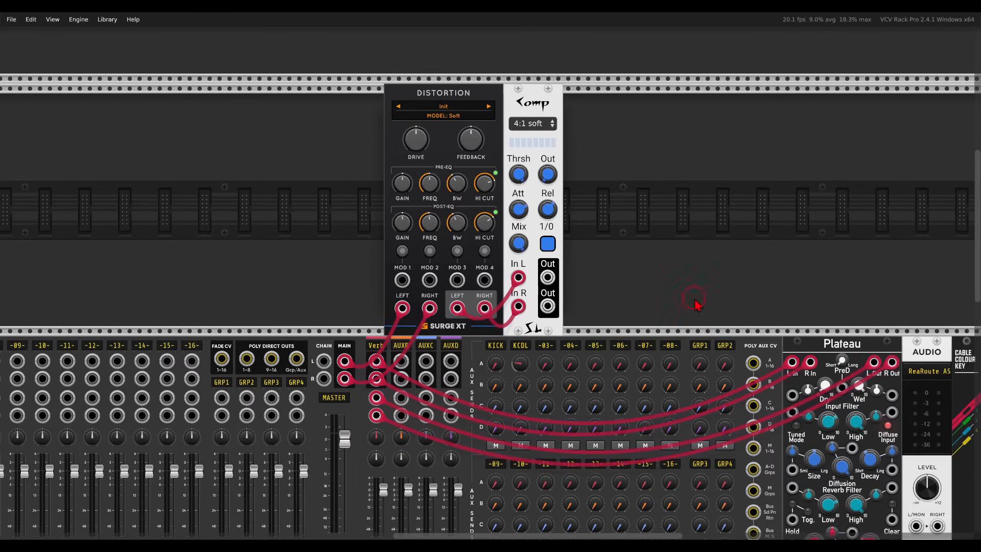
pyautogui.moveTo(695, 300); pyautogui.dragTo(511, 250)
pyautogui.moveTo(445, 249); pyautogui.dragTo(813, 496)
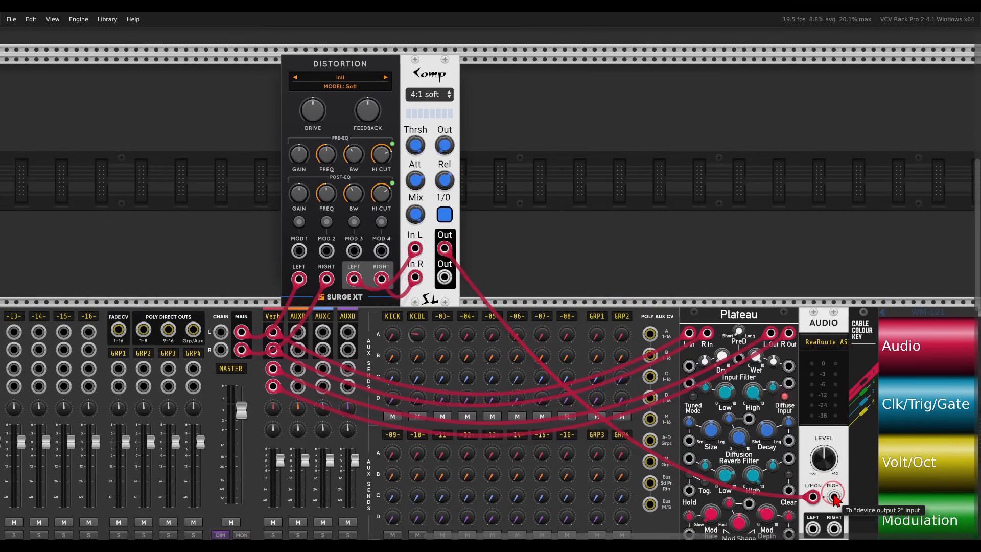
pyautogui.moveTo(444, 276); pyautogui.dragTo(833, 497)
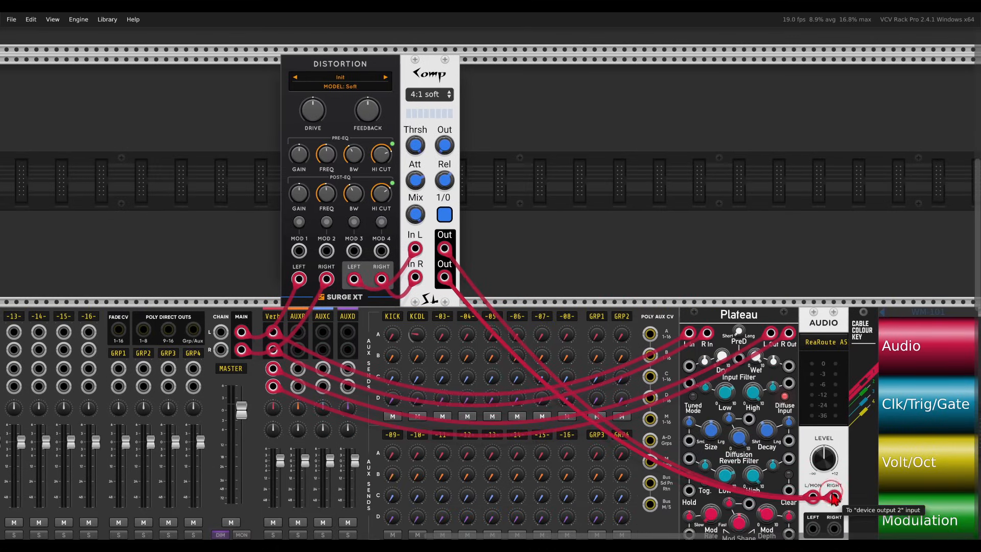
# Step: Unmute the KICK and KCDL channels on MixMaster
pyautogui.moveTo(370, 185); pyautogui.dragTo(512, 245)
pyautogui.scroll(2, 505, 243)
pyautogui.moveTo(332, 351); pyautogui.dragTo(777, 212)
pyautogui.moveTo(378, 353); pyautogui.dragTo(608, 222)
pyautogui.click(261, 453)
pyautogui.click(296, 452)
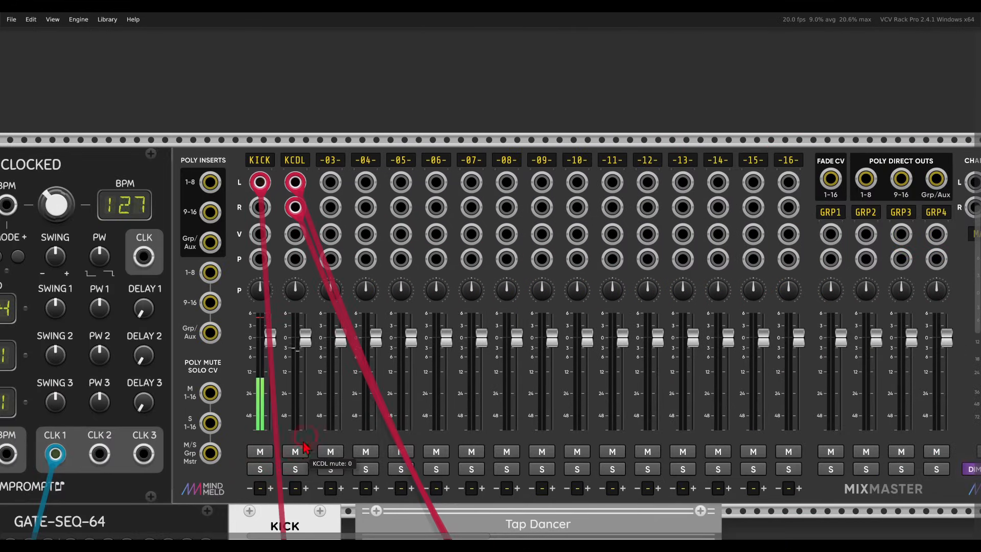
# Step: Change the Distortion module's model to OJD
pyautogui.moveTo(781, 152); pyautogui.dragTo(260, 347)
pyautogui.moveTo(642, 176); pyautogui.dragTo(520, 271)
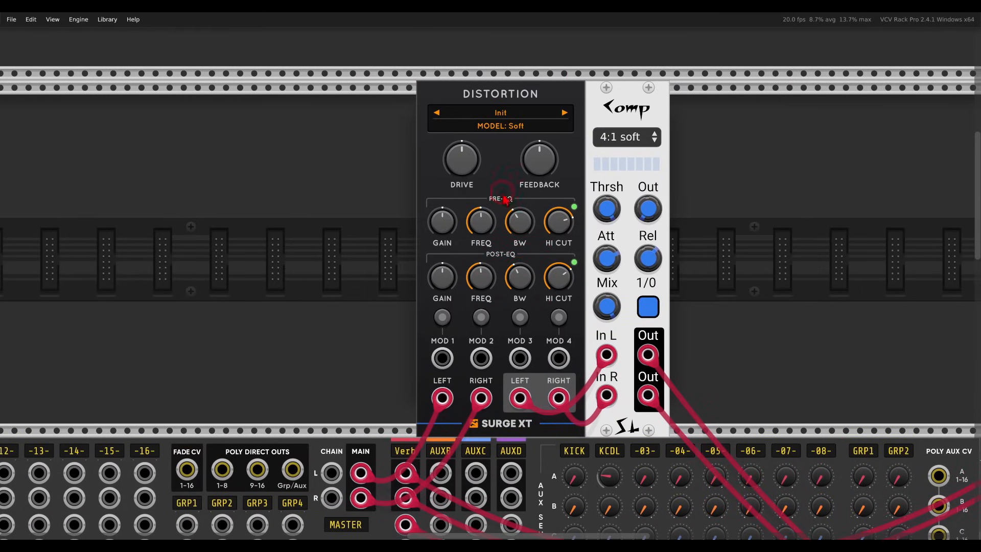
pyautogui.click(504, 131)
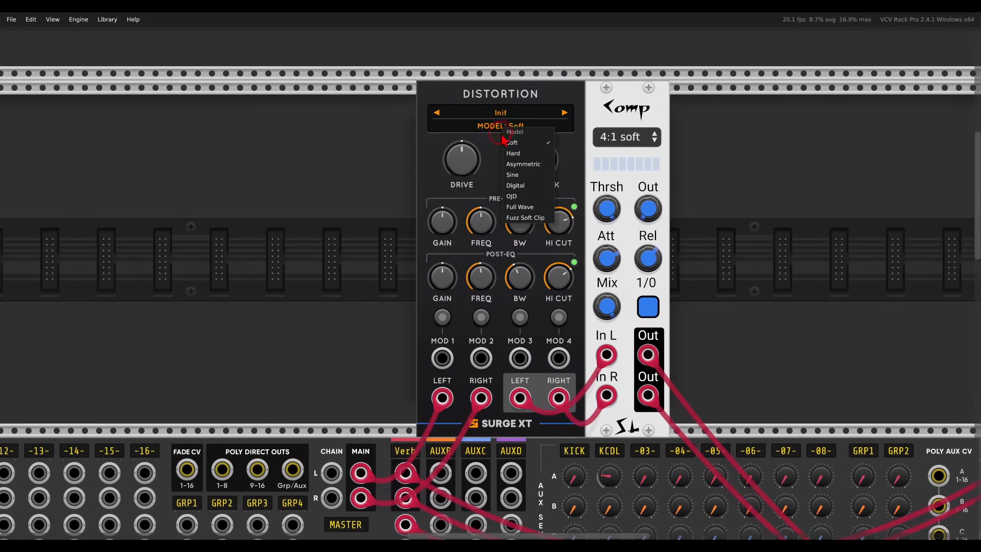
pyautogui.click(511, 198)
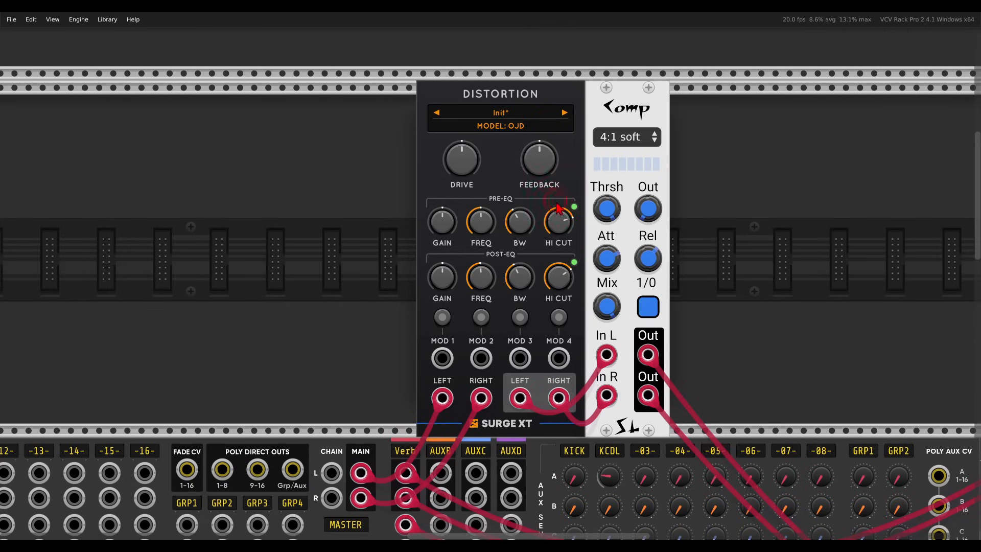
# Step: Turn off Distortion's pre-EQ and post-EQ high cuts and raise its Drive and Feedback moderately
pyautogui.click(574, 207)
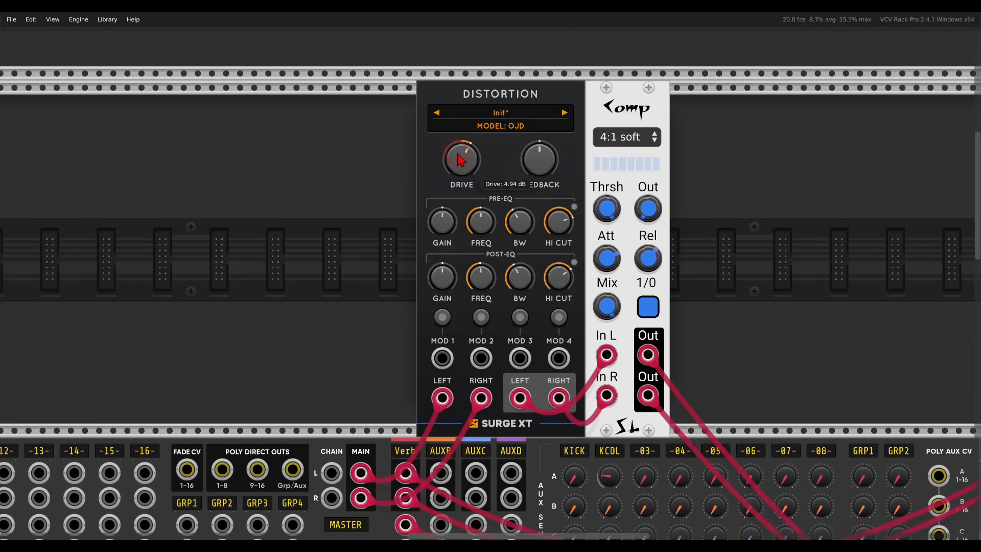
pyautogui.moveTo(530, 160); pyautogui.dragTo(529, 161)
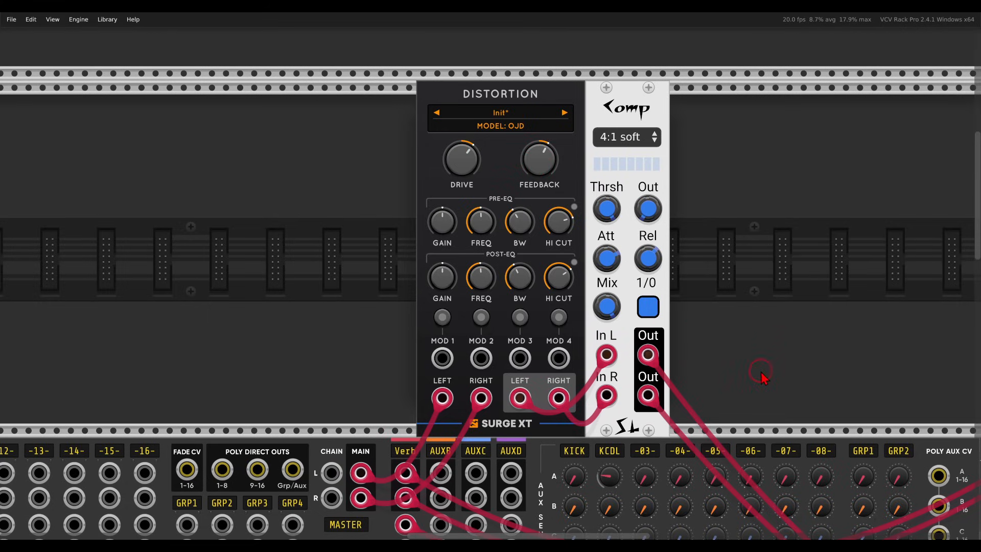
# Step: Lower the Audio module's level to about -5.6 dB and adjust Comp's threshold, output, attack and release
pyautogui.moveTo(769, 394); pyautogui.dragTo(373, 199)
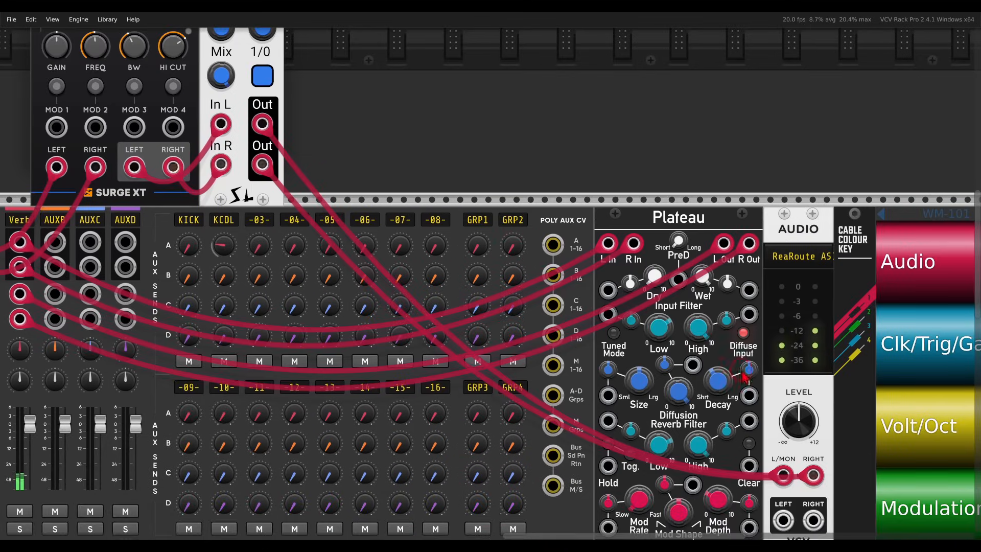
pyautogui.moveTo(799, 423); pyautogui.dragTo(799, 435)
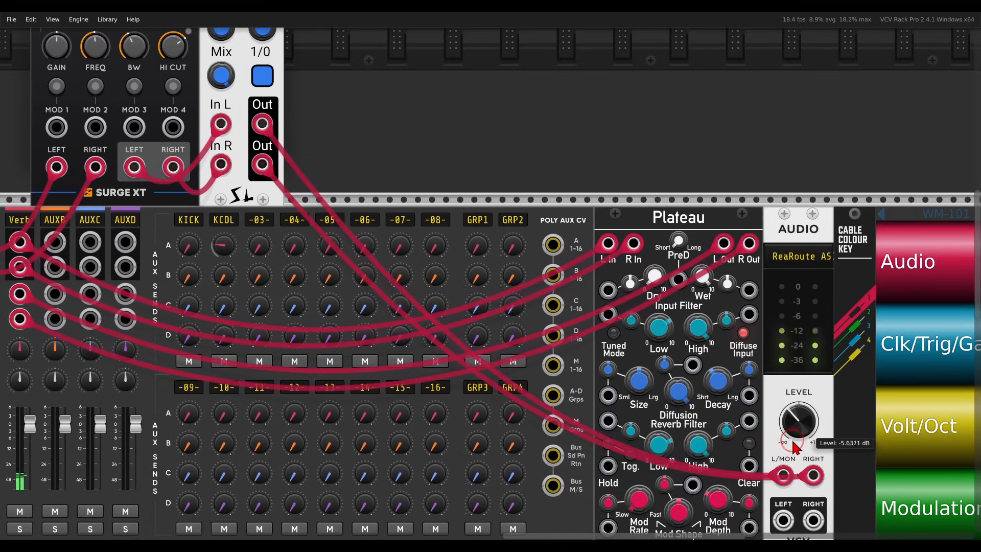
pyautogui.moveTo(325, 198); pyautogui.dragTo(703, 409)
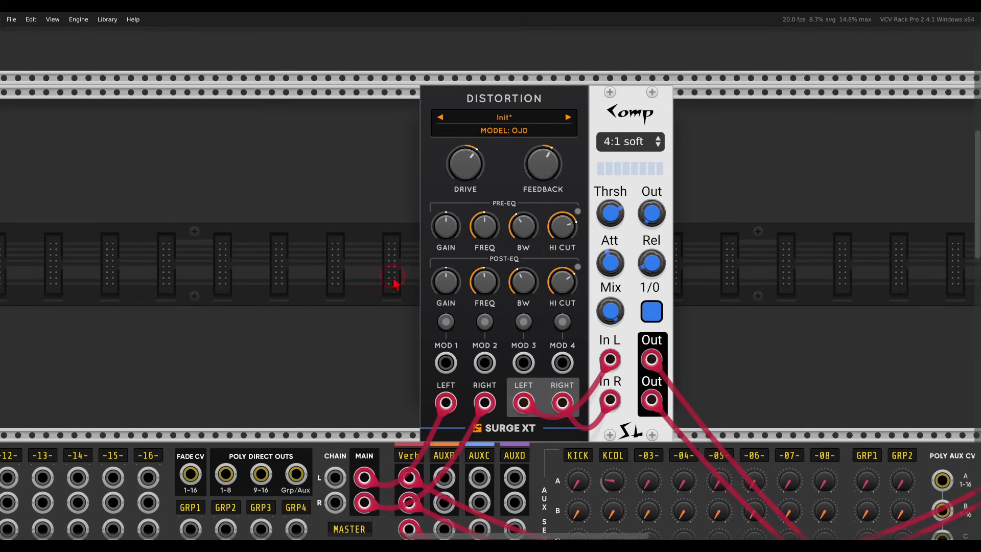
# Step: Add a VCV C-HAT closed hi-hat module to the same row, just beyond Tap Dancer
pyautogui.scroll(-1, 325, 307)
pyautogui.moveTo(306, 339); pyautogui.dragTo(690, 148)
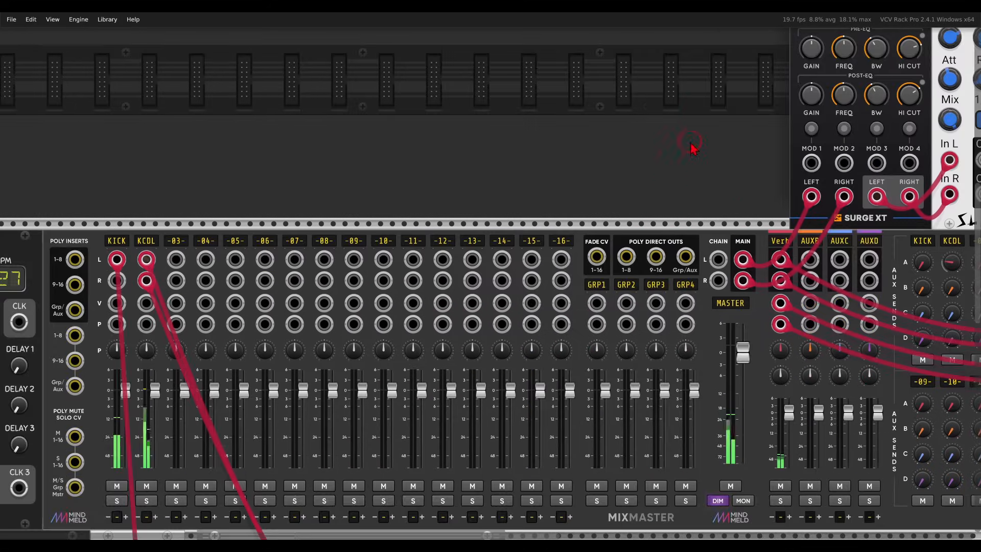
pyautogui.scroll(-2, 535, 247)
pyautogui.moveTo(525, 451); pyautogui.dragTo(646, 165)
pyautogui.moveTo(665, 279); pyautogui.dragTo(764, 210)
pyautogui.rightClick(764, 210)
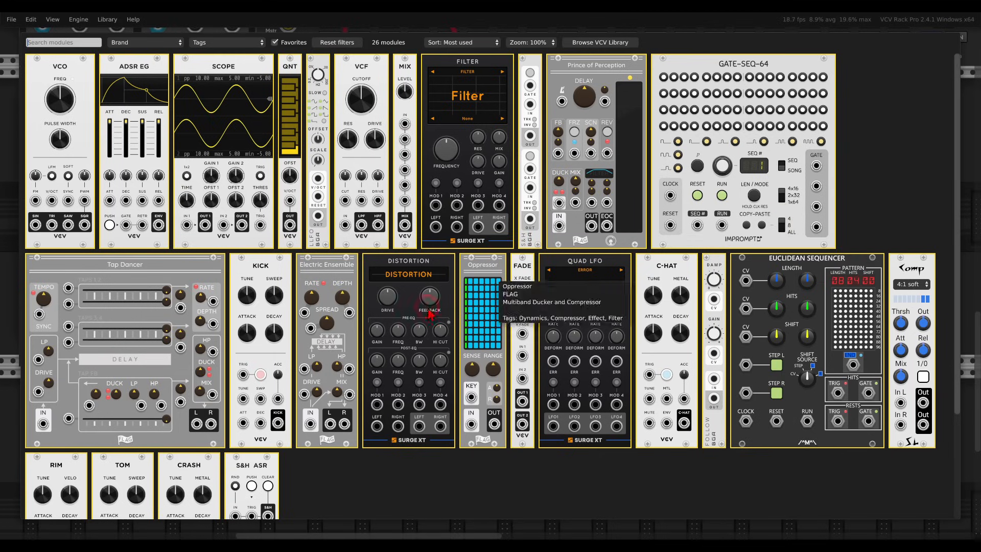
pyautogui.press('Escape')
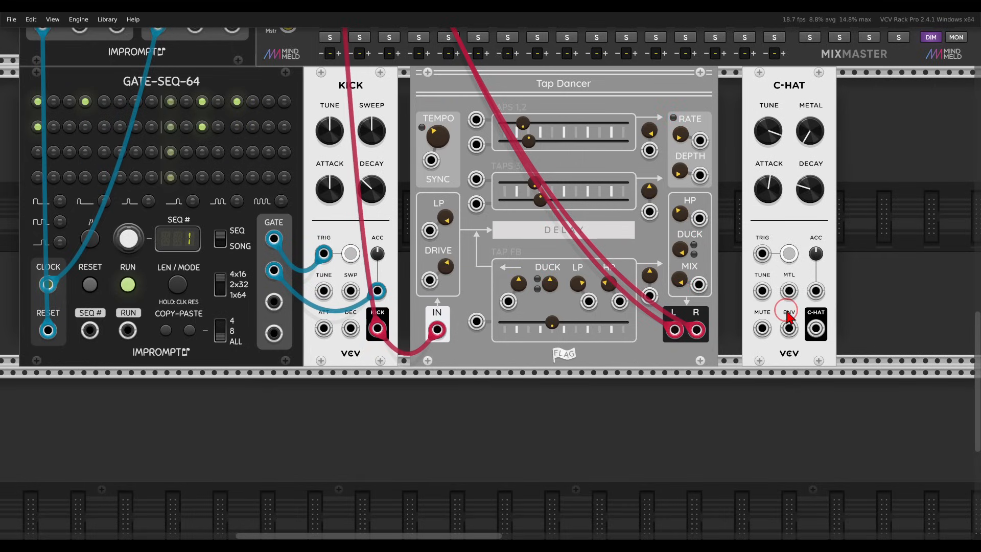
# Step: Trigger C-HAT from GATE-SEQ-64's third gate output and connect its audio output to MixMaster channel 3's left input
pyautogui.moveTo(789, 232); pyautogui.dragTo(680, 252)
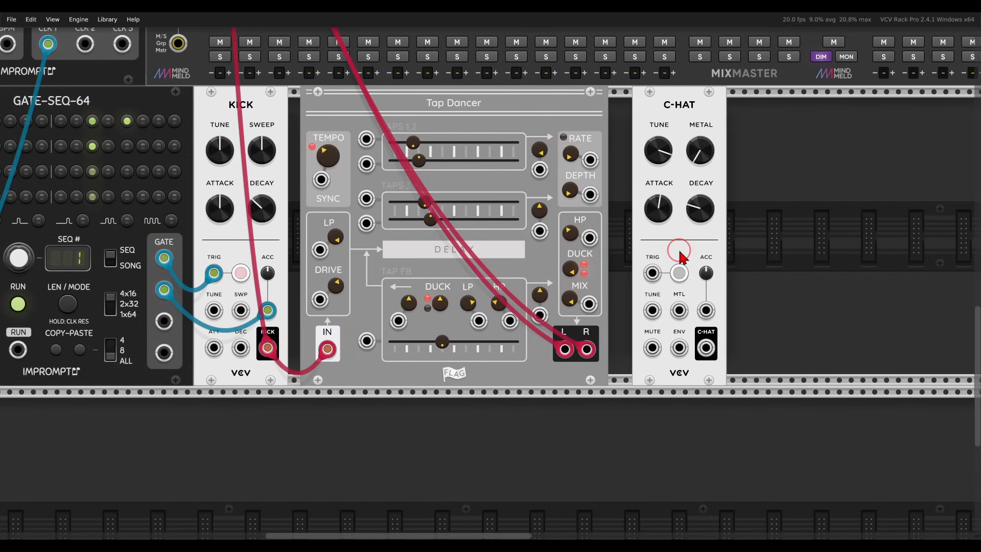
pyautogui.moveTo(659, 254); pyautogui.dragTo(758, 248)
pyautogui.moveTo(265, 314); pyautogui.dragTo(752, 266)
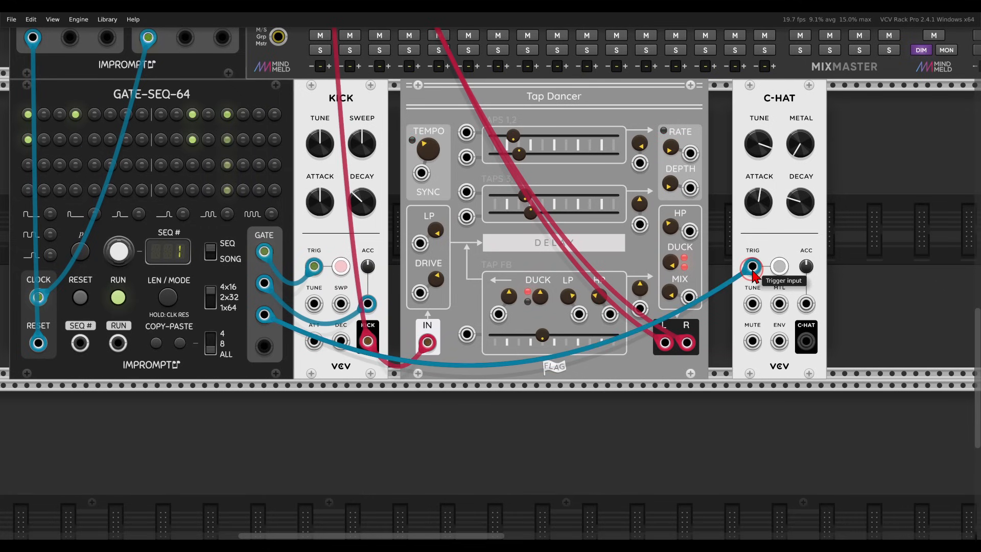
pyautogui.moveTo(806, 341); pyautogui.dragTo(381, 122)
pyautogui.scroll(5, 807, 349)
pyautogui.scroll(-1, 381, 122)
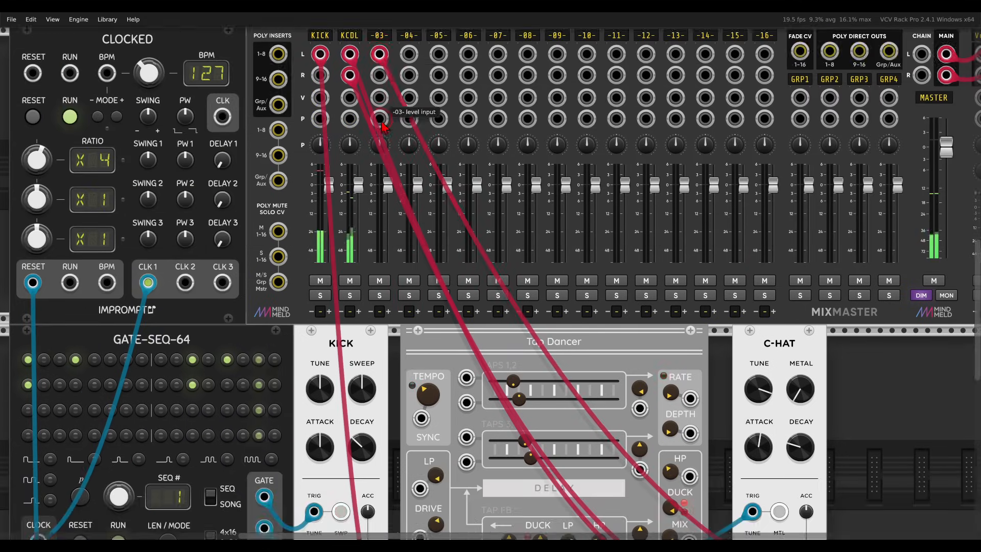
# Step: Enable steps 3, 7, 10 and 14 in GATE-SEQ-64's third row and shorten C-HAT's decay
pyautogui.scroll(-5, 382, 121)
pyautogui.hscroll(-5, 382, 120)
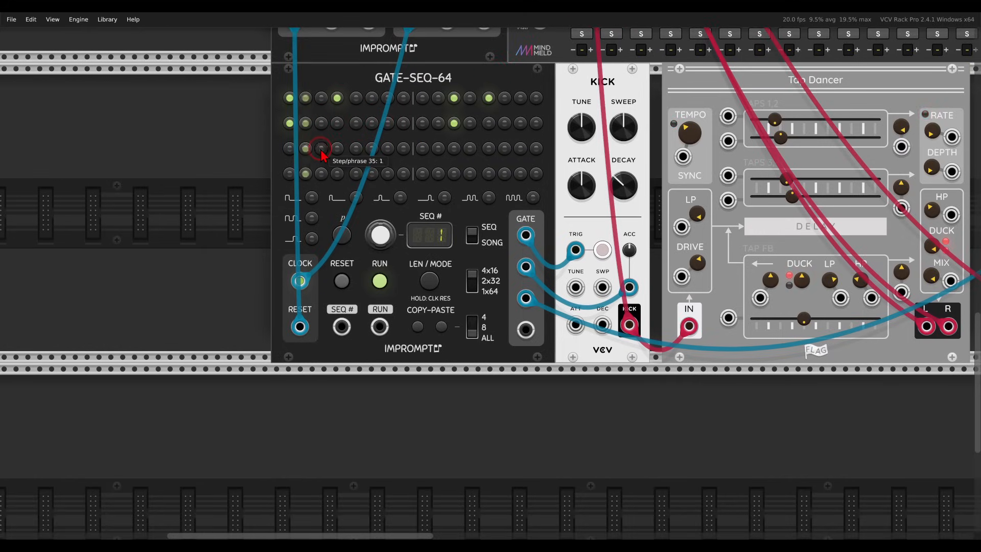
pyautogui.click(389, 149)
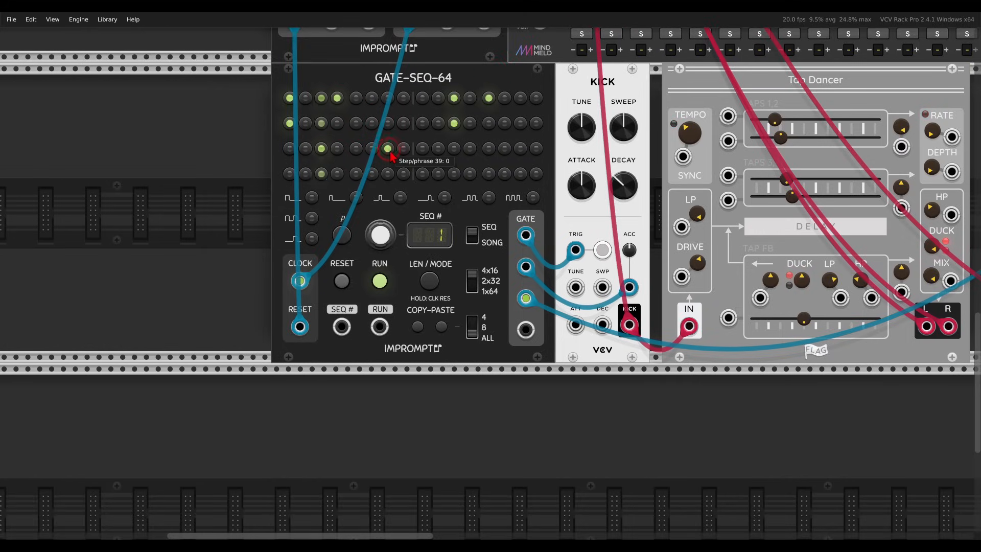
pyautogui.click(439, 149)
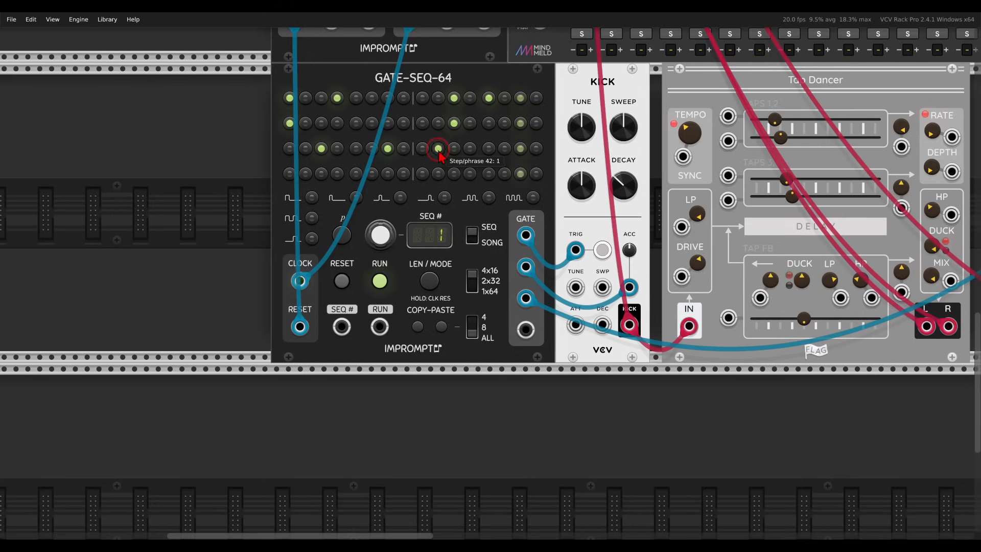
pyautogui.click(505, 149)
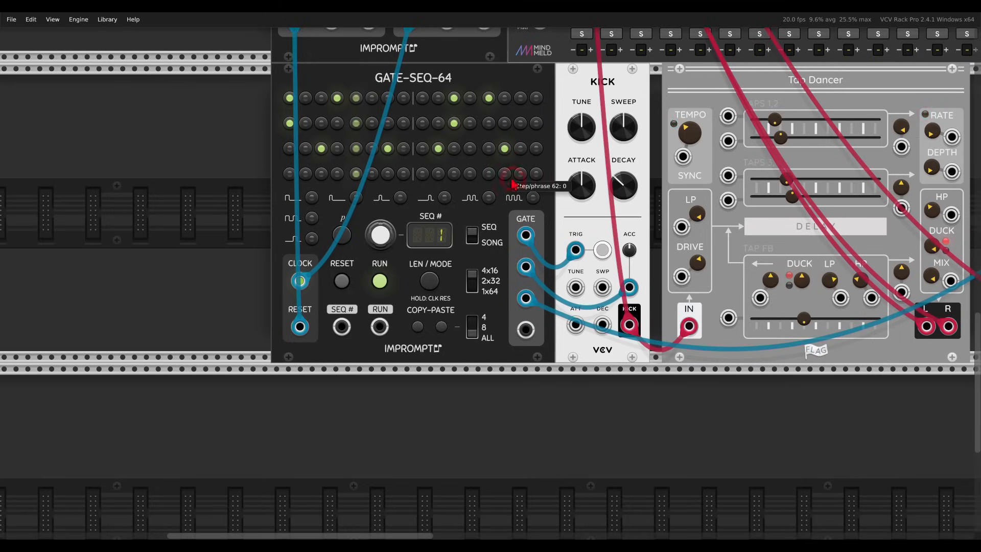
pyautogui.moveTo(773, 376); pyautogui.dragTo(431, 358)
pyautogui.moveTo(715, 171); pyautogui.dragTo(715, 205)
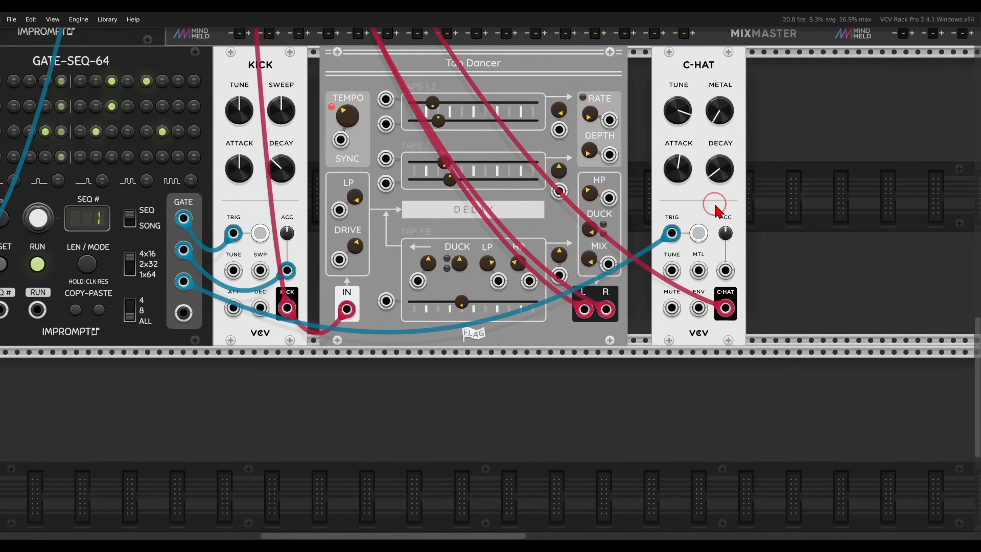
# Step: Drive C-HAT's accent input from GATE-SEQ-64's fourth gate output, enabling step 3 in the fourth row, and lower the accent amount
pyautogui.hscroll(-5, 725, 345)
pyautogui.moveTo(723, 339); pyautogui.dragTo(739, 345)
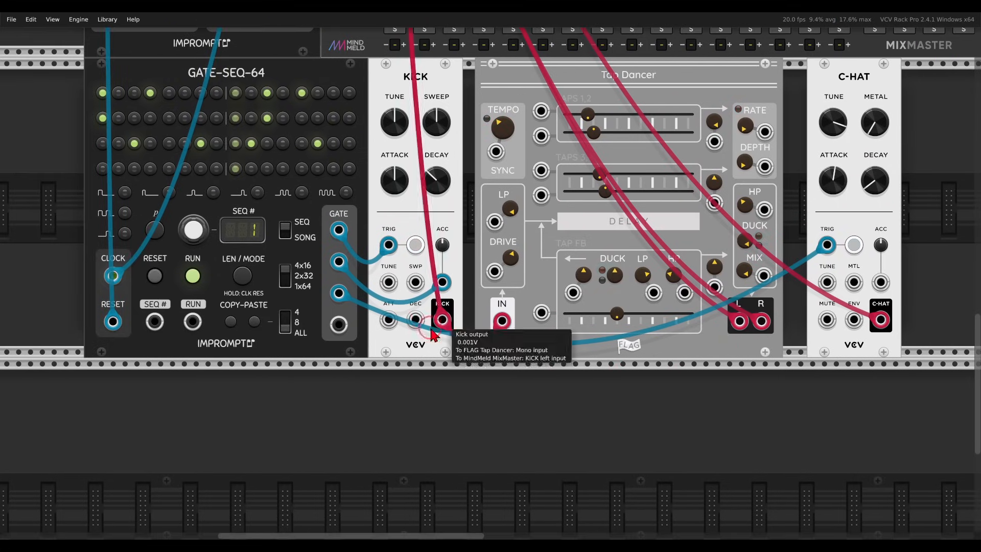
pyautogui.moveTo(341, 327); pyautogui.dragTo(880, 288)
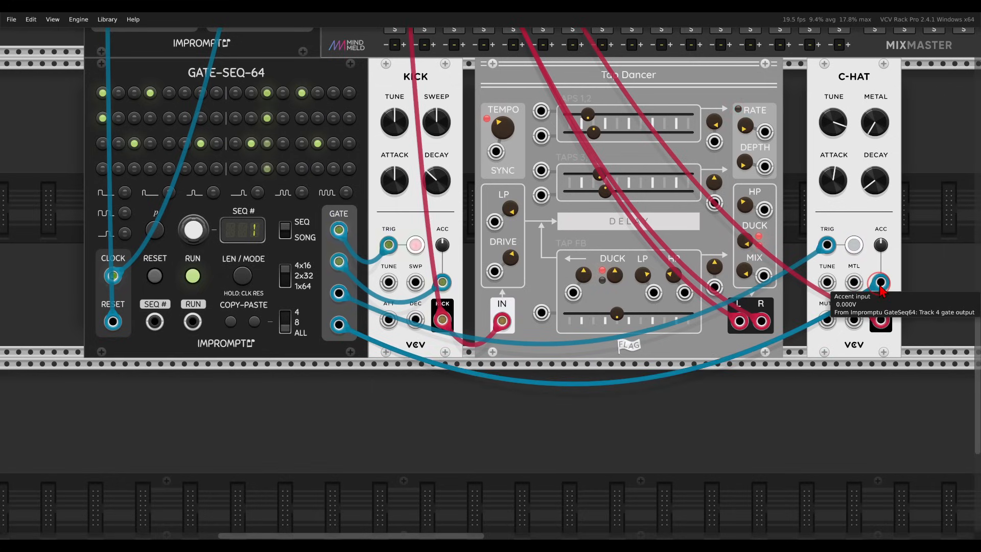
pyautogui.click(134, 168)
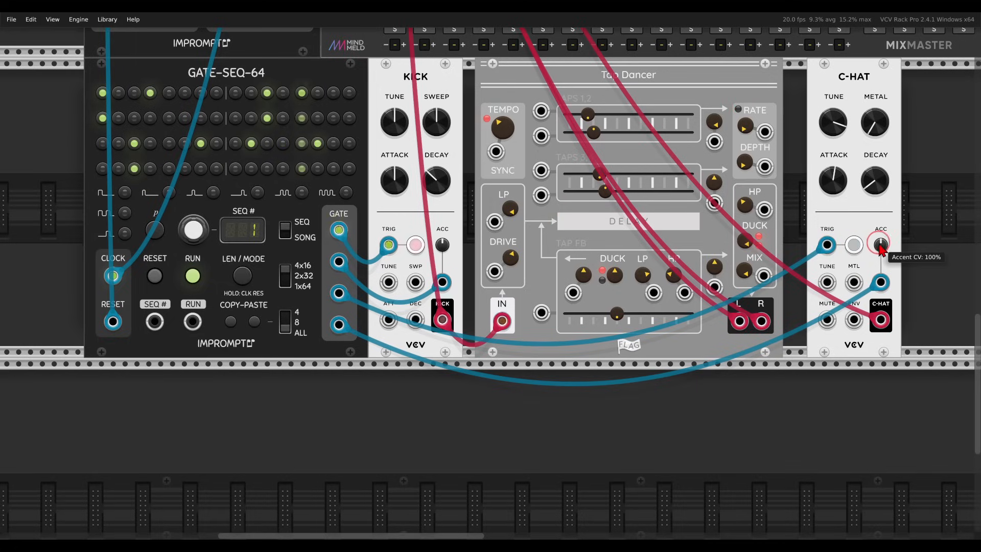
pyautogui.moveTo(880, 242); pyautogui.dragTo(870, 299)
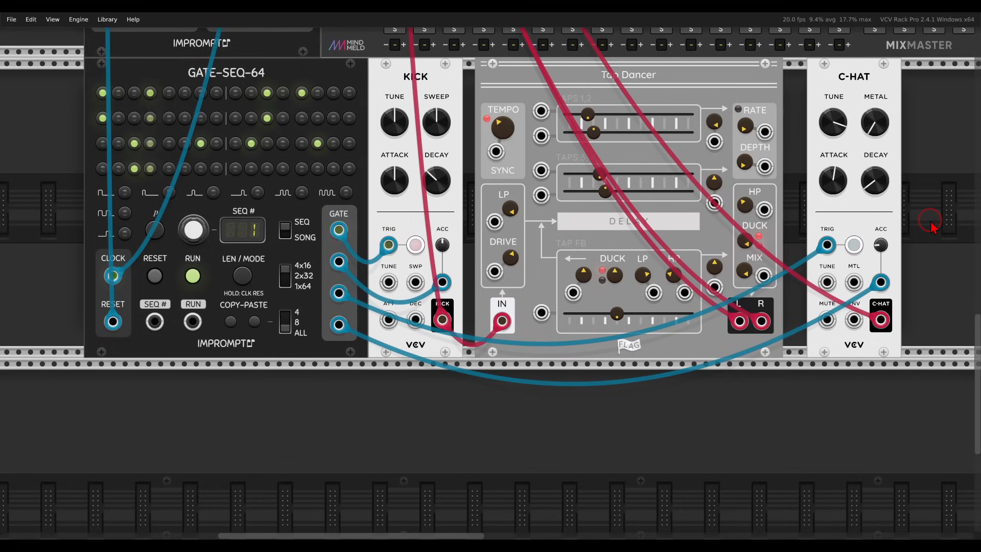
# Step: Add a Prince of Perception delay module directly beside C-HAT in the same row
pyautogui.moveTo(931, 226); pyautogui.dragTo(685, 240)
pyautogui.rightClick(685, 241)
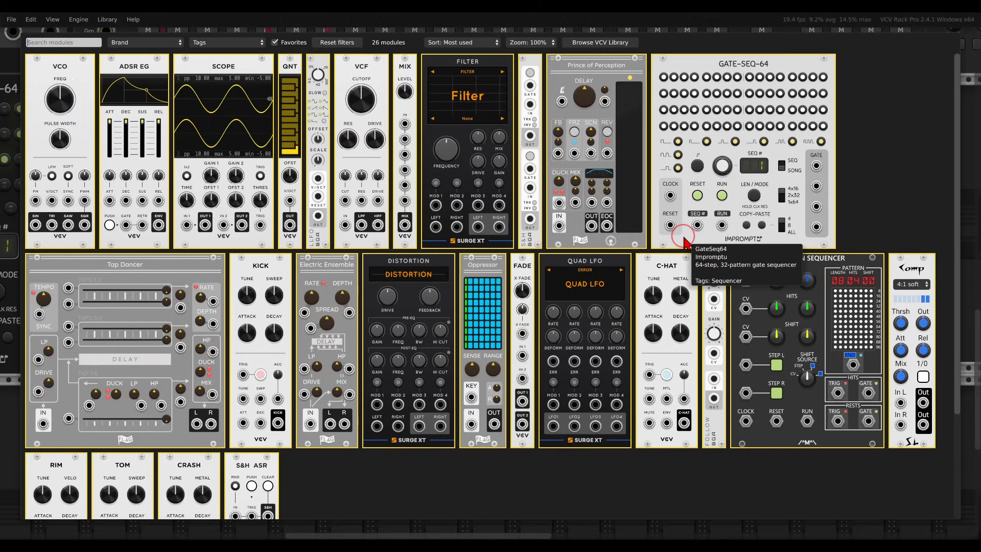
pyautogui.click(582, 72)
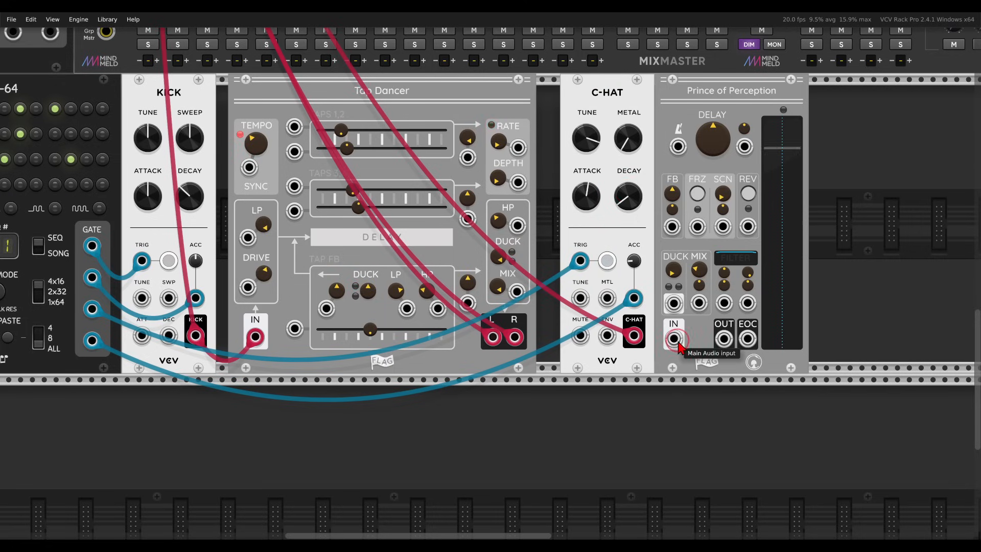
# Step: Feed C-HAT's audio output into Prince of Perception and connect the delay's output to MixMaster channel 4's left input
pyautogui.moveTo(673, 338); pyautogui.dragTo(635, 337)
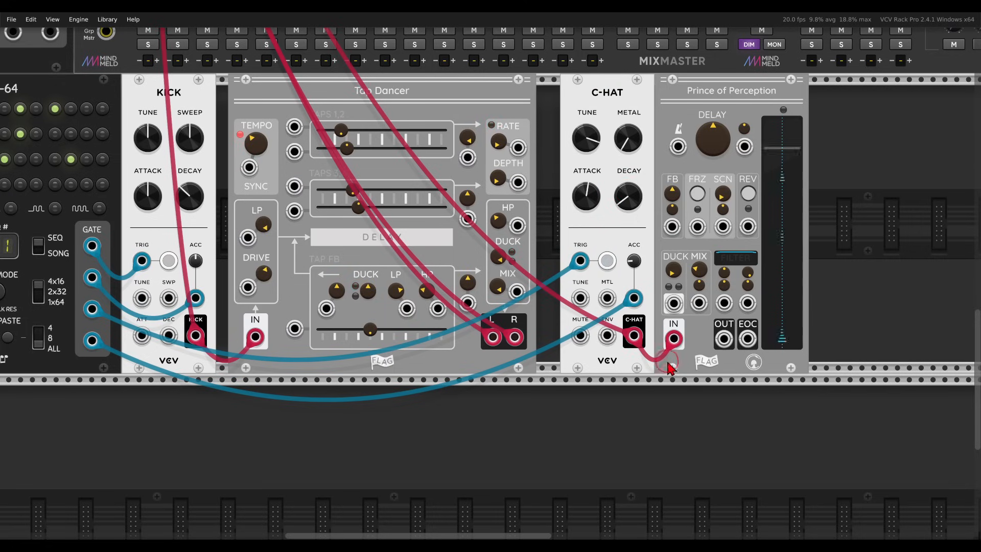
pyautogui.moveTo(725, 339); pyautogui.dragTo(416, 86)
pyautogui.hscroll(-7, 728, 344)
pyautogui.scroll(10, 728, 345)
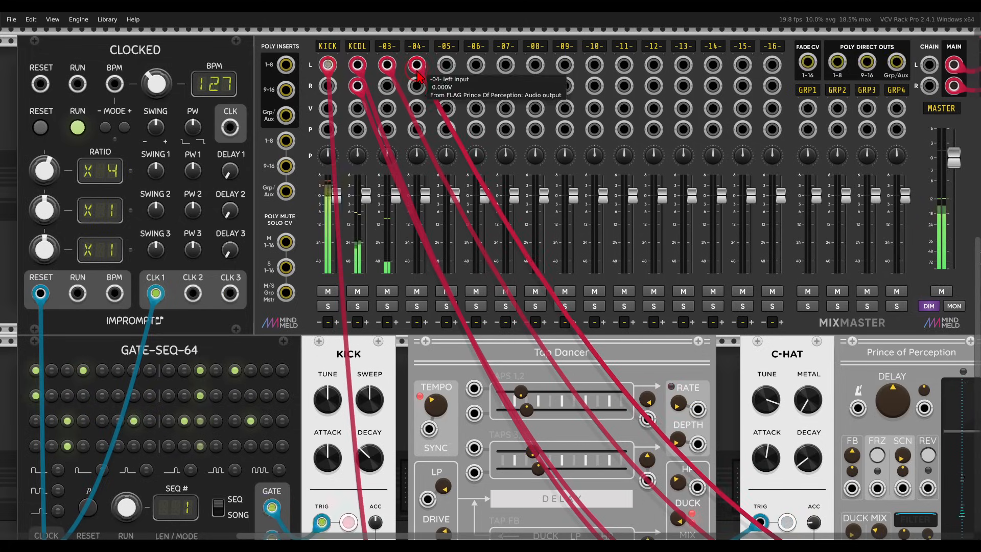
# Step: Sync Prince of Perception's clock input to Clocked's master CLK output and raise its Delay slightly
pyautogui.scroll(-10, 780, 158)
pyautogui.hscroll(4, 780, 157)
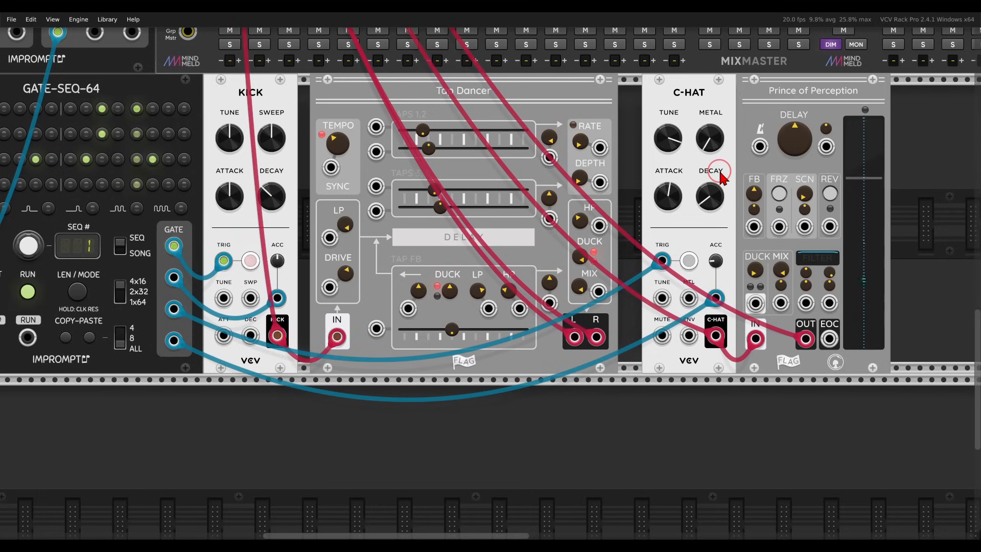
pyautogui.moveTo(720, 173); pyautogui.dragTo(308, 66)
pyautogui.scroll(-1, 767, 211)
pyautogui.moveTo(765, 343); pyautogui.dragTo(542, 256)
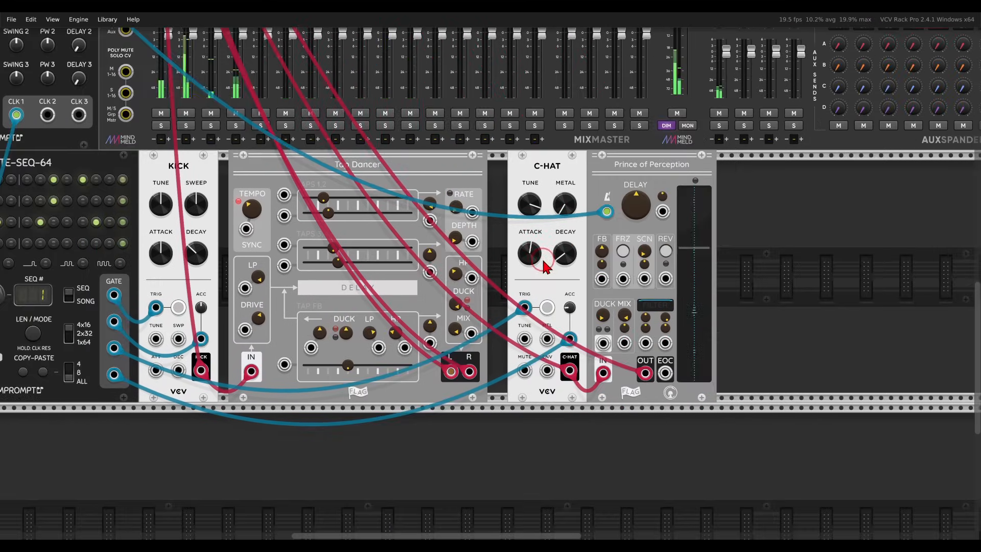
pyautogui.scroll(1, 659, 258)
pyautogui.scroll(1, 625, 193)
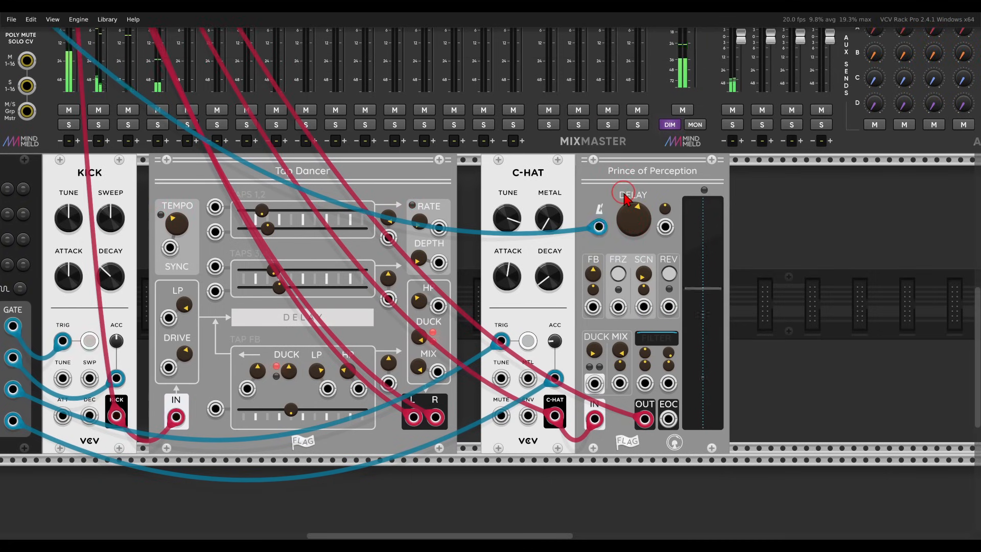
pyautogui.moveTo(624, 192); pyautogui.dragTo(752, 144)
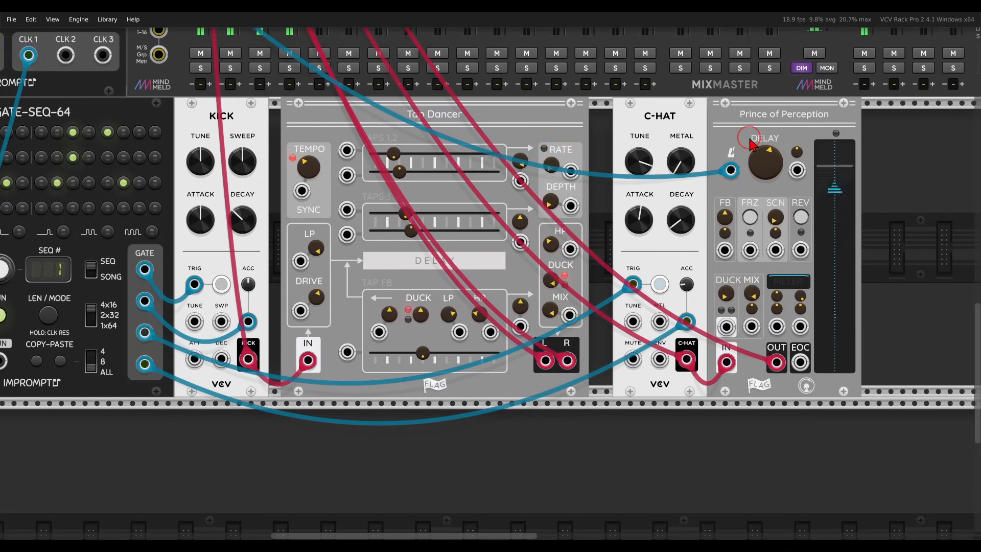
# Step: Connect the kick's audio output to Prince of Perception's duck sidechain input and raise the Duck amount
pyautogui.scroll(3, 726, 326)
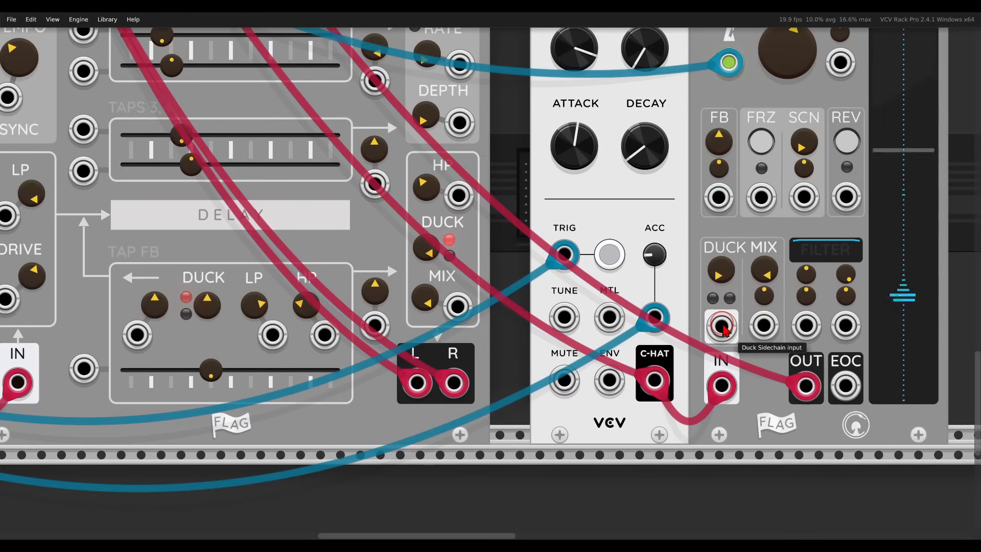
pyautogui.scroll(-3, 724, 334)
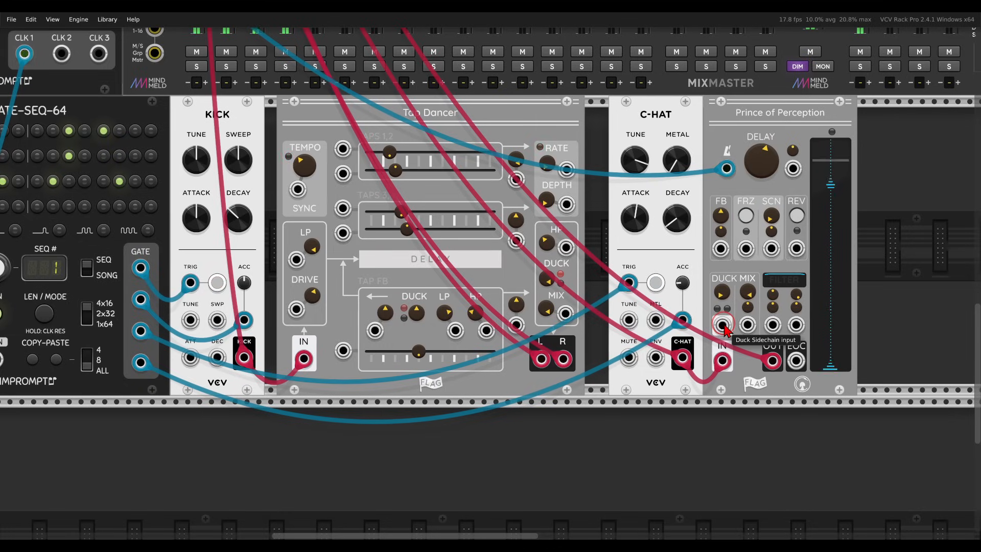
pyautogui.moveTo(379, 442); pyautogui.dragTo(244, 357)
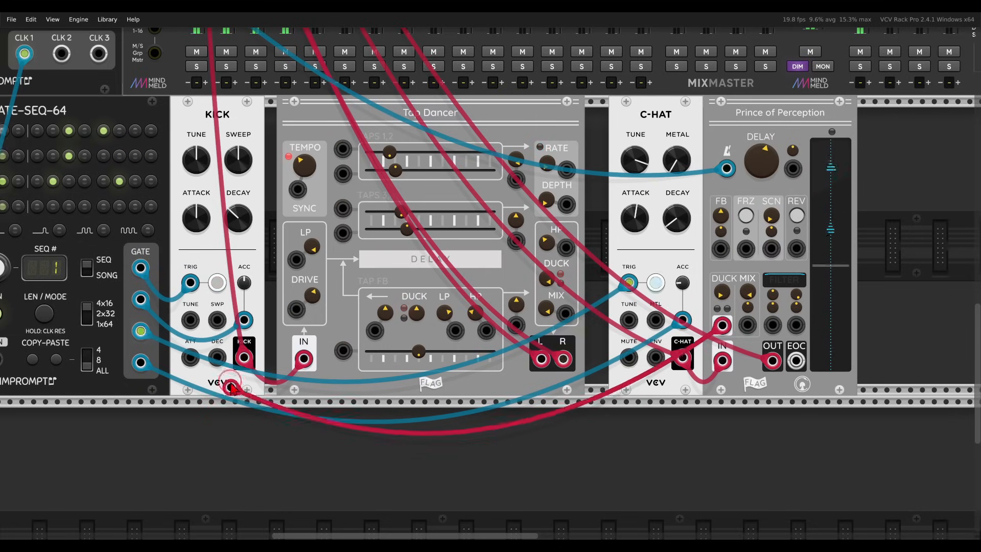
pyautogui.moveTo(722, 296); pyautogui.dragTo(722, 283)
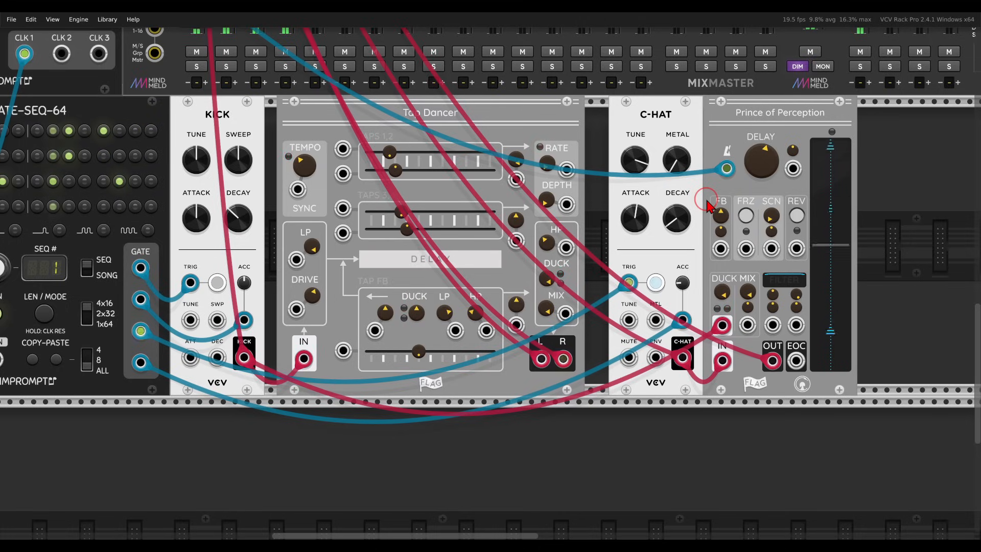
# Step: Narrow Prince of Perception's filter by lowering DJ Width and try out different DJ Center positions
pyautogui.moveTo(709, 240); pyautogui.dragTo(636, 232)
pyautogui.moveTo(703, 294); pyautogui.dragTo(670, 277)
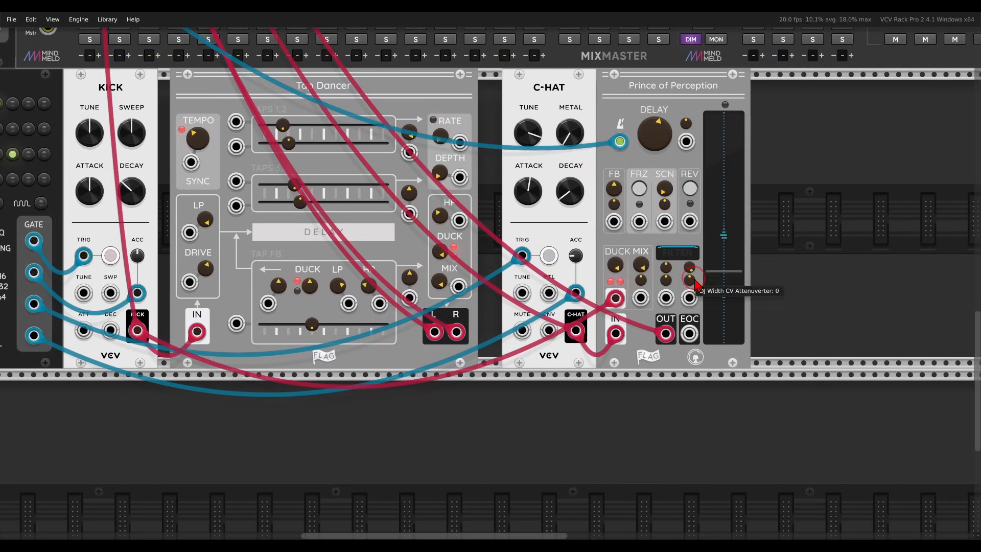
pyautogui.scroll(3, 690, 278)
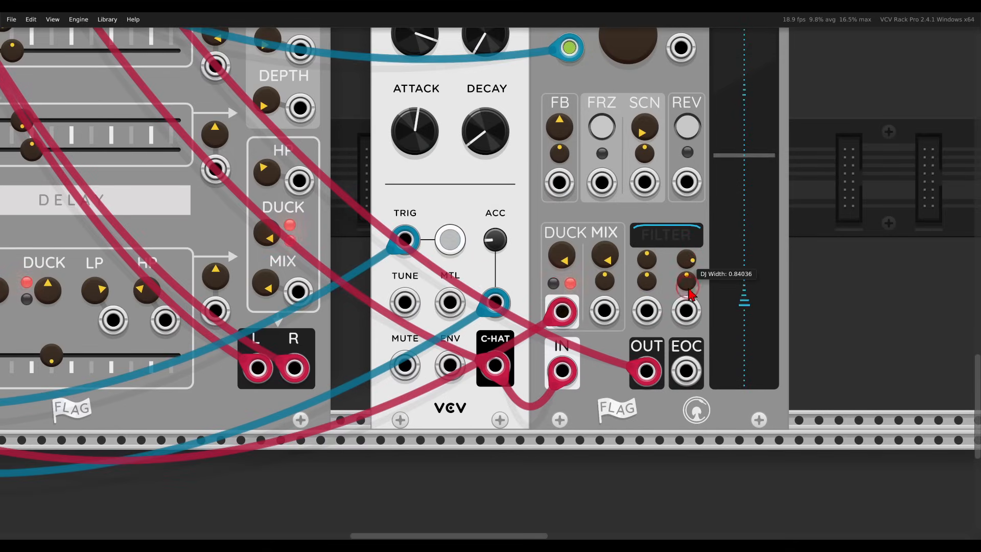
pyautogui.moveTo(685, 263); pyautogui.dragTo(694, 346)
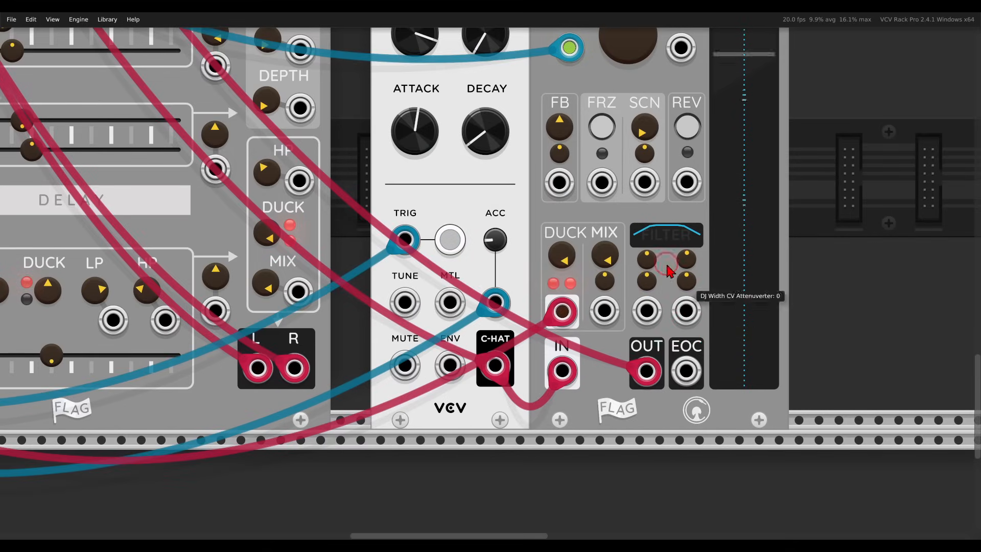
pyautogui.moveTo(645, 259)
pyautogui.mouseDown()
pyautogui.moveTo(643, 242)
pyautogui.moveTo(638, 251)
pyautogui.mouseUp()
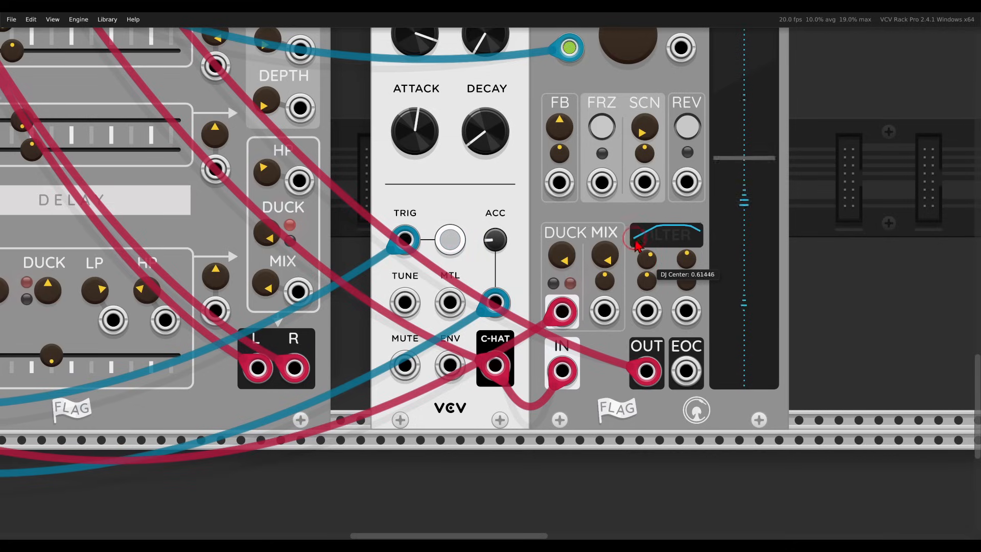
# Step: Add a Bogaudio S&H module directly beside Prince of Perception
pyautogui.rightClick(838, 236)
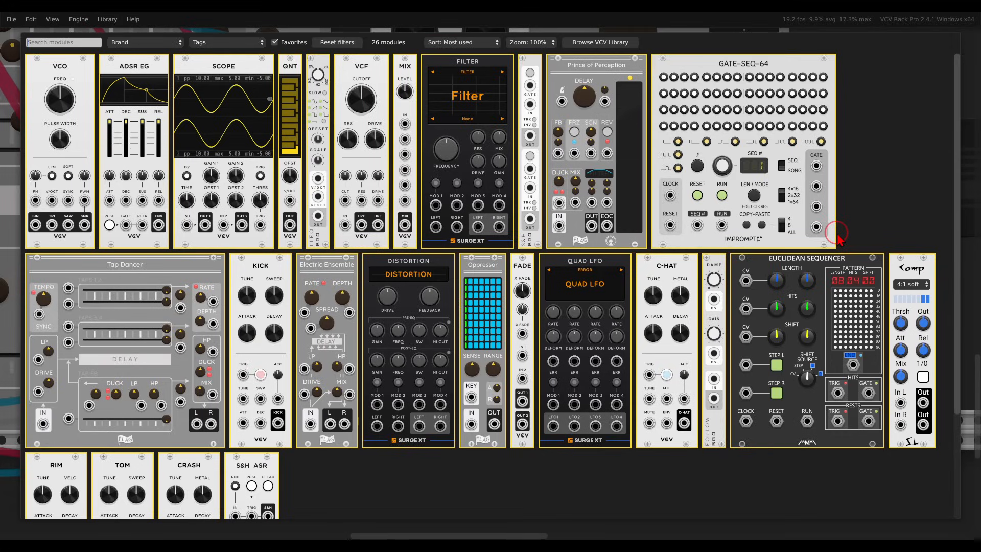
pyautogui.click(532, 79)
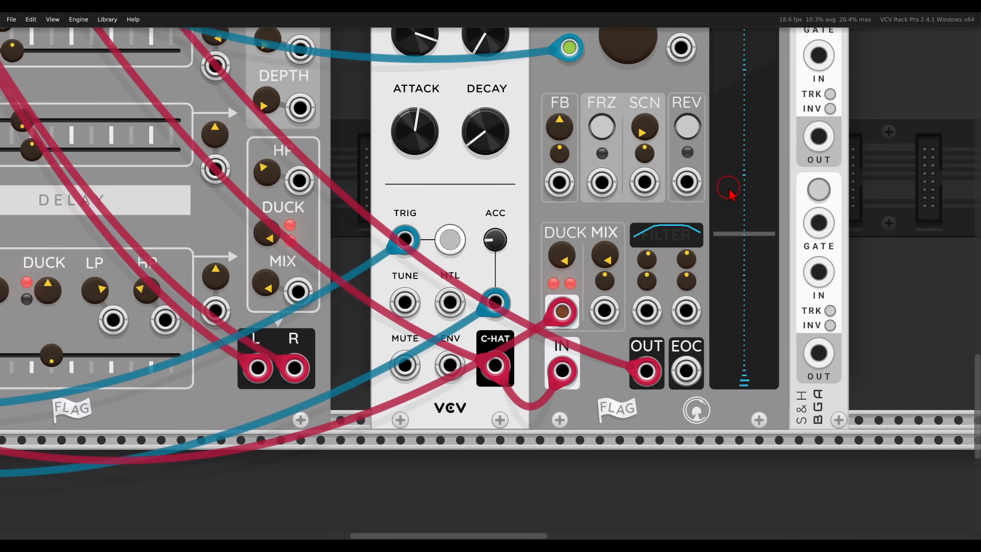
pyautogui.scroll(-5, 729, 193)
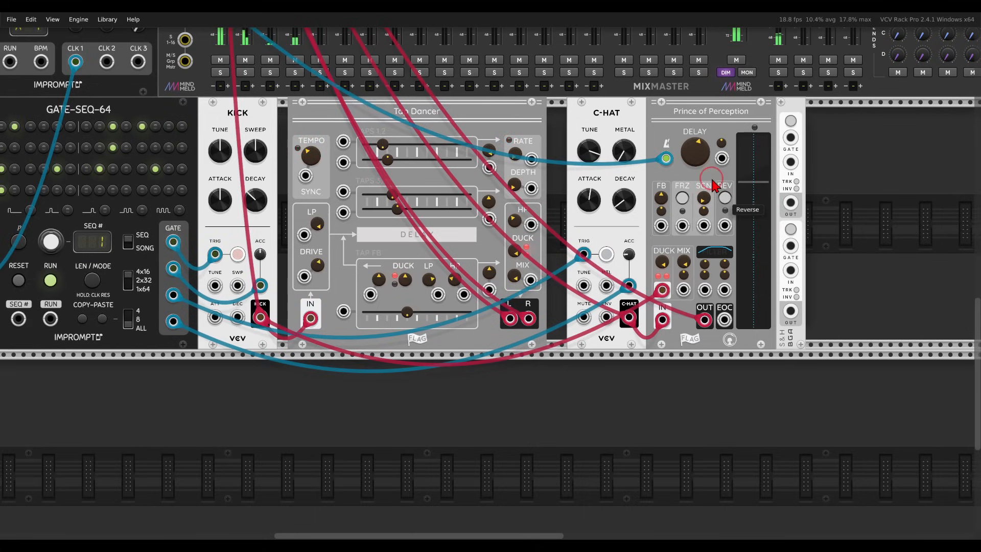
# Step: Connect Clocked's CLK 1 output to the first gate input of the S&H module
pyautogui.moveTo(712, 179); pyautogui.dragTo(830, 249)
pyautogui.moveTo(909, 207); pyautogui.dragTo(194, 133)
pyautogui.moveTo(762, 310); pyautogui.dragTo(552, 264)
pyautogui.scroll(2, 700, 266)
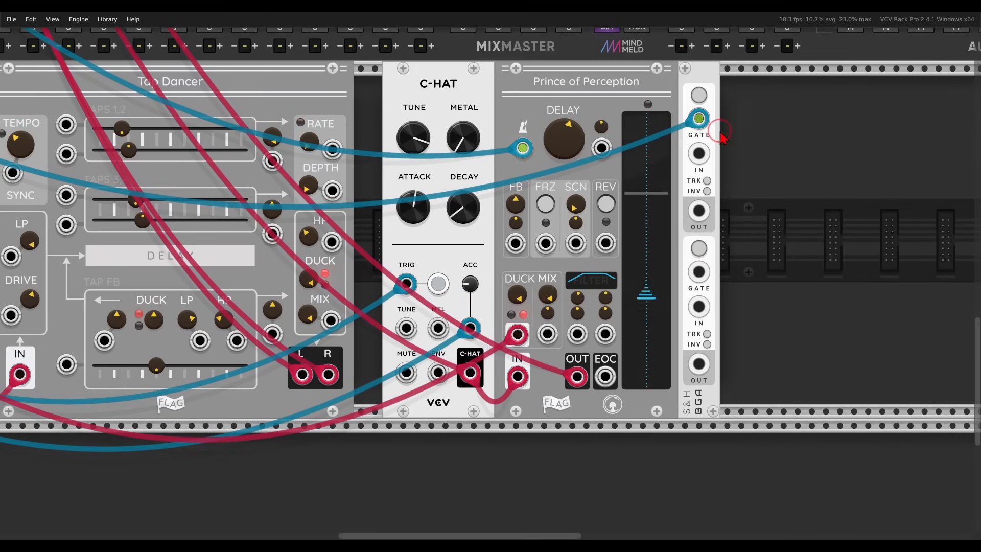
pyautogui.moveTo(722, 137); pyautogui.dragTo(731, 131)
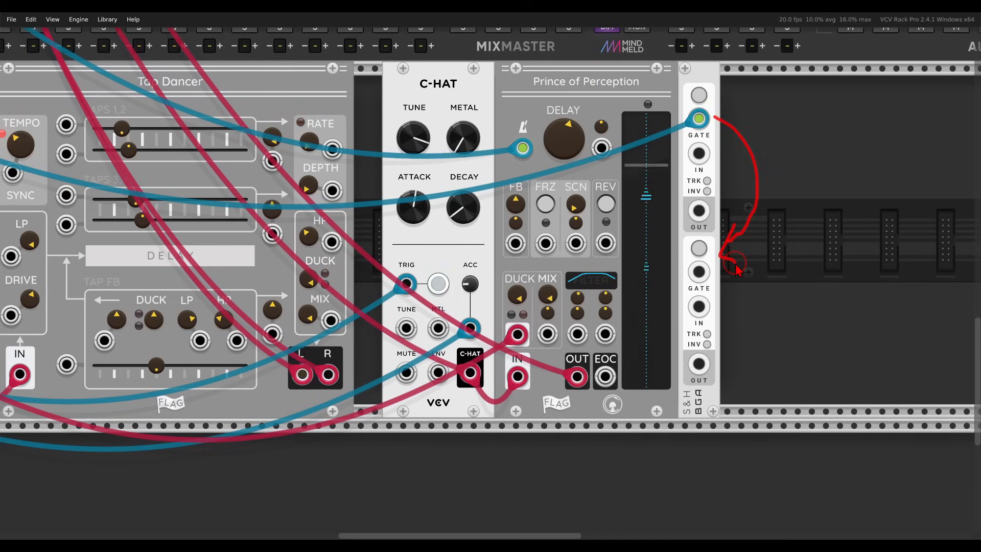
# Step: Set S&H's normal range to +/-5V and patch its first output to Prince of Perception's DJ Center CV input
pyautogui.rightClick(697, 81)
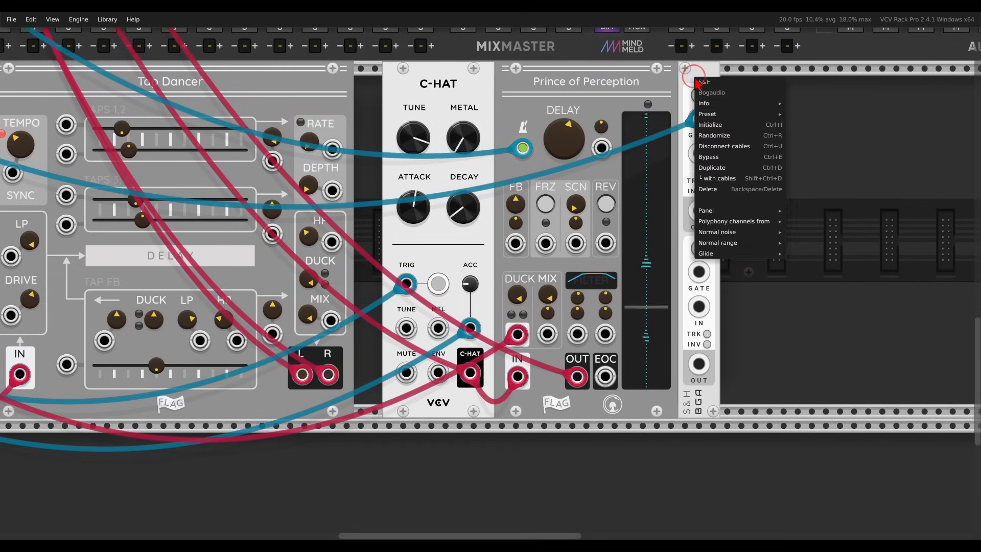
pyautogui.moveTo(723, 245)
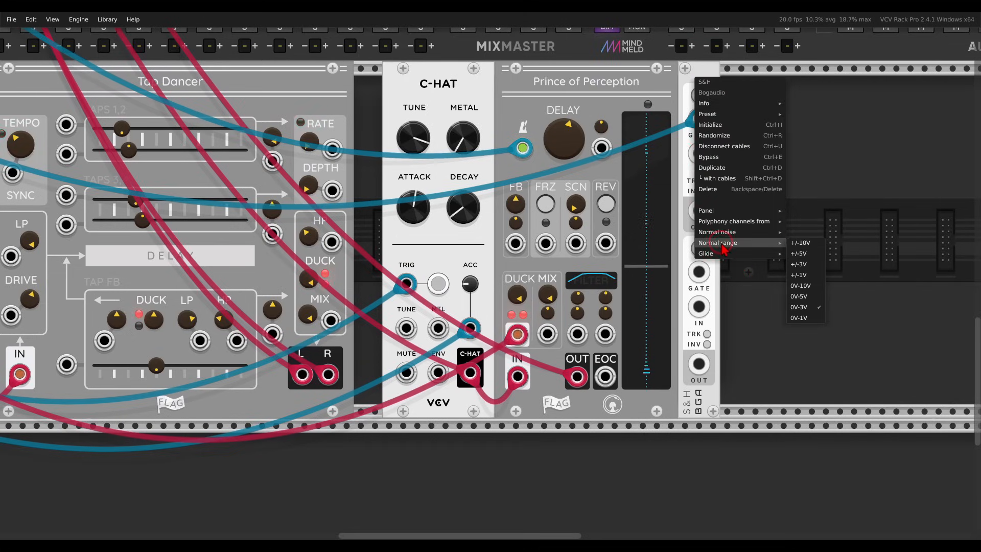
pyautogui.click(800, 254)
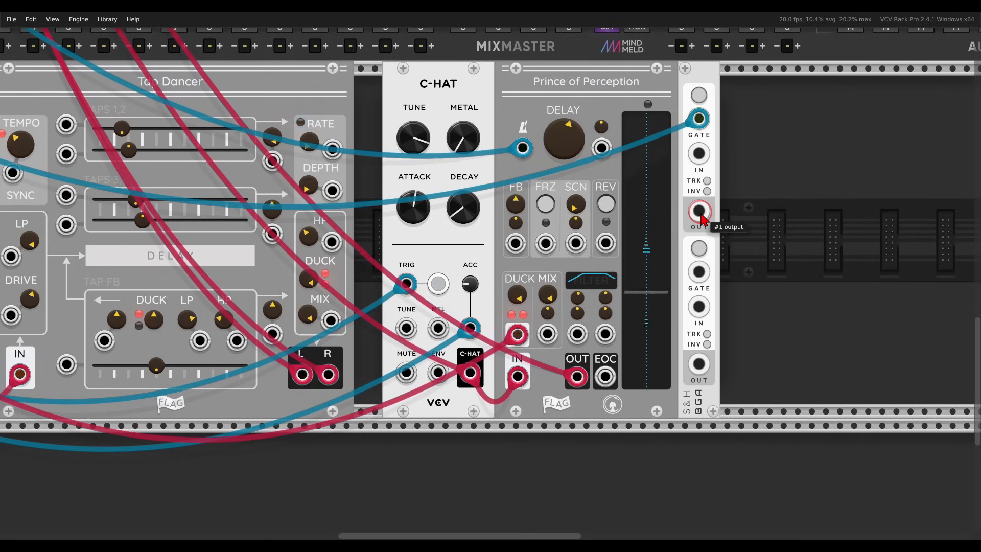
pyautogui.moveTo(702, 219); pyautogui.dragTo(702, 219)
pyautogui.moveTo(628, 288); pyautogui.dragTo(577, 334)
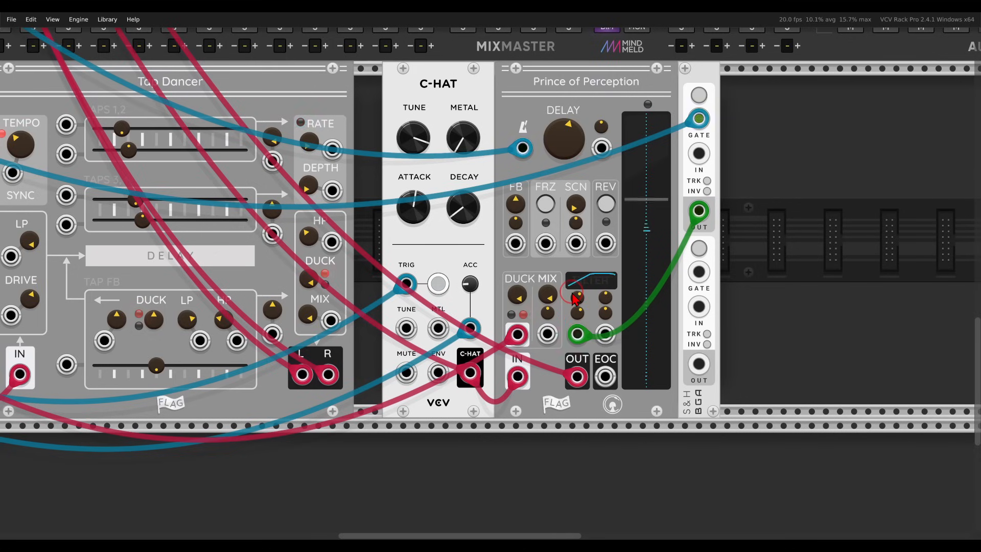
# Step: Connect S&H's second output to the pan CV input of MixMaster channel 4
pyautogui.moveTo(699, 364); pyautogui.dragTo(375, 218)
pyautogui.hscroll(-15, 714, 364)
pyautogui.scroll(15, 713, 379)
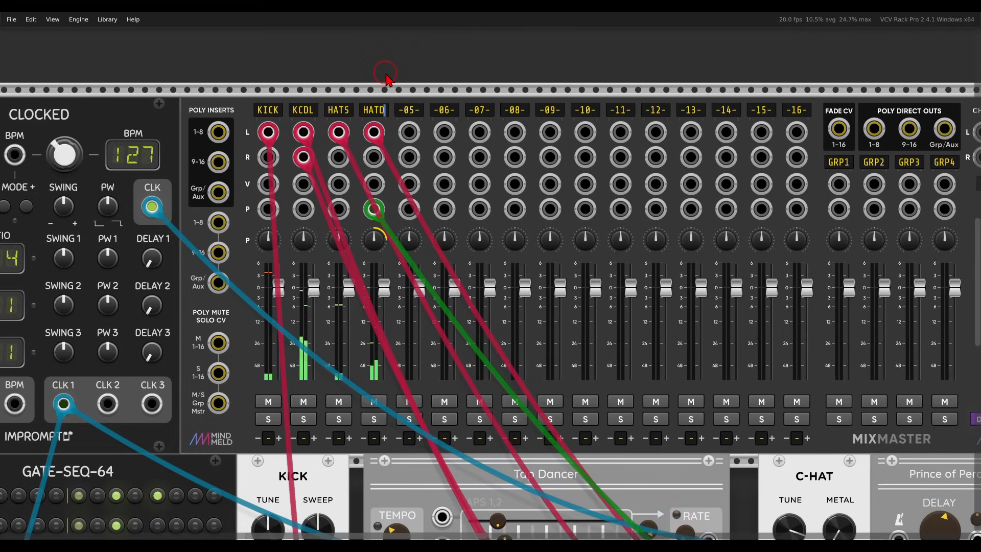
# Step: On GATE-SEQ-64, copy all of sequence 1 into sequence 2 and add a first-row gate on step 16 there
pyautogui.moveTo(539, 250); pyautogui.dragTo(415, 66)
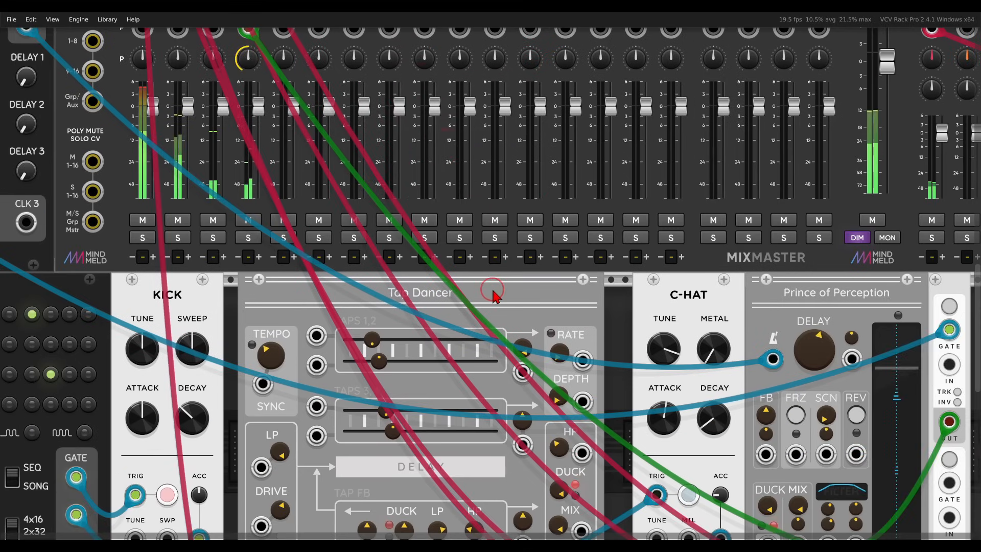
pyautogui.scroll(-2, 493, 293)
pyautogui.moveTo(591, 365); pyautogui.dragTo(622, 262)
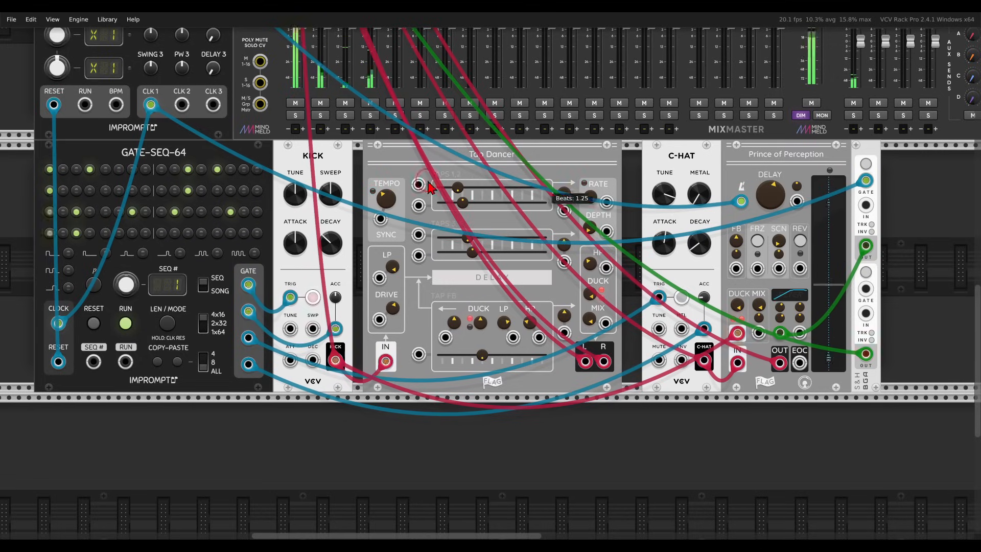
pyautogui.hscroll(-5, 343, 276)
pyautogui.scroll(5, 343, 276)
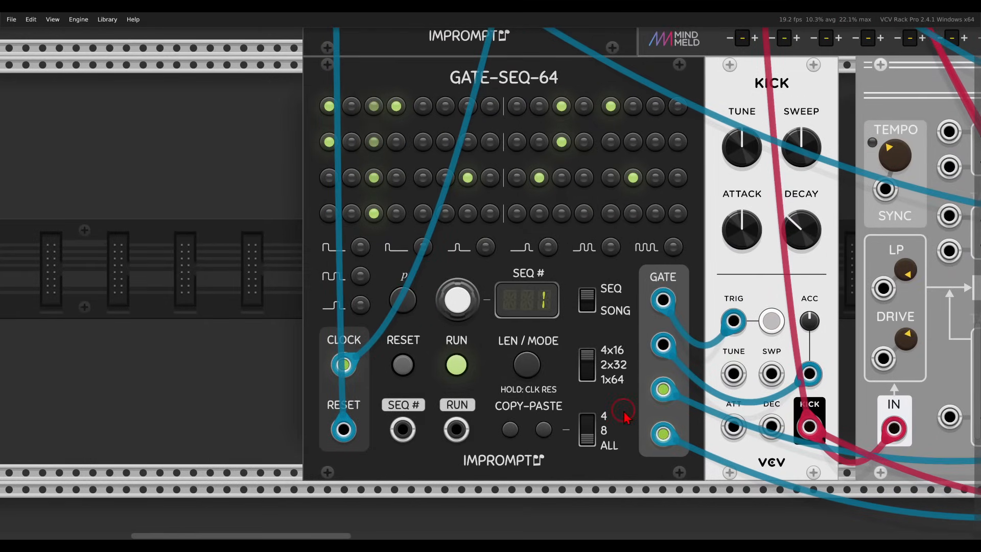
pyautogui.moveTo(631, 412)
pyautogui.mouseDown()
pyautogui.moveTo(572, 412)
pyautogui.moveTo(628, 475)
pyautogui.mouseUp()
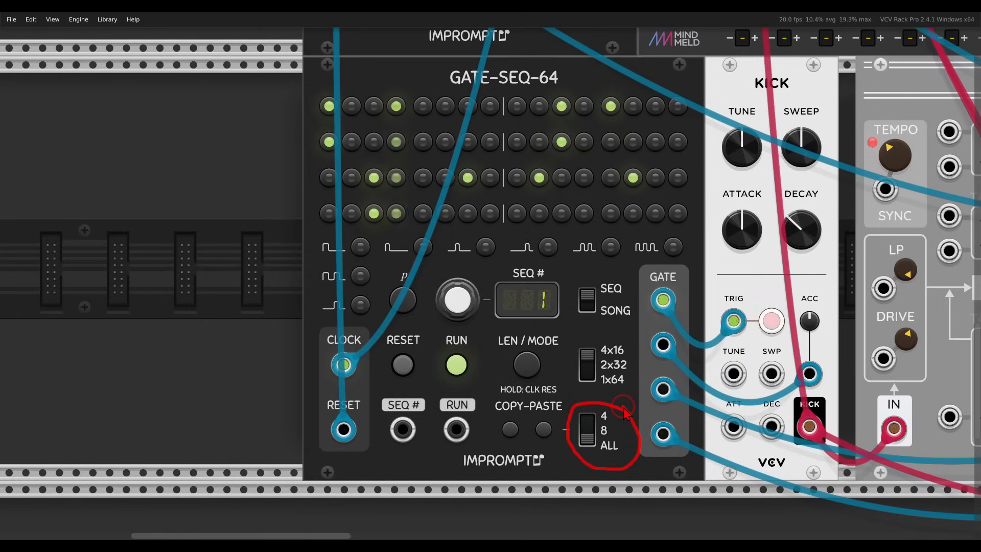
pyautogui.click(506, 430)
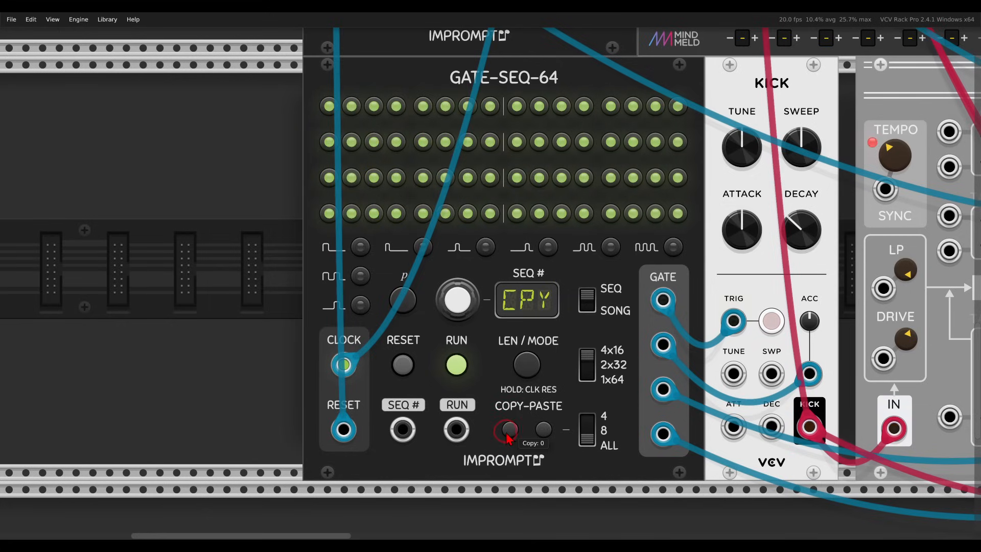
pyautogui.moveTo(456, 301)
pyautogui.mouseDown()
pyautogui.moveTo(455, 311)
pyautogui.moveTo(454, 299)
pyautogui.mouseUp()
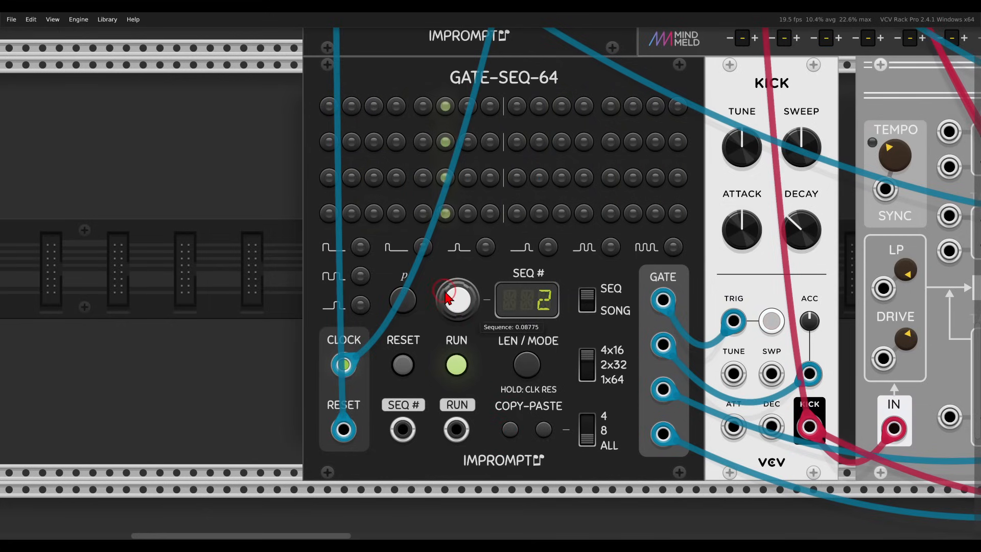
pyautogui.click(543, 429)
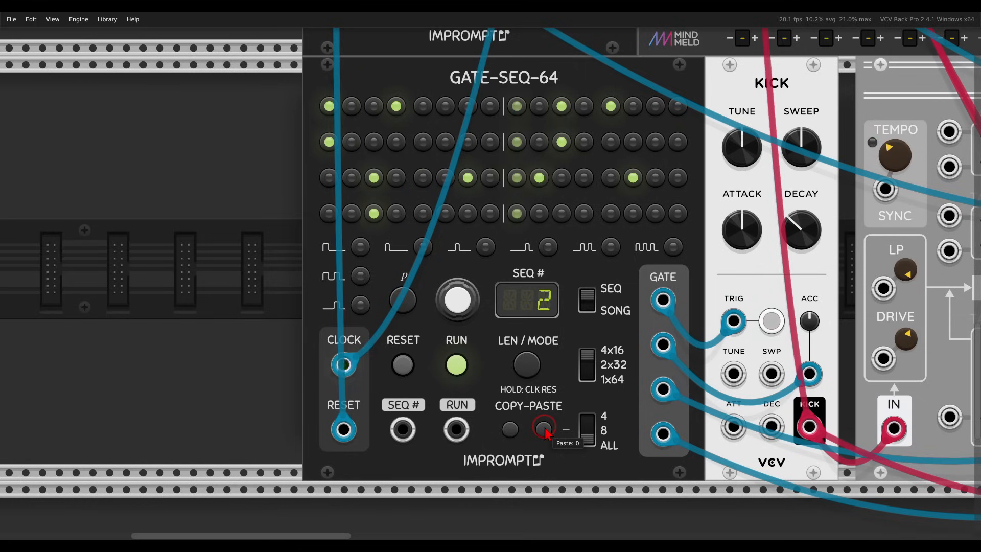
pyautogui.click(677, 107)
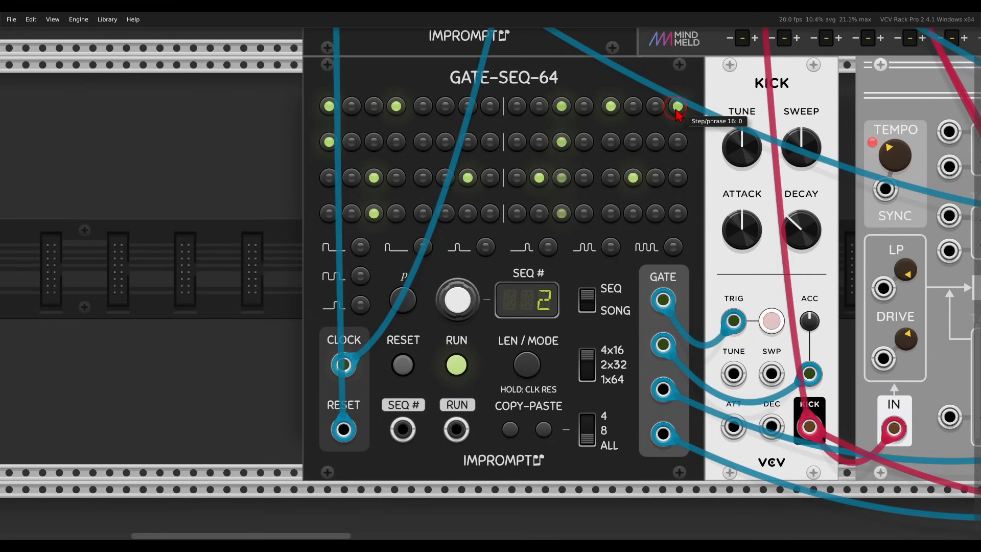
# Step: Copy sequence 2 into sequence 3, and in its first row move the step 4 gate to step 5 and add one on step 9
pyautogui.click(510, 430)
pyautogui.moveTo(458, 306); pyautogui.dragTo(460, 278)
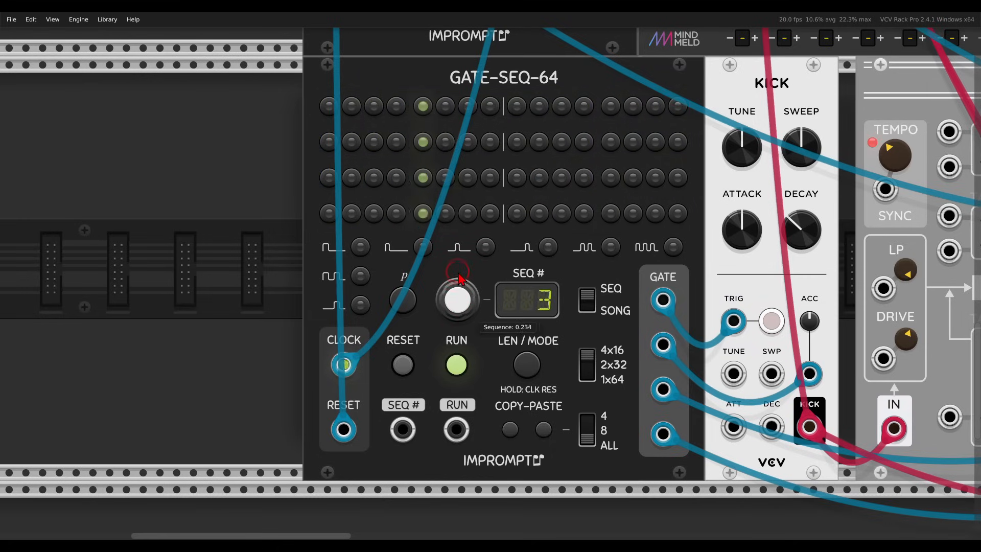
pyautogui.click(544, 432)
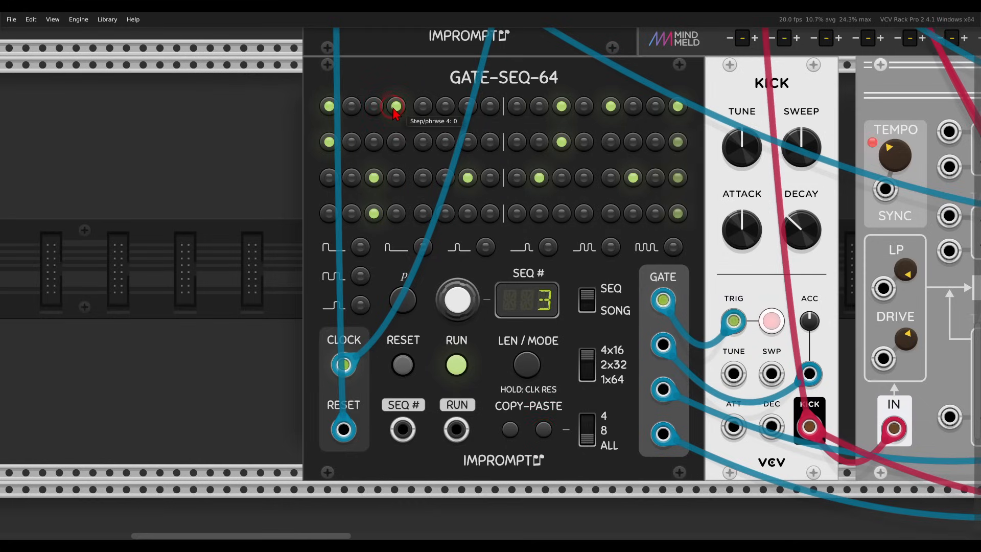
pyautogui.click(422, 109)
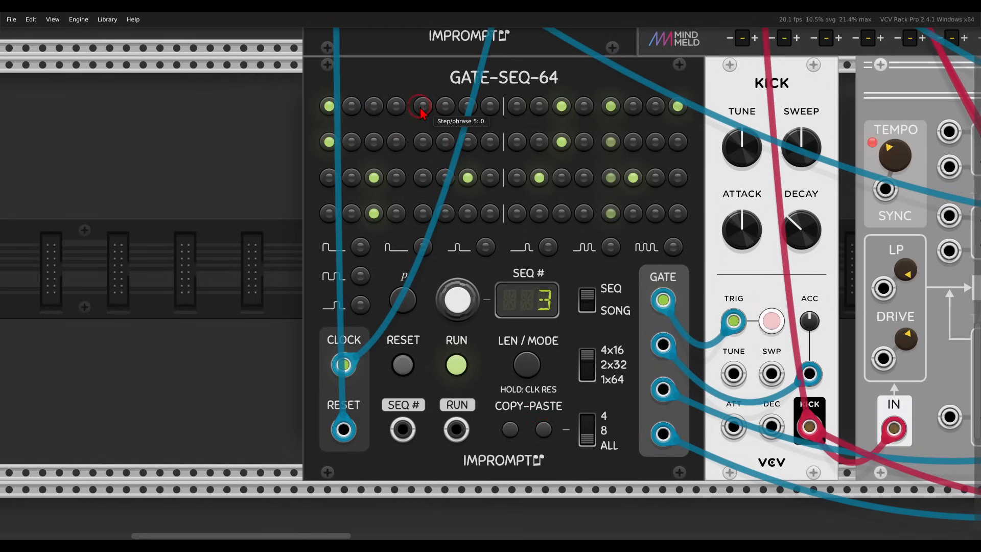
pyautogui.click(518, 110)
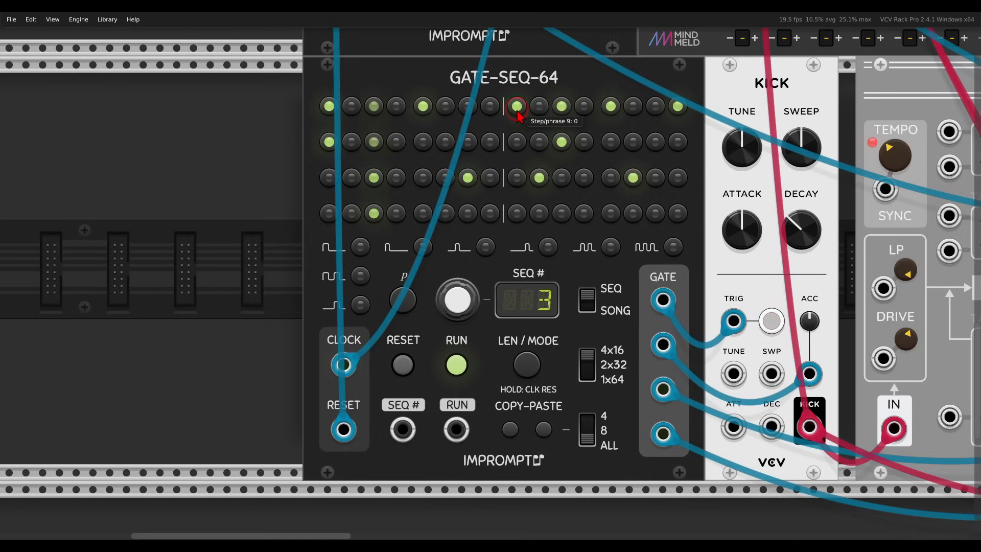
# Step: Return to sequence 1 on GATE-SEQ-64 and set its run mode to FW3
pyautogui.moveTo(467, 282); pyautogui.dragTo(468, 343)
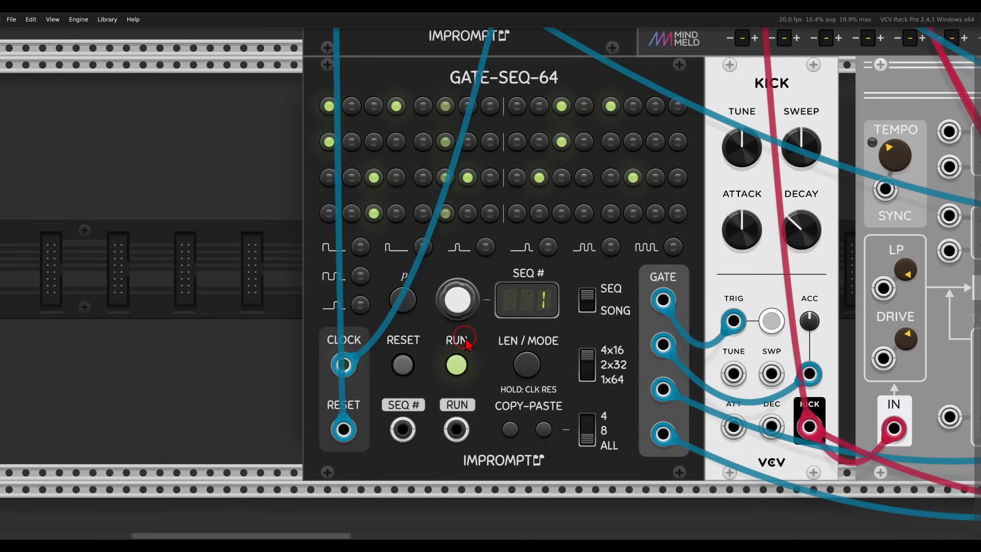
pyautogui.click(532, 369)
pyautogui.click(533, 369)
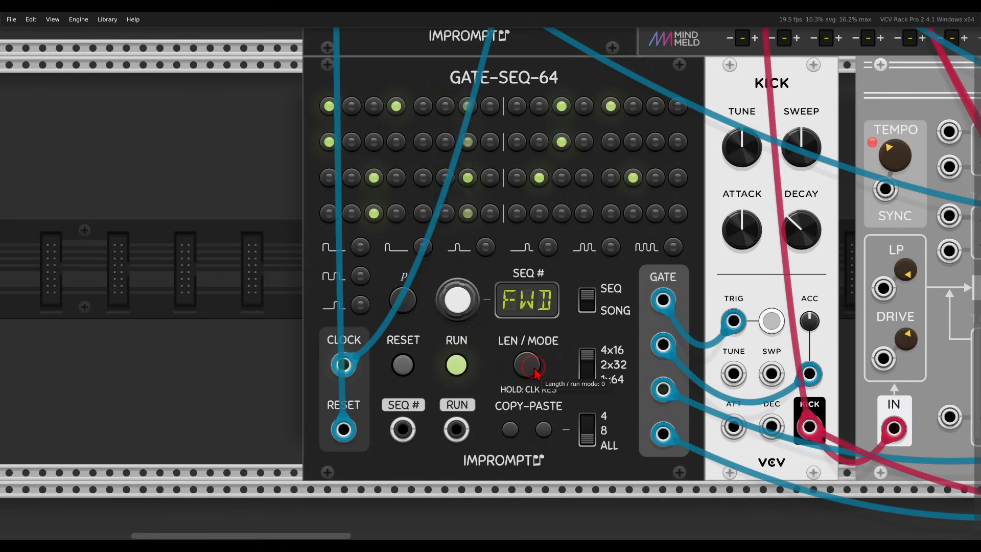
pyautogui.moveTo(458, 314); pyautogui.dragTo(456, 288)
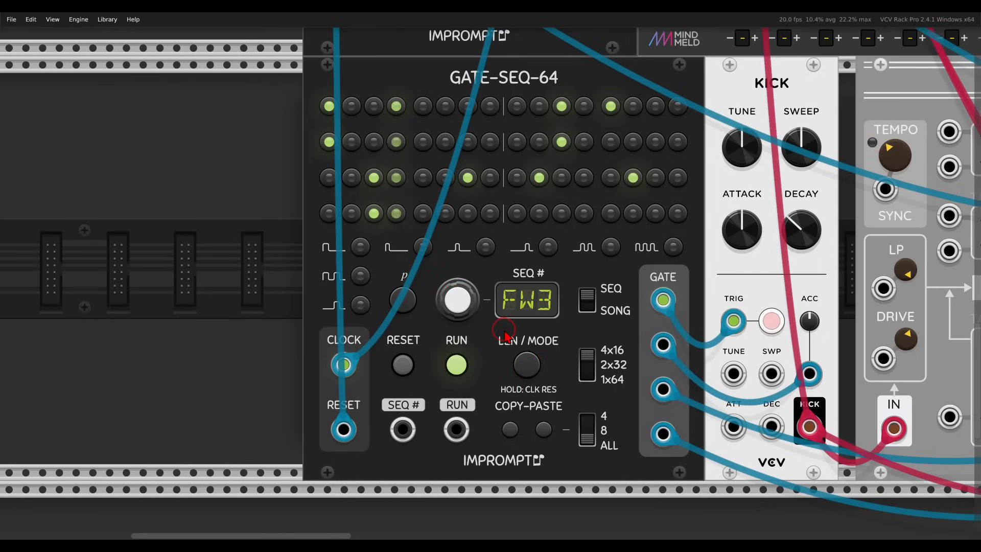
pyautogui.click(526, 364)
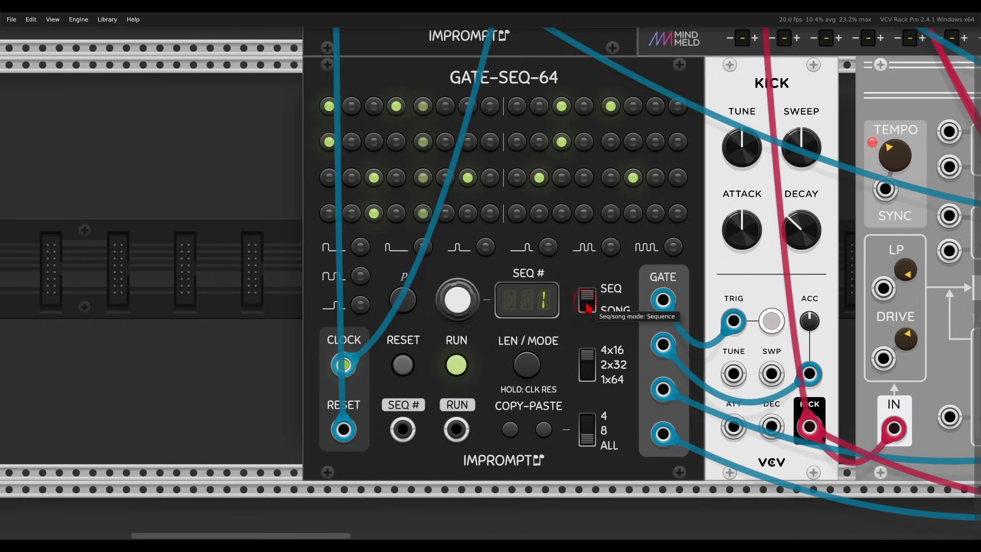
# Step: Switch GATE-SEQ-64 to song mode and set the song length to 4 phrases
pyautogui.click(587, 305)
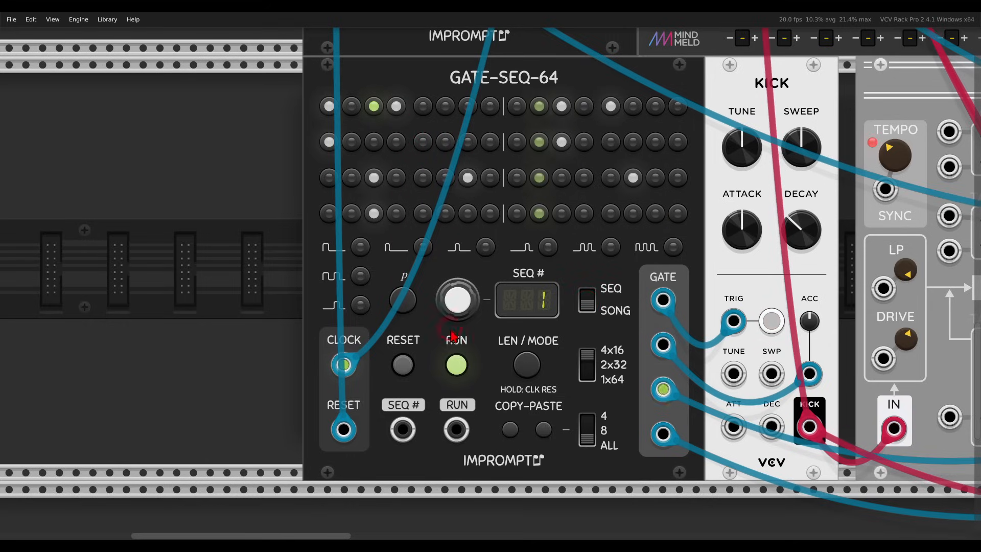
pyautogui.click(526, 364)
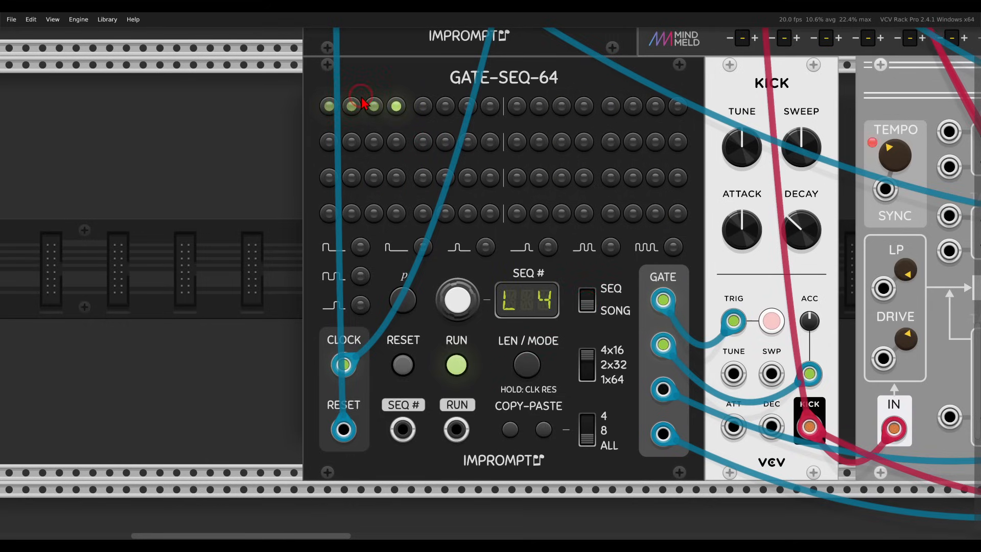
pyautogui.click(526, 364)
pyautogui.click(527, 368)
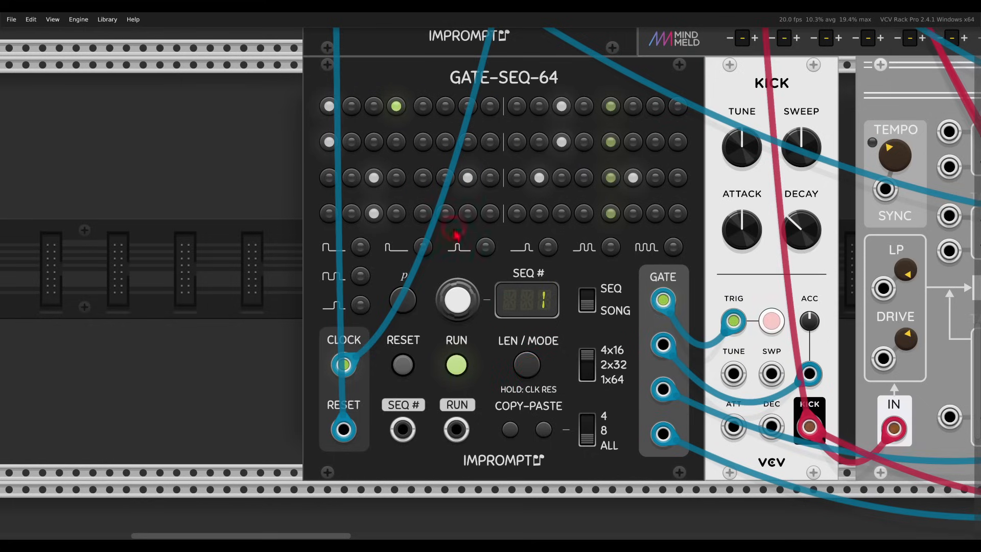
# Step: Assign sequence 1 to song phrases 1 and 3 and sequence 2 to phrase 2, and raise phrase 4's sequence number
pyautogui.click(334, 111)
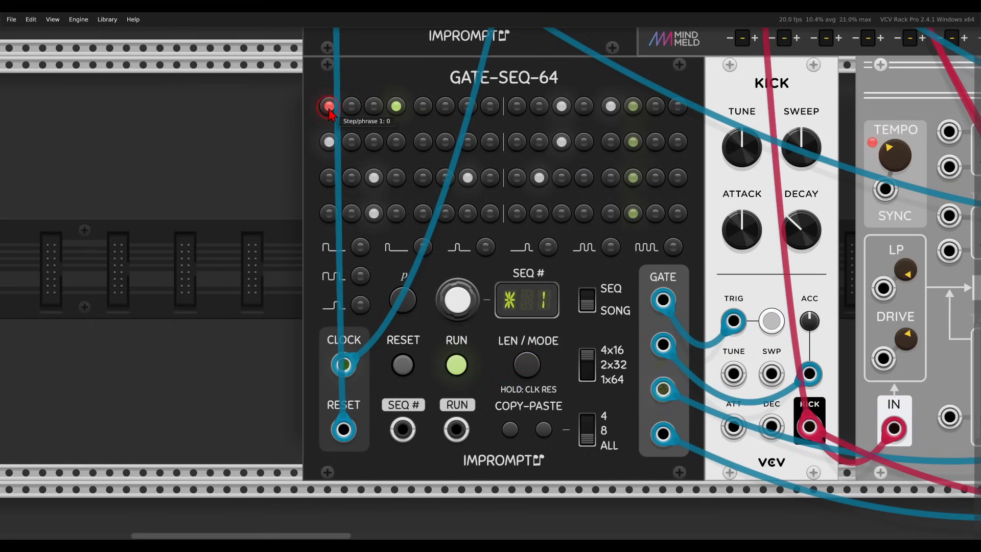
pyautogui.click(352, 111)
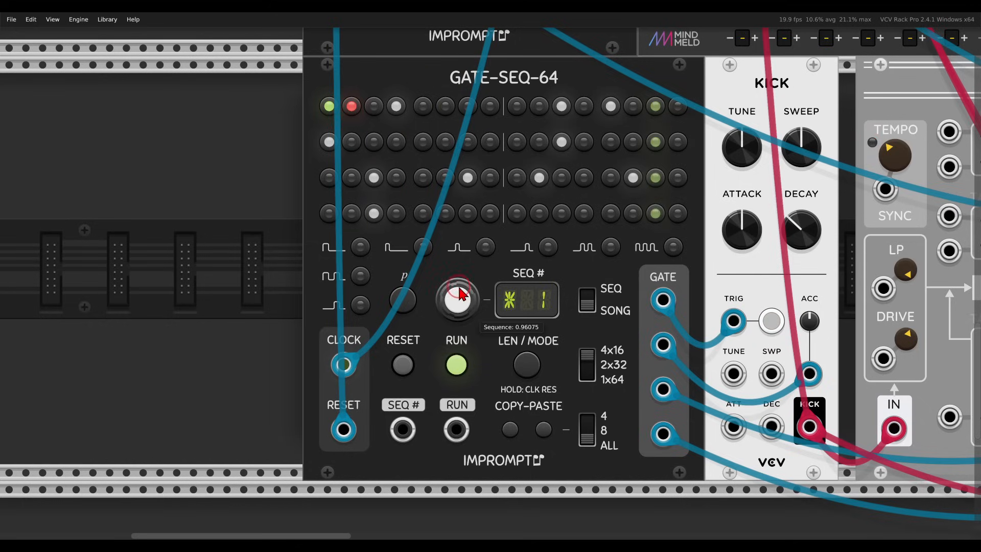
pyautogui.moveTo(462, 294); pyautogui.dragTo(453, 285)
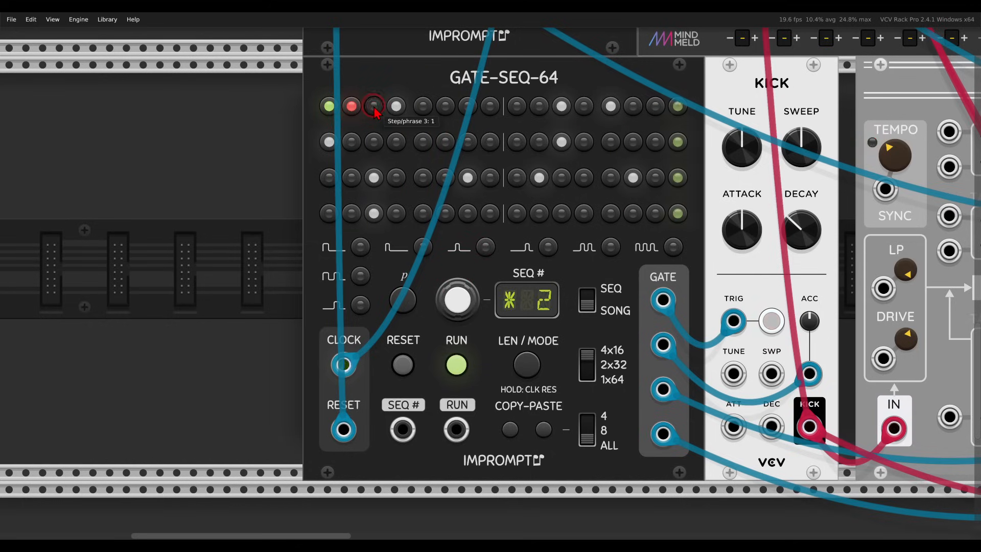
pyautogui.click(374, 107)
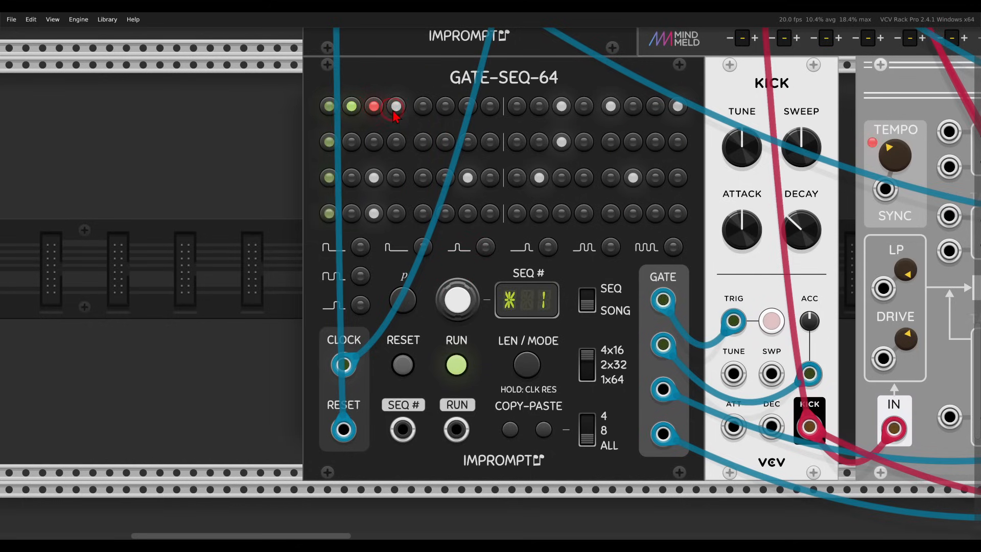
pyautogui.click(396, 106)
pyautogui.moveTo(460, 300); pyautogui.dragTo(481, 274)
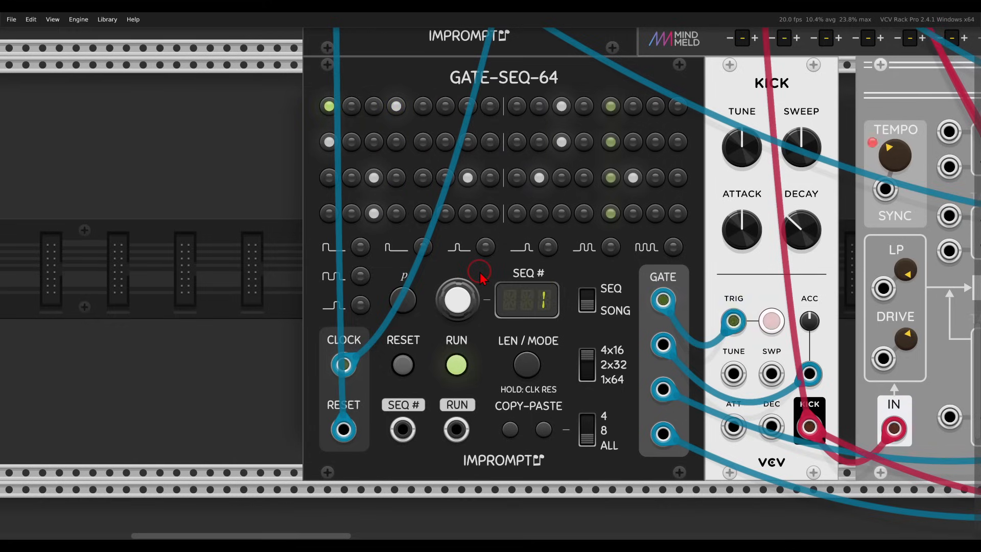
# Step: Mute the first four MixMaster channels, from KICK through HATD
pyautogui.scroll(-2, 547, 232)
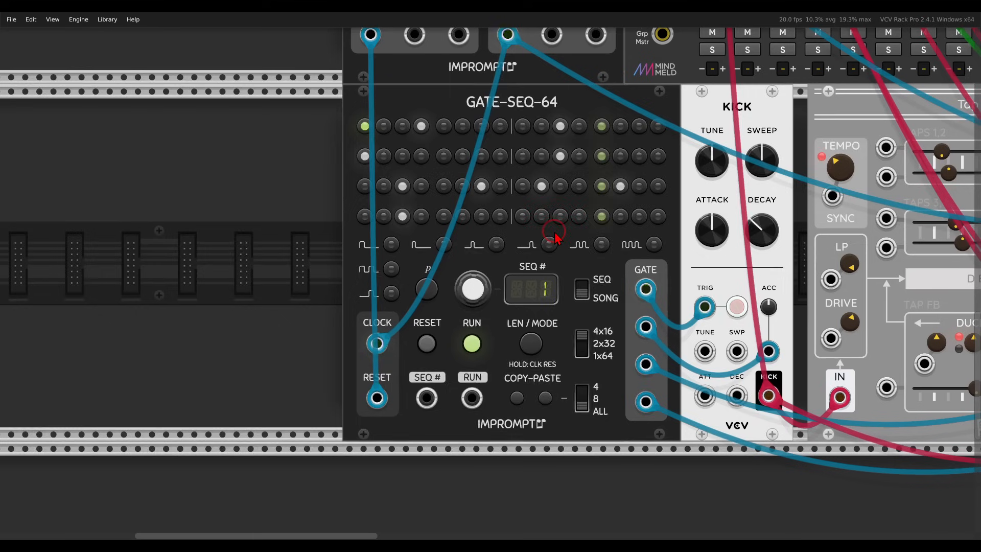
pyautogui.moveTo(661, 198); pyautogui.dragTo(473, 372)
pyautogui.moveTo(501, 244); pyautogui.dragTo(599, 313)
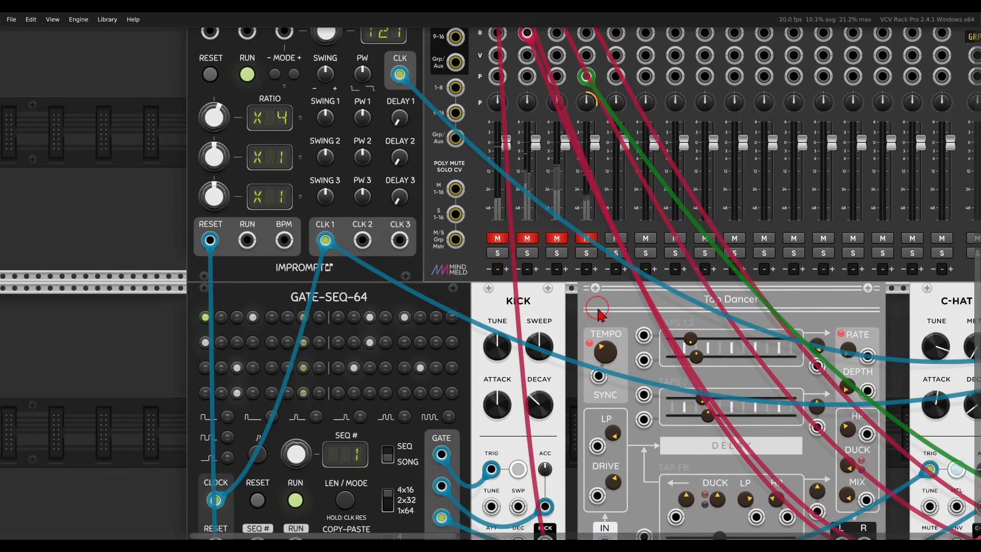
# Step: Add a VCV TOM module in the drum row past the S&H module, leaving free space between them
pyautogui.moveTo(795, 310); pyautogui.dragTo(363, 187)
pyautogui.scroll(-2, 819, 321)
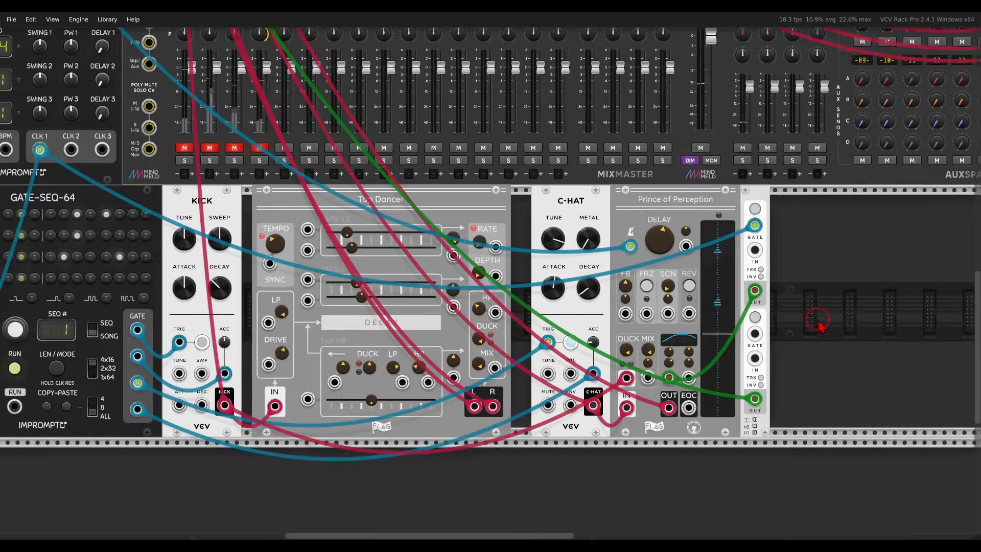
pyautogui.moveTo(819, 321); pyautogui.dragTo(616, 284)
pyautogui.rightClick(687, 283)
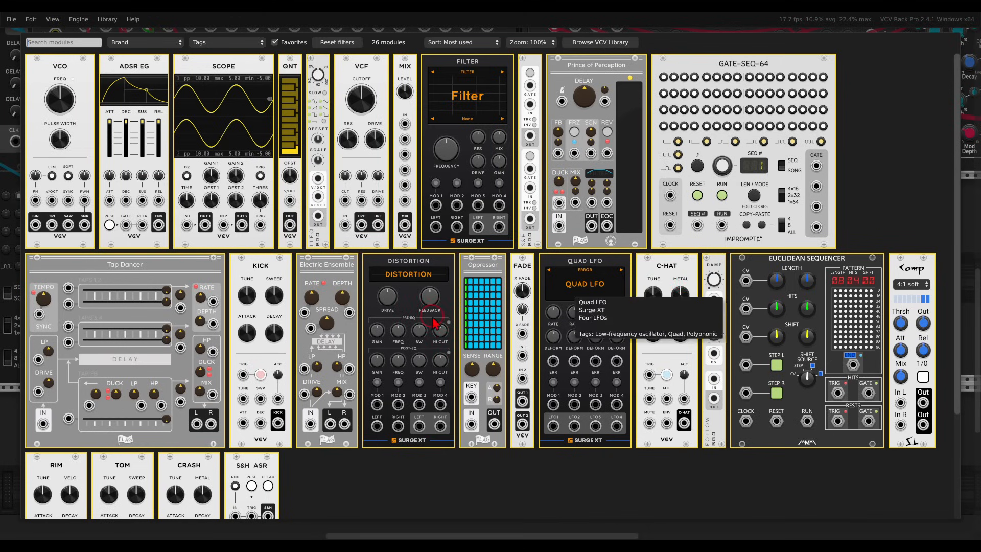
pyautogui.moveTo(138, 476); pyautogui.dragTo(698, 327)
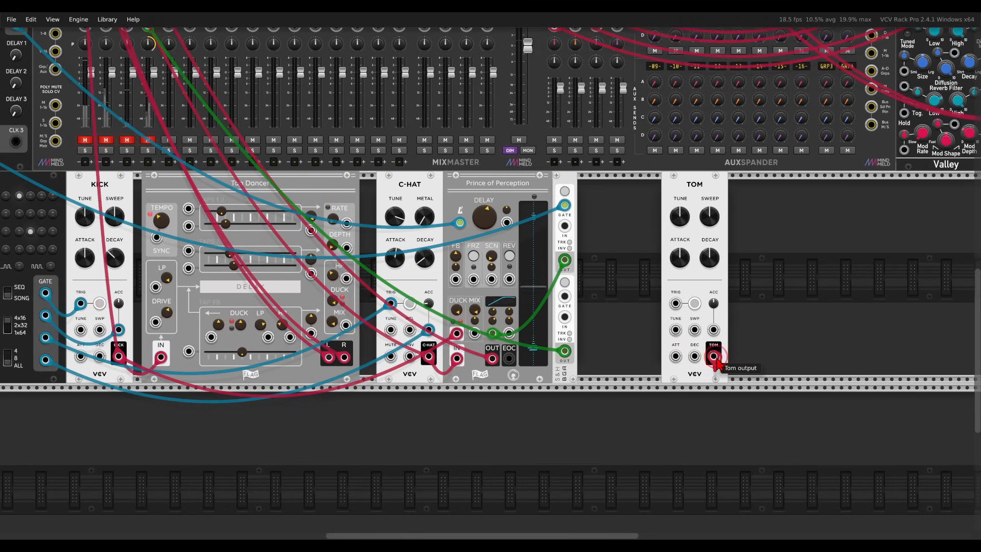
# Step: Patch the TOM output to MixMaster channel 5's left input, name the channel BASS and trigger the tom manually
pyautogui.moveTo(722, 361); pyautogui.dragTo(176, 61)
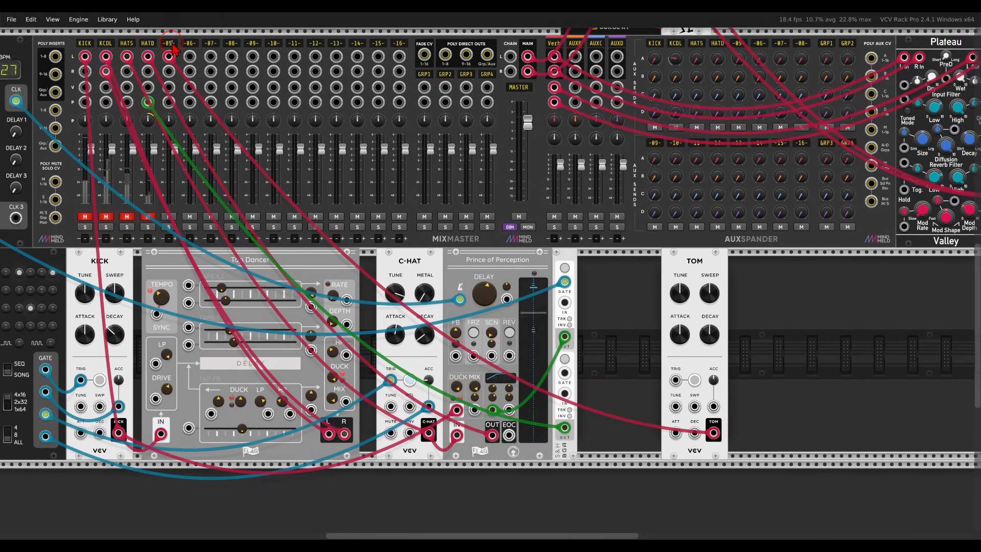
pyautogui.write('BASS')
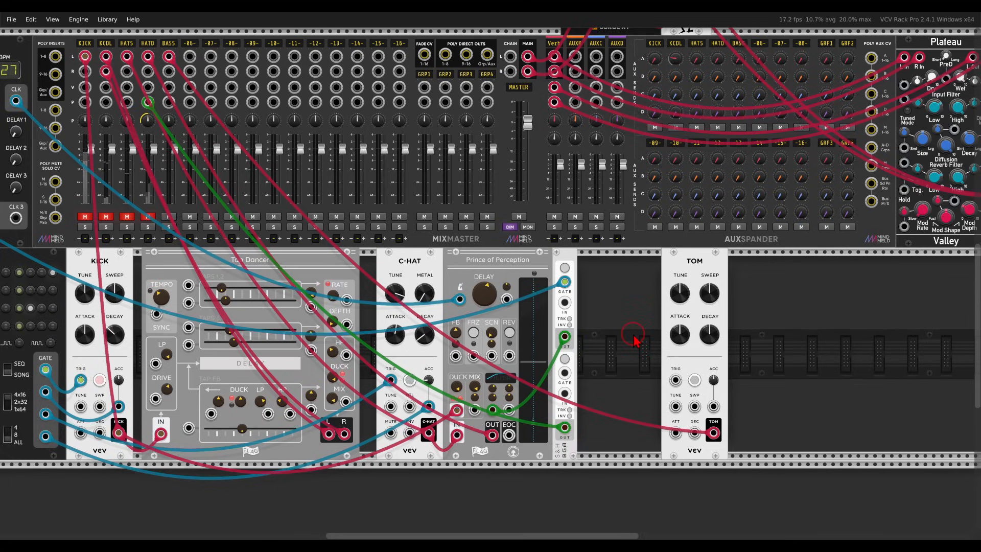
pyautogui.click(694, 381)
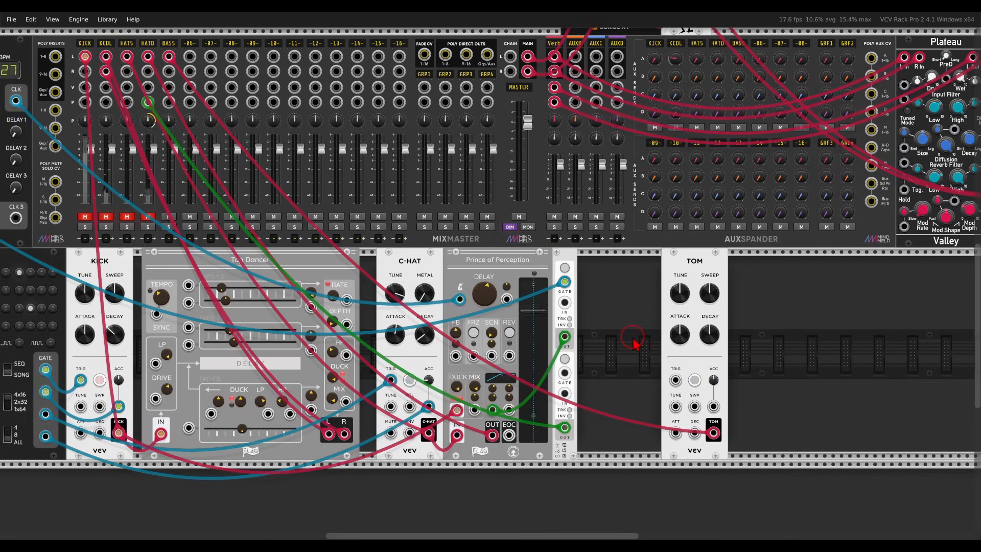
# Step: Shift the TOM module farther from the S&H and add a VCV VCO directly before it
pyautogui.moveTo(687, 279); pyautogui.dragTo(711, 280)
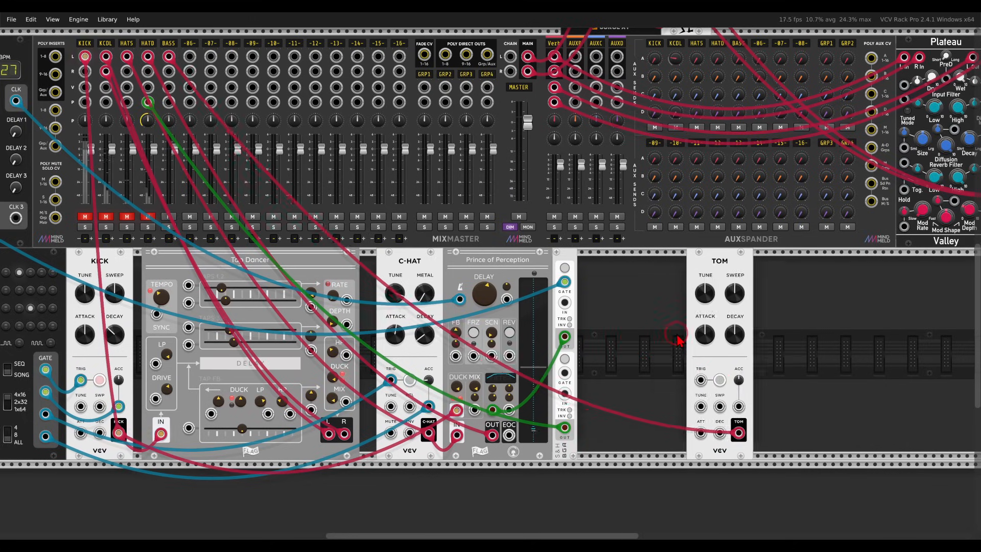
pyautogui.scroll(2, 678, 339)
pyautogui.moveTo(677, 342); pyautogui.dragTo(616, 285)
pyautogui.rightClick(616, 285)
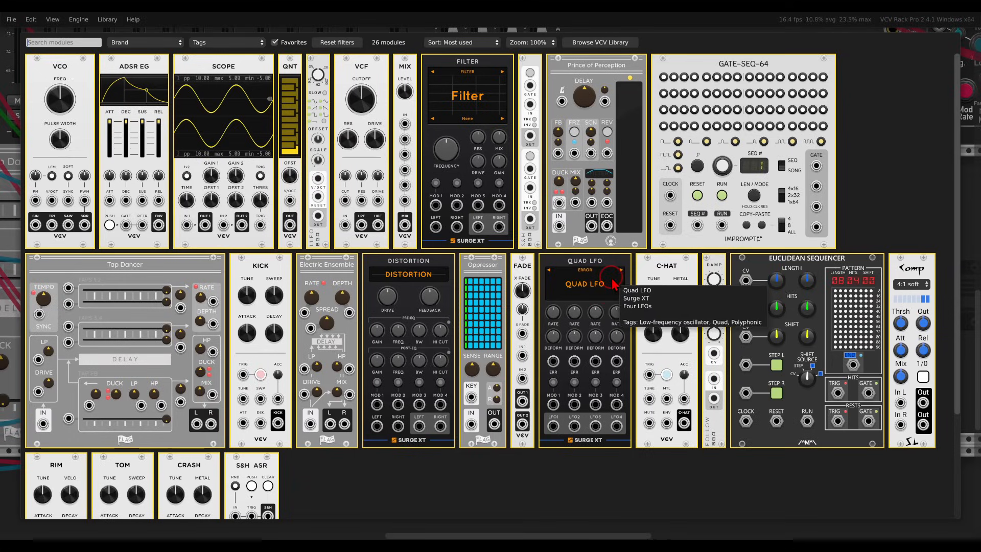
pyautogui.click(60, 77)
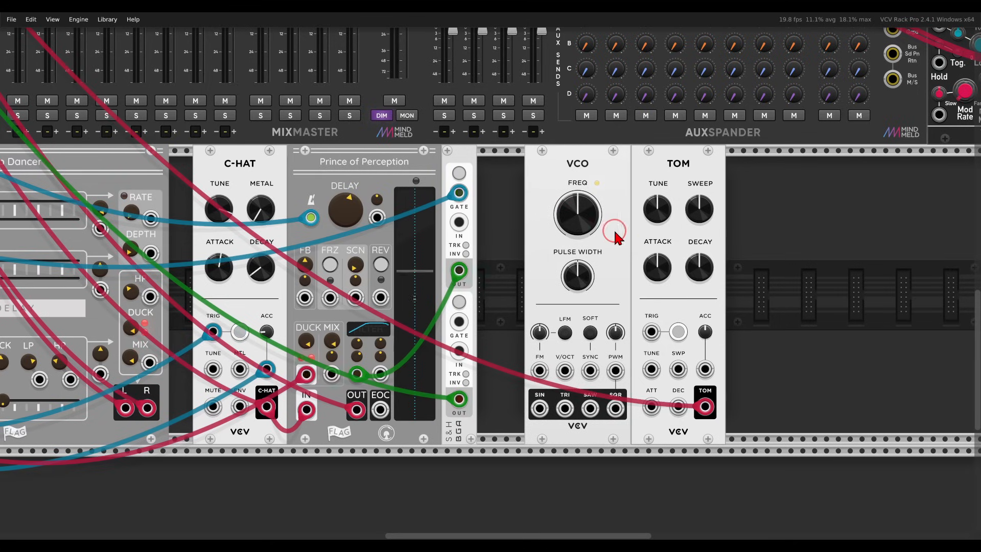
# Step: Lower the VCO's frequency and patch its square output to the TOM's trigger input
pyautogui.moveTo(586, 193); pyautogui.dragTo(588, 302)
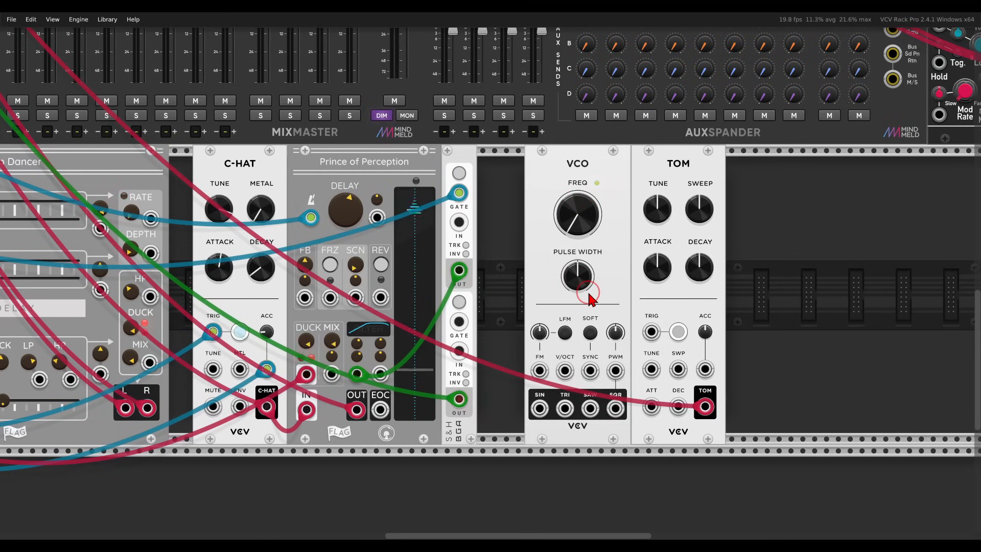
pyautogui.moveTo(616, 409); pyautogui.dragTo(651, 332)
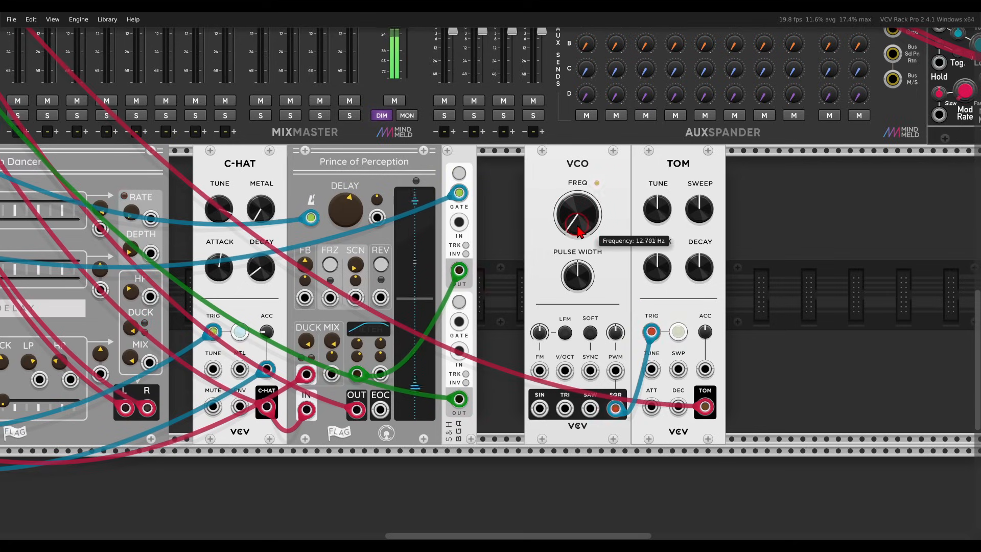
pyautogui.moveTo(578, 230)
pyautogui.mouseDown()
pyautogui.moveTo(580, 212)
pyautogui.moveTo(576, 239)
pyautogui.moveTo(575, 229)
pyautogui.mouseUp()
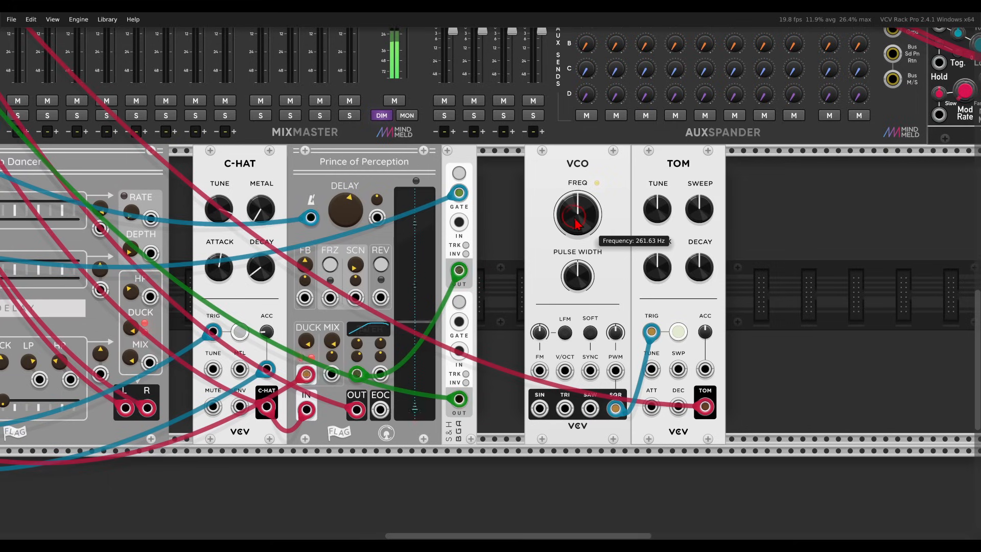
# Step: Tune the VCO's frequency to a G note by entering the note name
pyautogui.moveTo(574, 209); pyautogui.dragTo(581, 233)
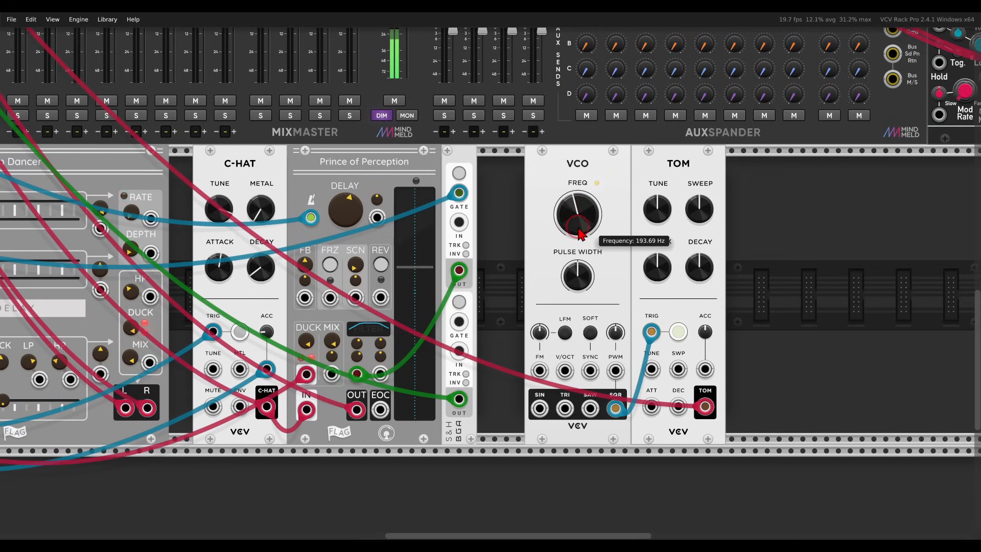
pyautogui.click(576, 217)
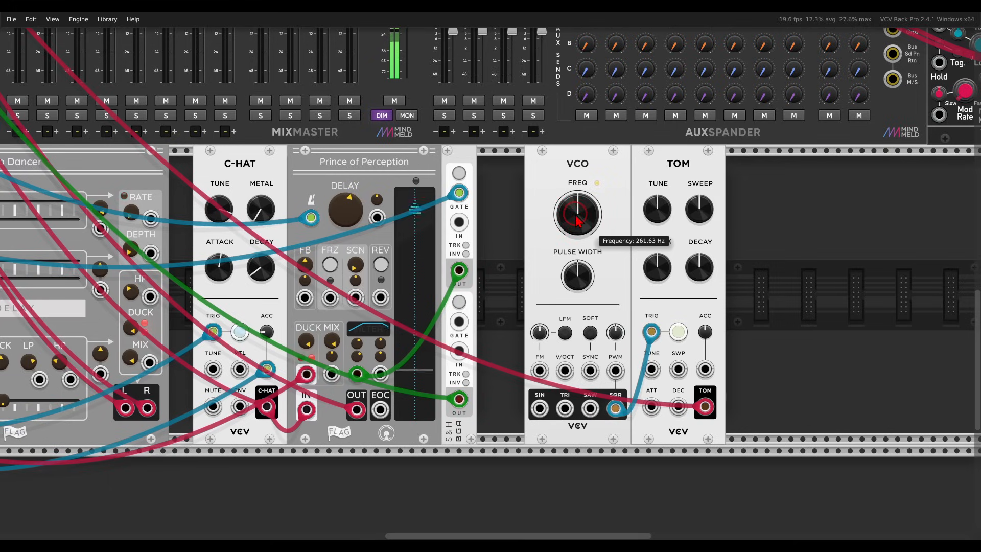
pyautogui.rightClick(576, 217)
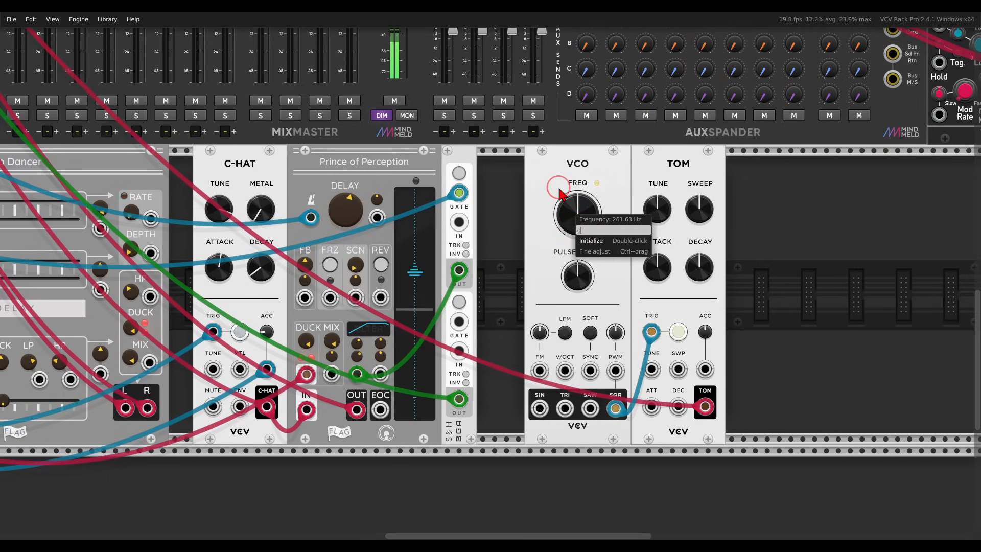
pyautogui.press('Return')
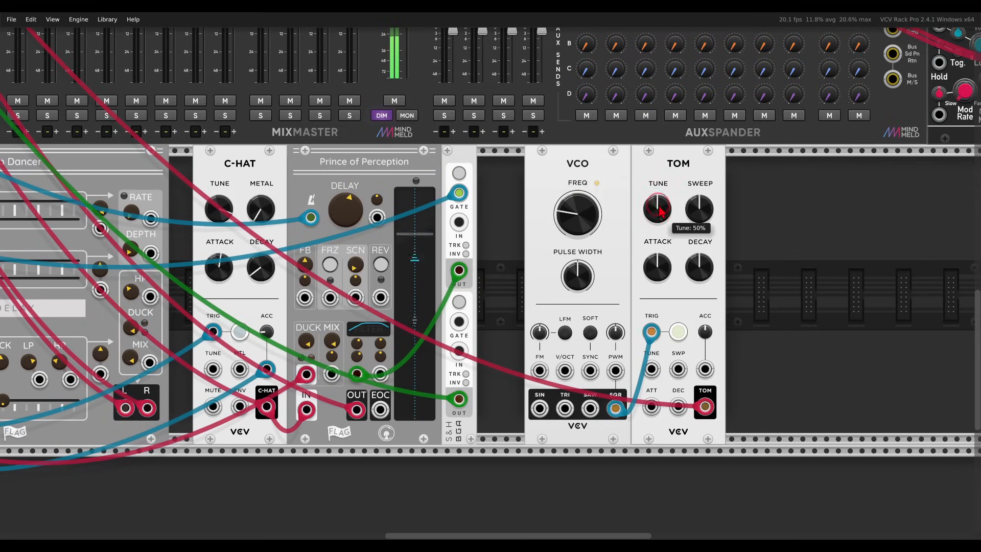
# Step: Turn the TOM's tune to minimum, its sweep to maximum and its attack to 100%
pyautogui.moveTo(657, 208); pyautogui.dragTo(677, 326)
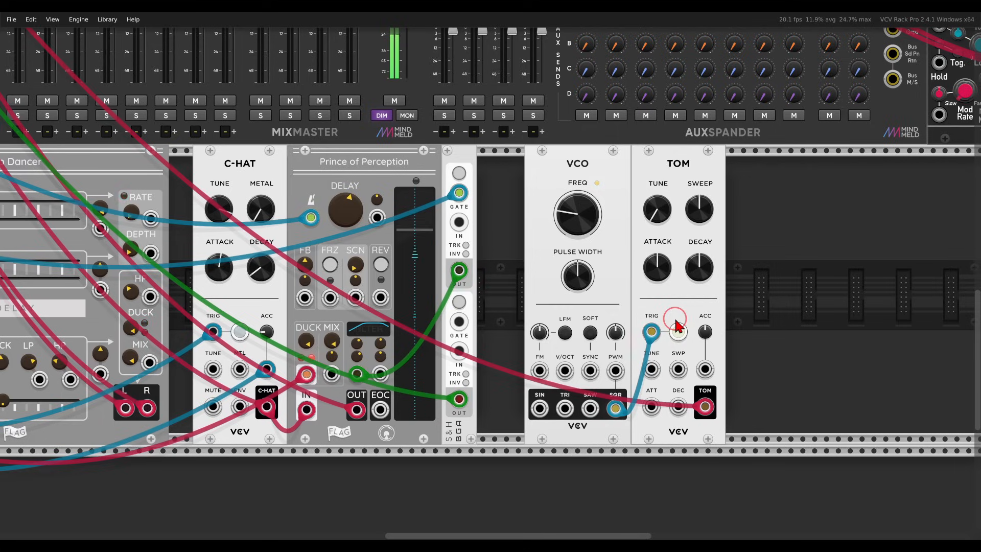
pyautogui.moveTo(708, 215); pyautogui.dragTo(685, 153)
pyautogui.click(662, 272)
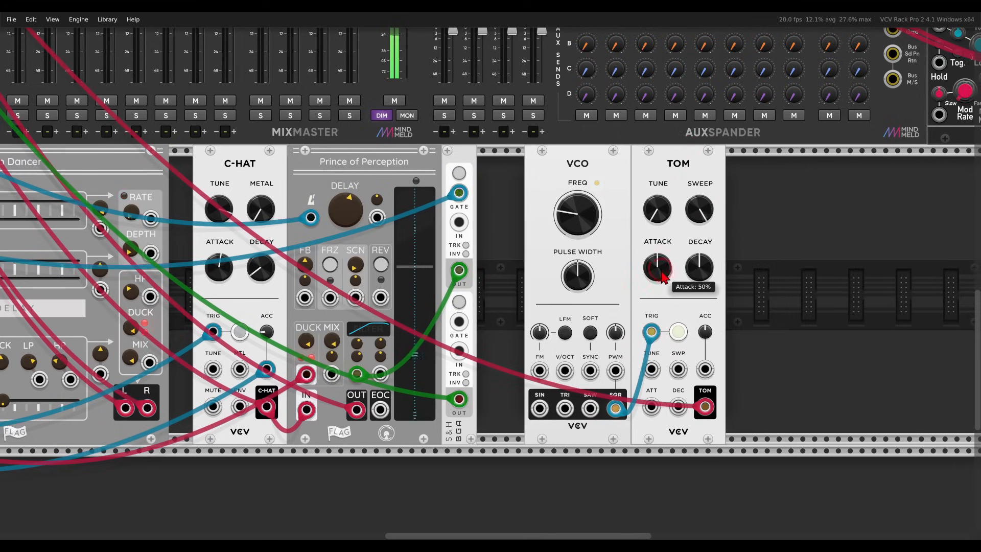
pyautogui.moveTo(663, 276); pyautogui.dragTo(638, 243)
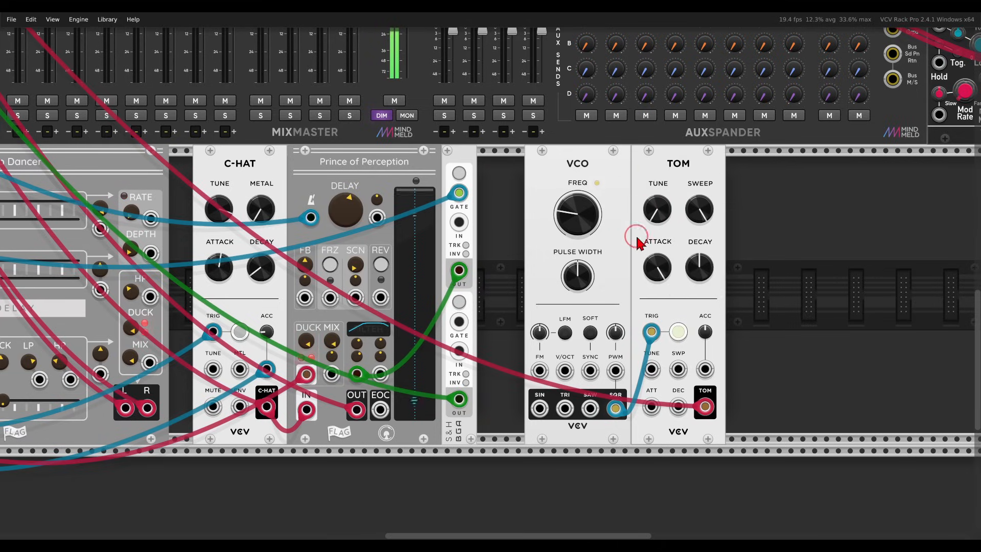
pyautogui.click(653, 270)
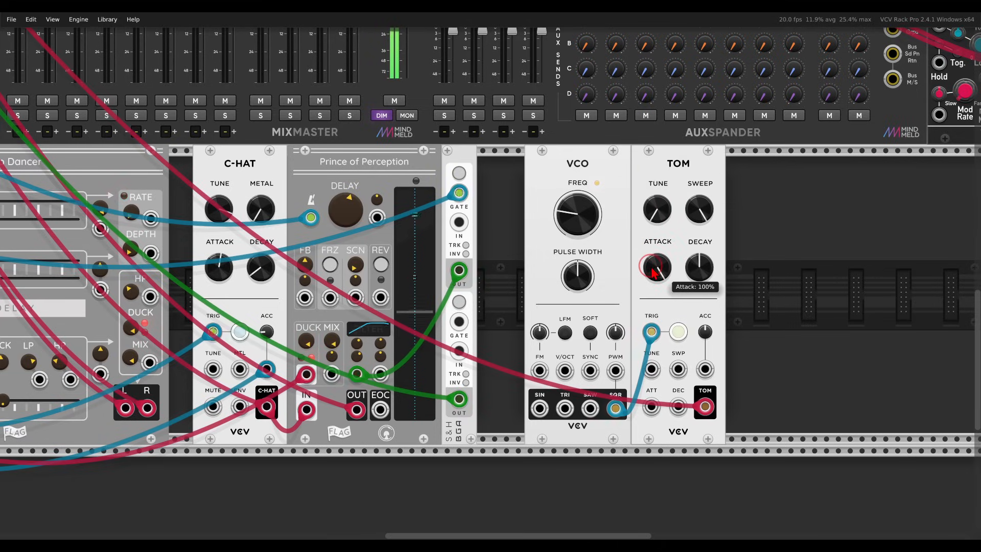
# Step: Add an Electric Ensemble directly after the TOM and move the BASS left cable from the TOM to the new module's left output
pyautogui.rightClick(755, 314)
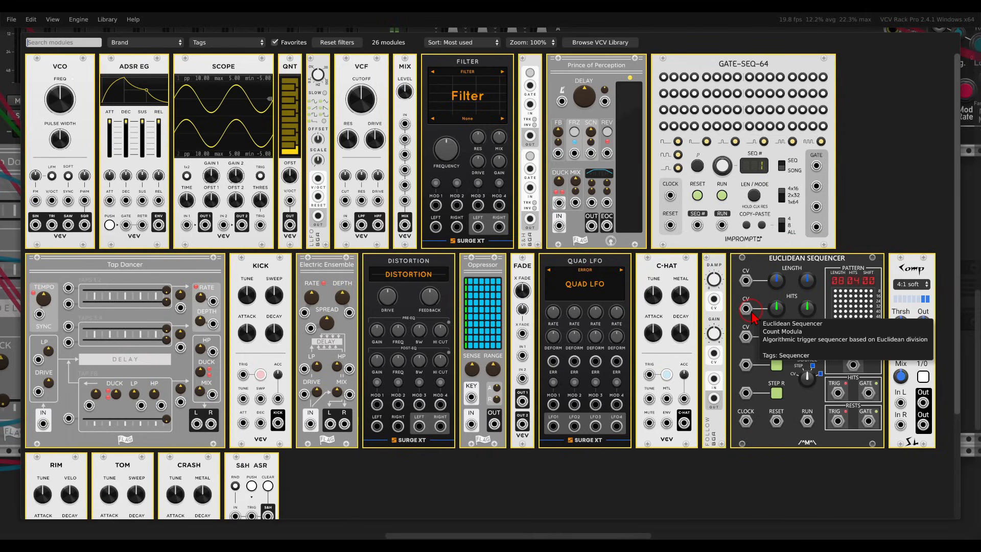
pyautogui.click(305, 278)
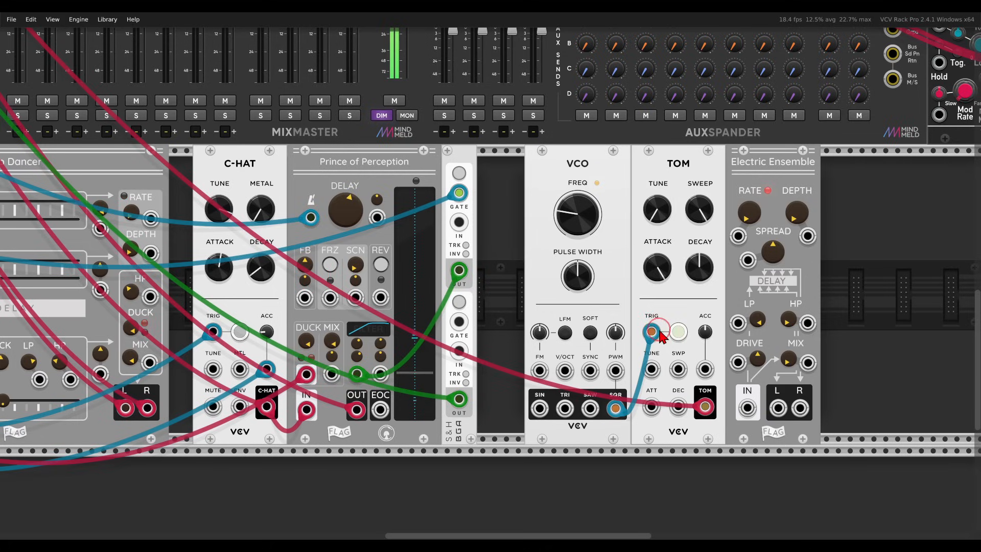
pyautogui.moveTo(705, 406); pyautogui.dragTo(777, 408)
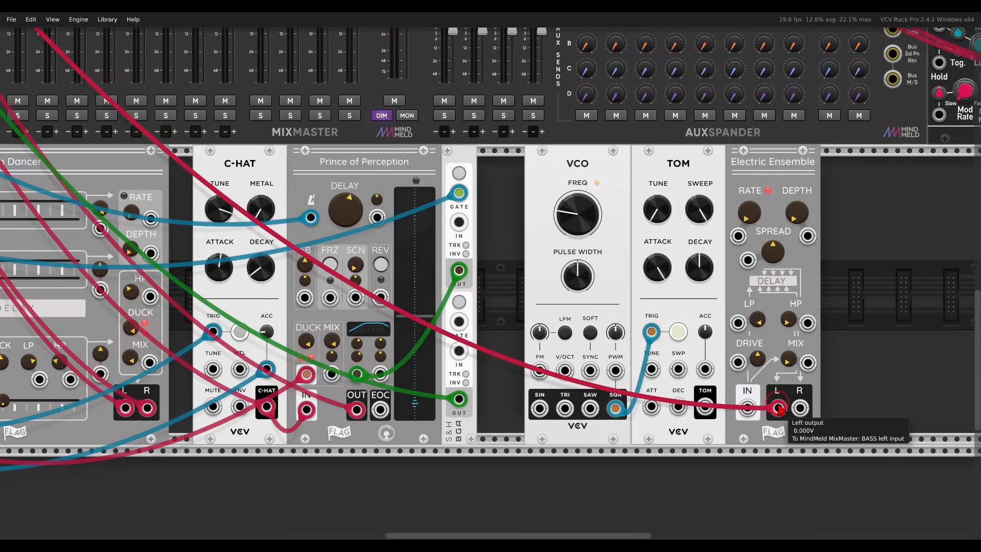
# Step: Patch the TOM output into the Electric Ensemble and its right output to the BASS channel's right input on MixMaster
pyautogui.hscroll(3, 778, 407)
pyautogui.moveTo(568, 405); pyautogui.dragTo(106, 138)
pyautogui.hscroll(-3, 662, 414)
pyautogui.scroll(1, 663, 415)
pyautogui.hscroll(-4, 562, 357)
pyautogui.scroll(4, 562, 357)
pyautogui.hscroll(3, 107, 140)
pyautogui.scroll(-1, 256, 225)
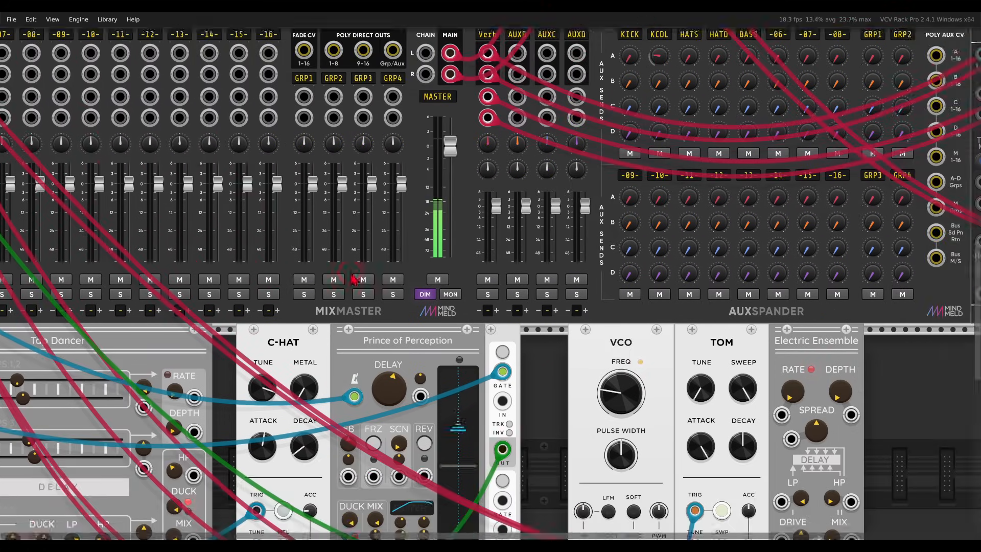
# Step: Add a Surge XT Filter after the Electric Ensemble and route both ensemble outputs through it to the BASS channel
pyautogui.press('Right')
pyautogui.press('Down')
pyautogui.rightClick(685, 294)
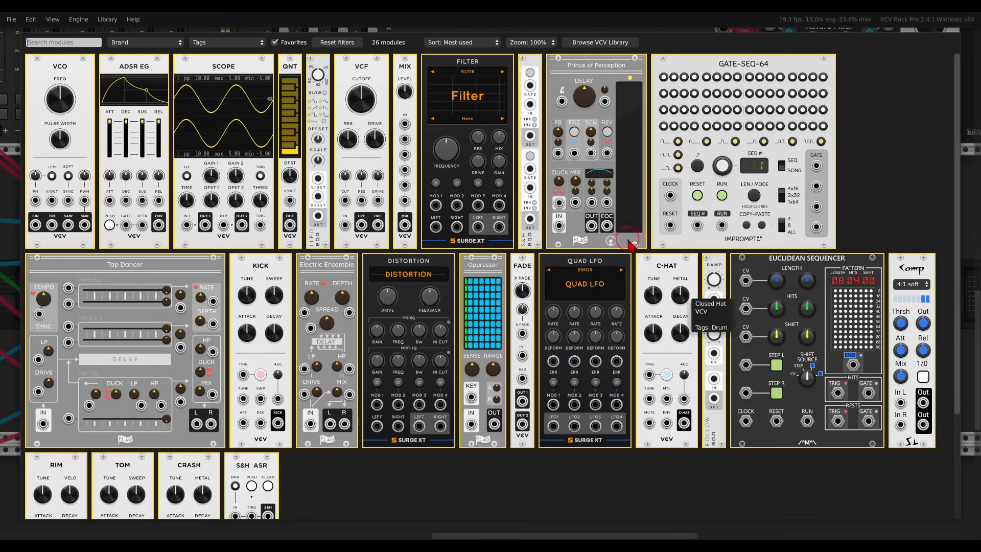
pyautogui.click(493, 115)
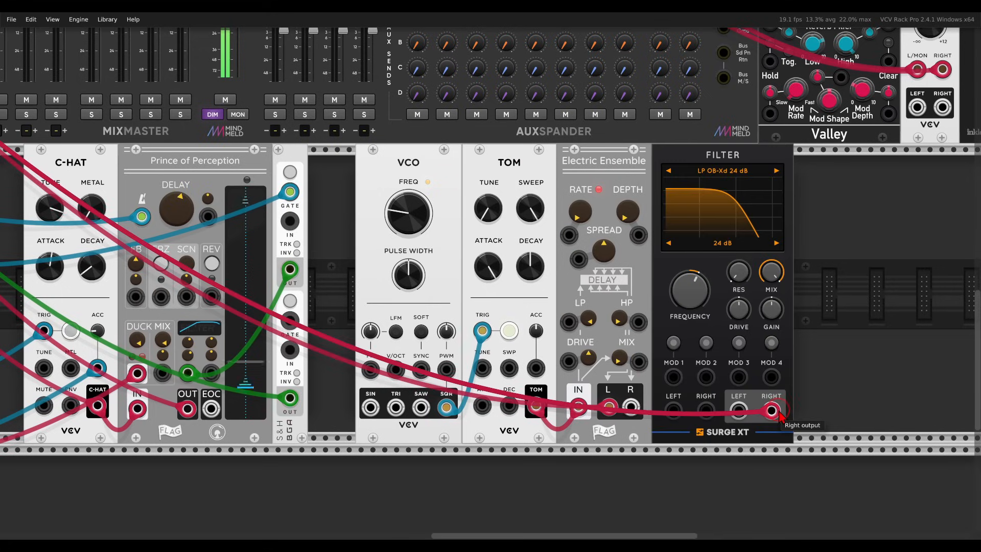
pyautogui.moveTo(780, 413); pyautogui.dragTo(778, 413)
pyautogui.moveTo(612, 411); pyautogui.dragTo(743, 413)
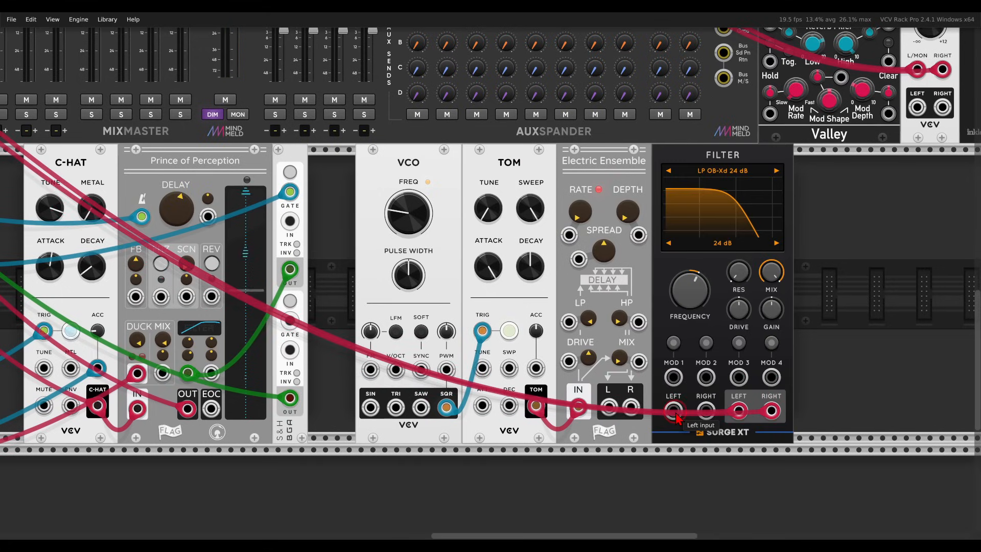
pyautogui.moveTo(676, 413); pyautogui.dragTo(612, 412)
pyautogui.moveTo(634, 412); pyautogui.dragTo(711, 413)
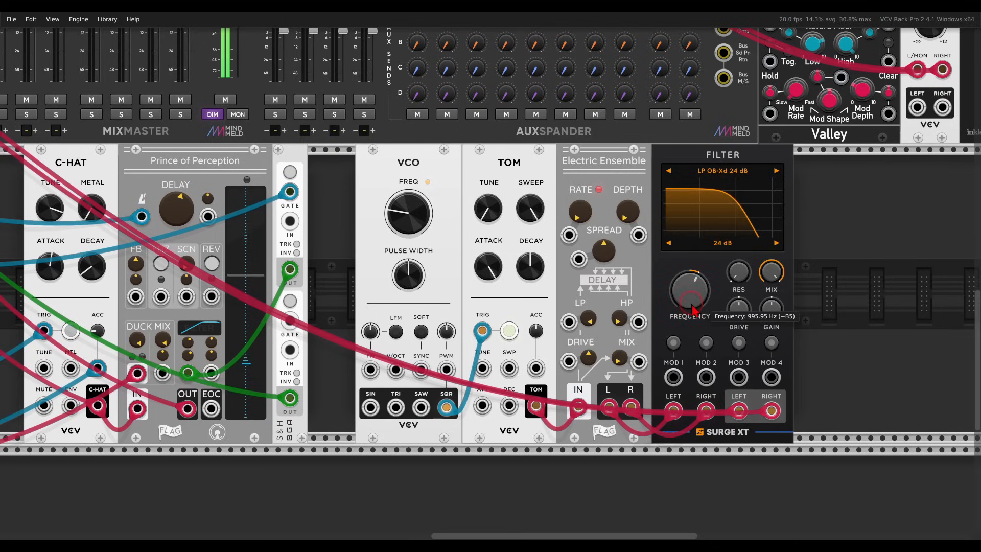
# Step: Patch the VCO's sine output to the Electric Ensemble's drive CV input and raise the filter frequency
pyautogui.moveTo(688, 290); pyautogui.dragTo(688, 295)
pyautogui.moveTo(619, 358); pyautogui.dragTo(587, 148)
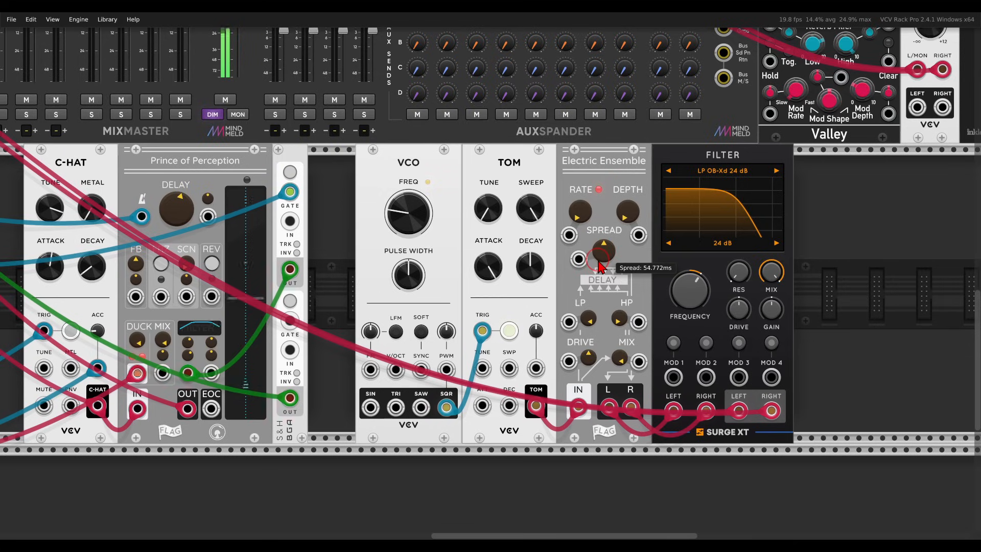
pyautogui.moveTo(370, 407); pyautogui.dragTo(569, 361)
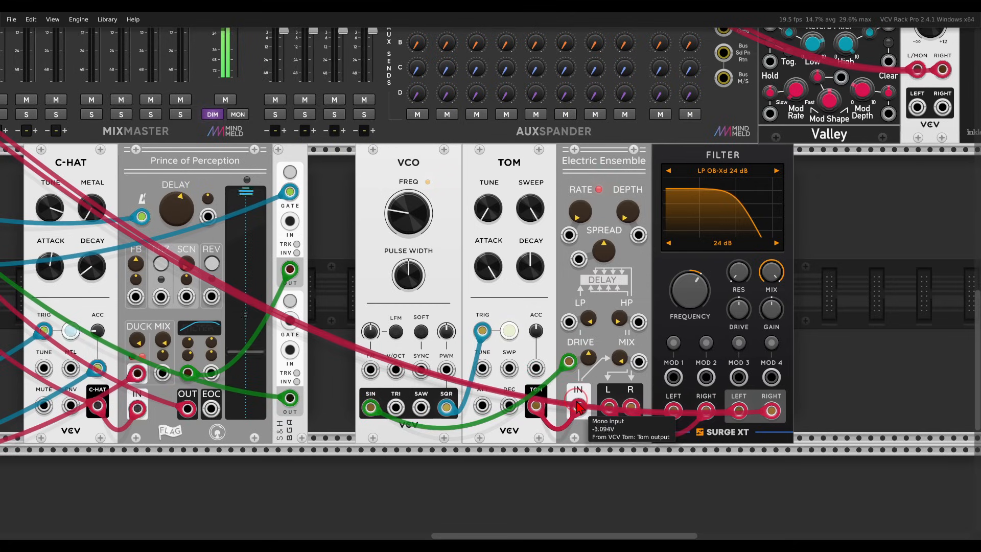
pyautogui.moveTo(689, 289); pyautogui.dragTo(688, 225)
pyautogui.moveTo(569, 360)
pyautogui.mouseDown()
pyautogui.moveTo(556, 341)
pyautogui.moveTo(570, 364)
pyautogui.mouseUp()
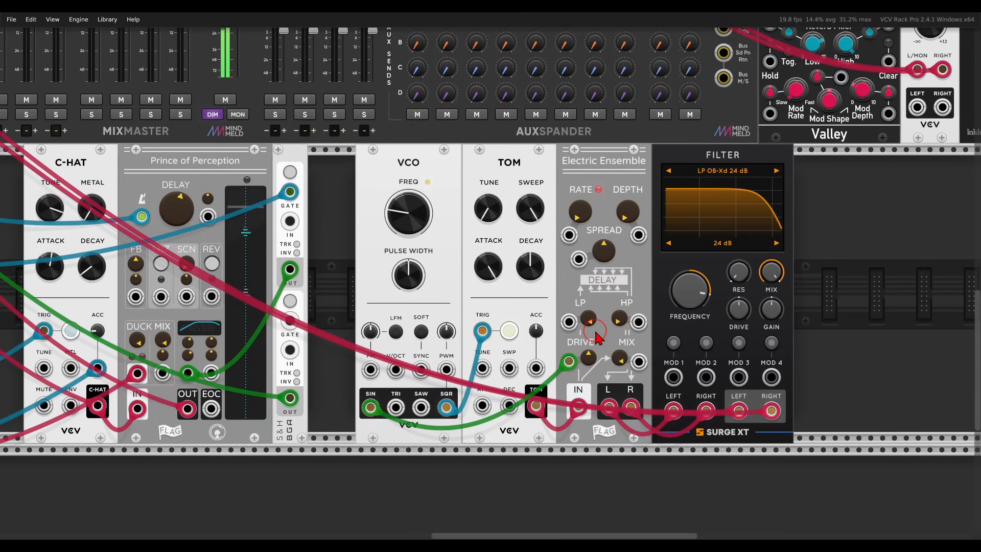
# Step: Patch the VCO's square output to the Electric Ensemble's spread CV input and lower the filter frequency
pyautogui.moveTo(579, 259); pyautogui.dragTo(446, 406)
pyautogui.moveTo(700, 299); pyautogui.dragTo(681, 327)
pyautogui.moveTo(578, 258)
pyautogui.mouseDown()
pyautogui.moveTo(561, 262)
pyautogui.moveTo(577, 259)
pyautogui.mouseUp()
# Step: Adjust the Electric Ensemble's mix, then set the filter's drive to about 15 dB with a lower cutoff frequency
pyautogui.moveTo(693, 305)
pyautogui.mouseDown()
pyautogui.moveTo(675, 276)
pyautogui.moveTo(678, 305)
pyautogui.mouseUp()
pyautogui.moveTo(620, 361); pyautogui.dragTo(607, 413)
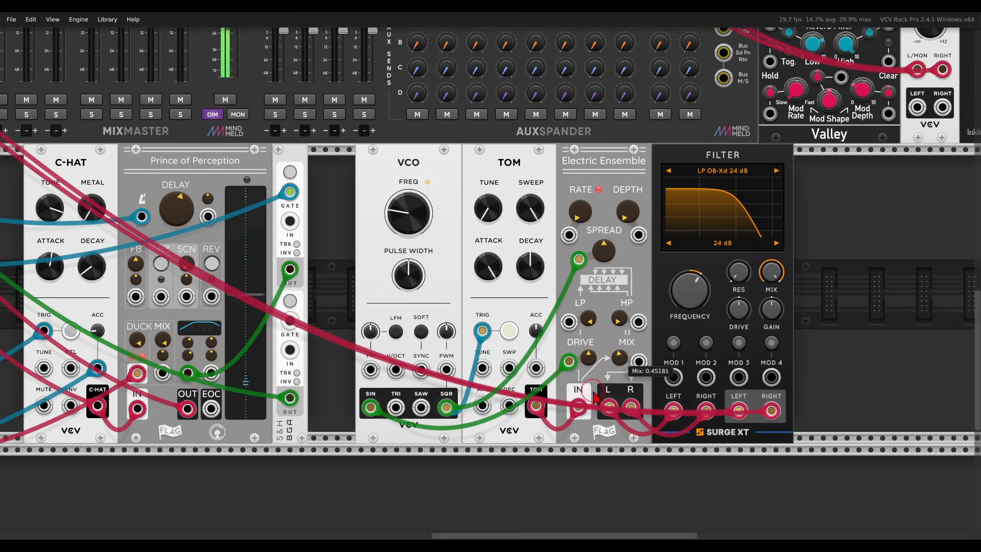
pyautogui.moveTo(689, 310); pyautogui.dragTo(707, 341)
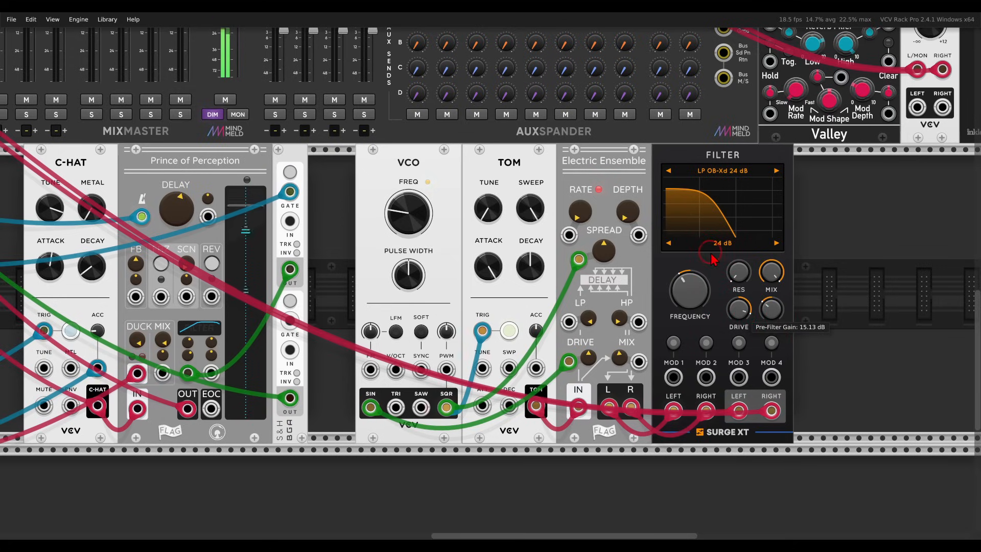
pyautogui.moveTo(690, 294); pyautogui.dragTo(704, 343)
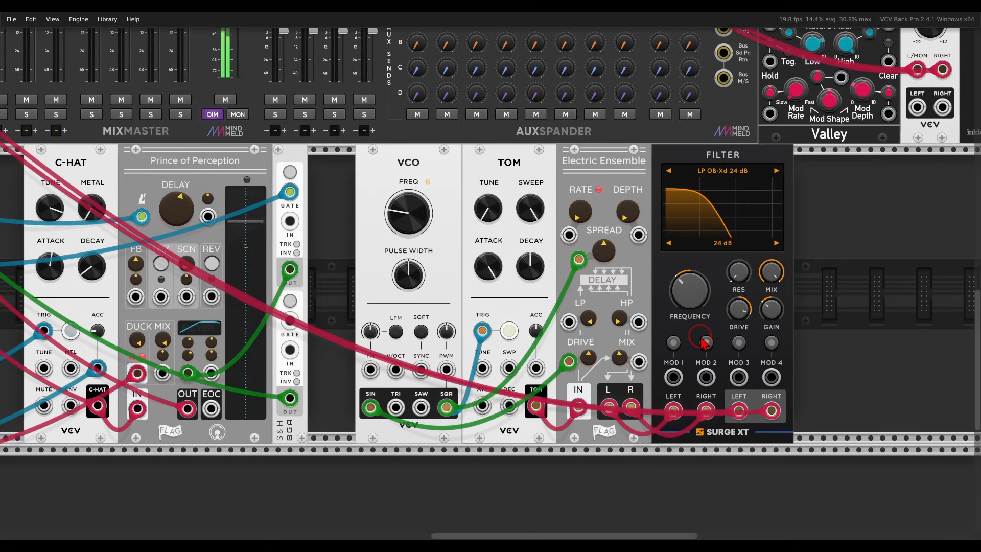
# Step: Add a VCV MIX directly before the VCO and patch the KICK output and Tap Dancer's left and right outputs to inputs 1–3
pyautogui.moveTo(848, 250); pyautogui.dragTo(533, 180)
pyautogui.click(424, 197)
pyautogui.rightClick(424, 196)
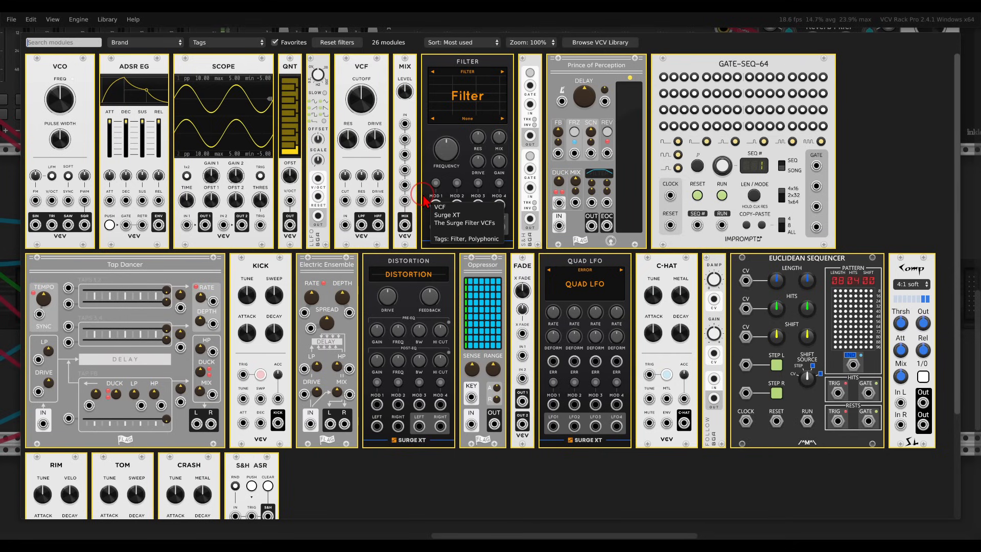
pyautogui.moveTo(405, 77); pyautogui.dragTo(49, 406)
pyautogui.moveTo(818, 271); pyautogui.dragTo(342, 404)
pyautogui.moveTo(818, 295); pyautogui.dragTo(368, 408)
pyautogui.moveTo(749, 365); pyautogui.dragTo(495, 346)
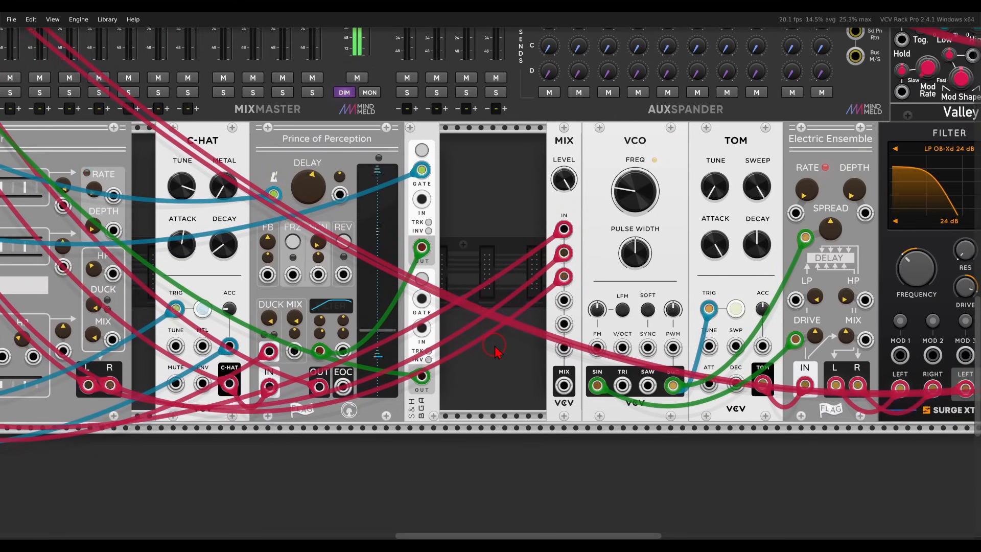
# Step: Recolor the three cables feeding the MIX module's inputs green
pyautogui.press('c')
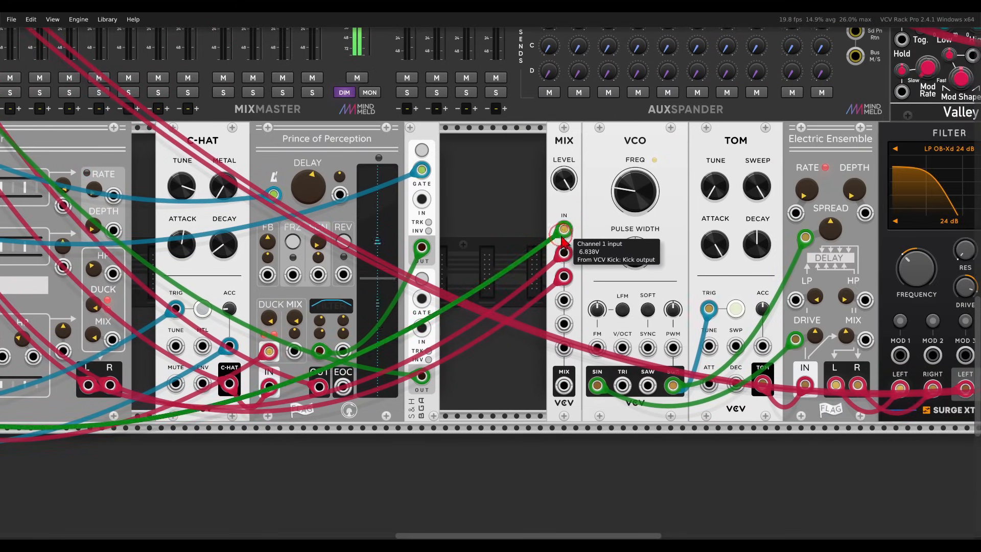
pyautogui.press('c')
pyautogui.press('c')
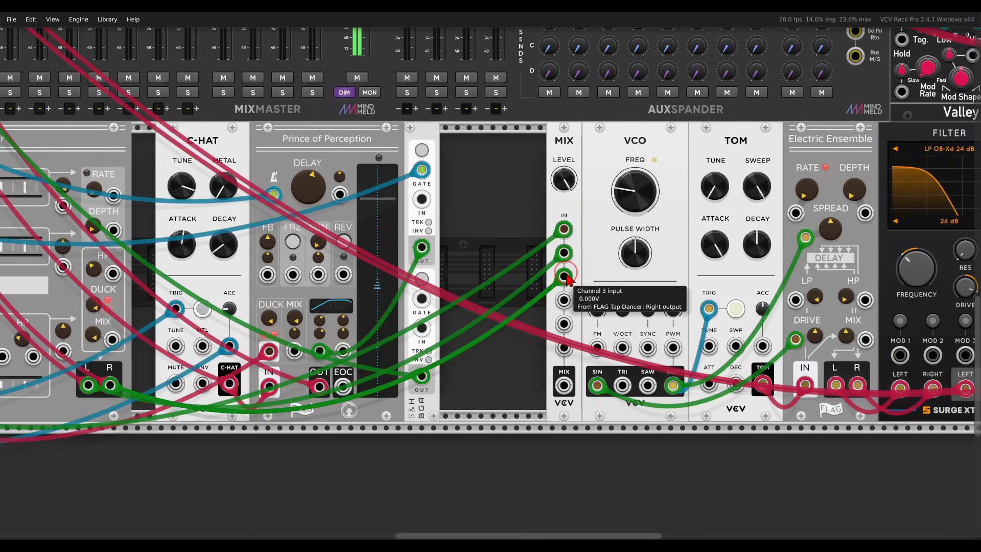
# Step: Shift the MIX module away from the VCO toward the S&H and add a BGA FOLLOW module directly after it
pyautogui.moveTo(575, 137); pyautogui.dragTo(504, 139)
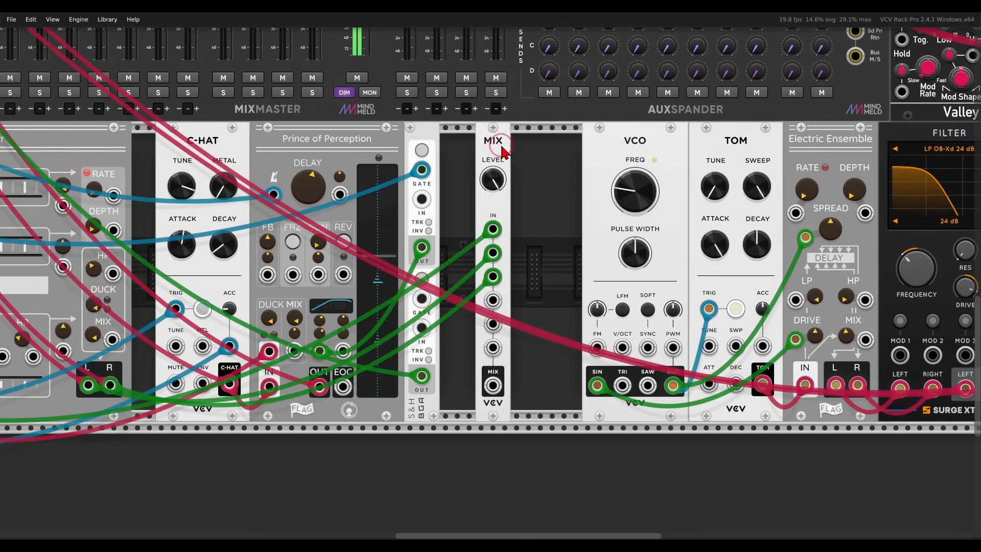
pyautogui.rightClick(537, 176)
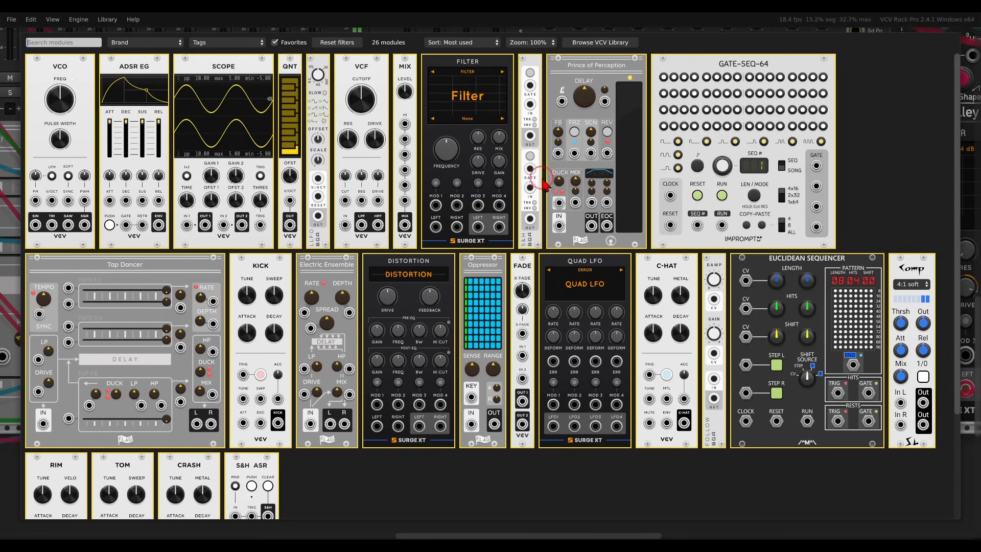
pyautogui.click(712, 267)
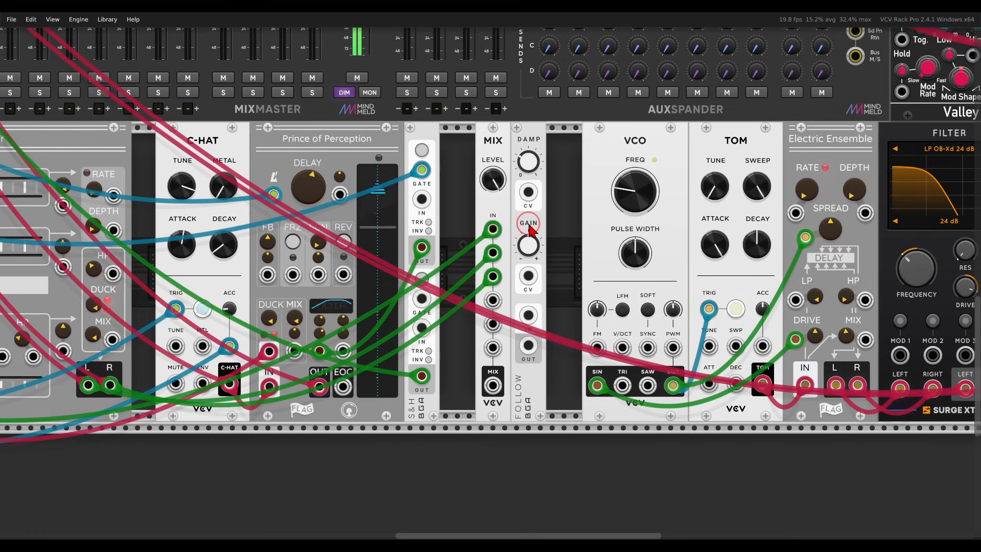
# Step: Unmute the KICK and KCDL channels in MixMaster
pyautogui.hscroll(-5, 669, 218)
pyautogui.scroll(-1, 668, 214)
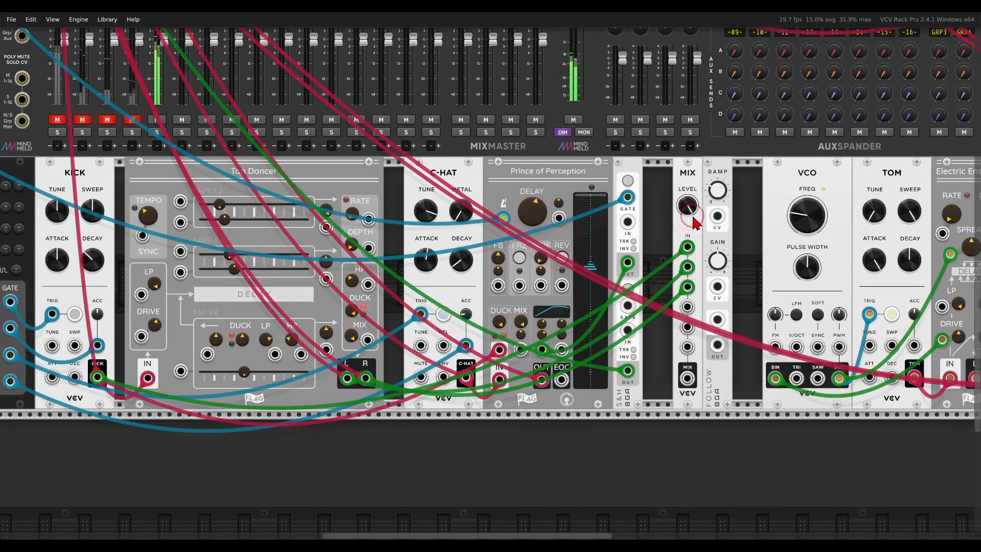
pyautogui.moveTo(693, 215); pyautogui.dragTo(752, 231)
pyautogui.click(117, 138)
pyautogui.click(138, 138)
pyautogui.moveTo(711, 296); pyautogui.dragTo(532, 268)
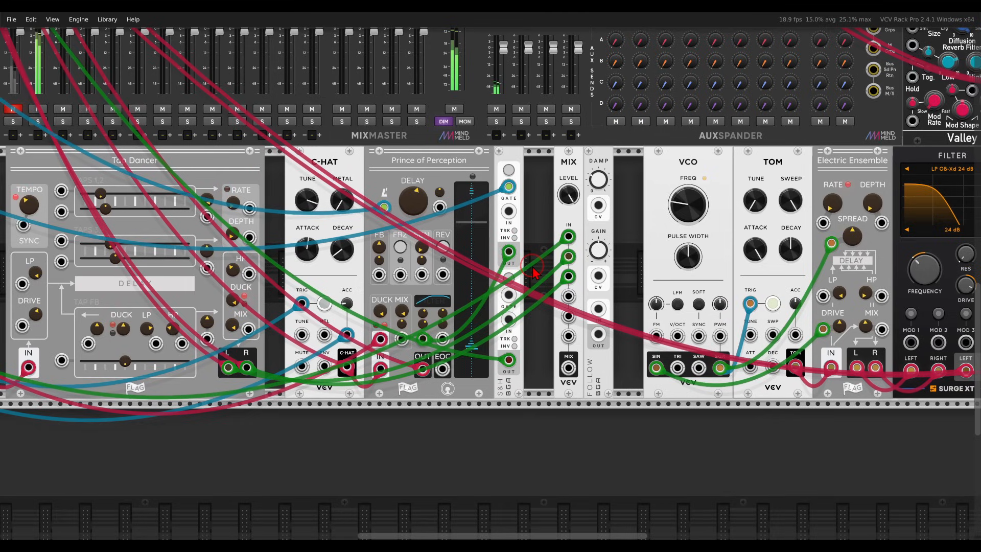
pyautogui.moveTo(661, 272); pyautogui.dragTo(542, 273)
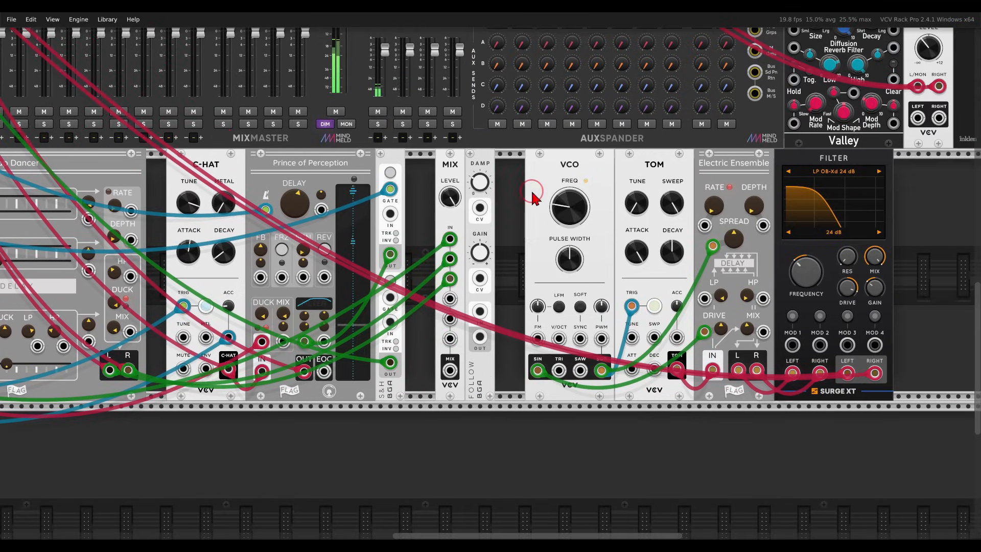
# Step: Add a SCOPE module to the row and place it directly between the FOLLOW module and the VCO
pyautogui.moveTo(534, 192); pyautogui.dragTo(625, 195)
pyautogui.rightClick(586, 205)
pyautogui.click(246, 113)
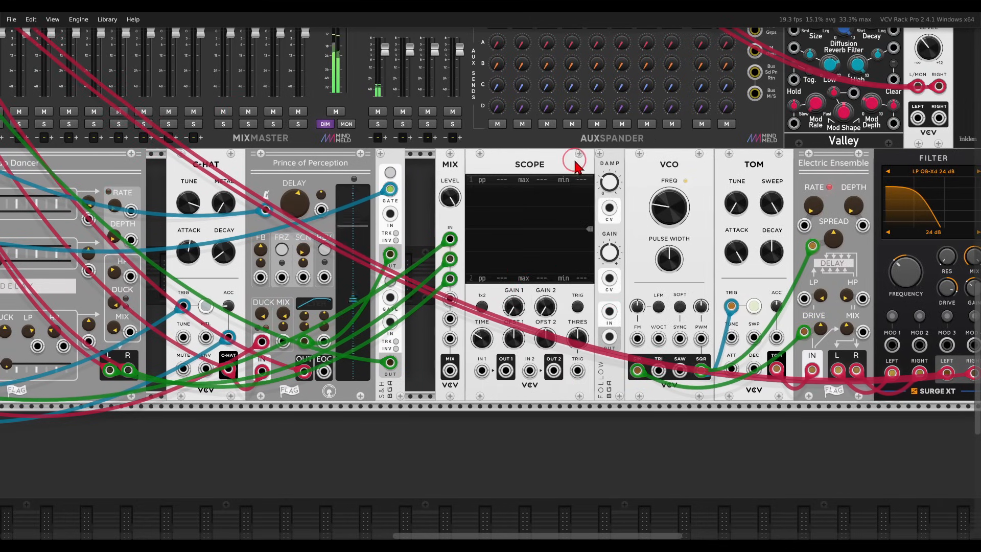
pyautogui.moveTo(574, 158); pyautogui.dragTo(563, 411)
pyautogui.moveTo(514, 377); pyautogui.dragTo(503, 350)
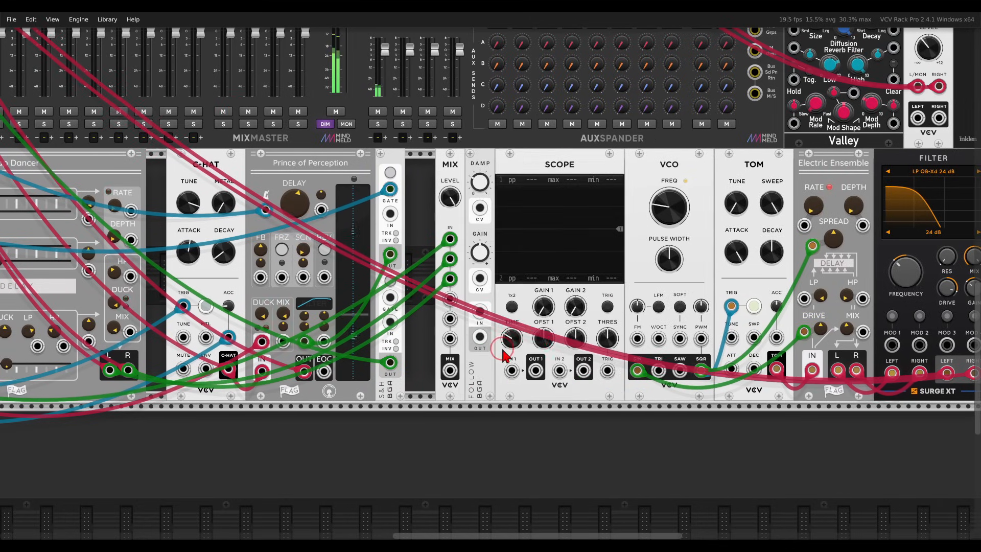
# Step: Patch MIX's output into FOLLOW's input and FOLLOW's output into the SCOPE's input 1, and adjust the scope's time
pyautogui.scroll(2, 502, 350)
pyautogui.moveTo(428, 379); pyautogui.dragTo(471, 296)
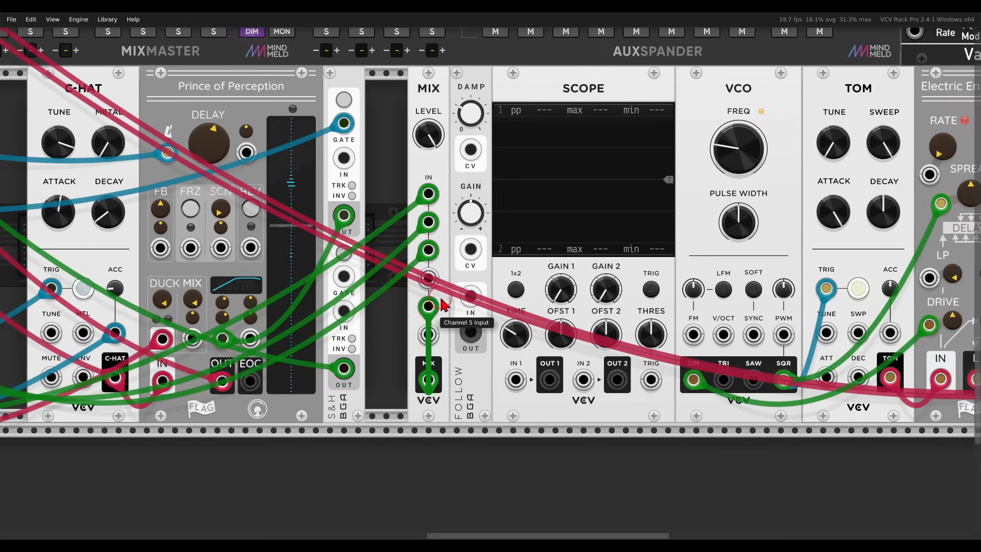
pyautogui.moveTo(470, 332); pyautogui.dragTo(514, 378)
pyautogui.moveTo(510, 344); pyautogui.dragTo(511, 366)
pyautogui.moveTo(472, 234); pyautogui.dragTo(464, 176)
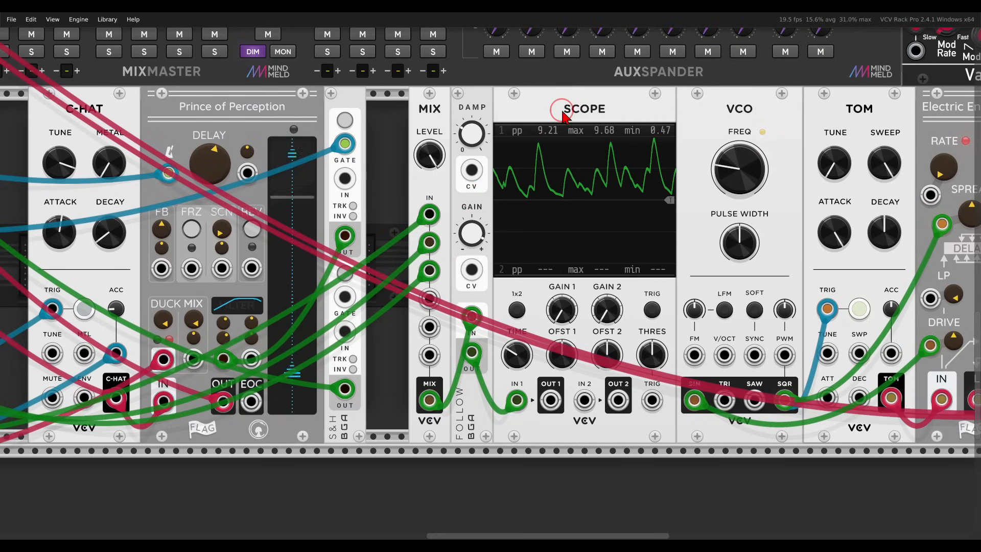
# Step: Delete the SCOPE module and move the VCO, TOM, Electric Ensemble and FILTER back directly against FOLLOW
pyautogui.press('Delete')
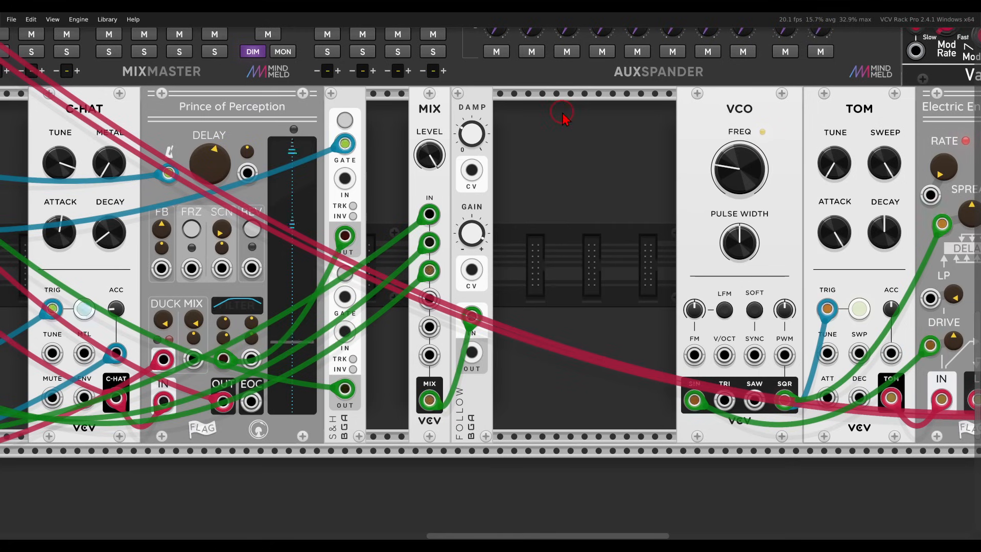
pyautogui.scroll(-2, 608, 180)
pyautogui.moveTo(608, 176); pyautogui.dragTo(722, 181)
pyautogui.click(723, 182)
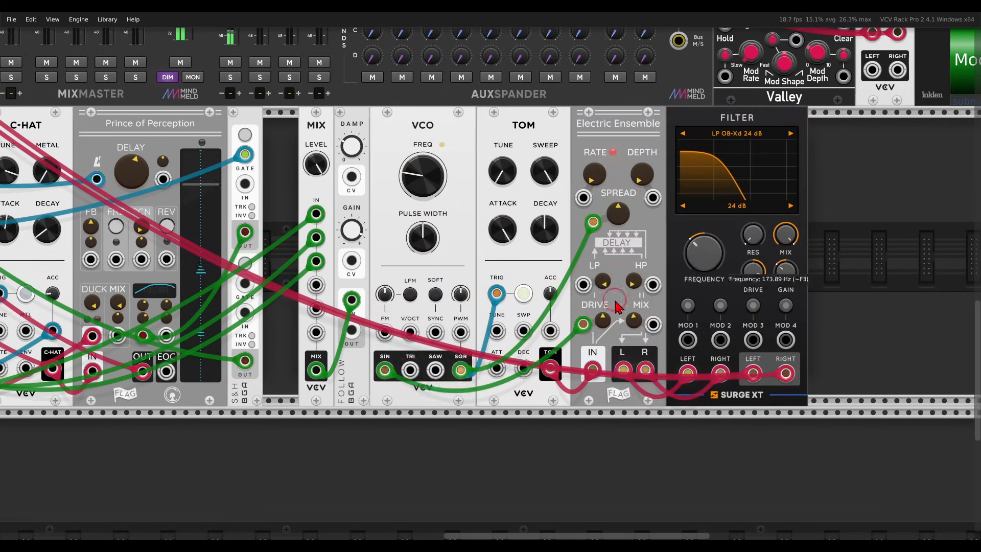
# Step: Patch FOLLOW's output into the FILTER's MOD 1 input and assign MOD 1 to modulate the filter's frequency
pyautogui.moveTo(352, 331); pyautogui.dragTo(650, 326)
pyautogui.scroll(2, 660, 294)
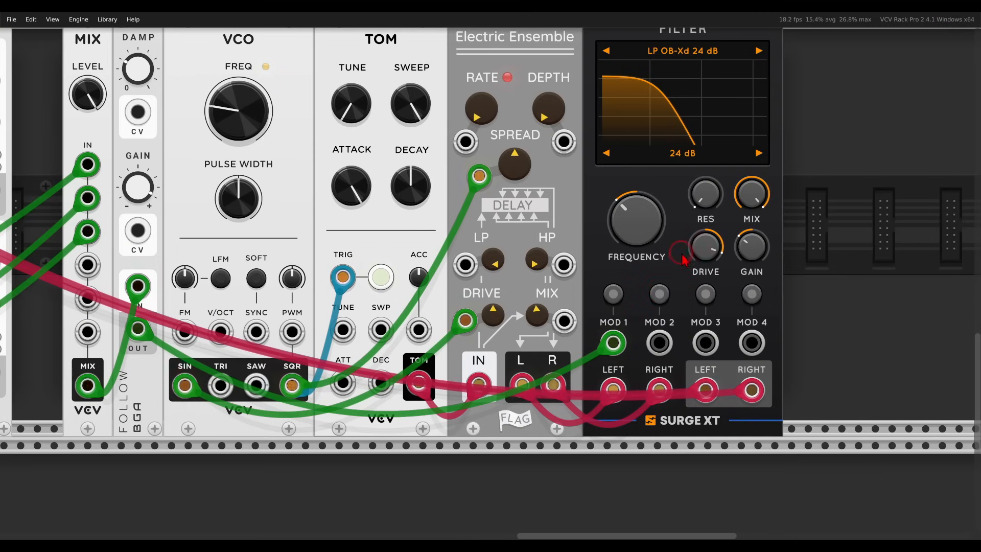
pyautogui.moveTo(682, 255); pyautogui.dragTo(674, 290)
pyautogui.scroll(-1, 675, 289)
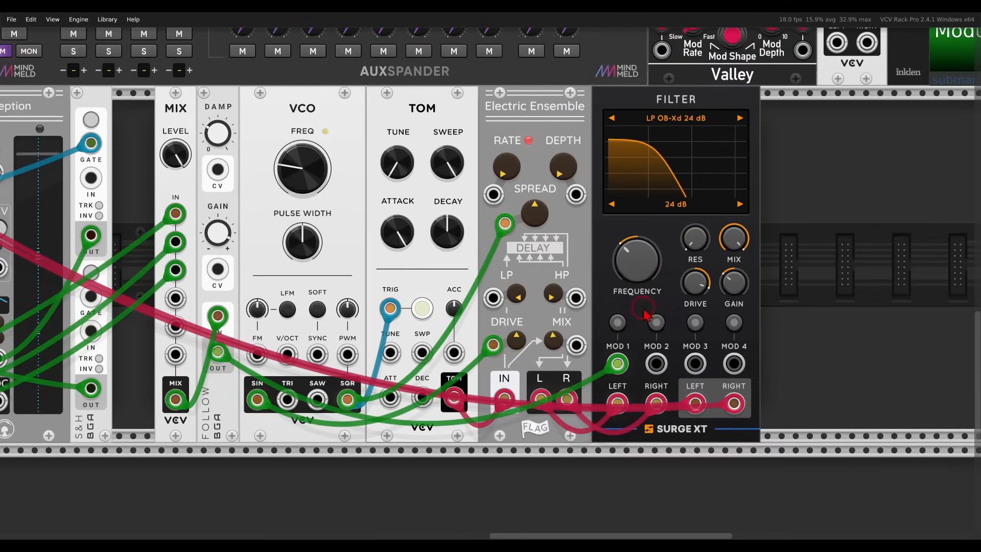
pyautogui.click(616, 327)
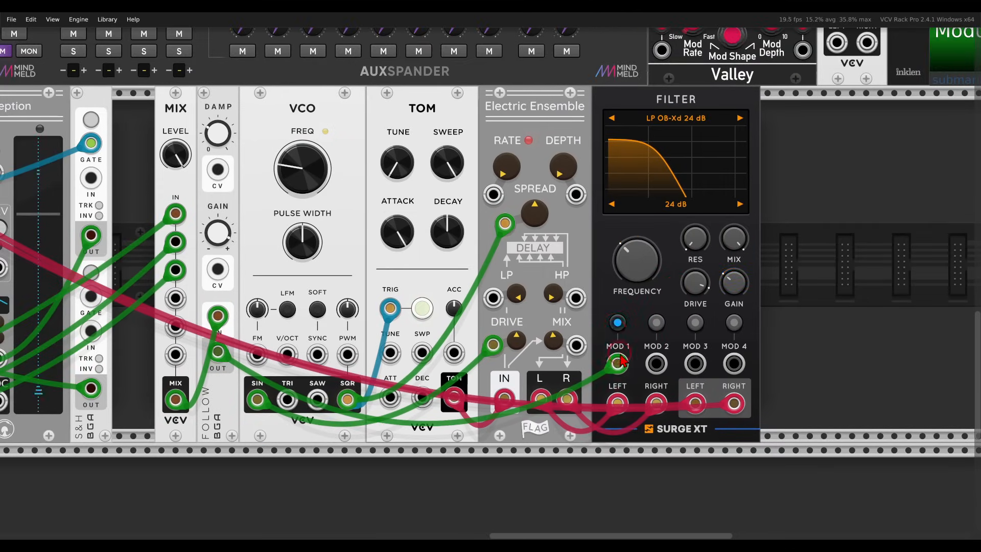
pyautogui.moveTo(639, 273)
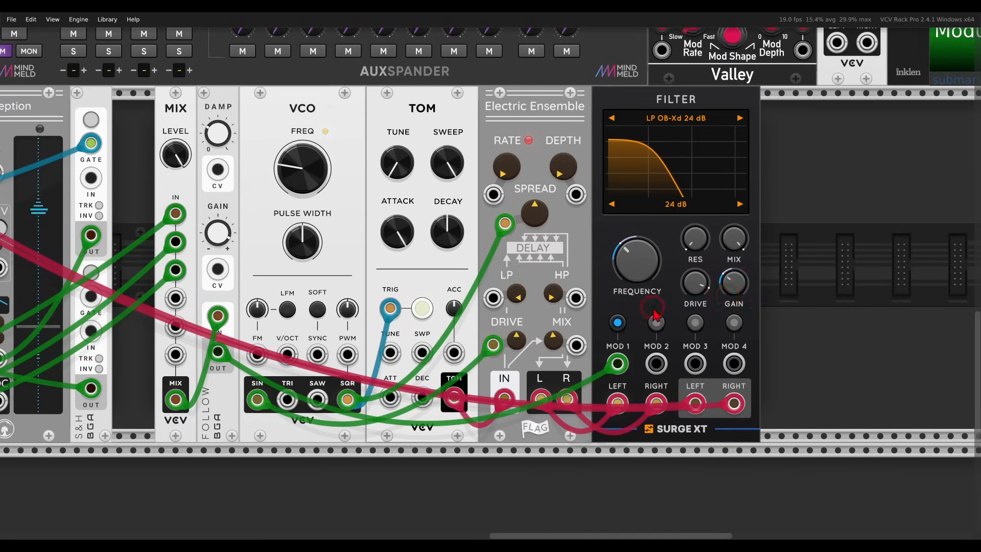
pyautogui.click(620, 323)
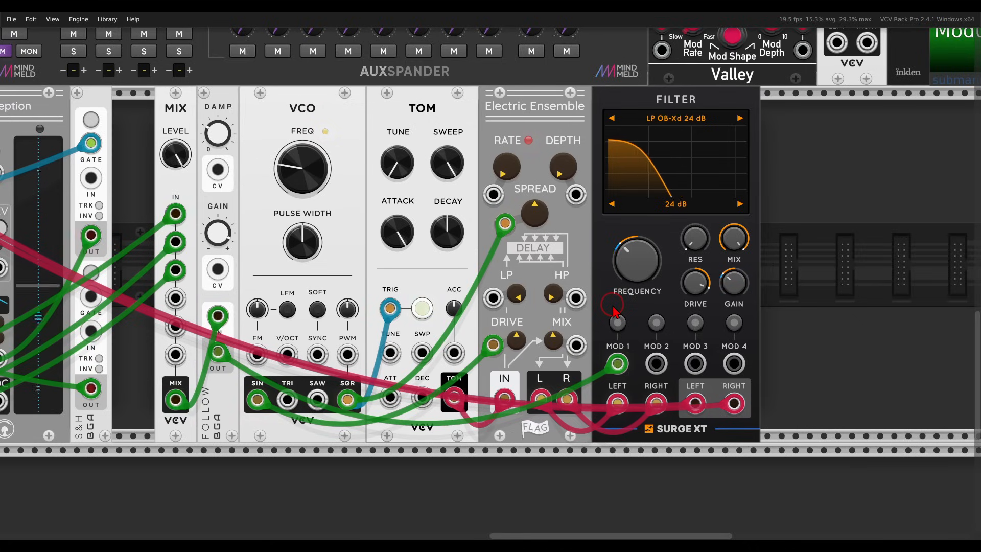
# Step: Unmute the HATS and HATD channels in MixMaster
pyautogui.scroll(-2, 613, 309)
pyautogui.moveTo(443, 224); pyautogui.dragTo(842, 251)
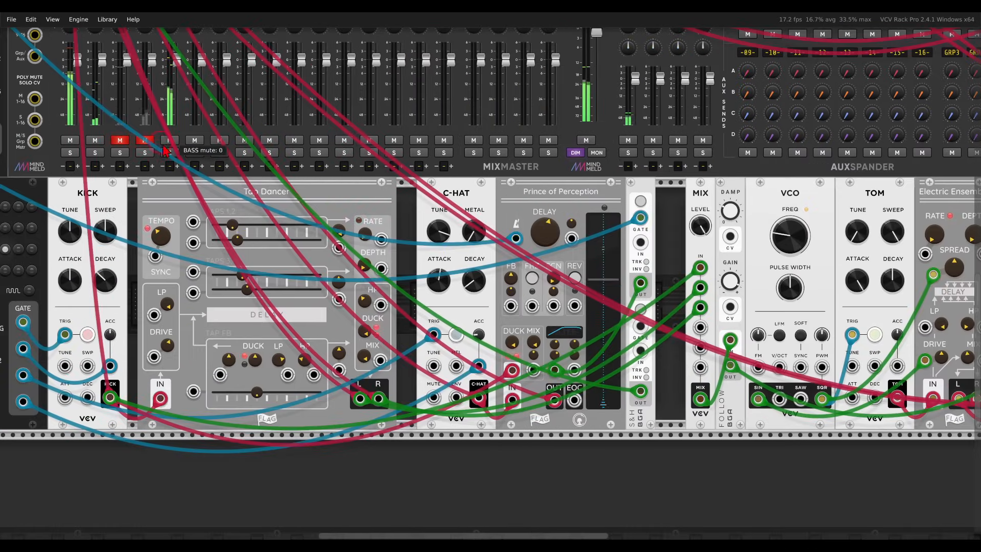
pyautogui.click(118, 144)
pyautogui.click(144, 143)
# Step: Add a EUCLIDEAN SEQUENCER module after the FILTER at the end of the lower row
pyautogui.moveTo(697, 387); pyautogui.dragTo(361, 360)
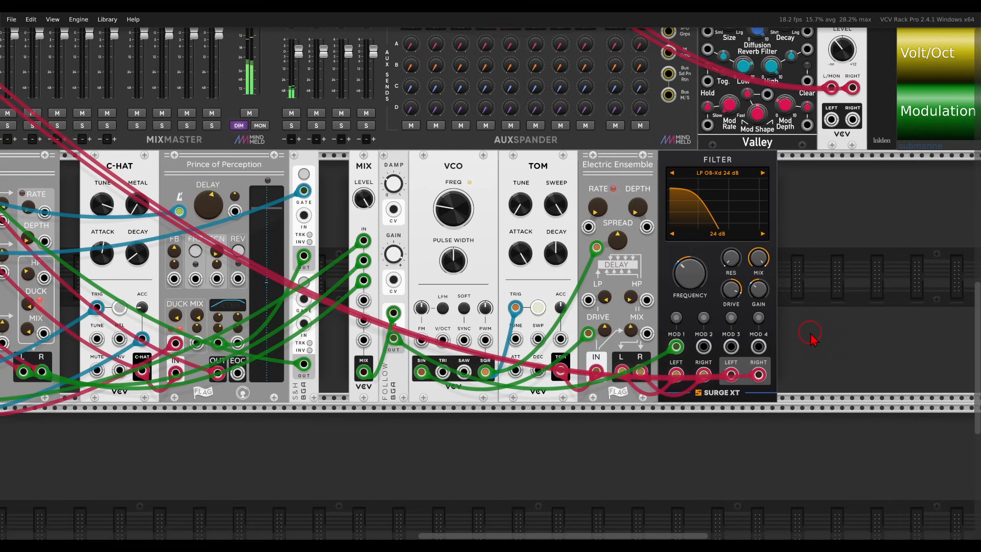
pyautogui.moveTo(811, 334); pyautogui.dragTo(516, 337)
pyautogui.rightClick(548, 308)
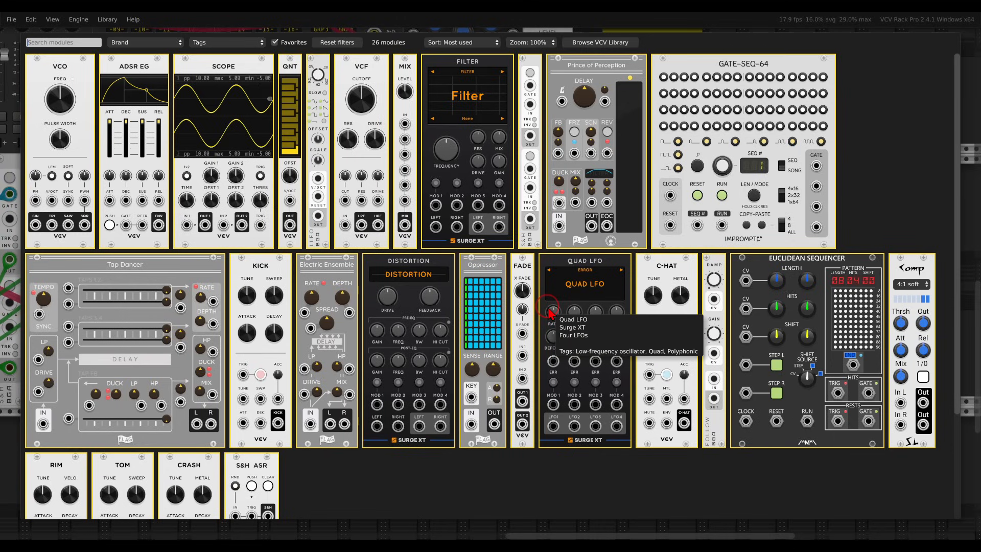
pyautogui.moveTo(814, 309); pyautogui.dragTo(617, 293)
# Step: Patch CLOCKED's Clock 1 and Reset outputs to the Euclidean Sequencer's CLOCK and RESET inputs
pyautogui.scroll(-5, 552, 302)
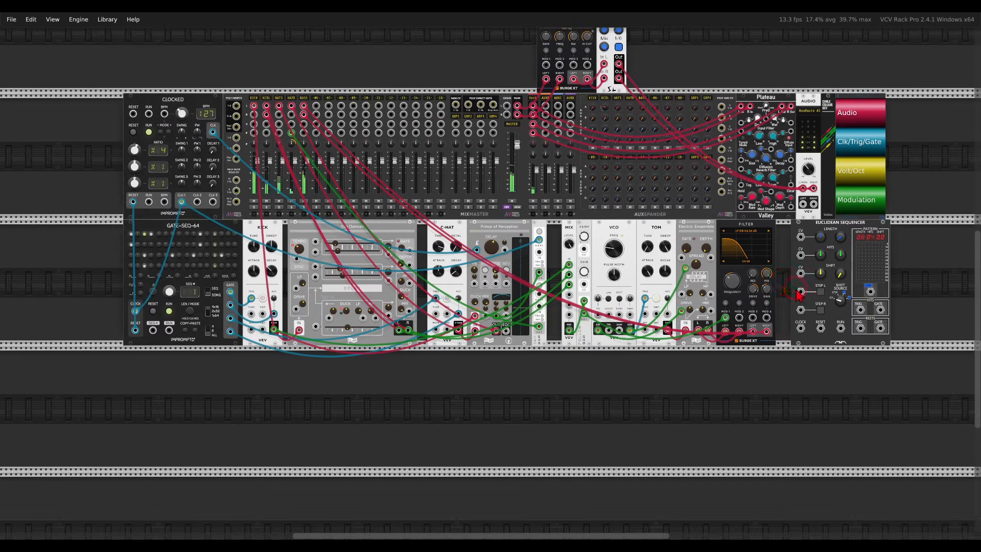
pyautogui.moveTo(797, 291); pyautogui.dragTo(211, 212)
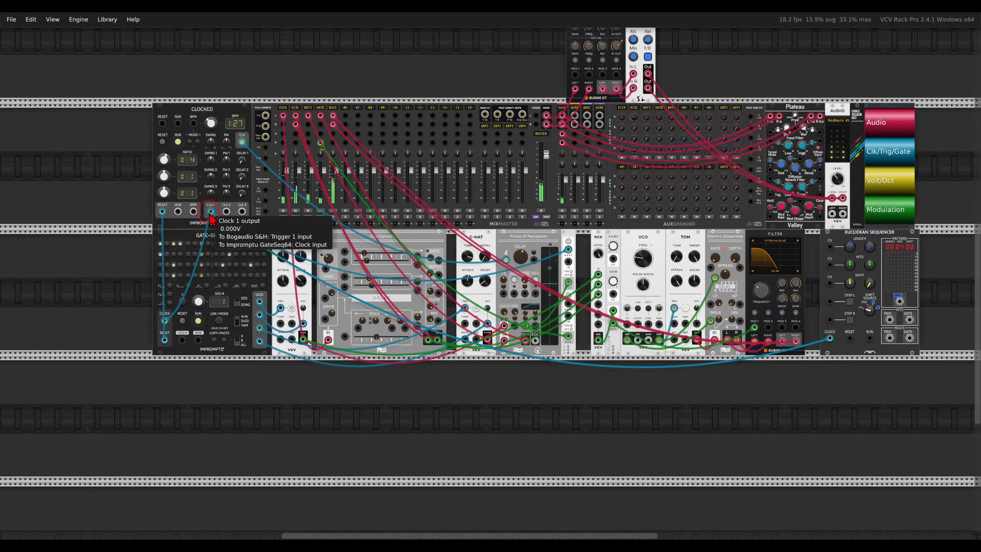
pyautogui.moveTo(849, 338); pyautogui.dragTo(163, 212)
# Step: Set the Euclidean Sequencer's pattern to a length of 12 with 5 hits
pyautogui.scroll(5, 878, 301)
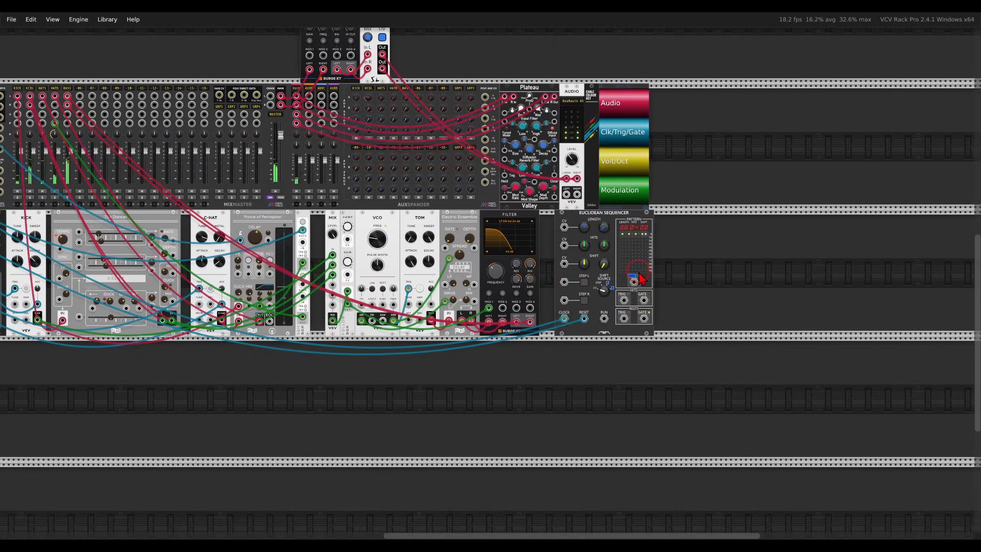
pyautogui.scroll(2, 599, 293)
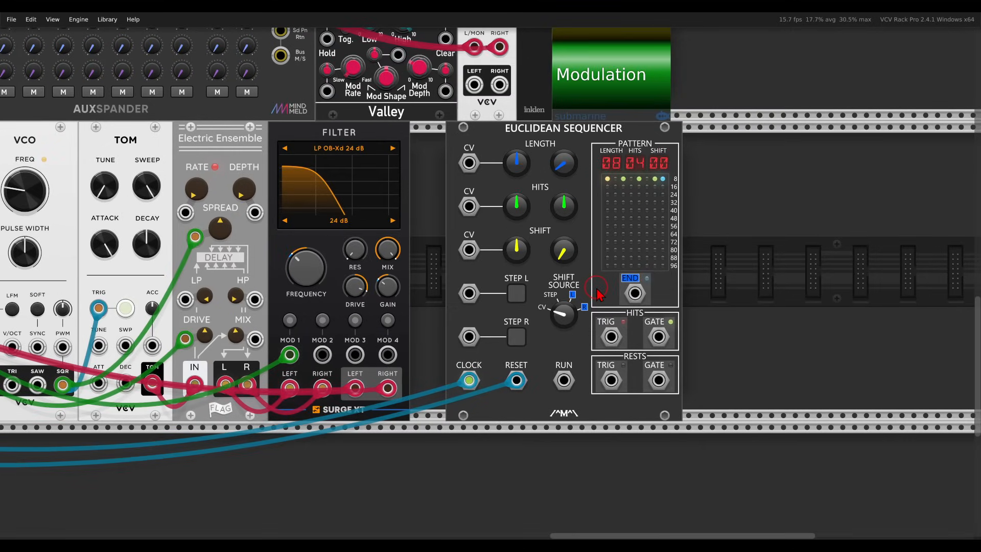
pyautogui.moveTo(596, 293); pyautogui.dragTo(616, 300)
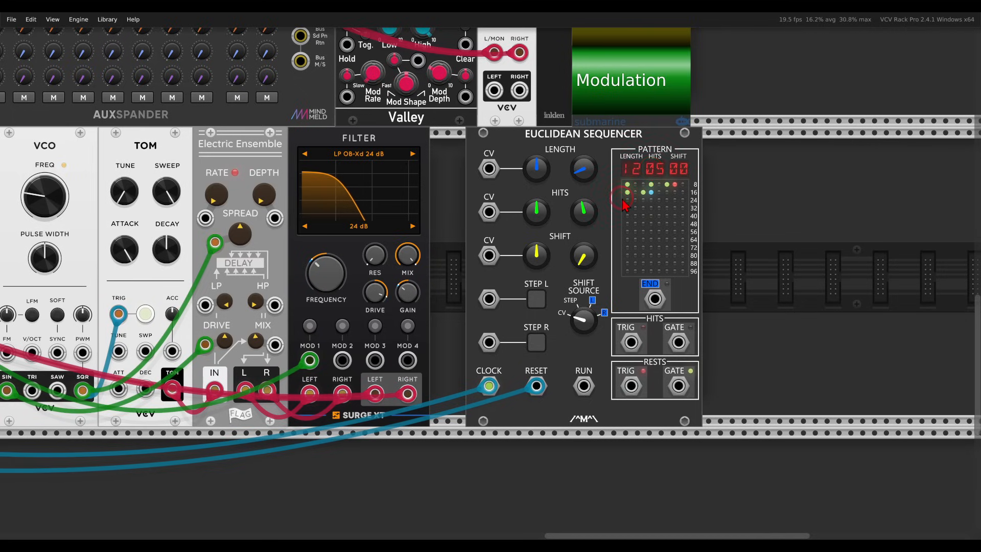
# Step: Shift the Euclidean Sequencer away from the FILTER and add an ADSR EG module directly after the FILTER
pyautogui.scroll(-4, 622, 199)
pyautogui.moveTo(332, 204); pyautogui.dragTo(769, 272)
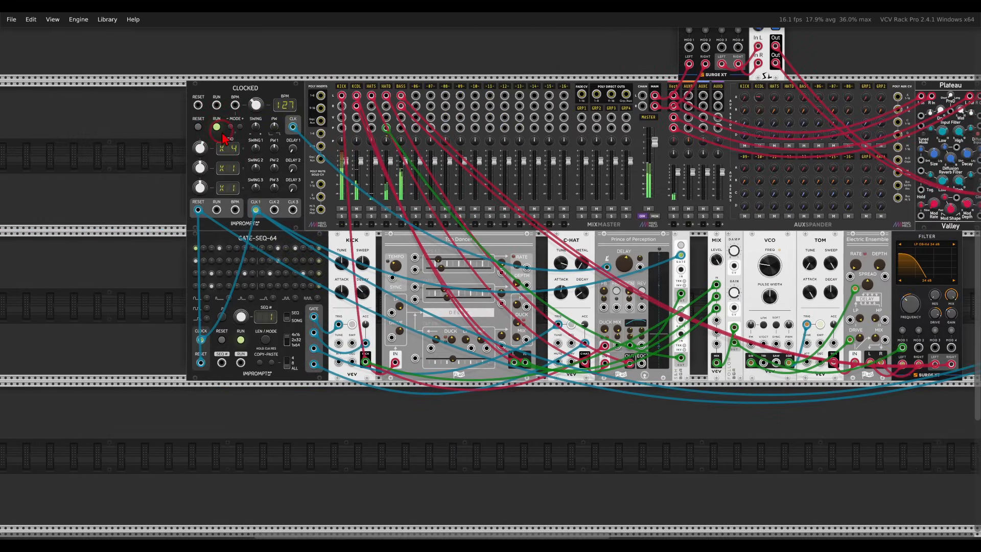
pyautogui.moveTo(664, 257); pyautogui.dragTo(423, 236)
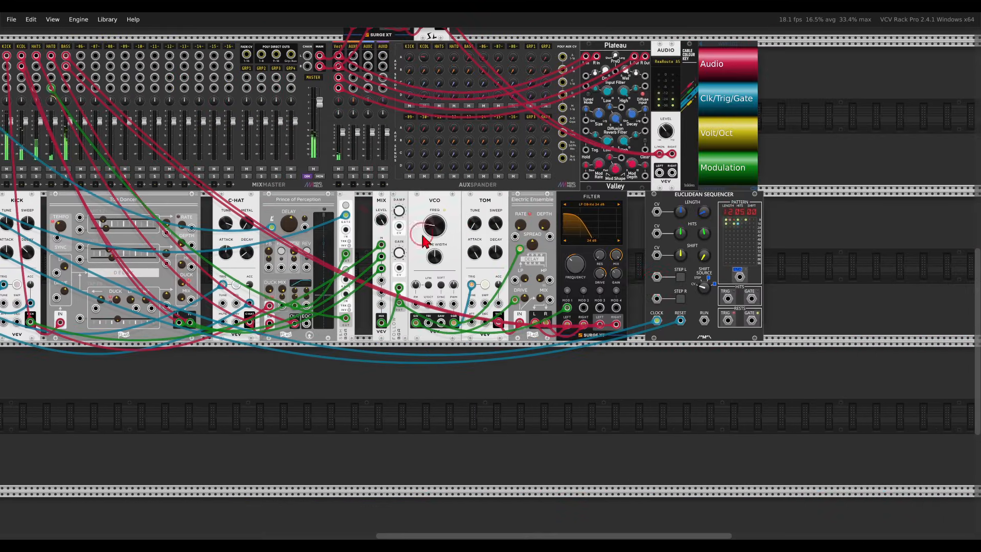
pyautogui.scroll(2, 687, 299)
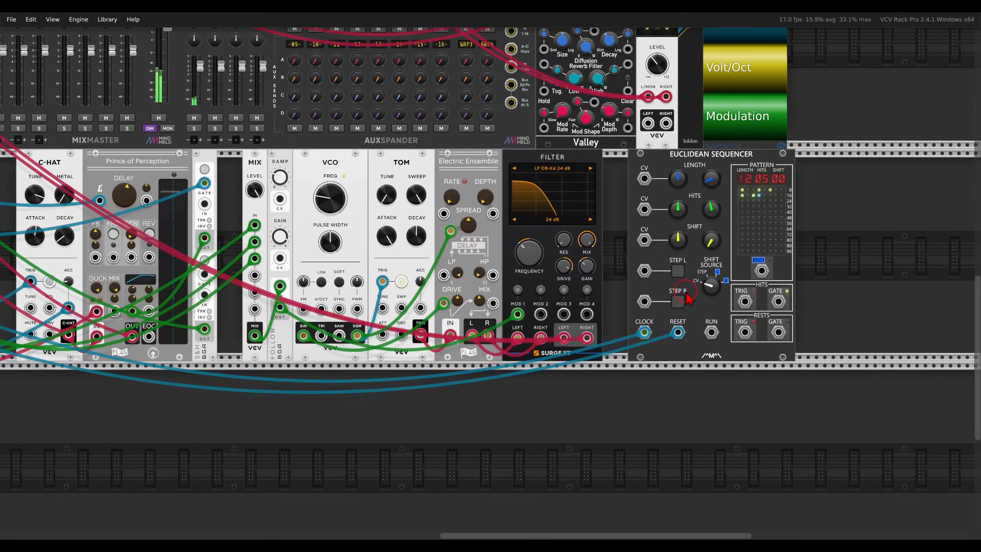
pyautogui.moveTo(661, 192); pyautogui.dragTo(736, 196)
pyautogui.rightClick(653, 198)
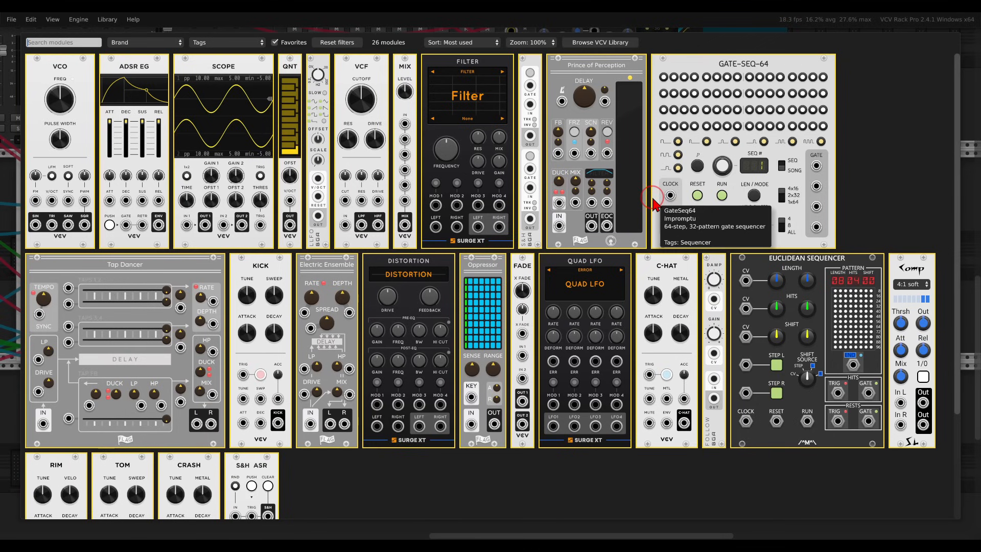
pyautogui.click(490, 159)
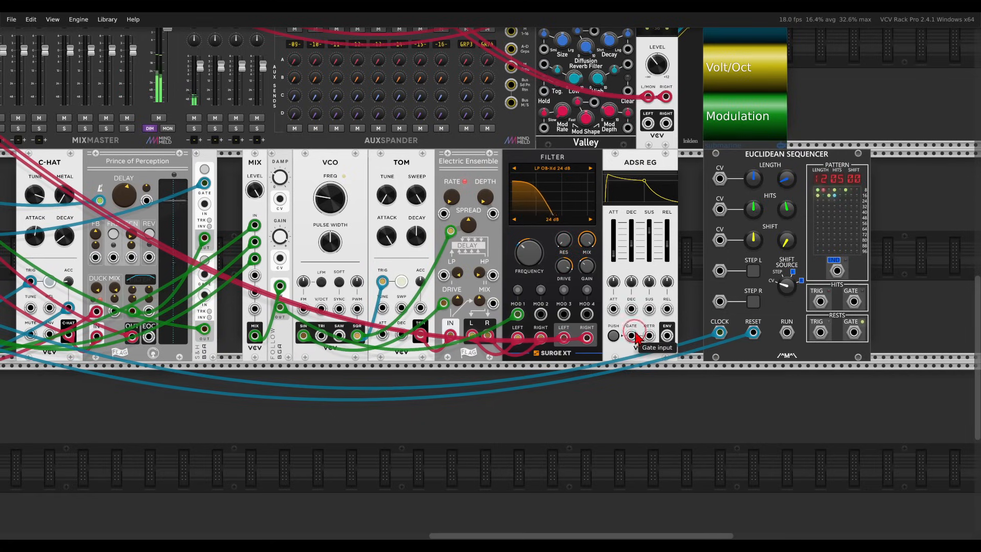
# Step: Patch the Euclidean Sequencer's HITS GATE output to the ADSR EG's GATE input and its ENV output to the FILTER's MOD 2 input
pyautogui.moveTo(632, 335); pyautogui.dragTo(854, 301)
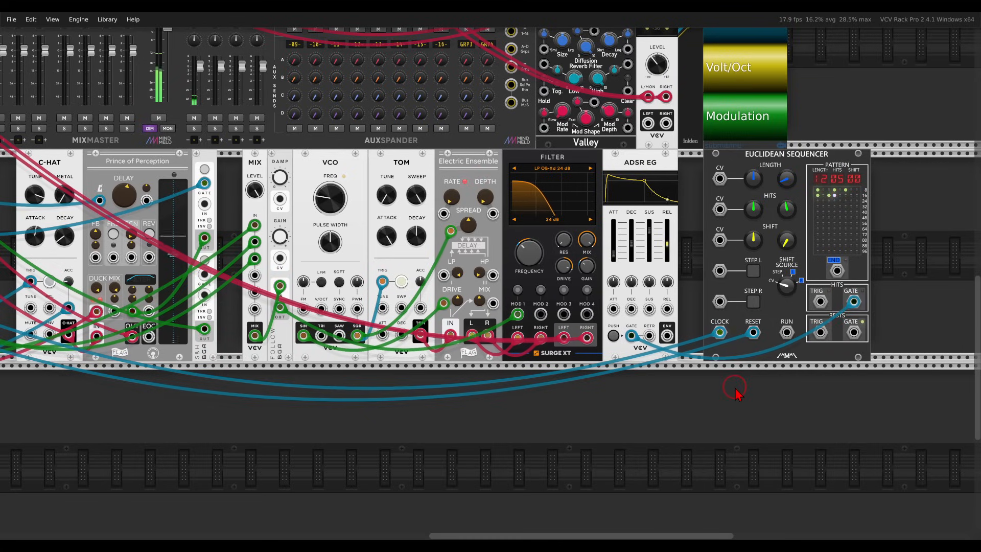
pyautogui.scroll(2, 599, 256)
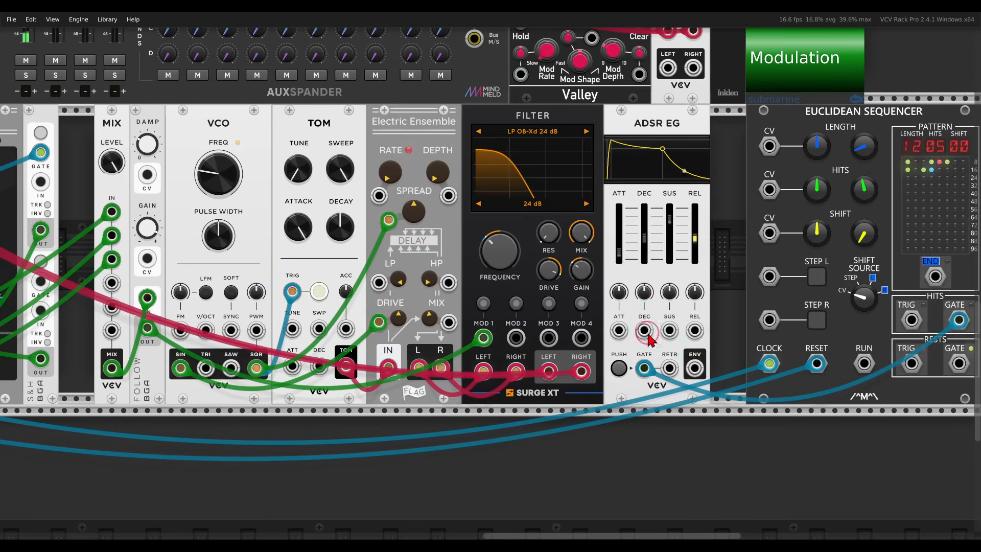
pyautogui.moveTo(695, 368); pyautogui.dragTo(516, 338)
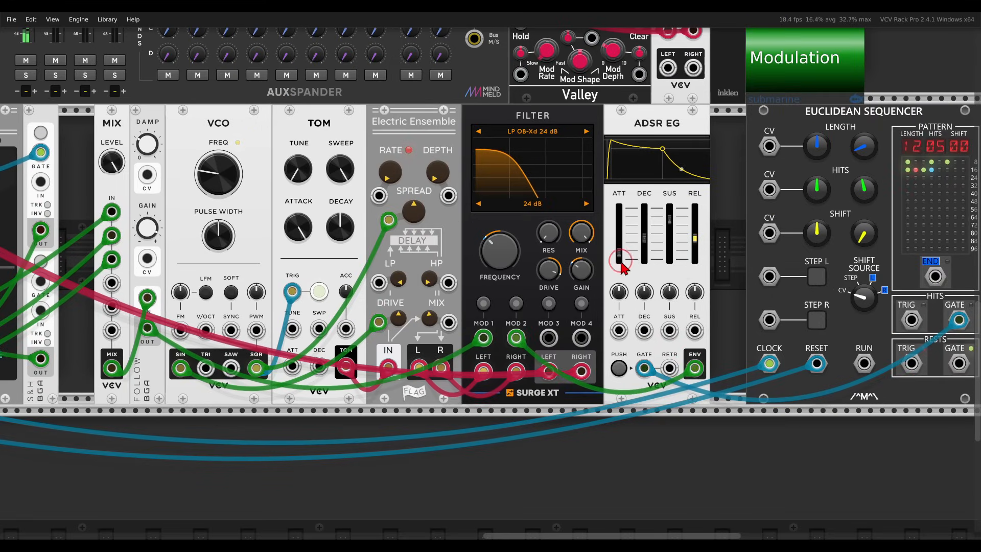
# Step: Lower the ADSR EG's attack and sustain to minimum and assign MOD 2 to the filter's frequency at about 0.245 Oct/V
pyautogui.moveTo(670, 222); pyautogui.dragTo(670, 261)
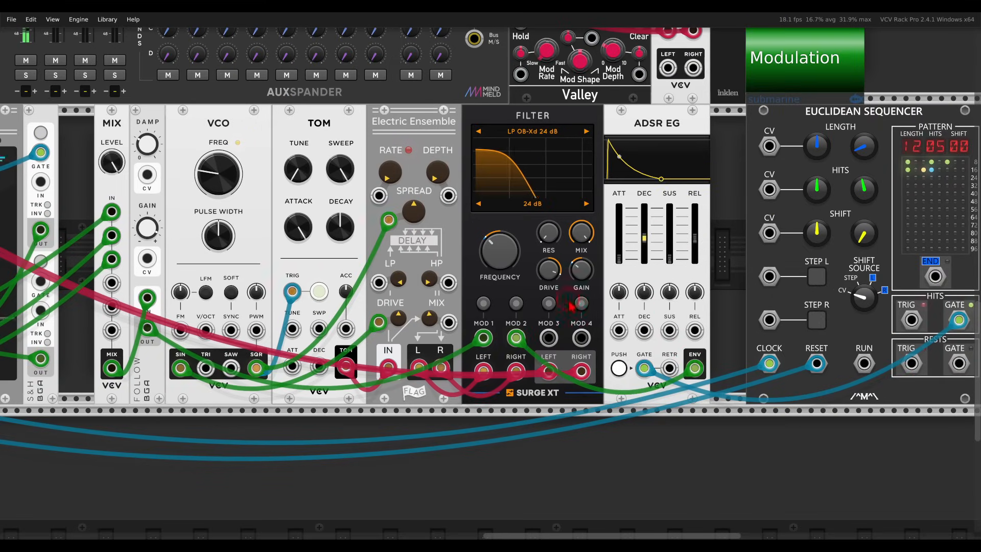
pyautogui.click(517, 306)
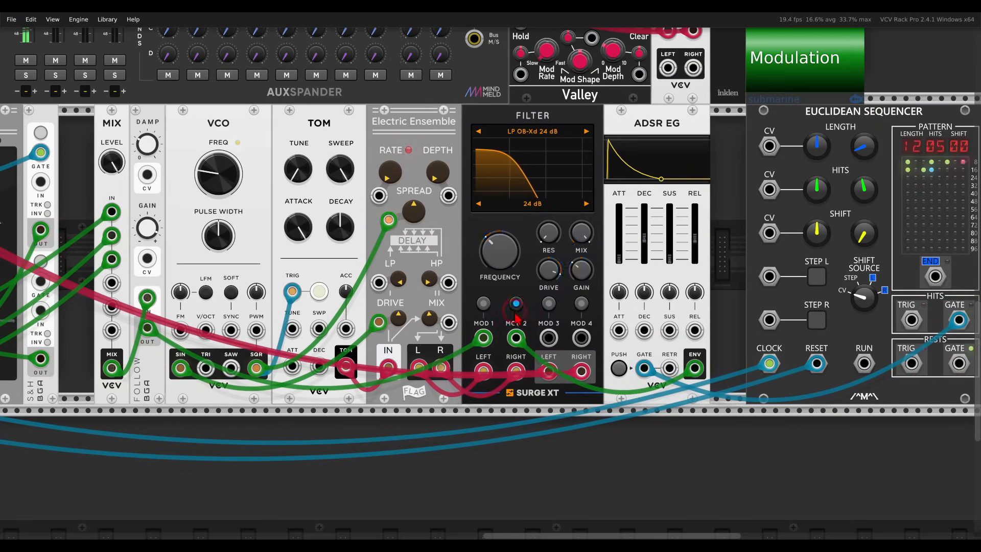
pyautogui.moveTo(500, 270); pyautogui.dragTo(490, 259)
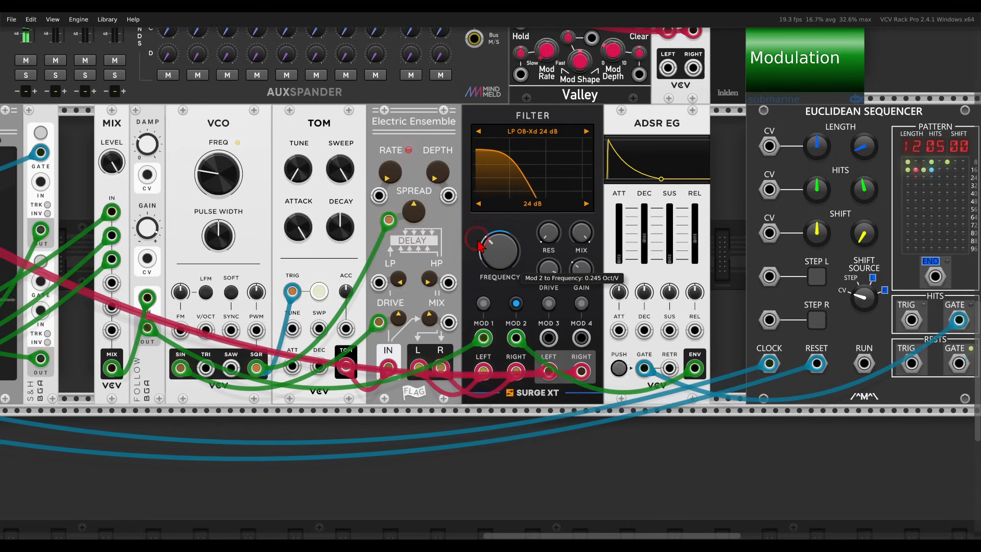
pyautogui.click(515, 302)
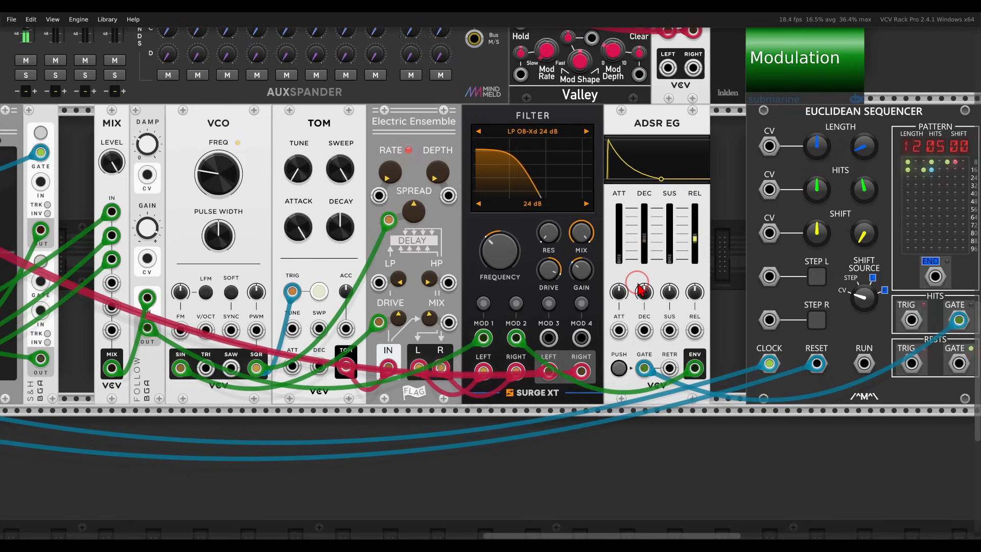
# Step: Move the Euclidean Sequencer directly against the ADSR EG and add a Prince of Perception module directly after it
pyautogui.moveTo(775, 132); pyautogui.dragTo(736, 128)
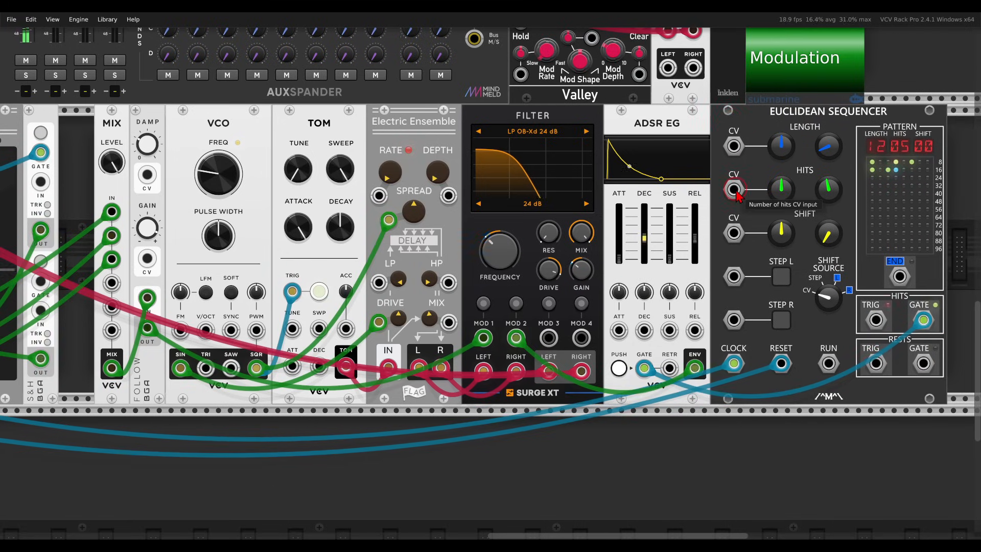
pyautogui.scroll(-2, 735, 191)
pyautogui.moveTo(781, 247); pyautogui.dragTo(650, 249)
pyautogui.rightClick(804, 242)
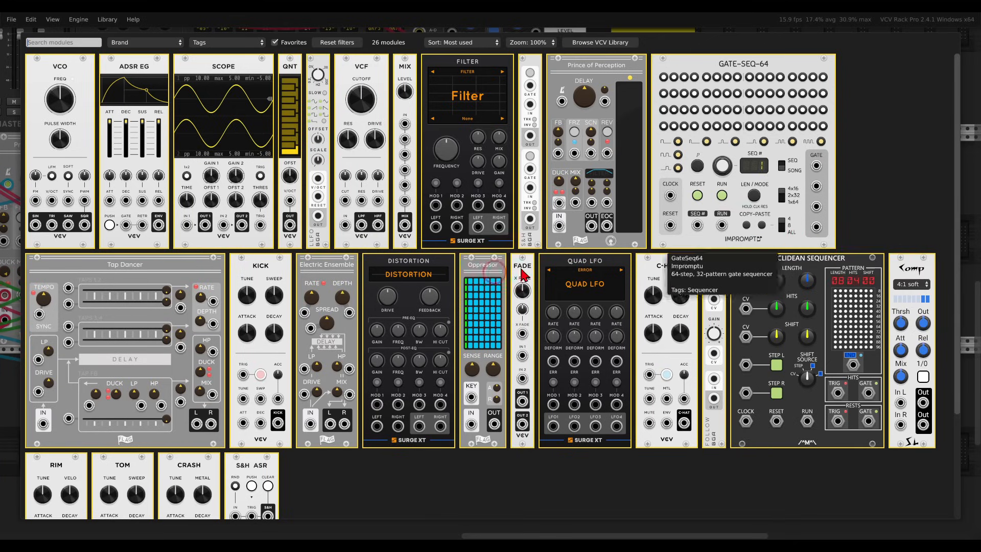
pyautogui.click(567, 66)
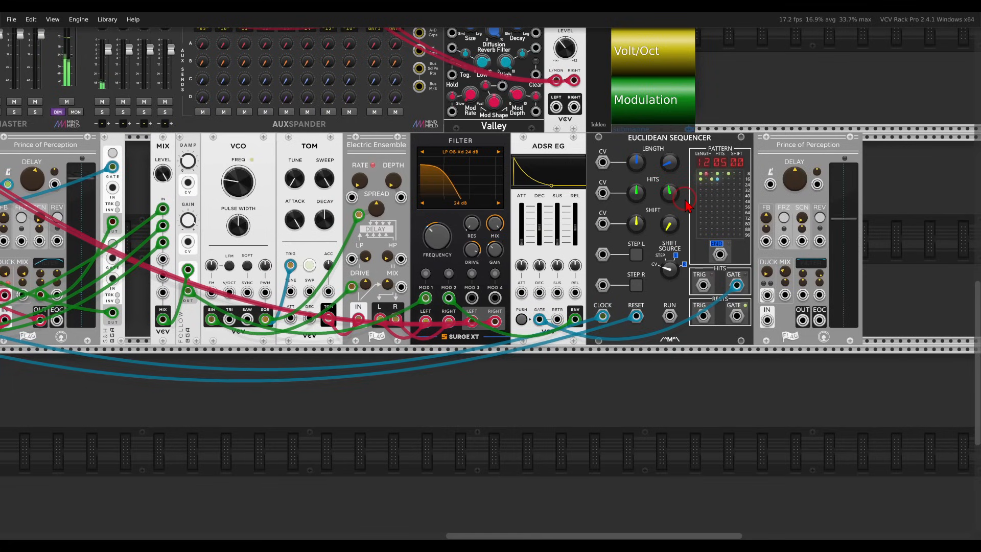
pyautogui.scroll(-1, 738, 193)
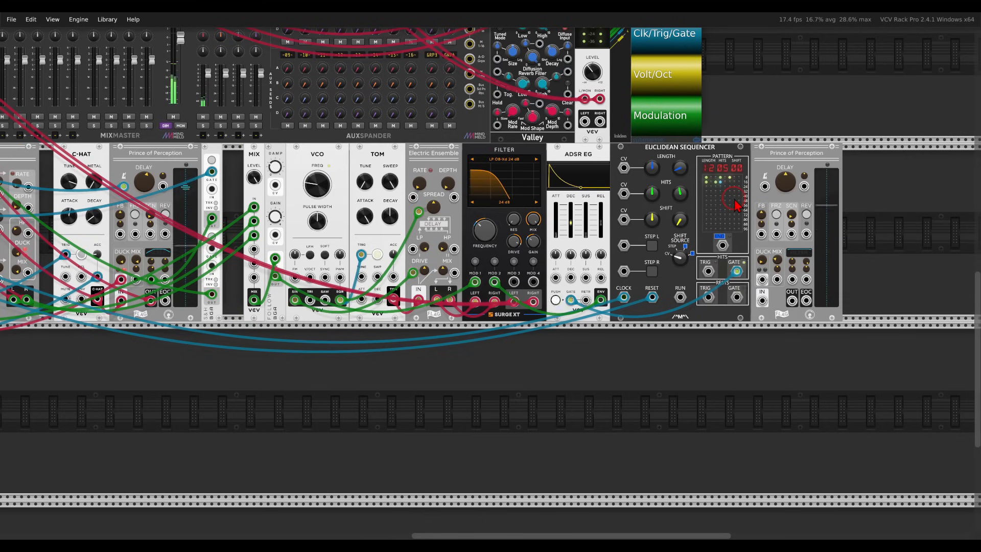
# Step: Patch CLOCKED's master CLK output to the new Prince of Perception's clock input and the FILTER's audio output to its IN
pyautogui.moveTo(765, 187); pyautogui.dragTo(126, 70)
pyautogui.moveTo(726, 396); pyautogui.dragTo(403, 353)
pyautogui.scroll(2, 826, 274)
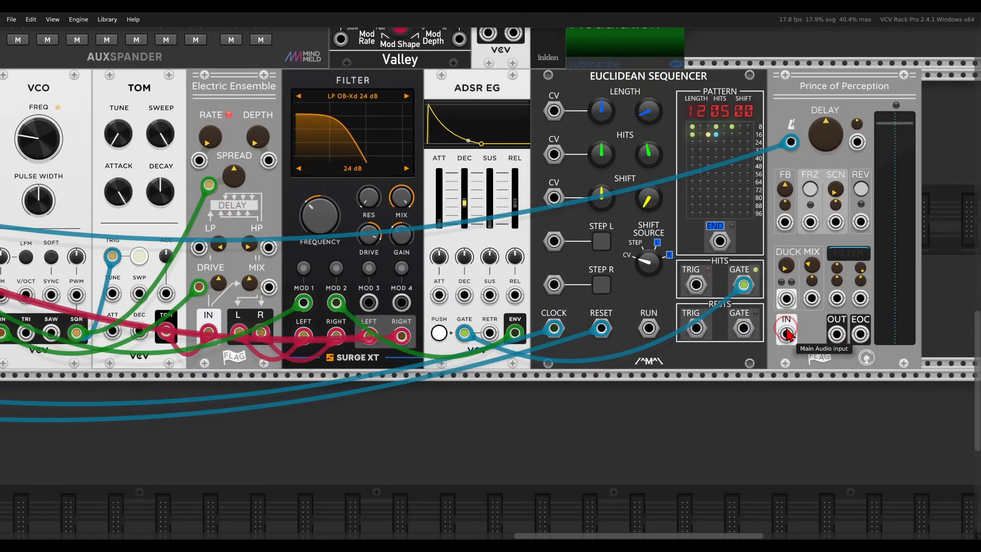
pyautogui.moveTo(788, 334); pyautogui.dragTo(437, 393)
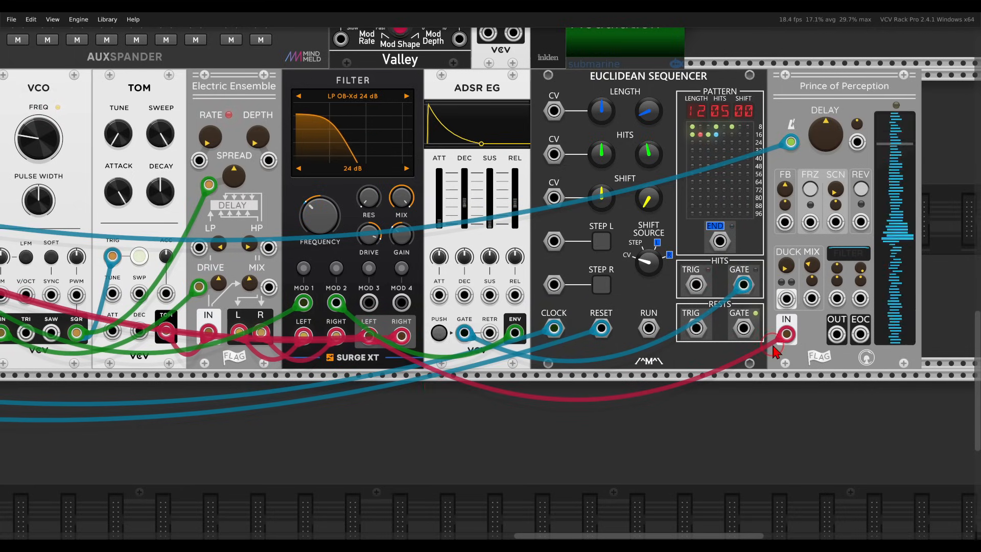
# Step: Patch the new Prince of Perception's OUT to the left input of MixMaster channel 6
pyautogui.scroll(-2, 773, 346)
pyautogui.moveTo(817, 337); pyautogui.dragTo(179, 124)
pyautogui.hscroll(-12, 767, 409)
pyautogui.scroll(6, 736, 416)
pyautogui.hscroll(-5, 485, 364)
pyautogui.hscroll(6, 180, 126)
pyautogui.scroll(-3, 180, 125)
pyautogui.scroll(-2, 181, 133)
pyautogui.hscroll(8, 182, 133)
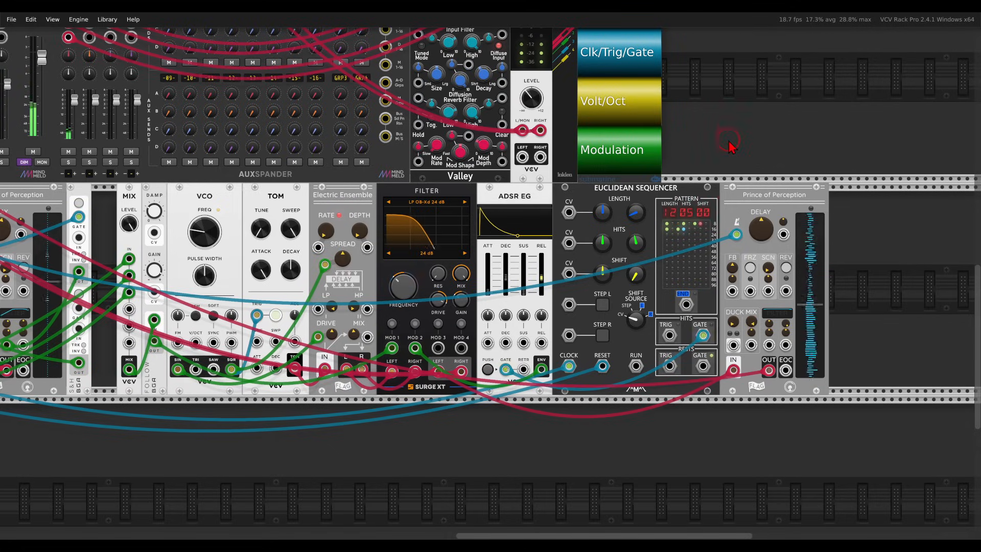
# Step: Set the new Prince of Perception's delay time to 8th-dotted
pyautogui.moveTo(747, 290); pyautogui.dragTo(703, 276)
pyautogui.scroll(2, 706, 294)
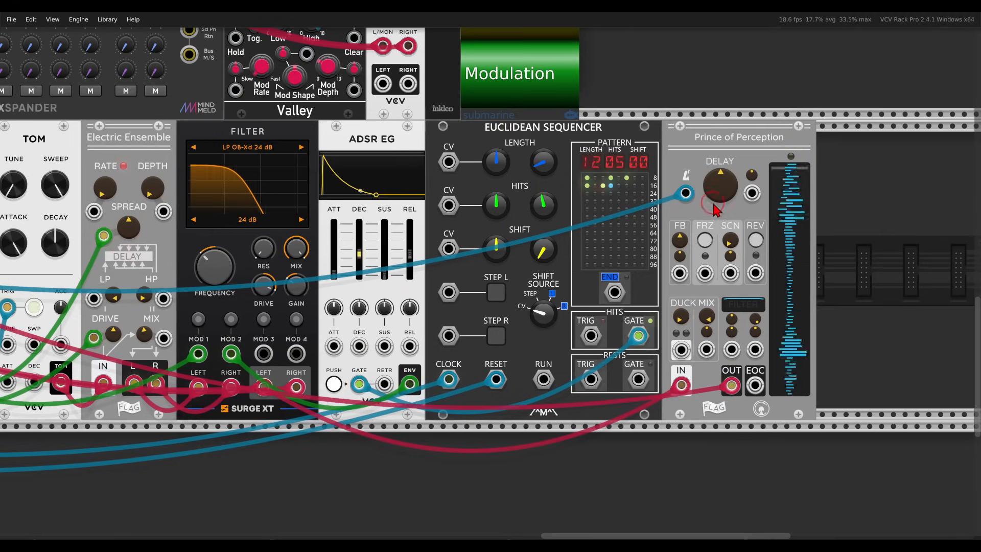
pyautogui.moveTo(715, 190)
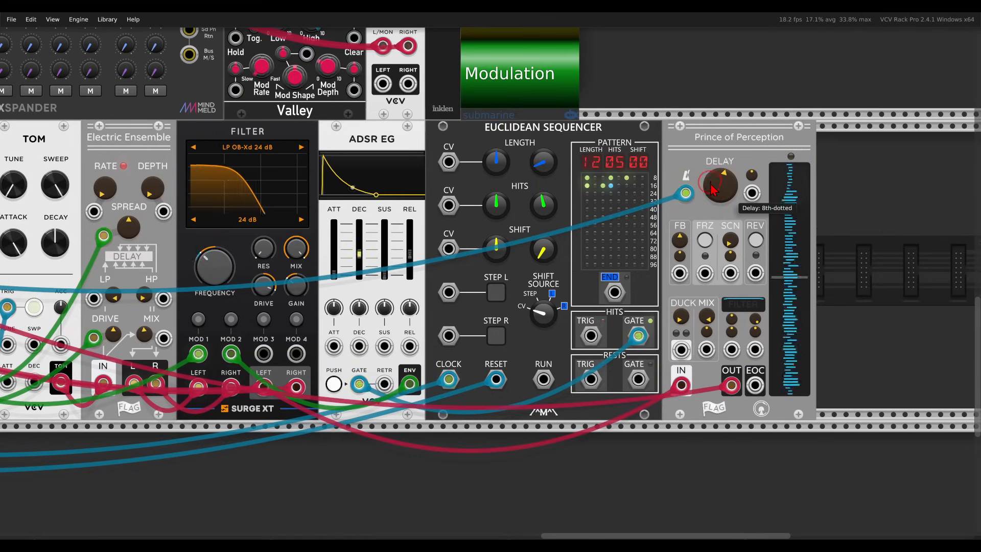
pyautogui.scroll(-1, 662, 281)
pyautogui.scroll(-1, 661, 275)
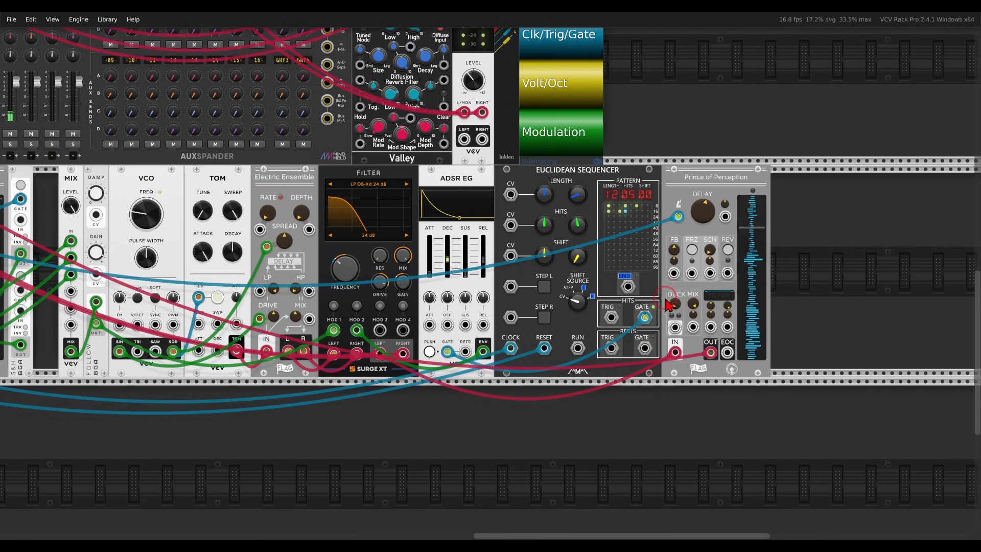
# Step: Patch the KICK output to the bass delay's duck input on the new Prince of Perception
pyautogui.moveTo(664, 296); pyautogui.dragTo(887, 293)
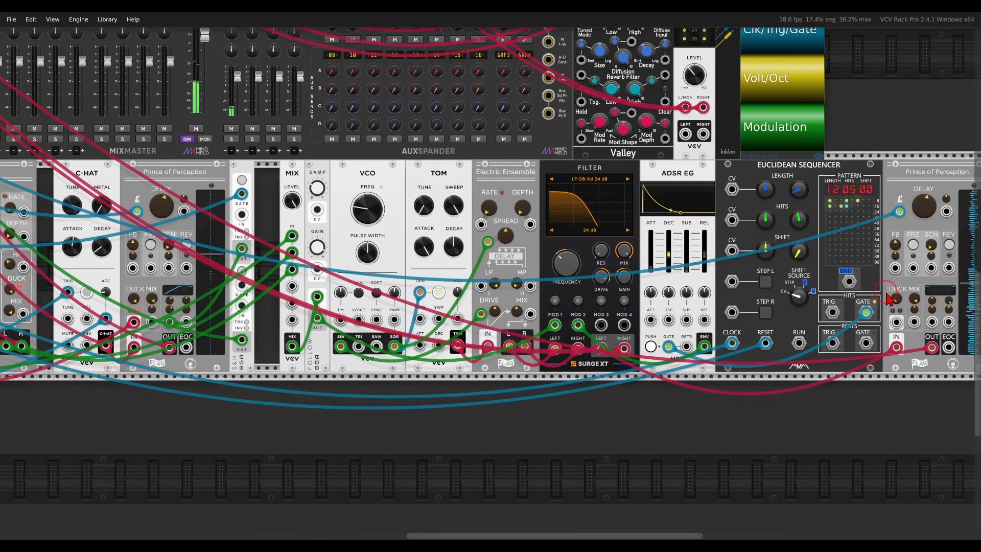
pyautogui.scroll(-1, 886, 298)
pyautogui.moveTo(563, 363); pyautogui.dragTo(56, 336)
pyautogui.moveTo(632, 369); pyautogui.dragTo(202, 358)
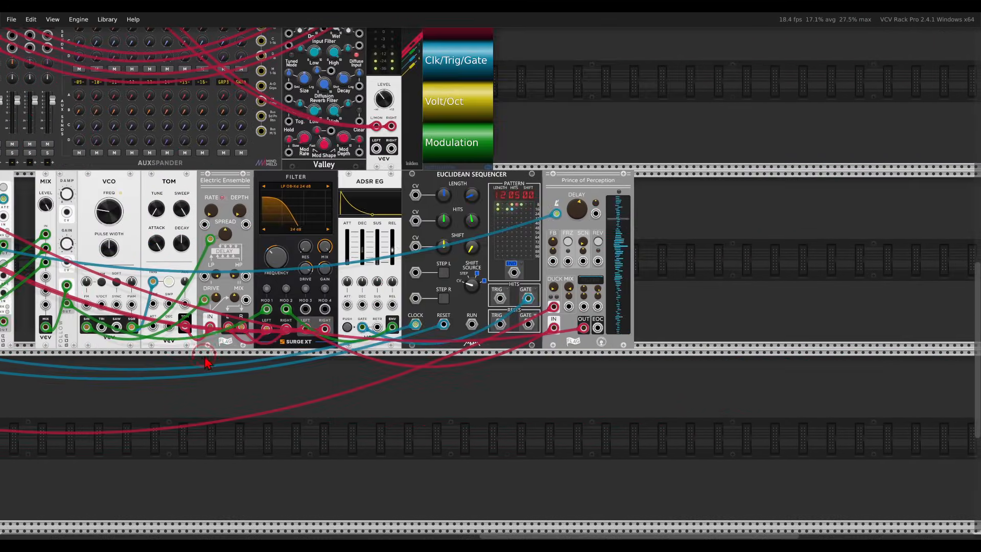
# Step: Raise the bass delay's duck knob to maximum, increase its feedback and shape its filter as a high-pass
pyautogui.scroll(5, 551, 300)
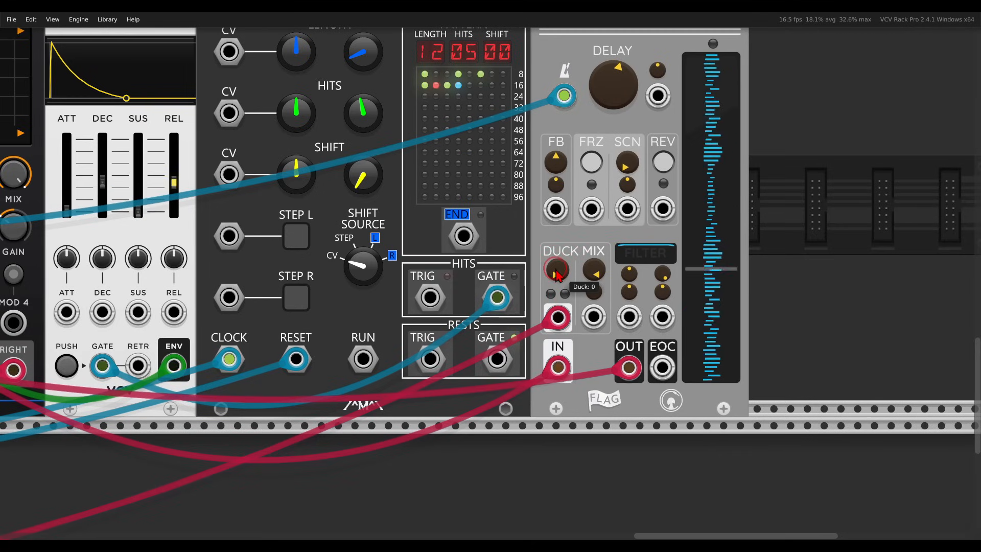
pyautogui.moveTo(559, 271); pyautogui.dragTo(560, 117)
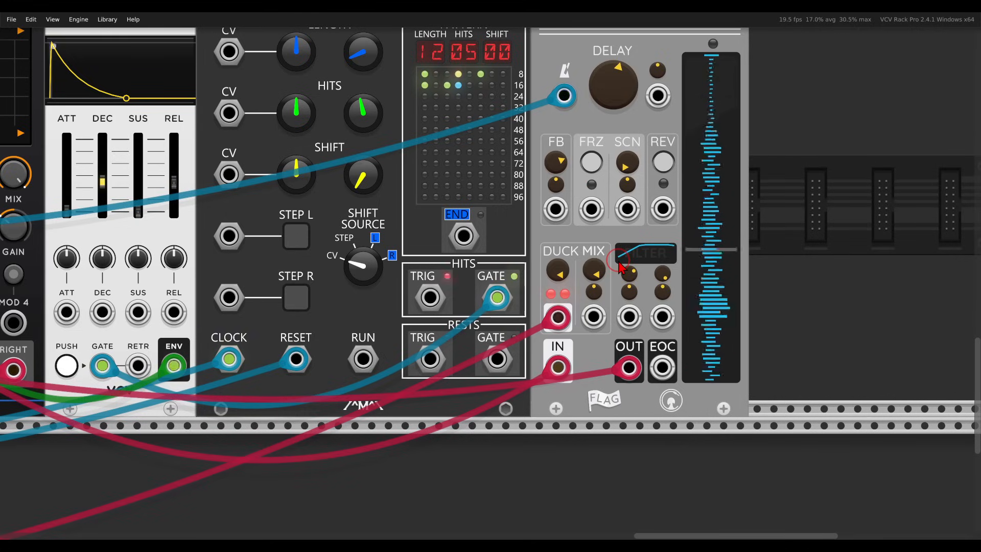
pyautogui.scroll(-1, 618, 262)
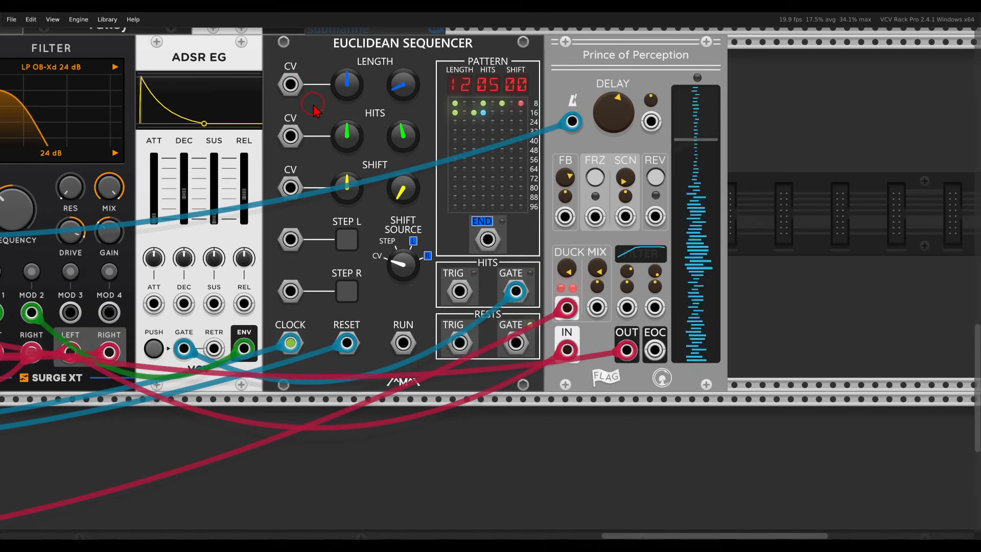
# Step: Name MixMaster channel 6 BASD
pyautogui.moveTo(317, 110); pyautogui.dragTo(745, 251)
pyautogui.scroll(-3, 441, 228)
pyautogui.moveTo(501, 228); pyautogui.dragTo(949, 334)
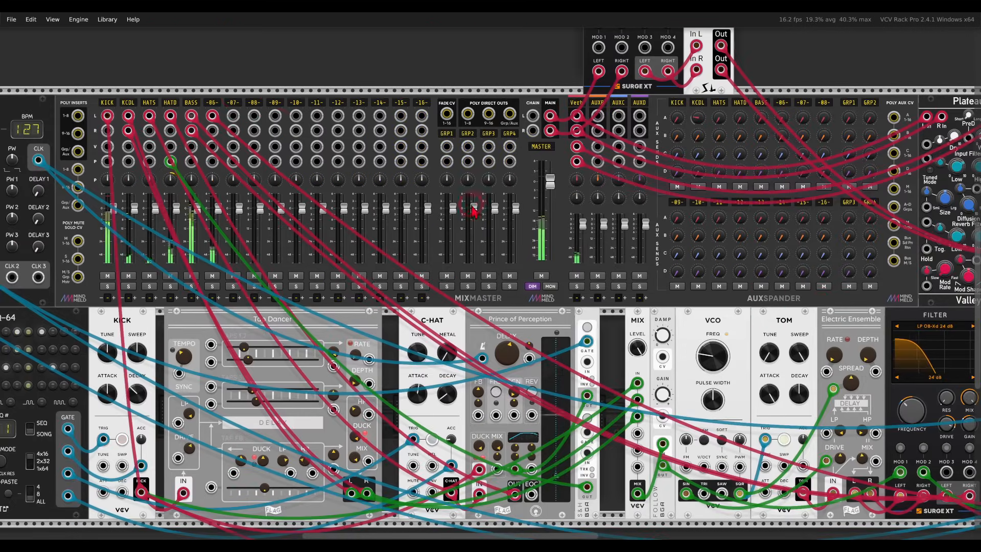
pyautogui.write('BASD')
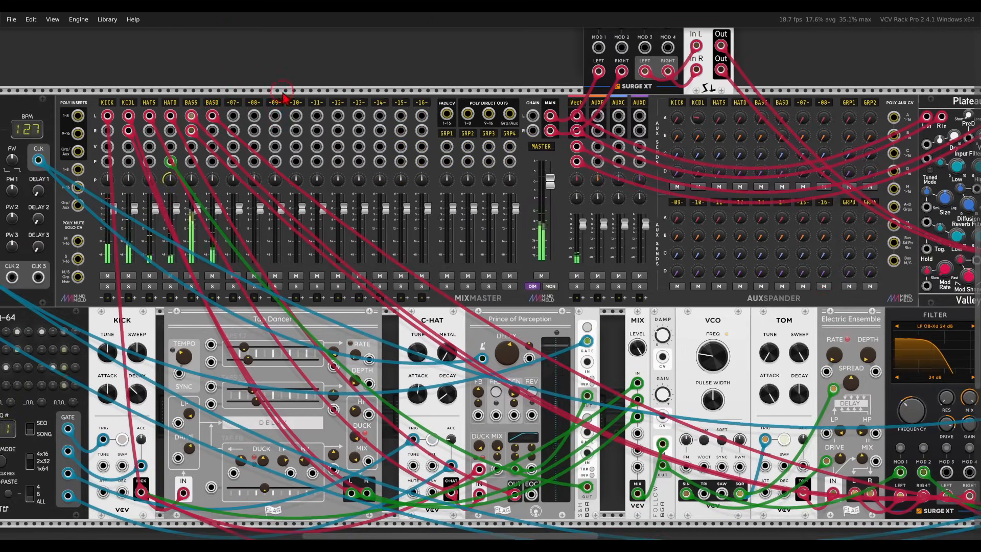
pyautogui.moveTo(781, 124); pyautogui.dragTo(757, 79)
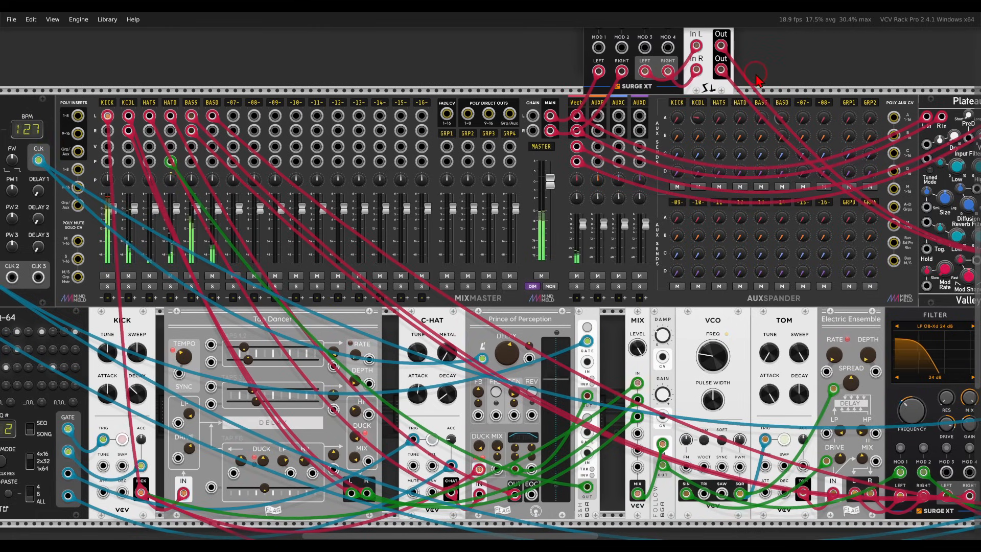
# Step: Add an Oppressor module after the bass delay and patch the VCO's SIN output to its IN and the KICK output to its KEY
pyautogui.scroll(-1, 467, 211)
pyautogui.moveTo(502, 244); pyautogui.dragTo(615, 143)
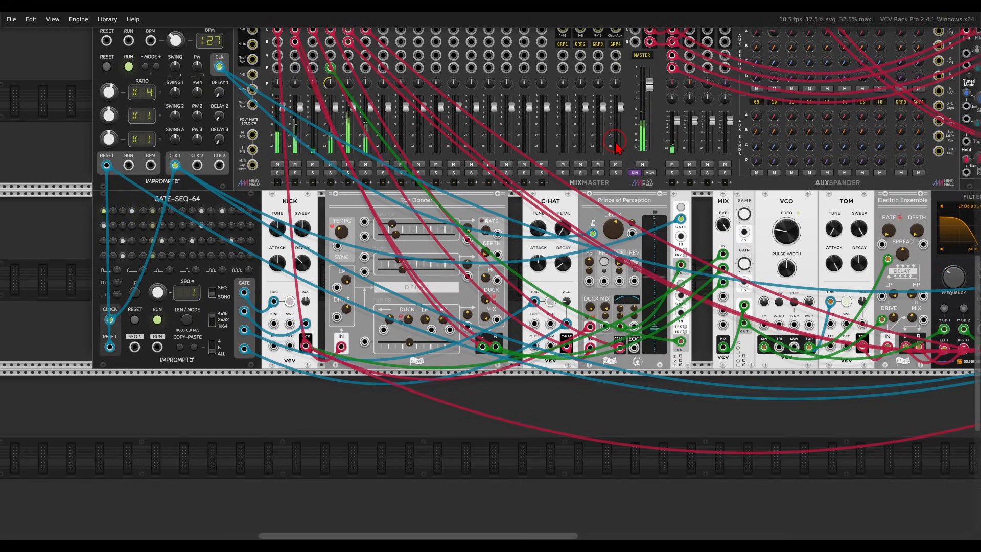
pyautogui.moveTo(738, 400); pyautogui.dragTo(494, 373)
pyautogui.scroll(2, 563, 297)
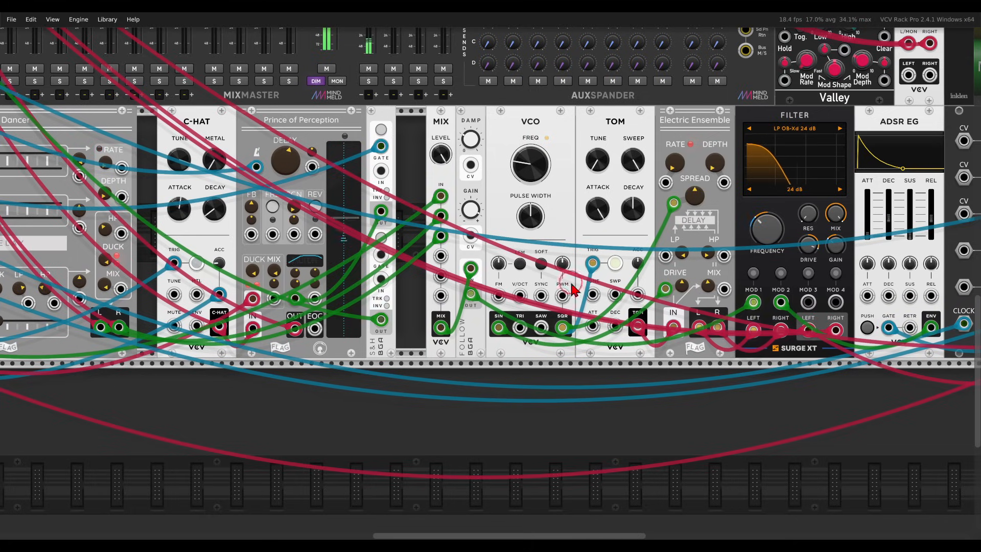
pyautogui.scroll(-1, 599, 384)
pyautogui.moveTo(700, 415); pyautogui.dragTo(357, 417)
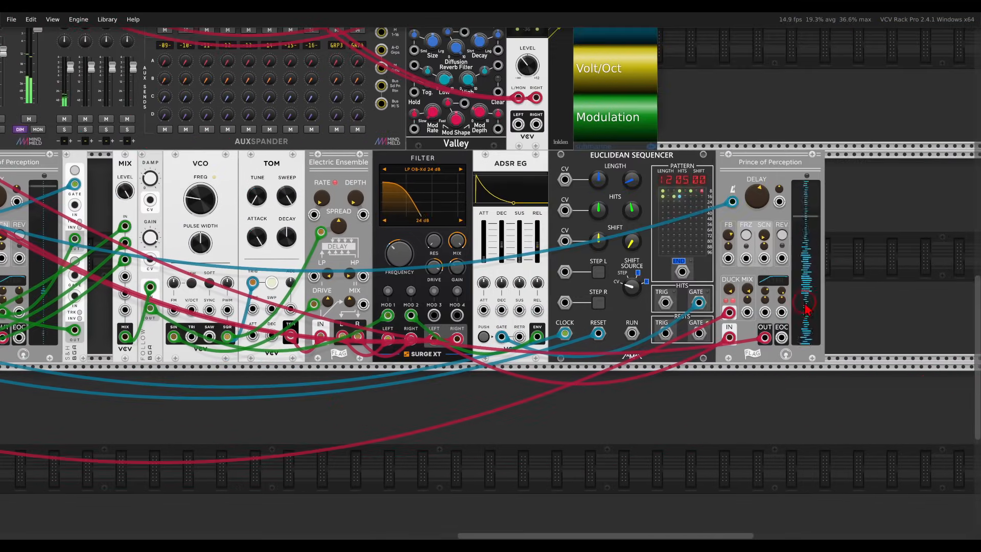
pyautogui.rightClick(856, 274)
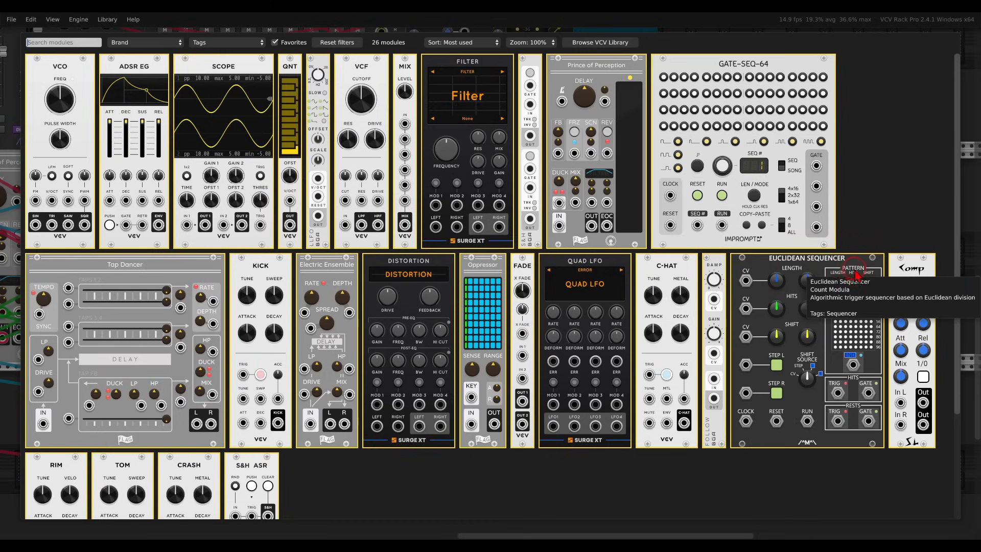
pyautogui.click(483, 268)
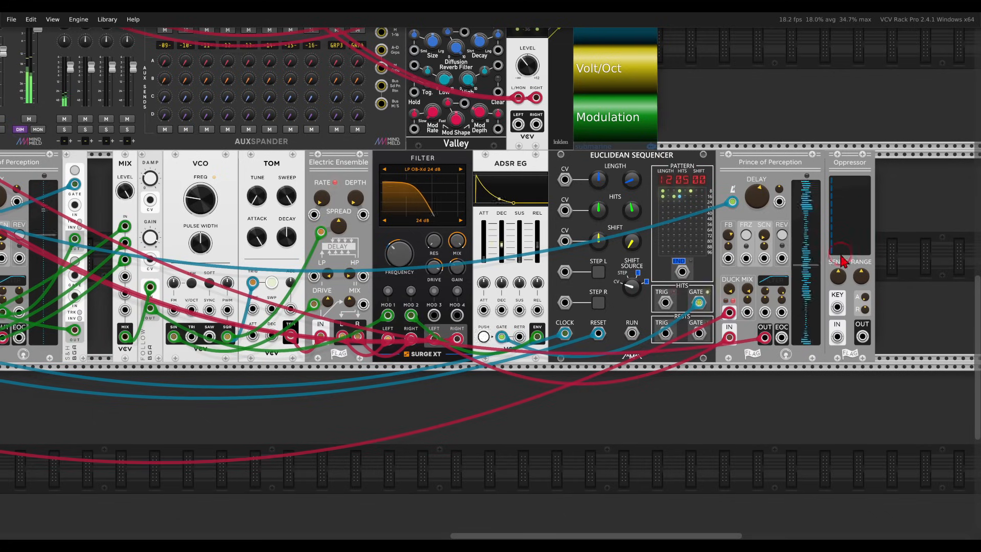
pyautogui.moveTo(837, 330); pyautogui.dragTo(332, 339)
# Step: Patch the Oppressor's OUT to the left input of MixMaster channel 7 and name that channel SUB
pyautogui.moveTo(863, 336); pyautogui.dragTo(211, 89)
pyautogui.hscroll(-8, 863, 337)
pyautogui.press('Left')
pyautogui.press('Up')
pyautogui.doubleClick(210, 79)
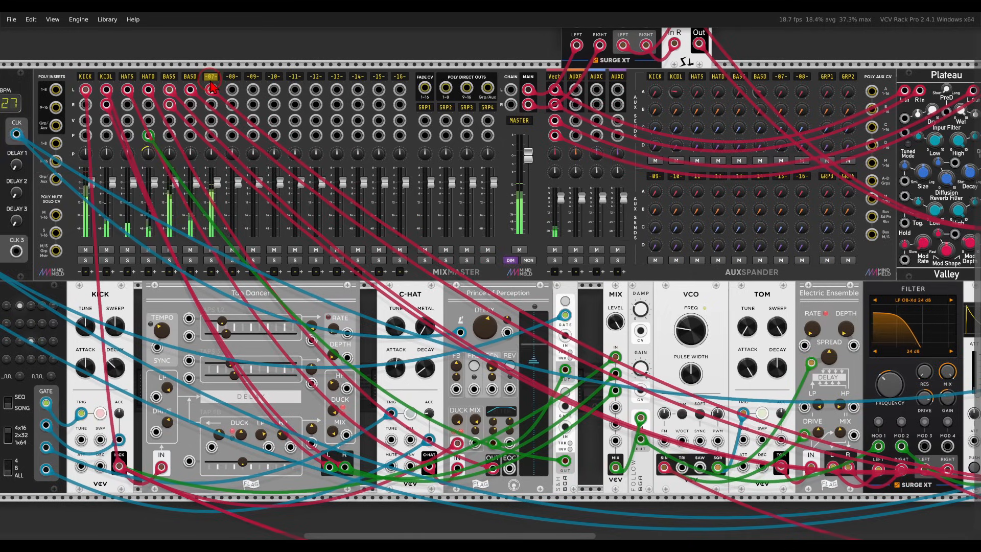
pyautogui.write('SUB')
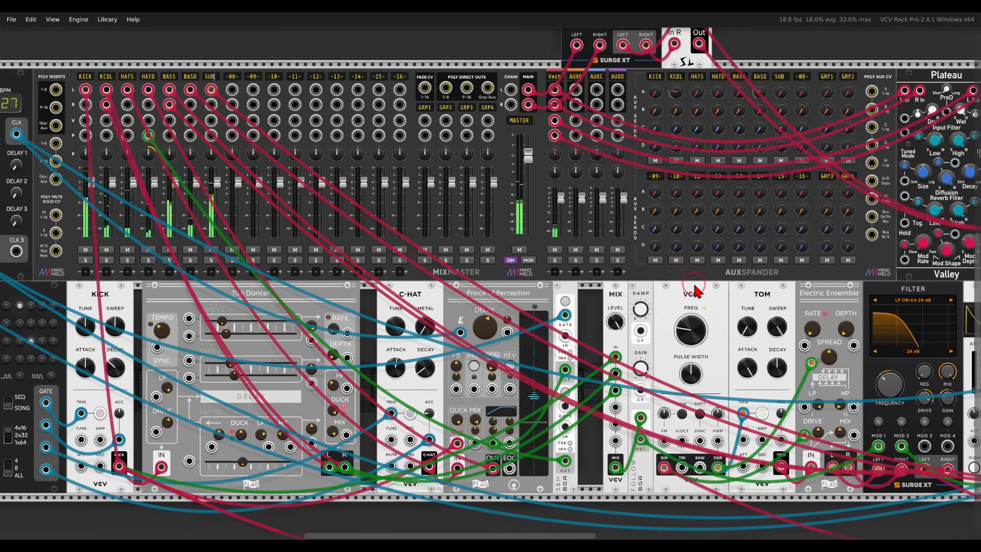
# Step: Raise the Oppressor's RANGE knob to deepen the kick ducking of the sub bass
pyautogui.click(760, 300)
pyautogui.moveTo(759, 301); pyautogui.dragTo(279, 229)
pyautogui.moveTo(661, 298); pyautogui.dragTo(535, 263)
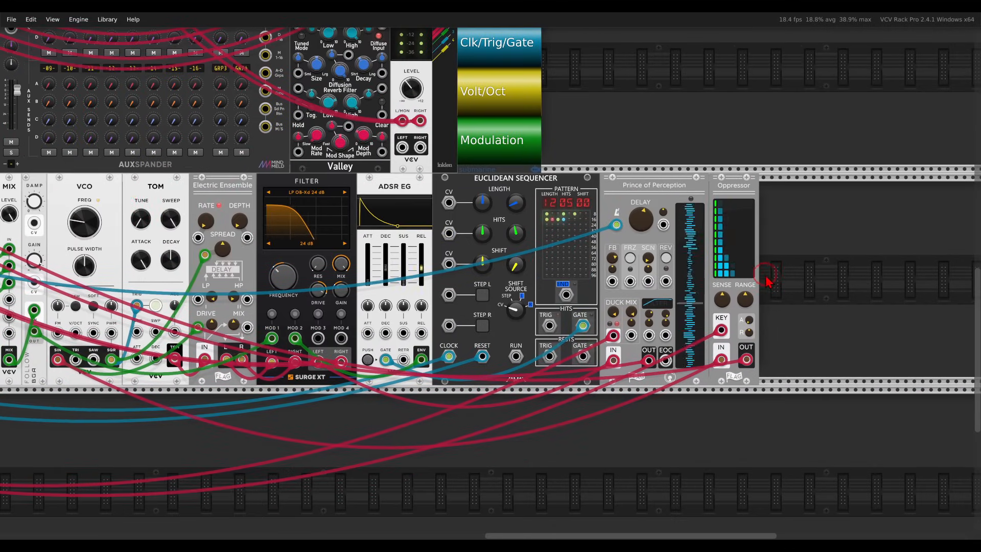
pyautogui.scroll(1, 762, 274)
pyautogui.moveTo(741, 304); pyautogui.dragTo(741, 278)
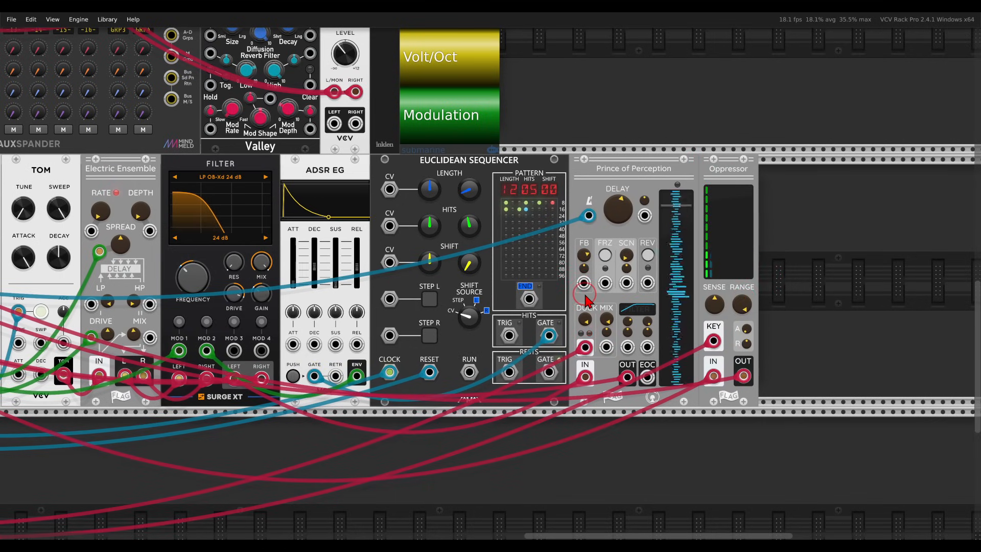
# Step: Solo the SUB channel in the mixer to audition the ducked sub bass, and switch the solo off again
pyautogui.scroll(-3, 586, 300)
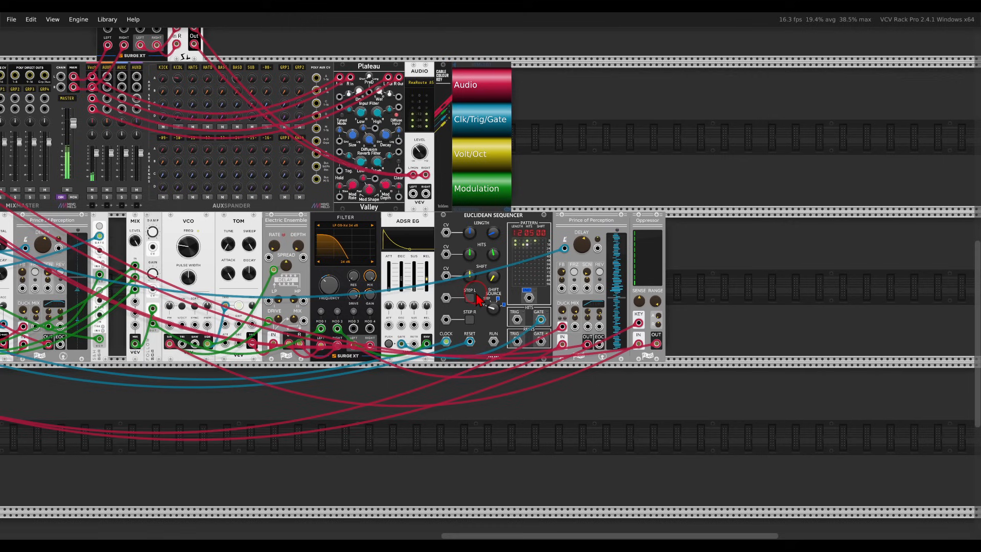
pyautogui.scroll(2, 482, 264)
pyautogui.moveTo(482, 260); pyautogui.dragTo(887, 290)
pyautogui.scroll(3, 468, 243)
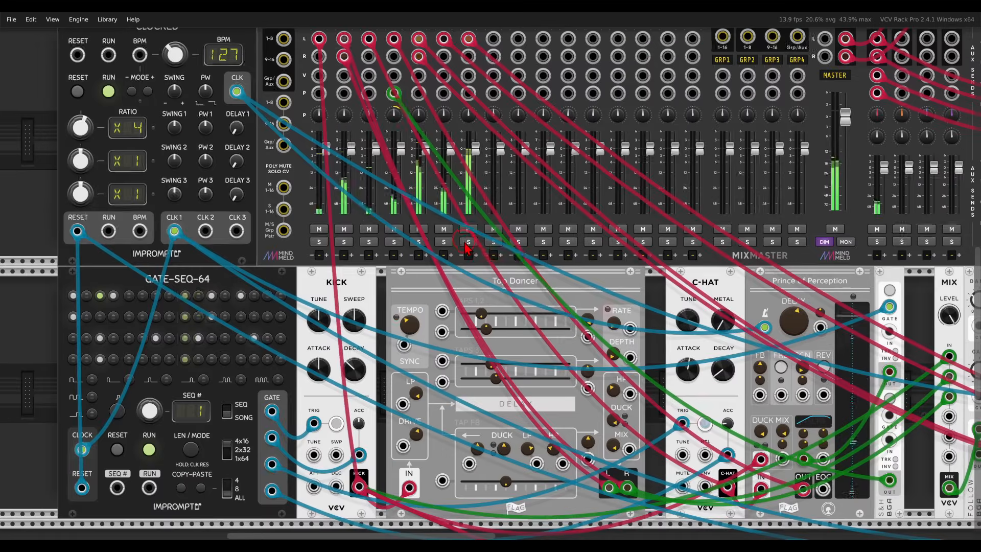
pyautogui.click(470, 244)
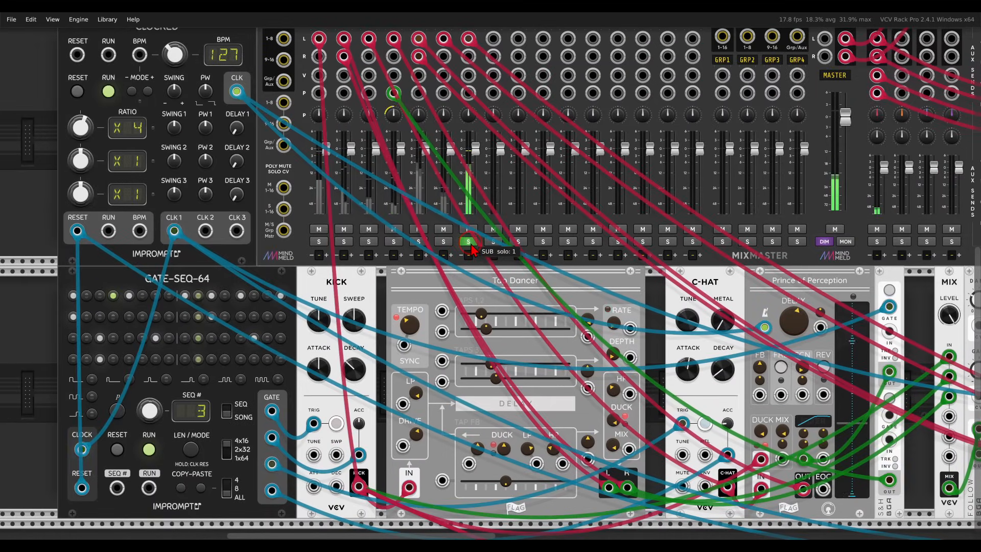
pyautogui.click(469, 243)
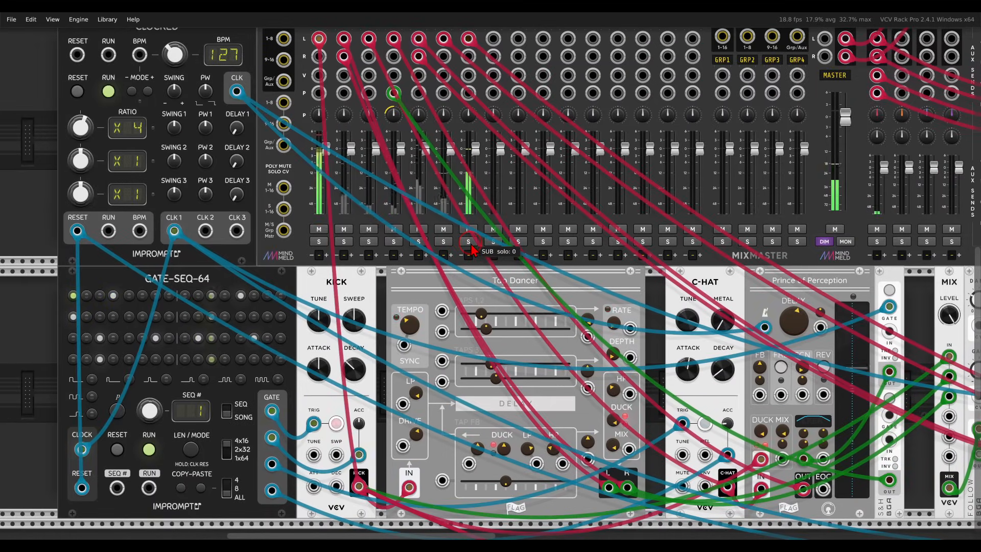
# Step: Adjust the SUB channel's track settings and mute the seven mixer channels from KICK to SUB
pyautogui.scroll(2, 474, 256)
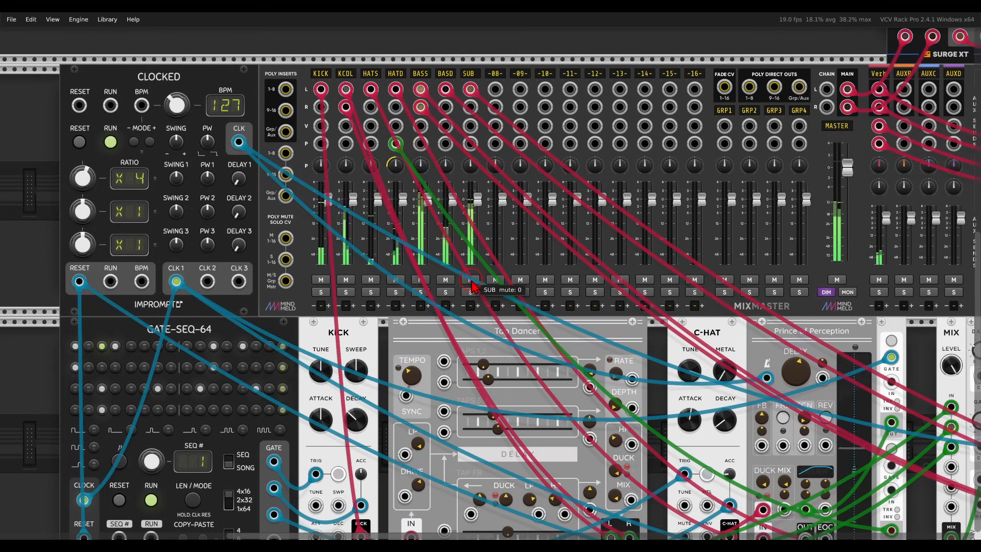
pyautogui.rightClick(469, 75)
pyautogui.moveTo(531, 107); pyautogui.dragTo(513, 106)
pyautogui.click(508, 276)
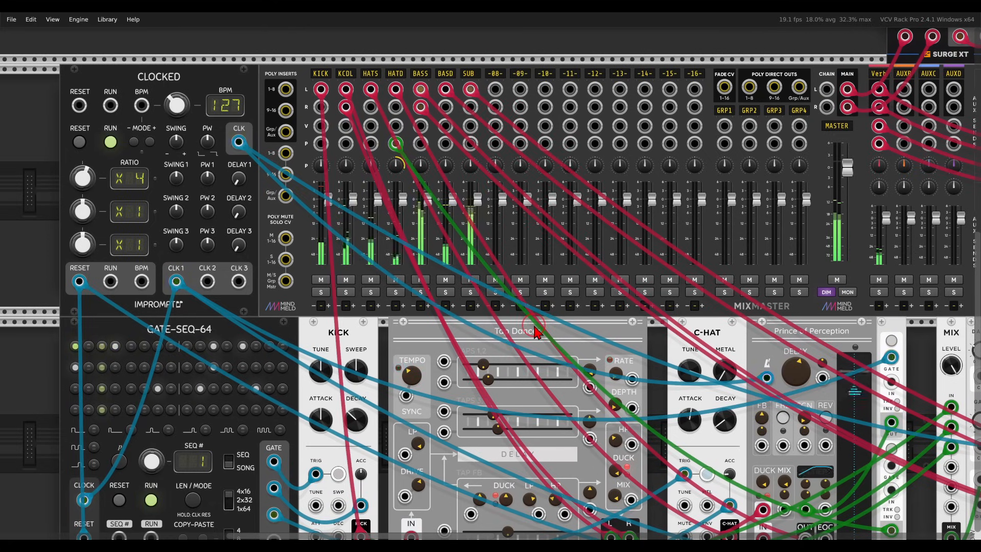
pyautogui.keyDown('ctrl'); pyautogui.scroll(-3, 536, 331); pyautogui.keyUp('ctrl')
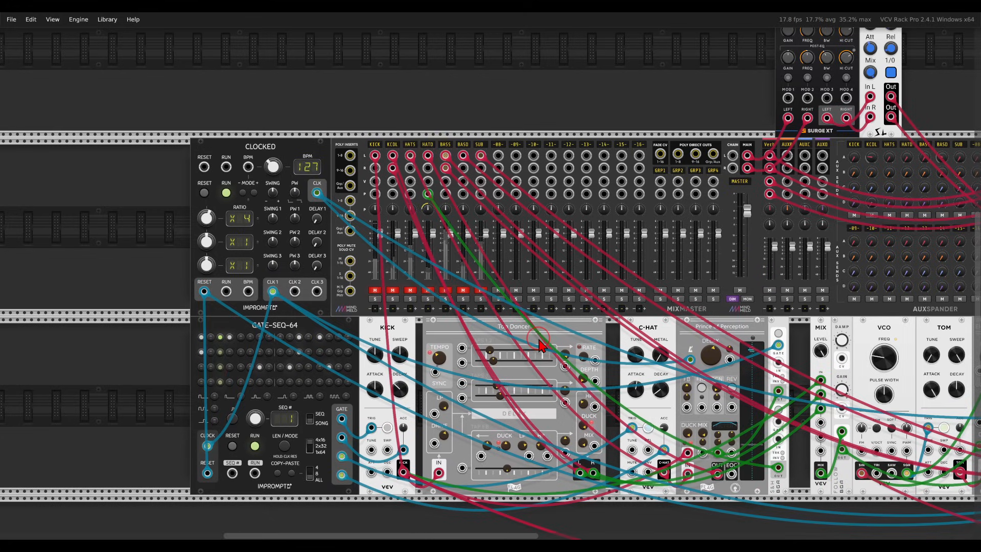
# Step: Add an S&H ASR module in the empty row directly beneath the GATE-SEQ-64
pyautogui.moveTo(539, 339); pyautogui.dragTo(589, 162)
pyautogui.keyDown('ctrl'); pyautogui.scroll(3, 396, 426); pyautogui.keyUp('ctrl')
pyautogui.rightClick(398, 427)
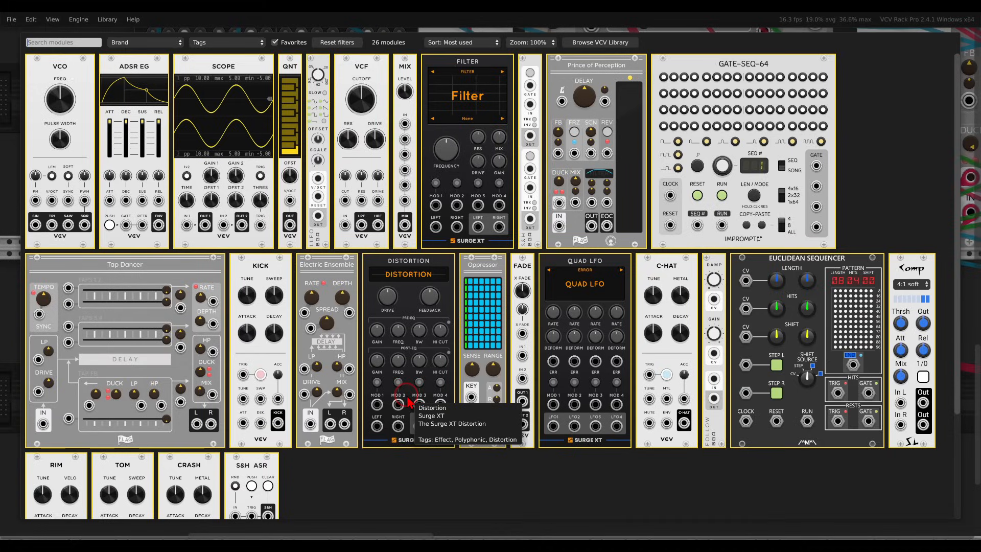
pyautogui.click(254, 467)
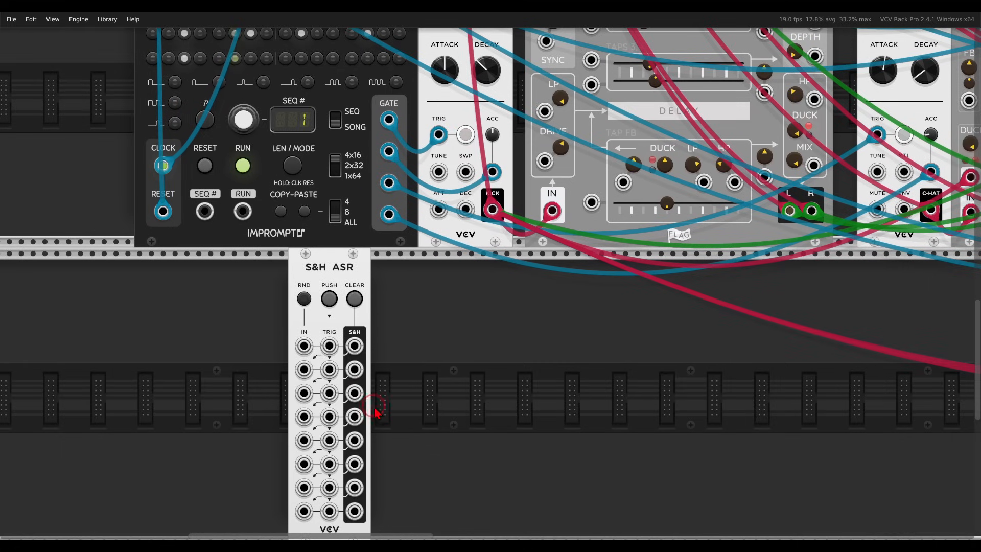
pyautogui.moveTo(378, 401); pyautogui.dragTo(459, 344)
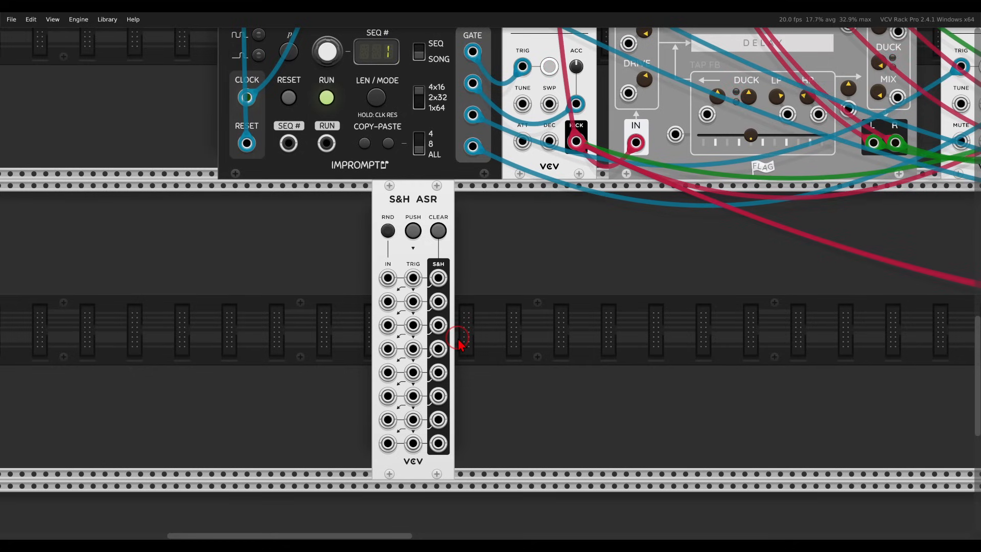
# Step: Add a RIM module in the same row as the S&H ASR, placed directly beneath the KICK module
pyautogui.doubleClick(521, 320)
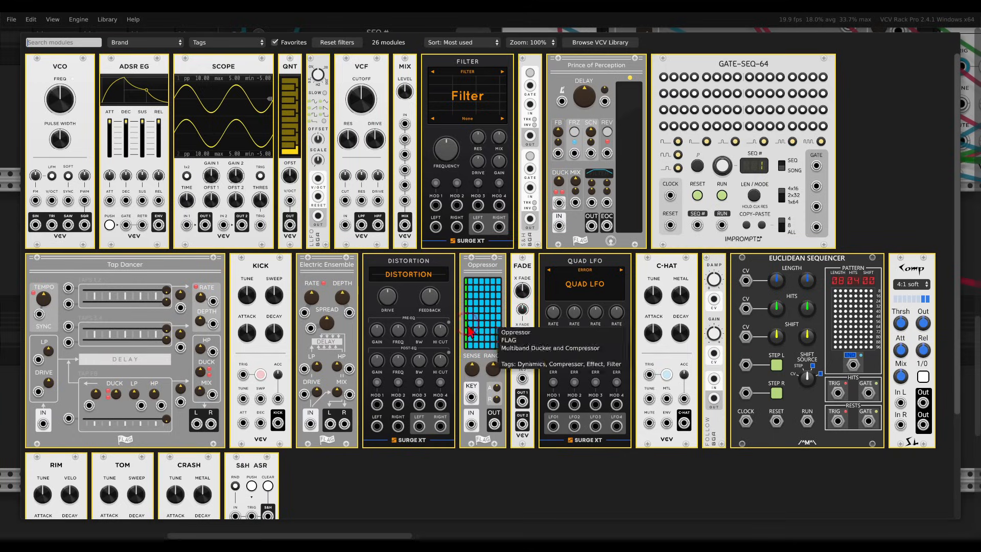
pyautogui.click(102, 475)
pyautogui.moveTo(501, 381); pyautogui.dragTo(548, 376)
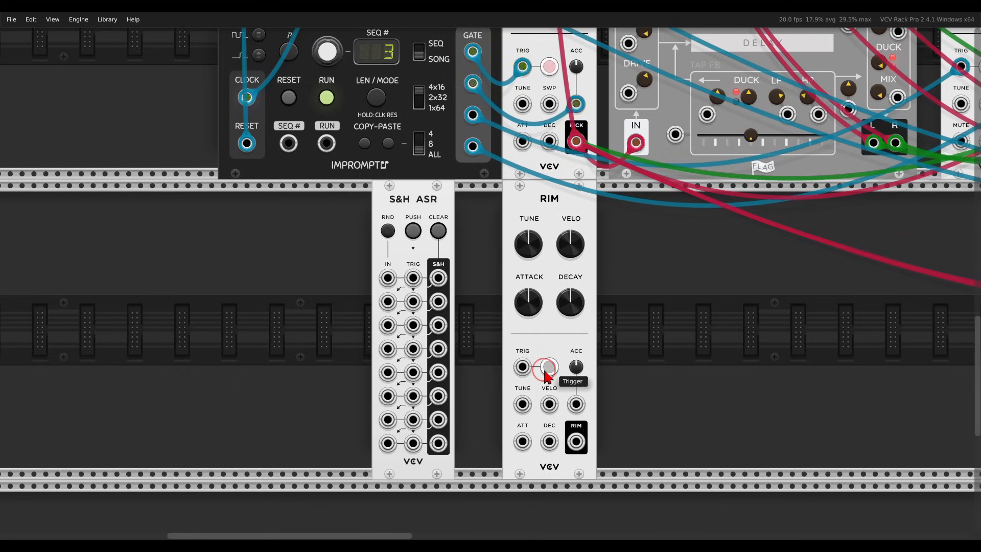
# Step: Shift the RIM module aside and add a VCO in the gap between the S&H ASR and the RIM
pyautogui.moveTo(510, 206); pyautogui.dragTo(593, 209)
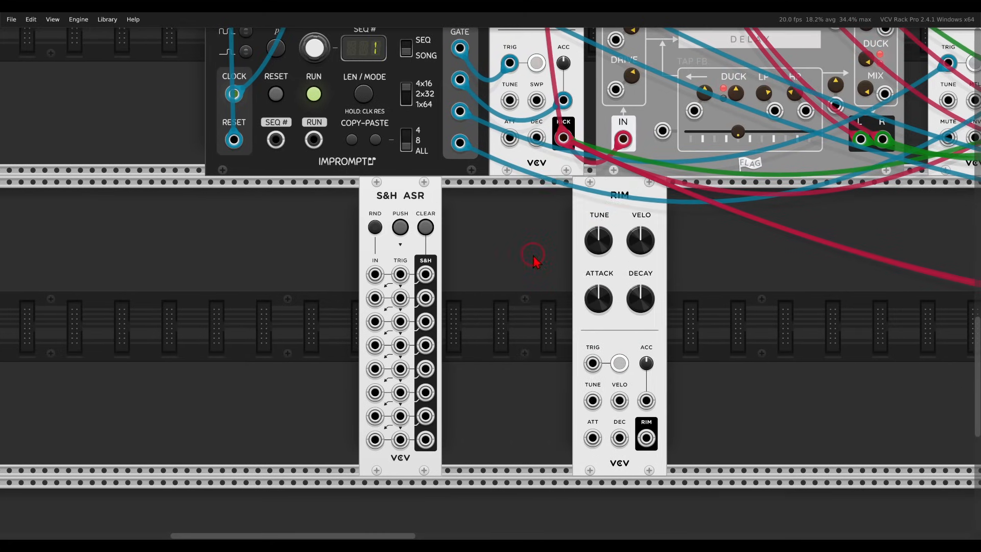
pyautogui.rightClick(531, 260)
pyautogui.click(72, 120)
pyautogui.moveTo(446, 234); pyautogui.dragTo(537, 288)
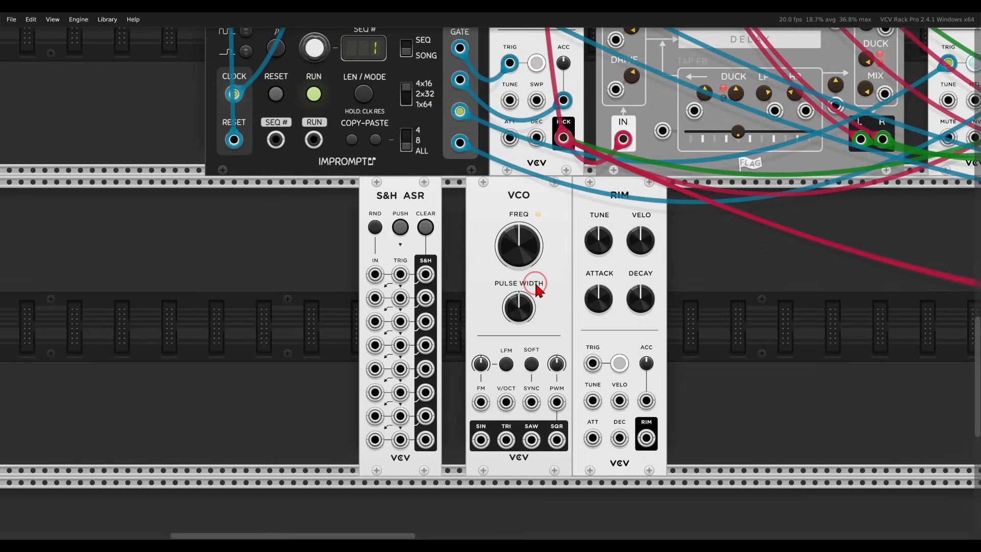
# Step: Patch the VCO's square output into the RIM's trigger input and lower the VCO's frequency
pyautogui.moveTo(557, 440); pyautogui.dragTo(586, 368)
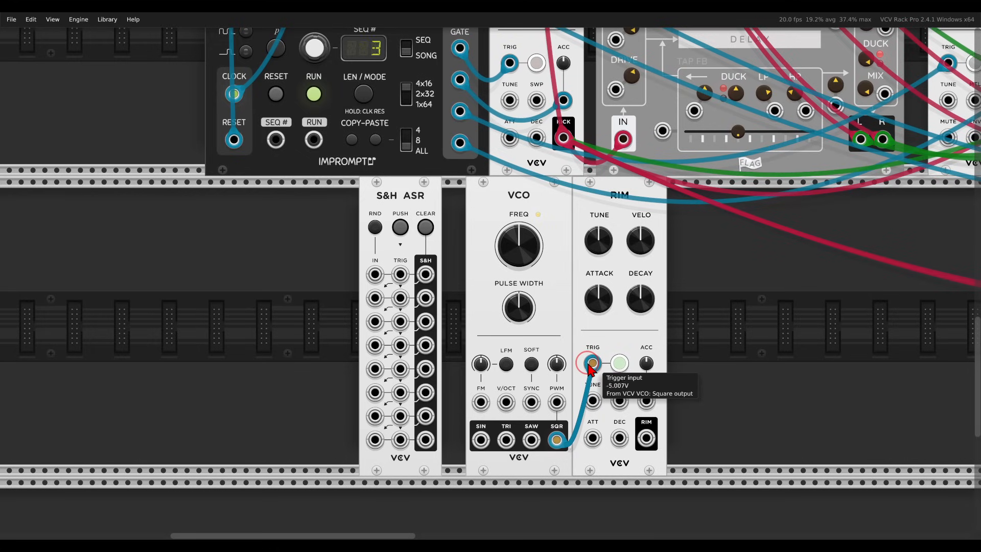
pyautogui.rightClick(519, 247)
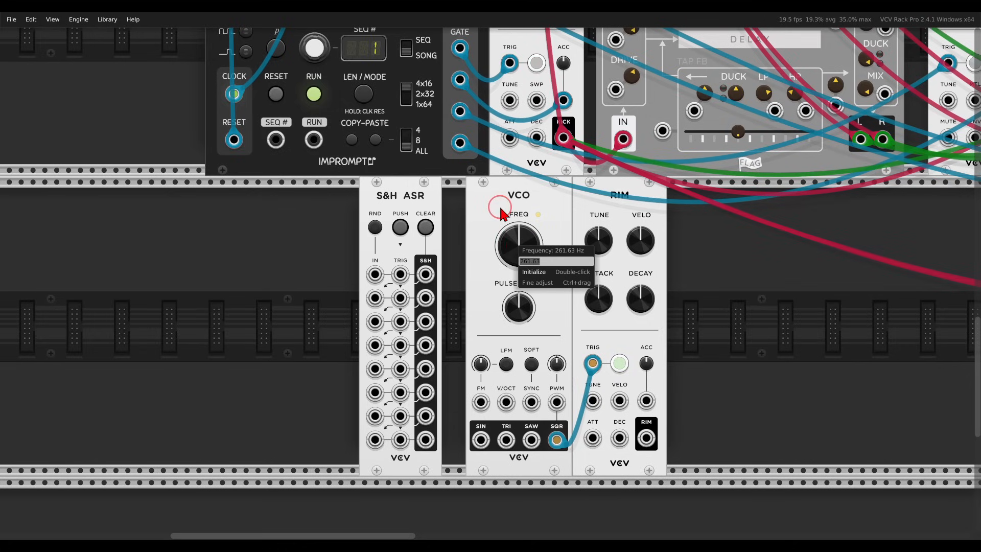
pyautogui.press('Return')
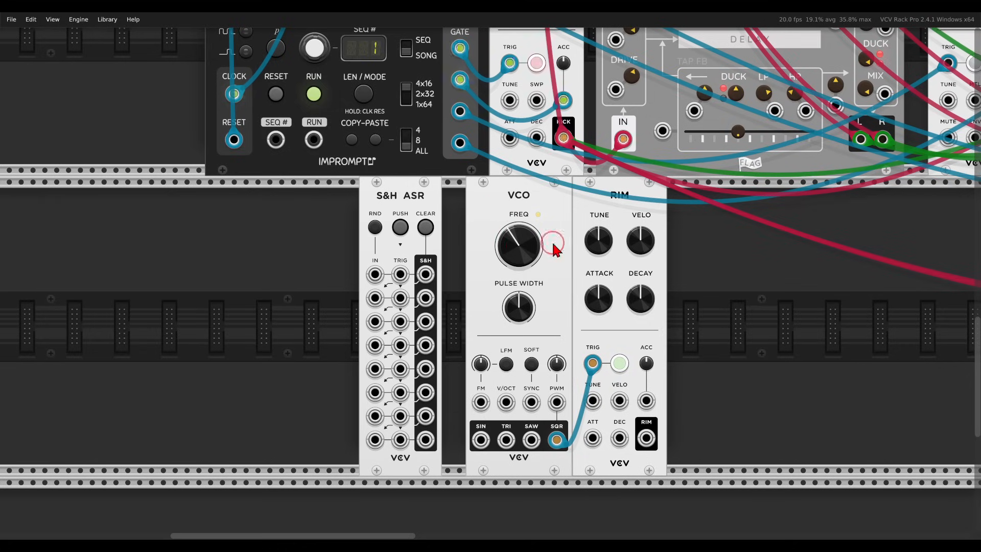
# Step: Add a VCF directly after the RIM, route the RIM output through its low-pass output to mixer channel 08, and lower its cutoff
pyautogui.rightClick(682, 298)
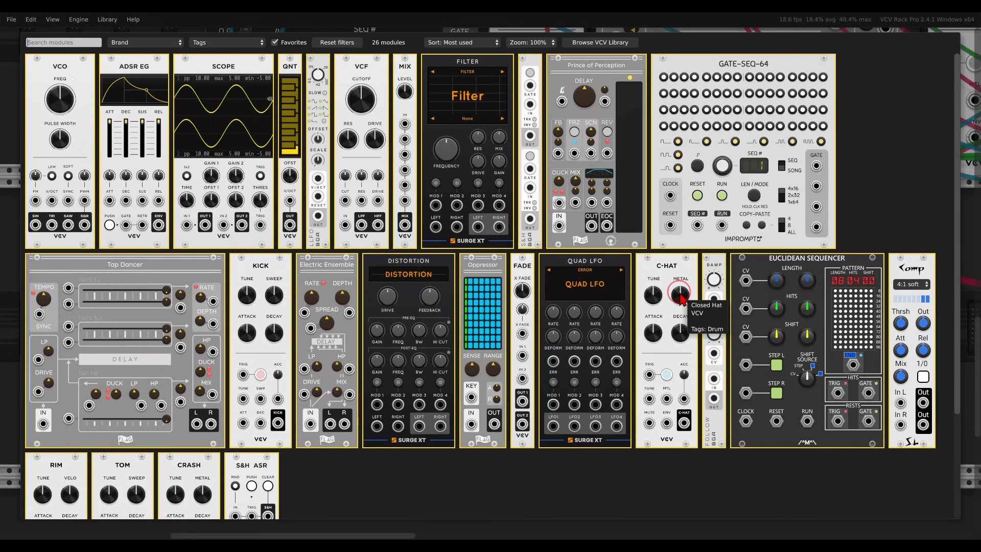
pyautogui.click(360, 69)
pyautogui.moveTo(646, 438); pyautogui.dragTo(724, 114)
pyautogui.scroll(10, 708, 442)
pyautogui.scroll(5, 707, 443)
pyautogui.scroll(-7, 725, 114)
pyautogui.scroll(-8, 659, 343)
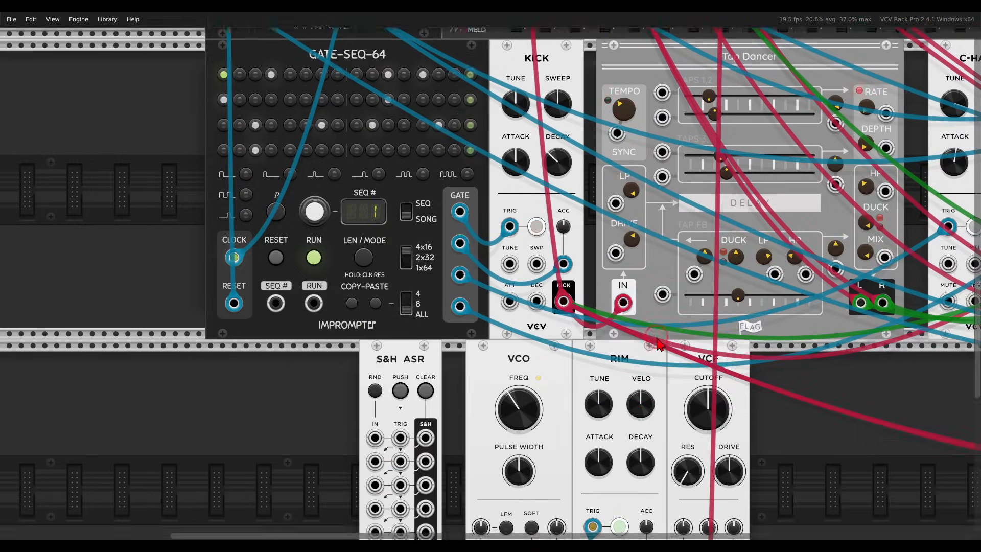
pyautogui.moveTo(695, 220); pyautogui.dragTo(704, 276)
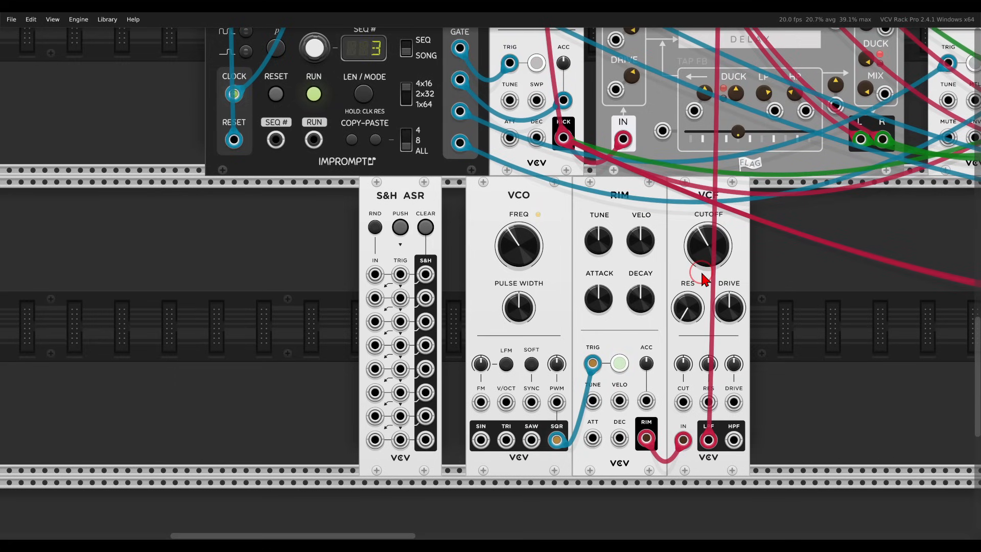
# Step: Set the ratio of the CLOCKED module's second clock to X4
pyautogui.scroll(-2, 704, 276)
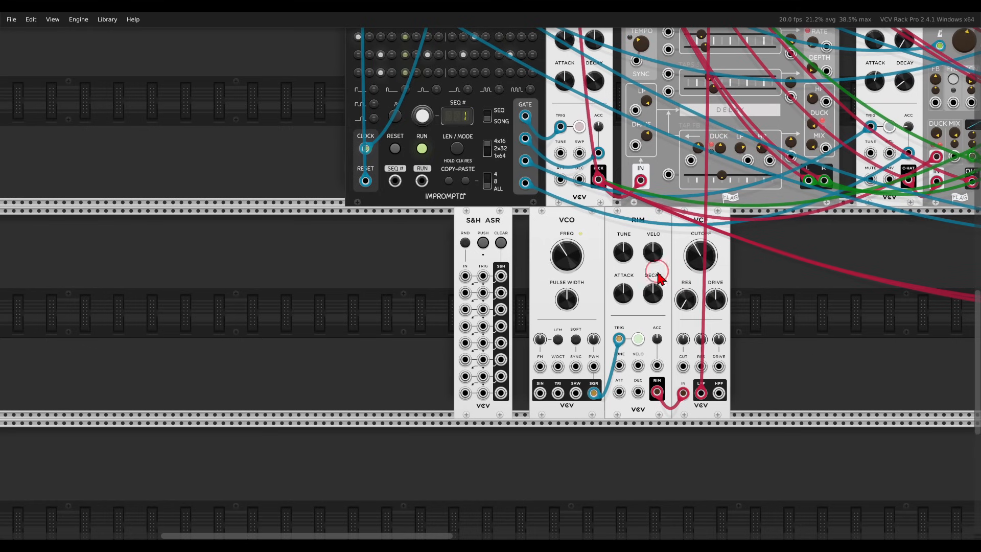
pyautogui.moveTo(327, 105); pyautogui.dragTo(438, 358)
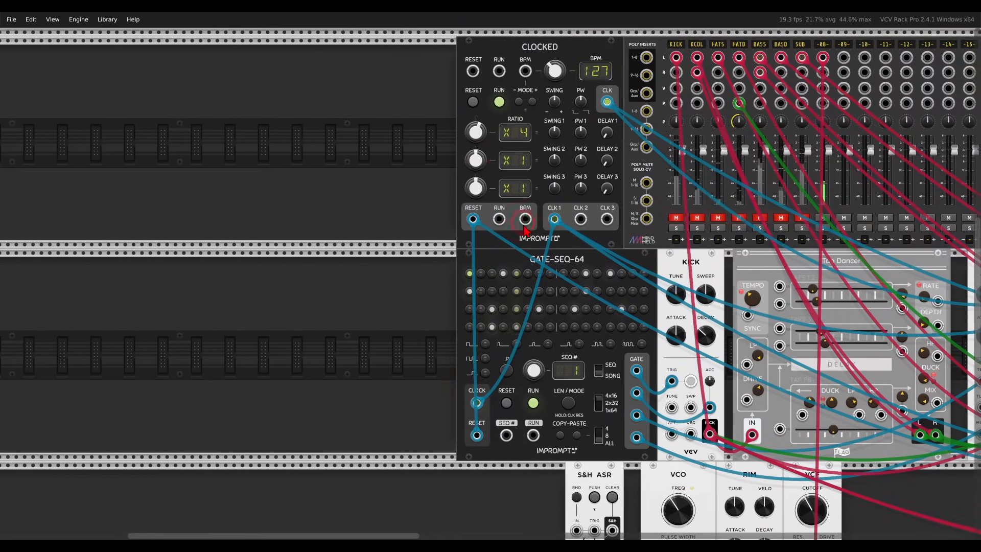
pyautogui.moveTo(476, 163); pyautogui.dragTo(473, 154)
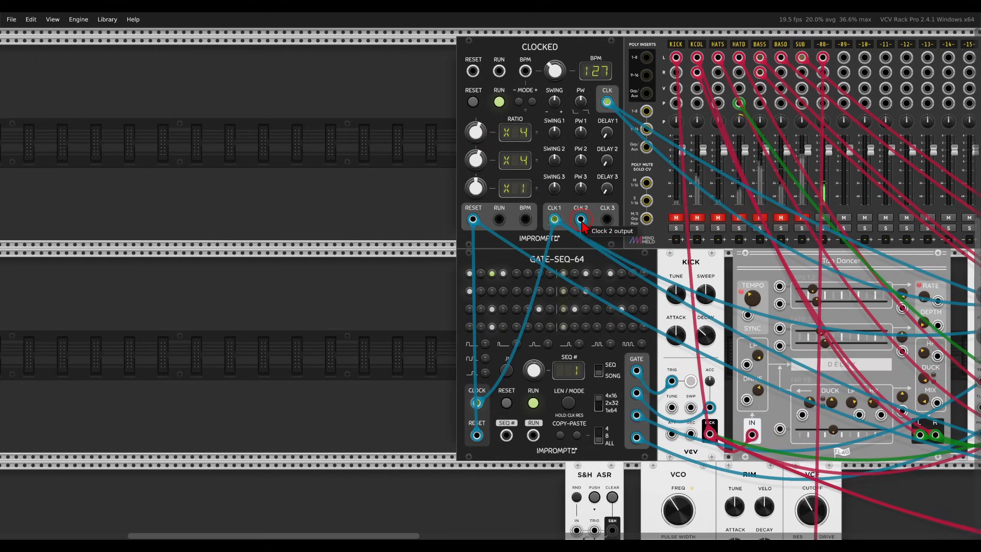
# Step: Add an ADSR EG beside the VCF and patch its envelope output into the VCF's cutoff CV input
pyautogui.scroll(-9, 581, 221)
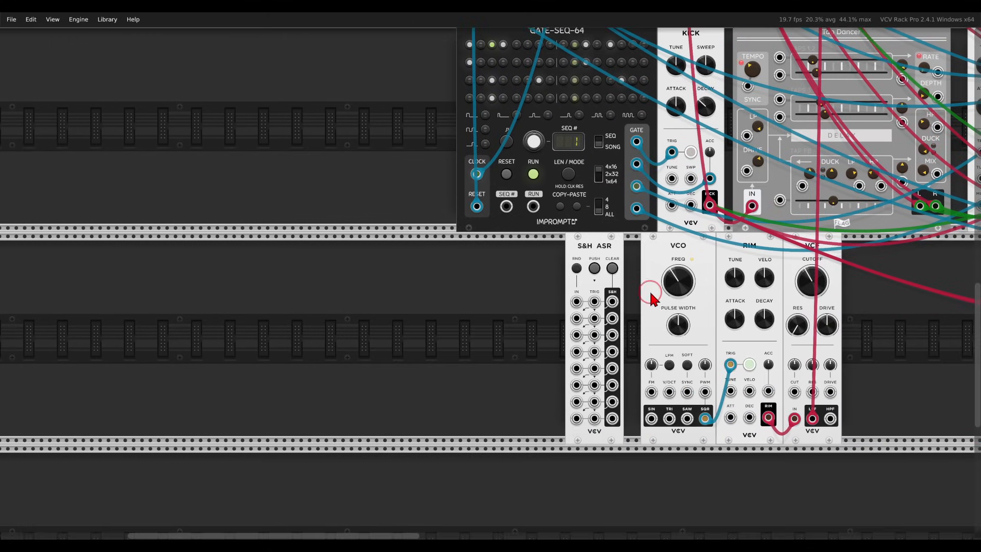
pyautogui.moveTo(651, 293); pyautogui.dragTo(527, 272)
pyautogui.rightClick(748, 335)
pyautogui.click(165, 108)
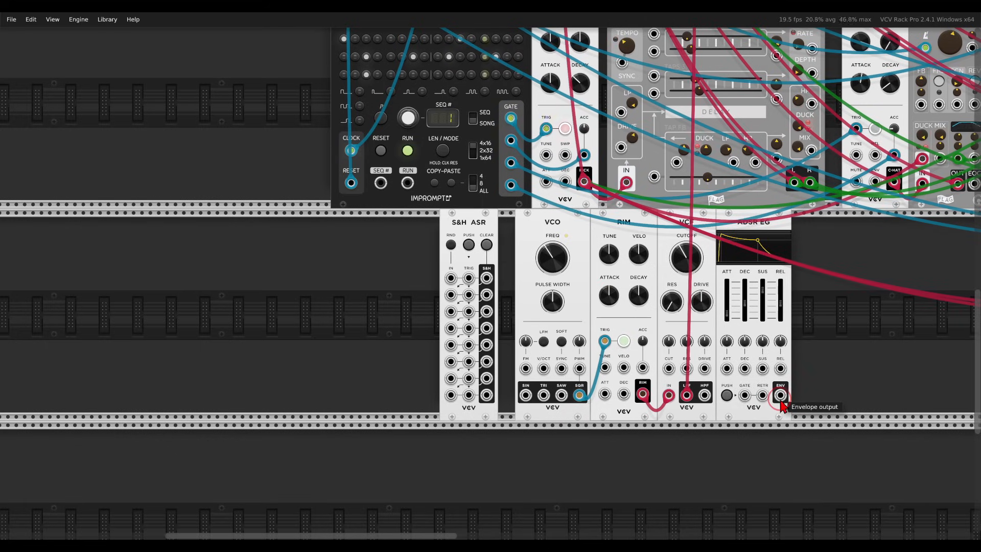
pyautogui.scroll(3, 782, 404)
pyautogui.moveTo(782, 399); pyautogui.dragTo(590, 348)
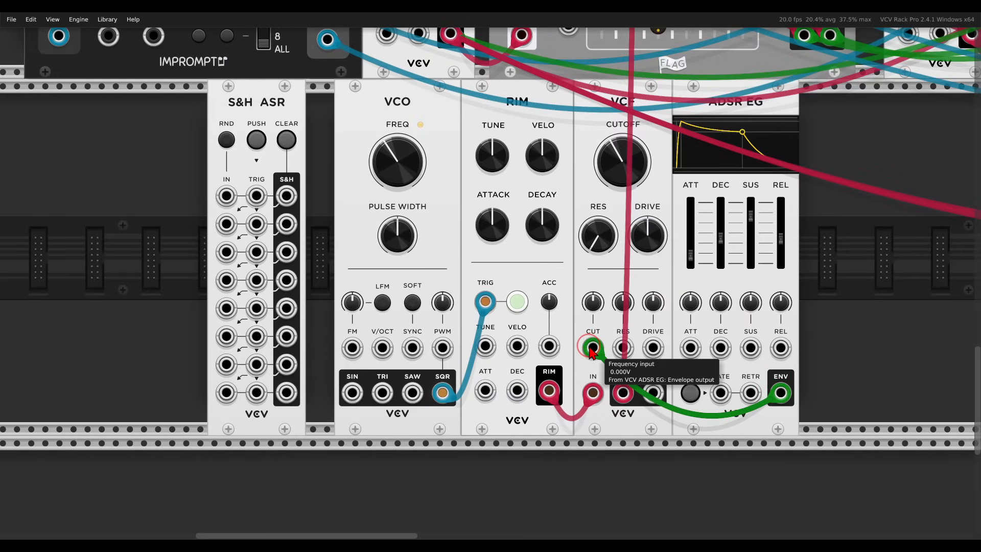
# Step: Bring the ADSR EG's attack and sustain to minimum and patch CLOCKED's CLK 2 output into its gate input
pyautogui.moveTo(691, 256); pyautogui.dragTo(691, 268)
pyautogui.moveTo(749, 236); pyautogui.dragTo(743, 278)
pyautogui.scroll(-3, 685, 284)
pyautogui.scroll(2, 704, 299)
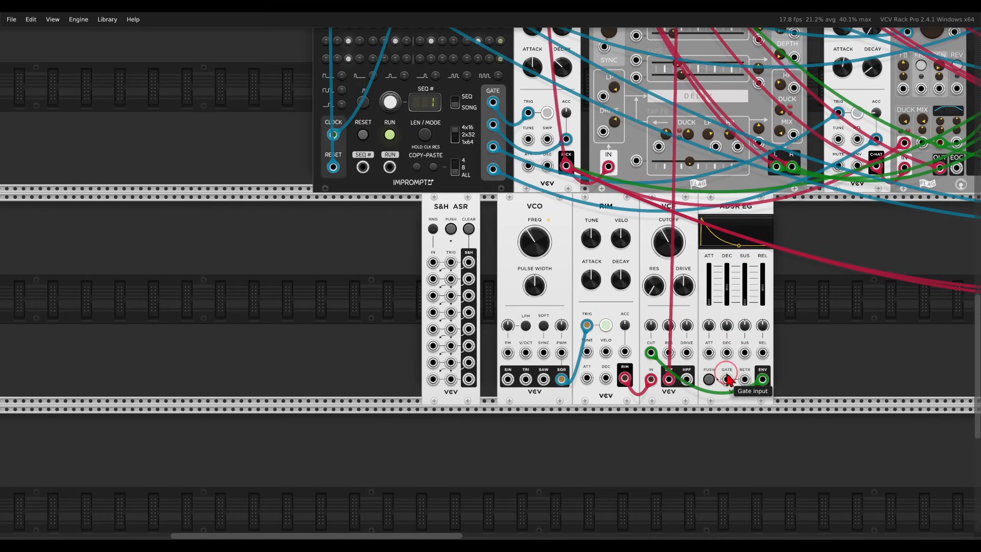
pyautogui.moveTo(728, 379); pyautogui.dragTo(439, 182)
pyautogui.scroll(7, 726, 377)
pyautogui.scroll(-2, 441, 183)
pyautogui.scroll(-3, 441, 189)
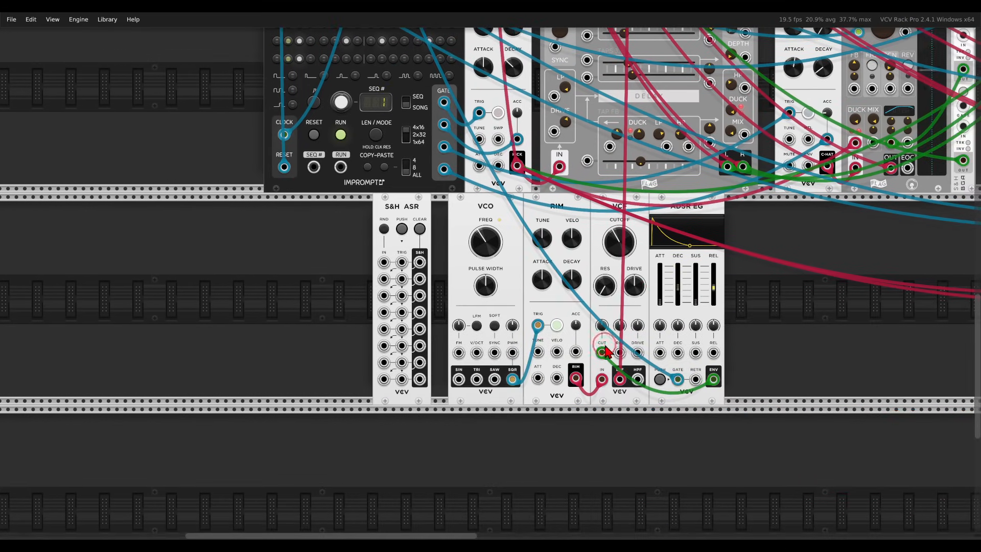
# Step: Tune the VCF's cutoff CV amount and cutoff frequency to shape the envelope-filtered RIM sound
pyautogui.scroll(2, 649, 381)
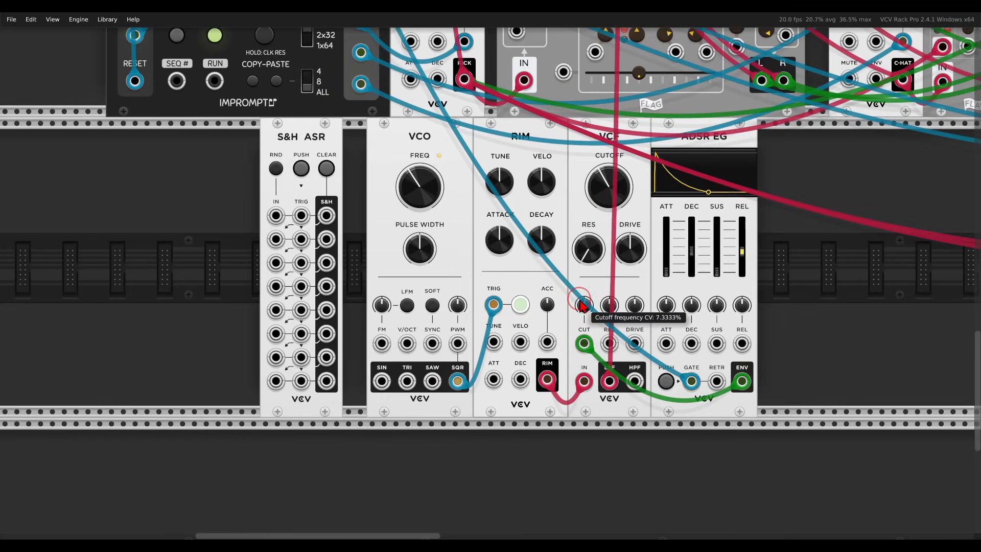
pyautogui.moveTo(568, 273); pyautogui.dragTo(567, 279)
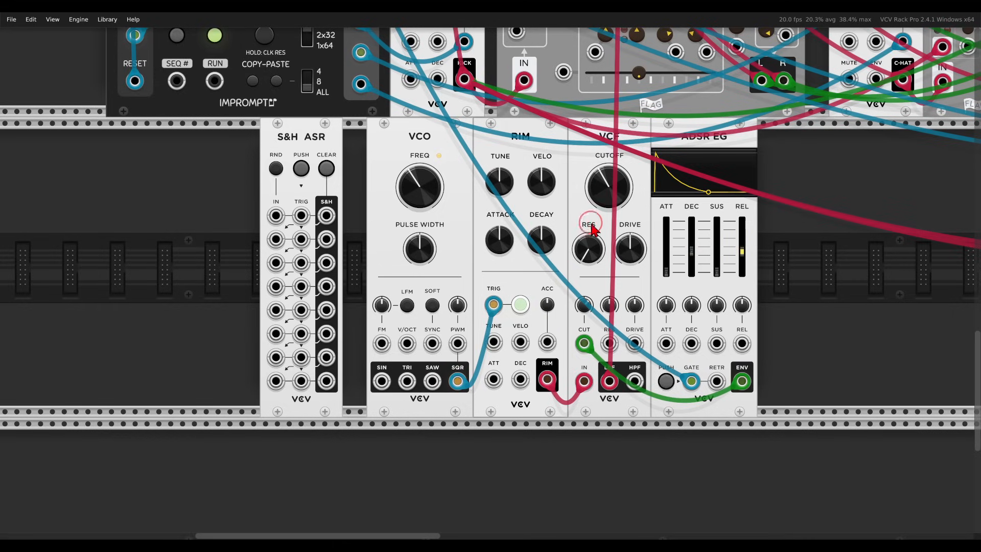
pyautogui.moveTo(597, 181); pyautogui.dragTo(601, 209)
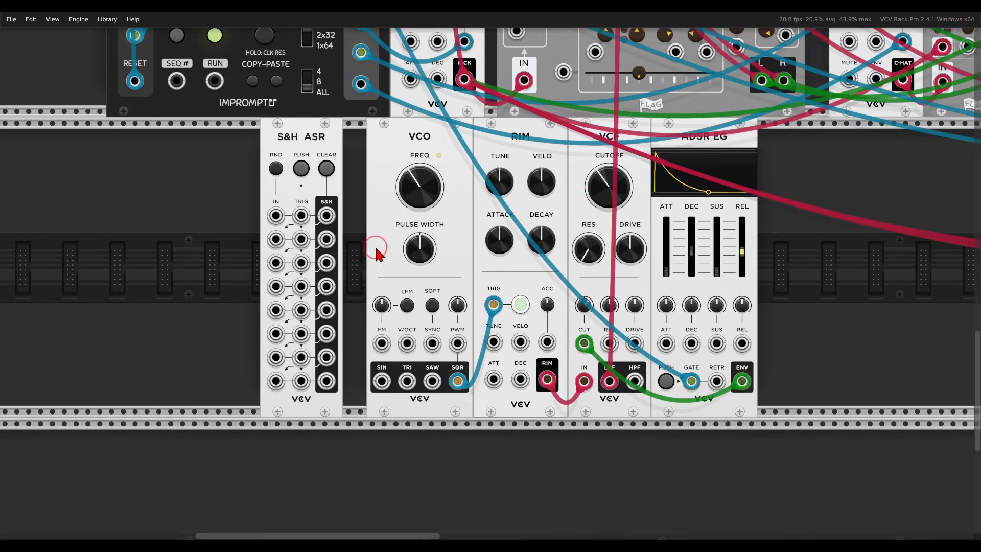
# Step: Patch the CLK 2 signal into the S&H ASR's first trigger input and enable its random source
pyautogui.hscroll(-3, 377, 248)
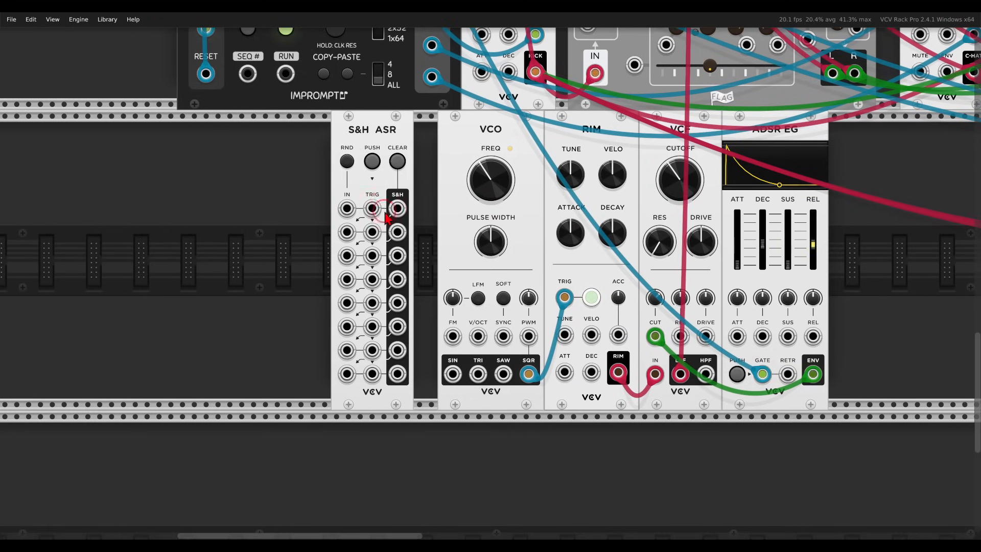
pyautogui.moveTo(762, 376); pyautogui.dragTo(422, 214)
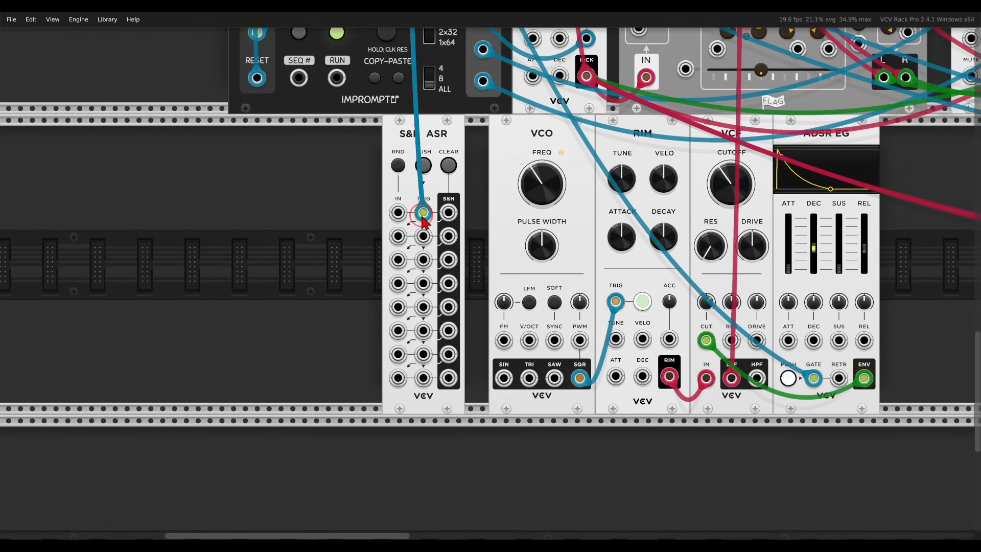
pyautogui.click(398, 165)
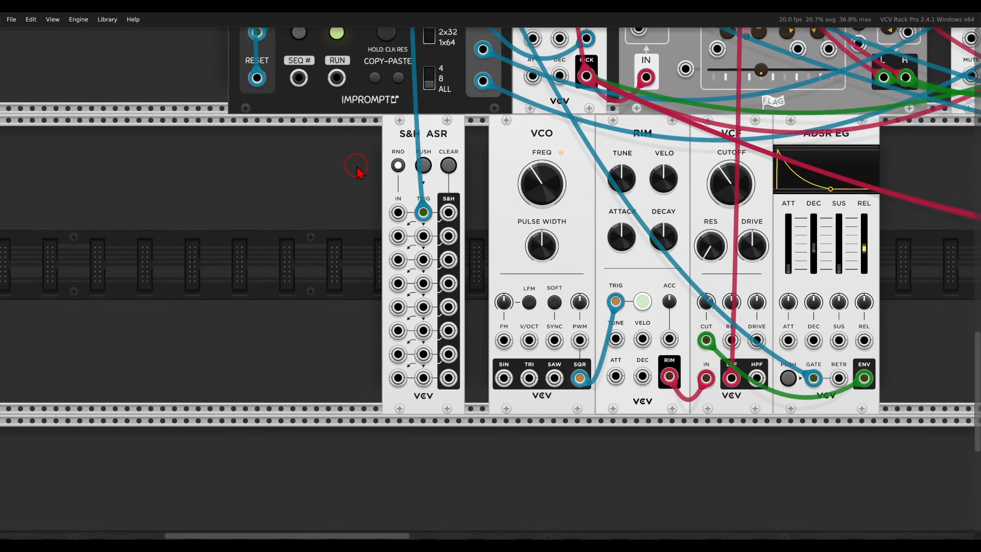
# Step: Set the S&H ASR's random range to 0V to 1V
pyautogui.rightClick(437, 147)
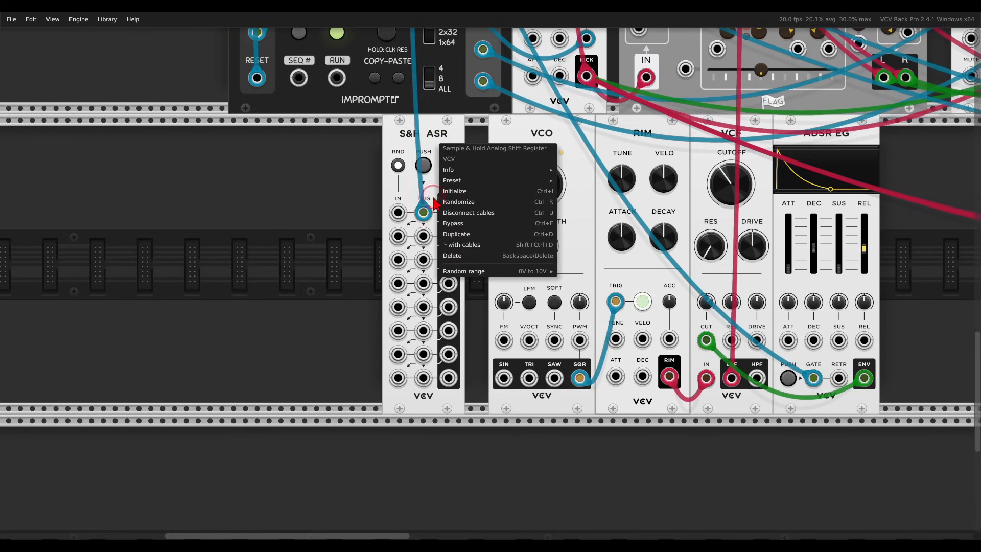
pyautogui.click(446, 272)
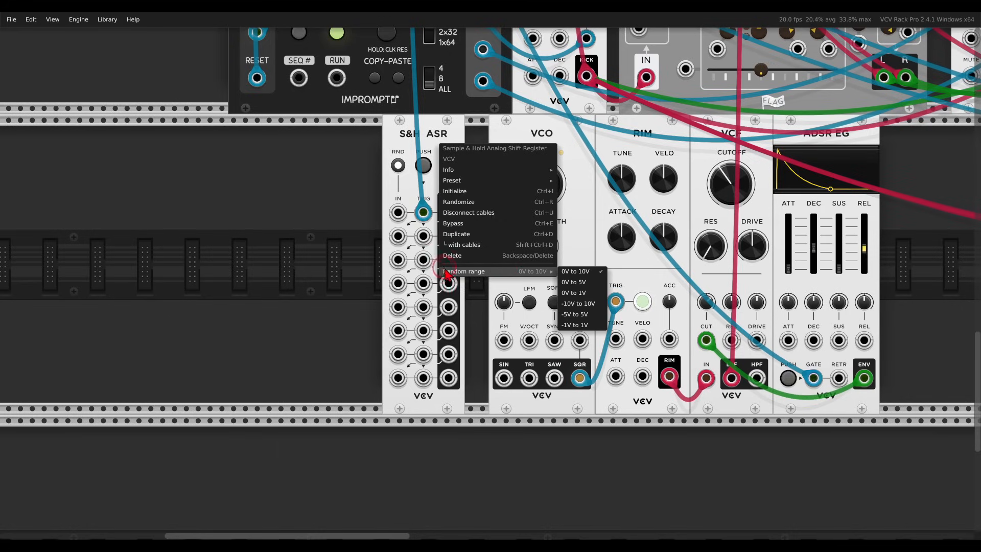
pyautogui.click(586, 296)
pyautogui.click(539, 249)
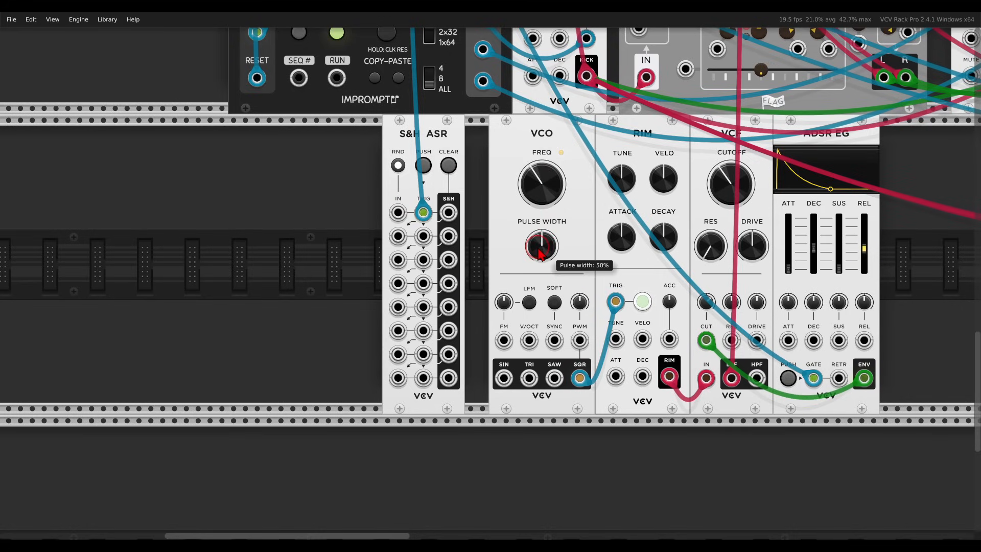
# Step: Move the S&H ASR away from the VCO and add a QNT quantizer between the two modules
pyautogui.moveTo(434, 142); pyautogui.dragTo(400, 146)
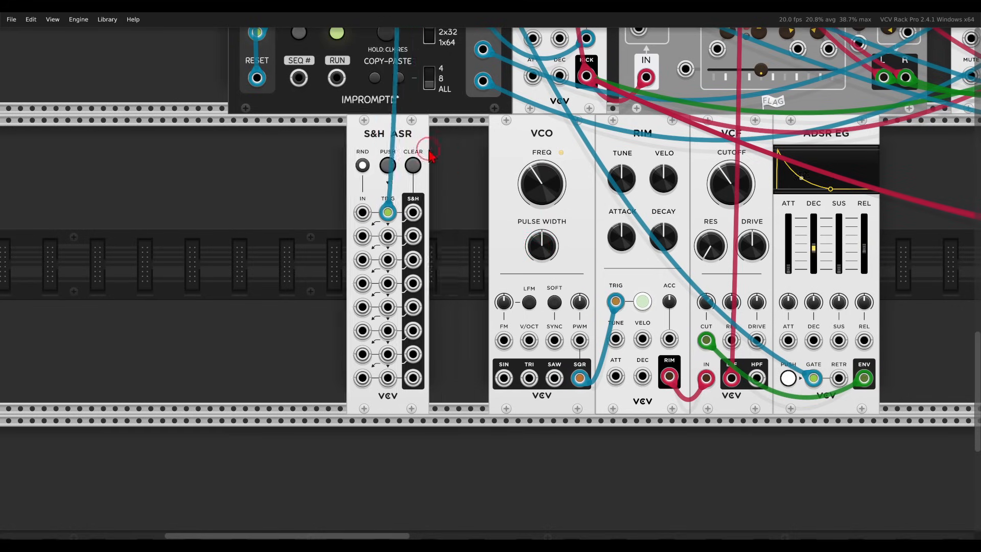
pyautogui.rightClick(442, 160)
pyautogui.click(308, 90)
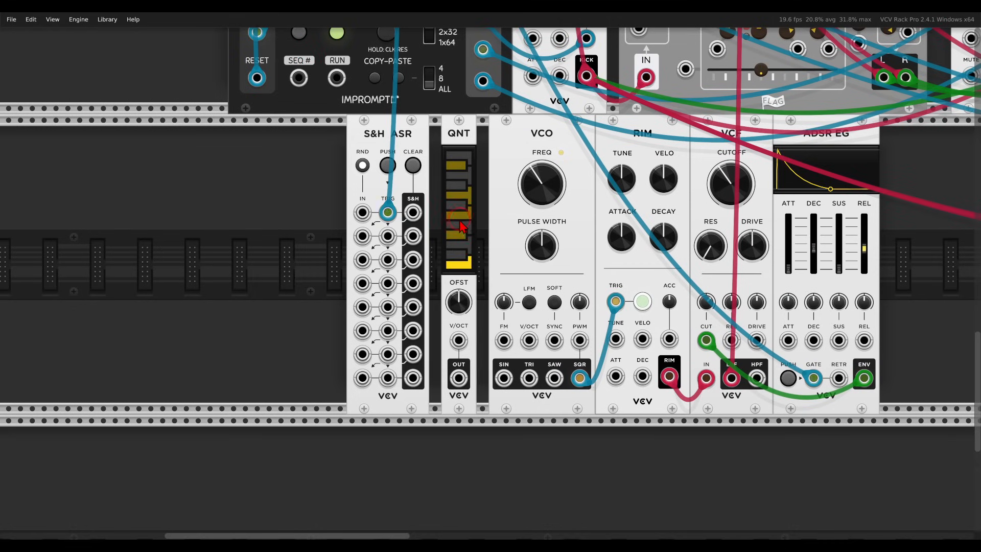
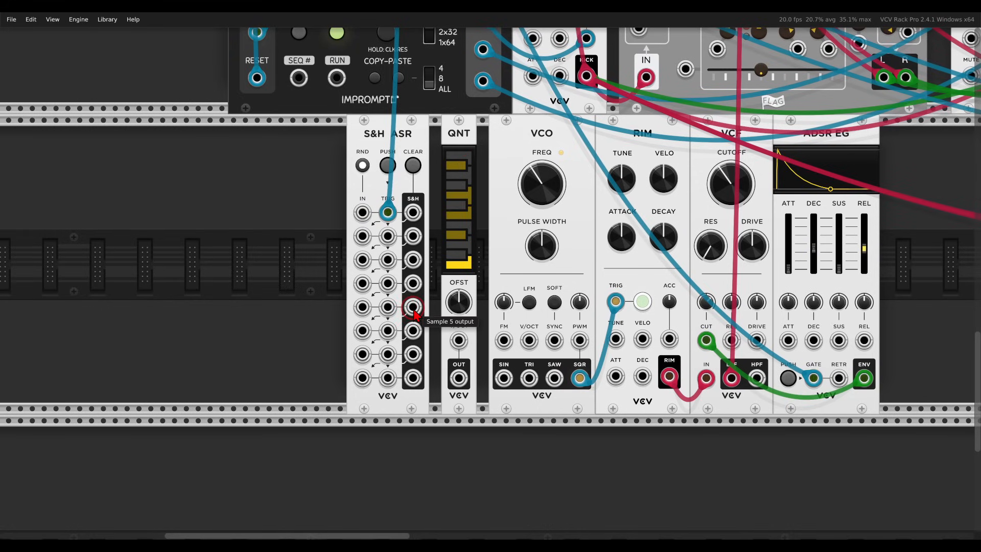
# Step: Patch the S&H ASR's sample 5 output through the QNT into the VCO's V/OCT input, and sweep the VCF cutoff
pyautogui.moveTo(414, 309); pyautogui.dragTo(529, 341)
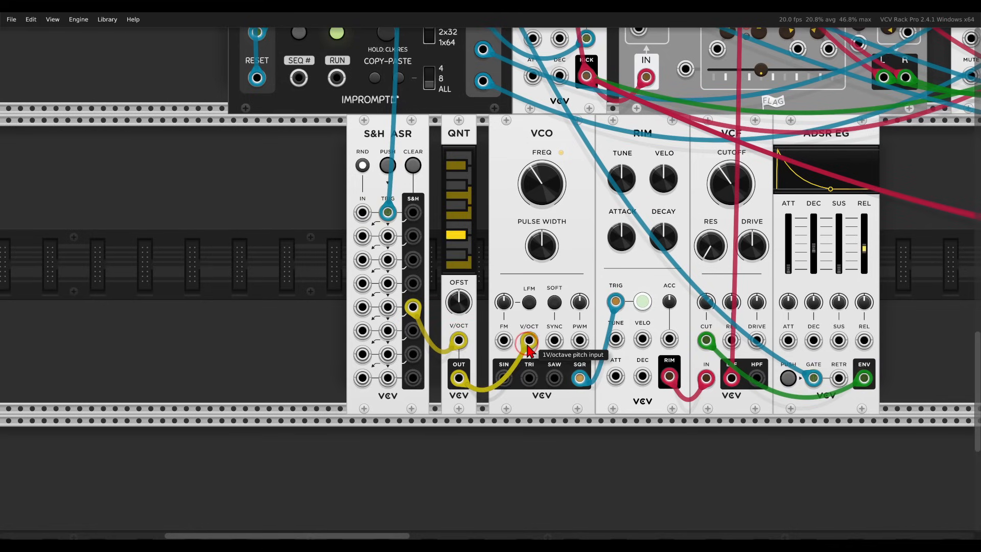
pyautogui.moveTo(736, 196); pyautogui.dragTo(709, 176)
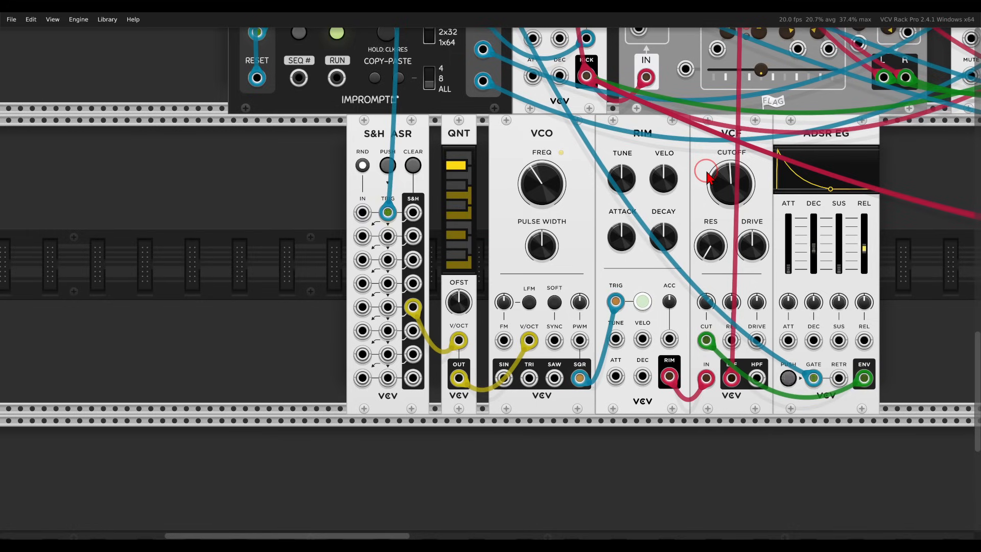
pyautogui.moveTo(708, 176); pyautogui.dragTo(720, 193)
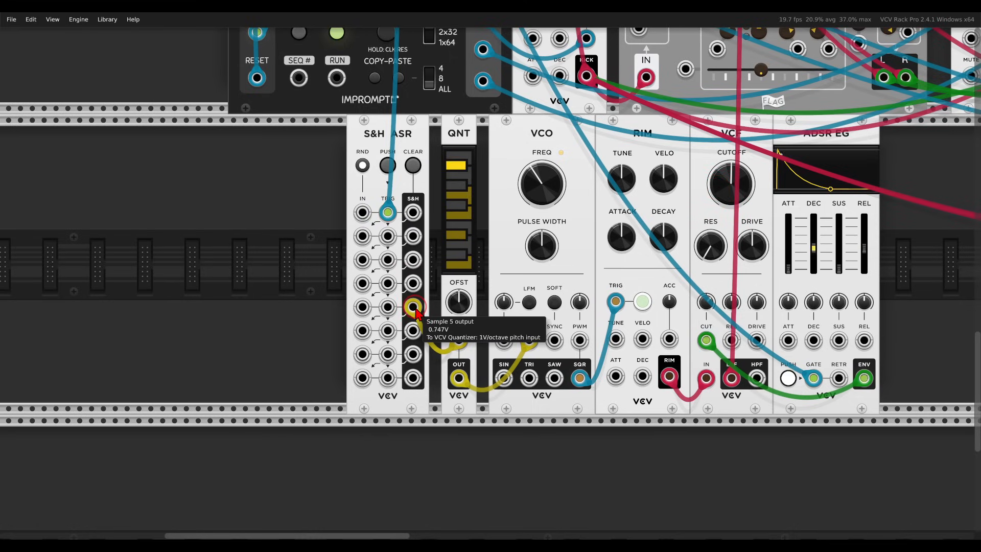
# Step: Loop the S&H ASR's sample 5 output back into its first input, and sweep the VCF cutoff up and back down
pyautogui.moveTo(413, 307); pyautogui.dragTo(363, 212)
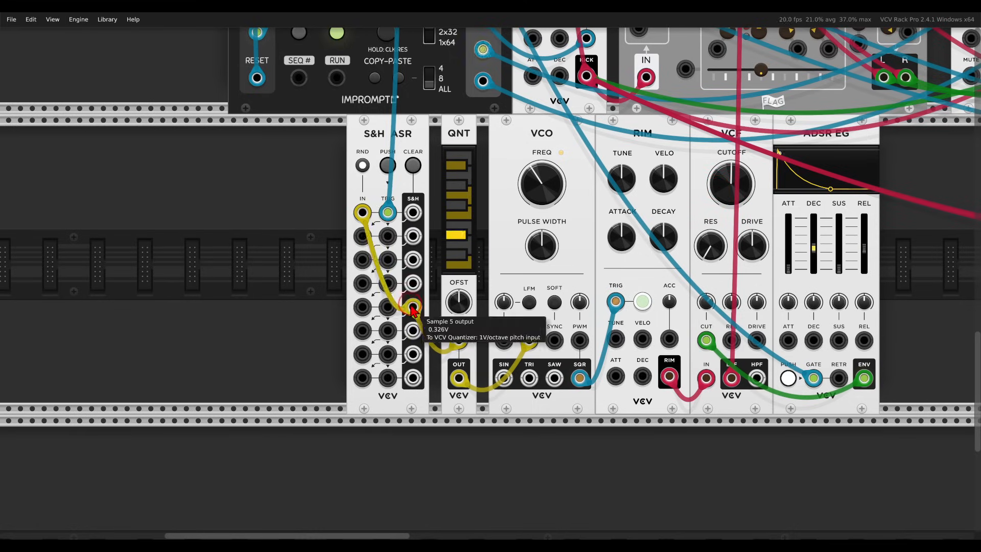
pyautogui.click(315, 260)
pyautogui.moveTo(728, 194); pyautogui.dragTo(719, 187)
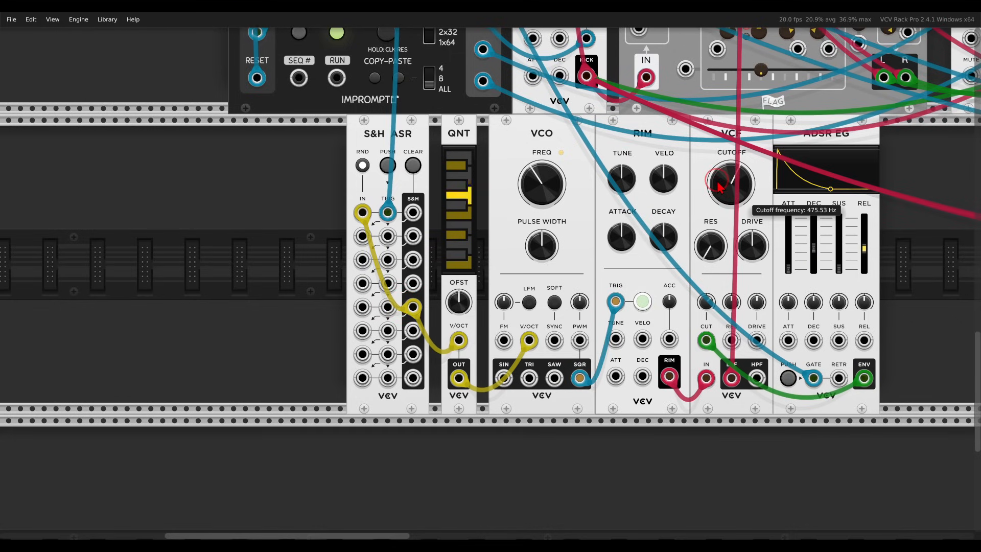
pyautogui.moveTo(728, 192)
pyautogui.mouseDown()
pyautogui.moveTo(709, 163)
pyautogui.moveTo(721, 203)
pyautogui.mouseUp()
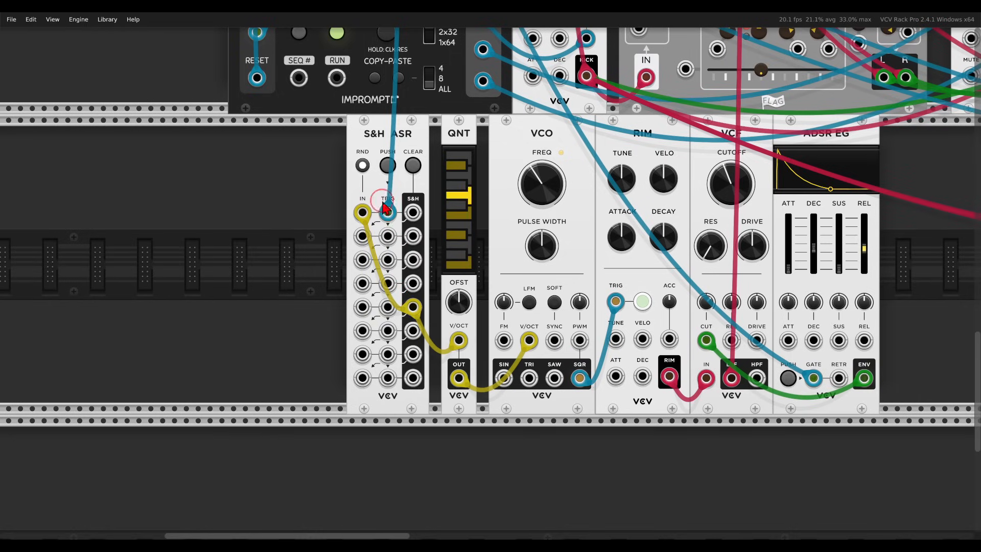
pyautogui.moveTo(721, 189); pyautogui.dragTo(708, 208)
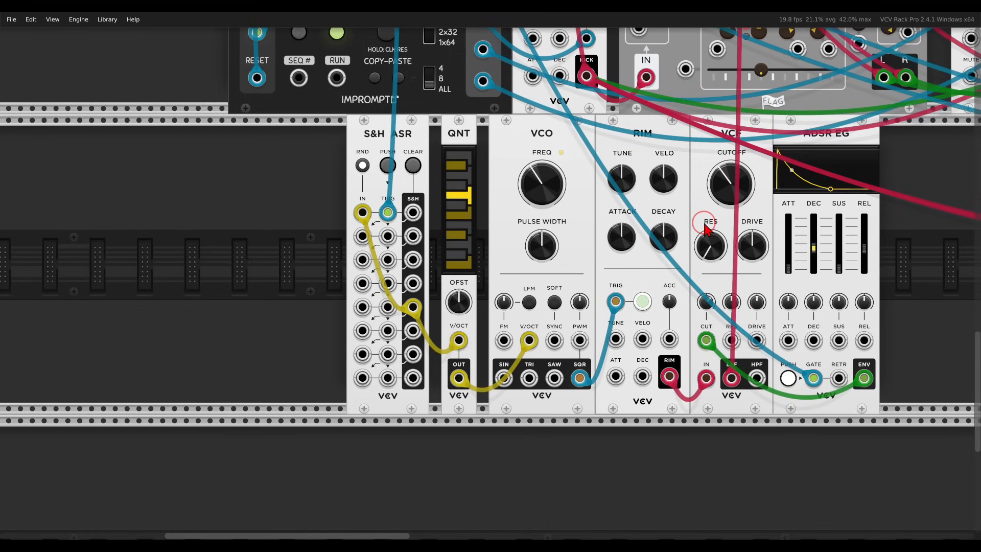
# Step: Move the VCF and ADSR EG away from RIM and add a CRASH module directly beside RIM
pyautogui.moveTo(709, 234); pyautogui.dragTo(615, 243)
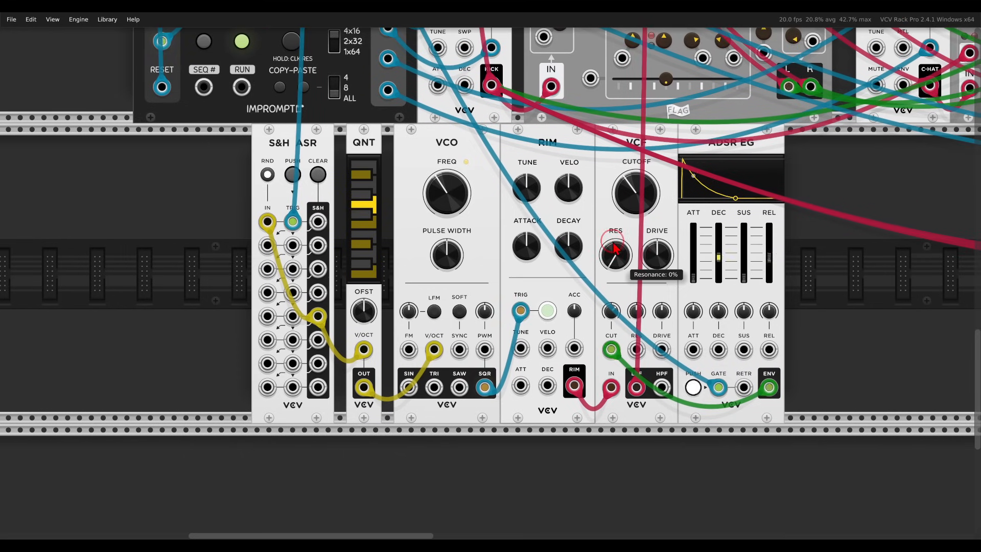
pyautogui.moveTo(849, 176); pyautogui.dragTo(799, 149)
pyautogui.doubleClick(648, 193)
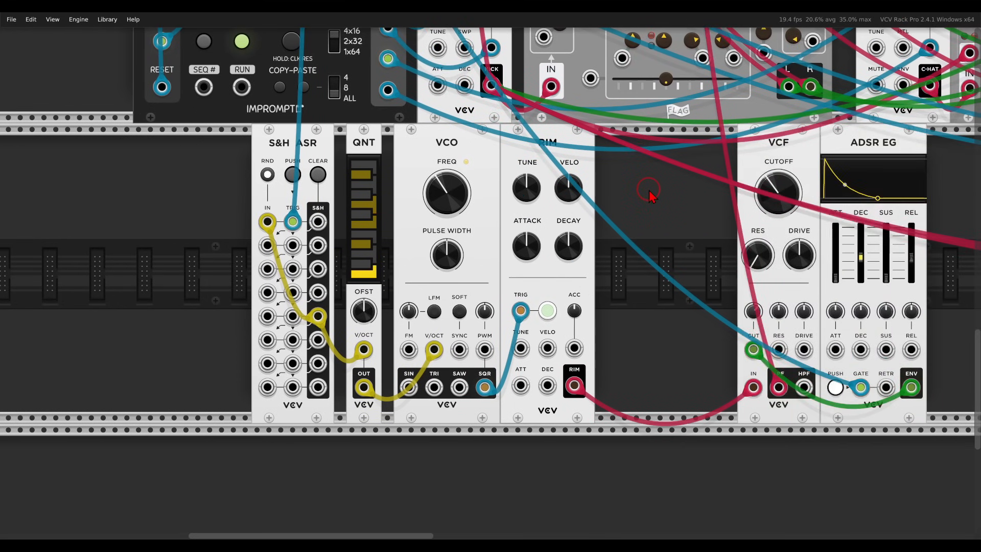
pyautogui.click(168, 482)
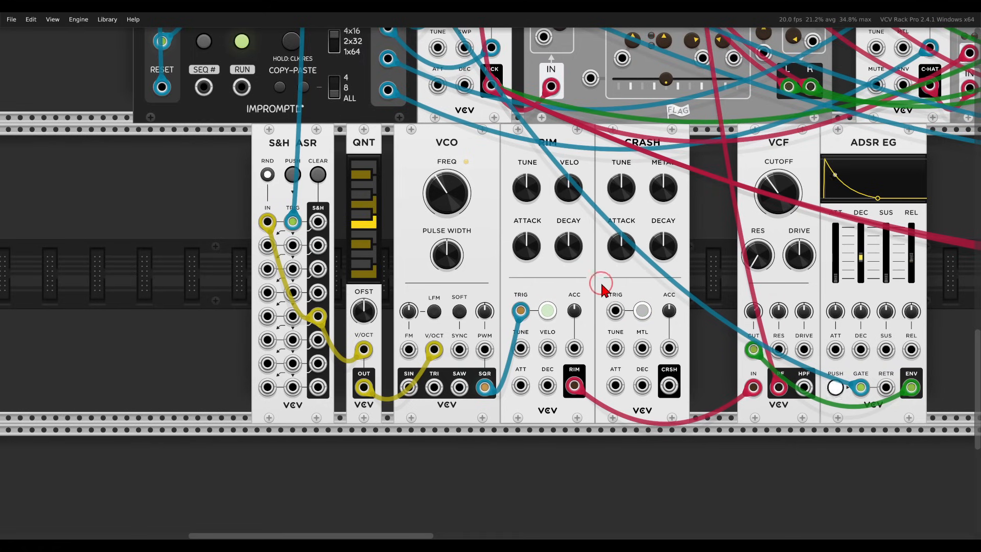
# Step: Patch RIM's output into CRASH's TRIG input
pyautogui.moveTo(658, 287); pyautogui.dragTo(629, 286)
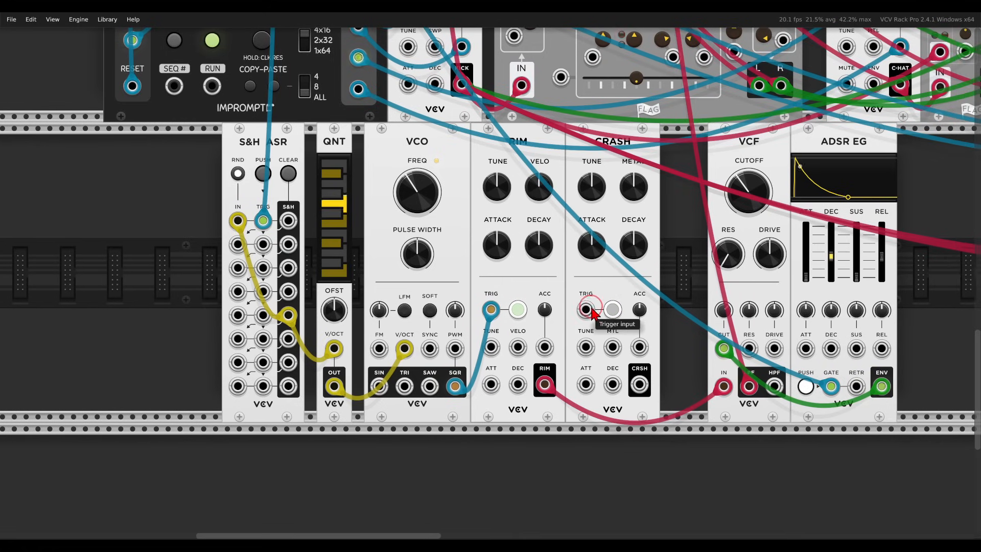
pyautogui.moveTo(586, 309); pyautogui.dragTo(555, 369)
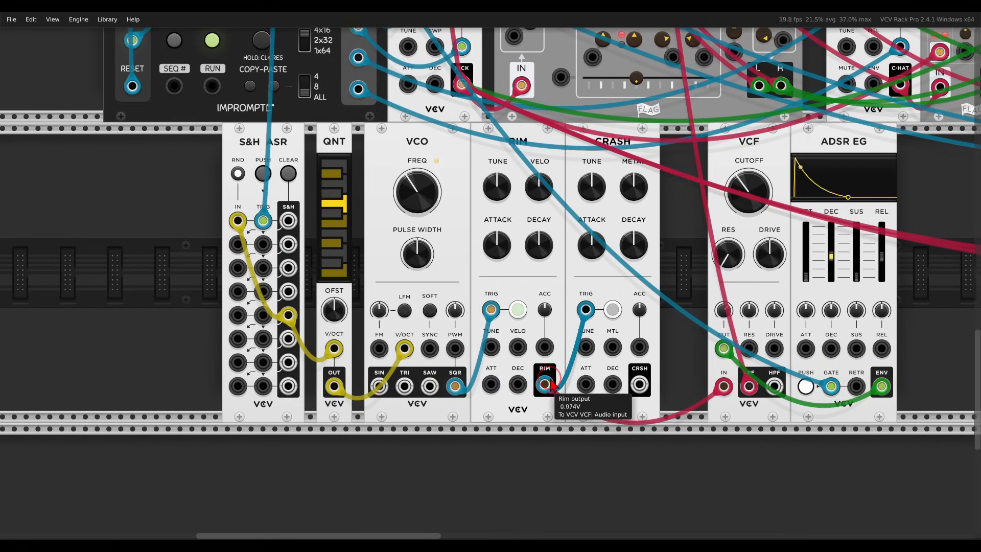
pyautogui.moveTo(609, 287); pyautogui.dragTo(554, 287)
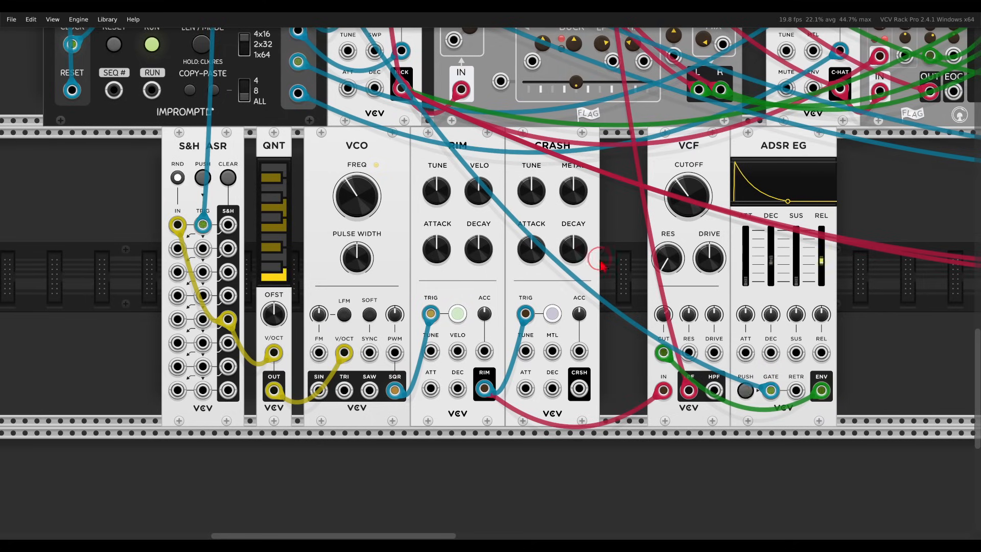
# Step: Add a FADE crossfader module between CRASH and the VCF
pyautogui.hscroll(2, 587, 254)
pyautogui.moveTo(596, 249); pyautogui.dragTo(720, 243)
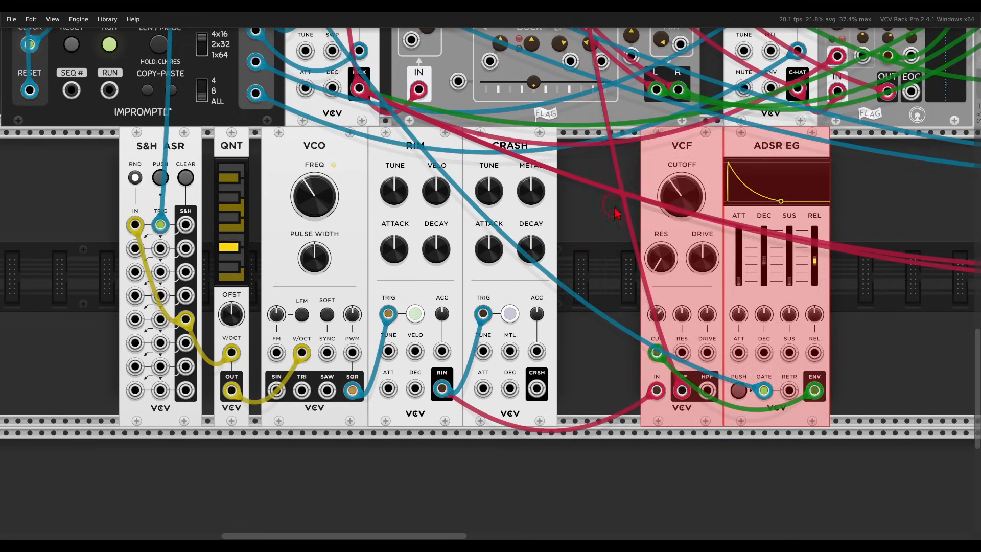
pyautogui.rightClick(593, 248)
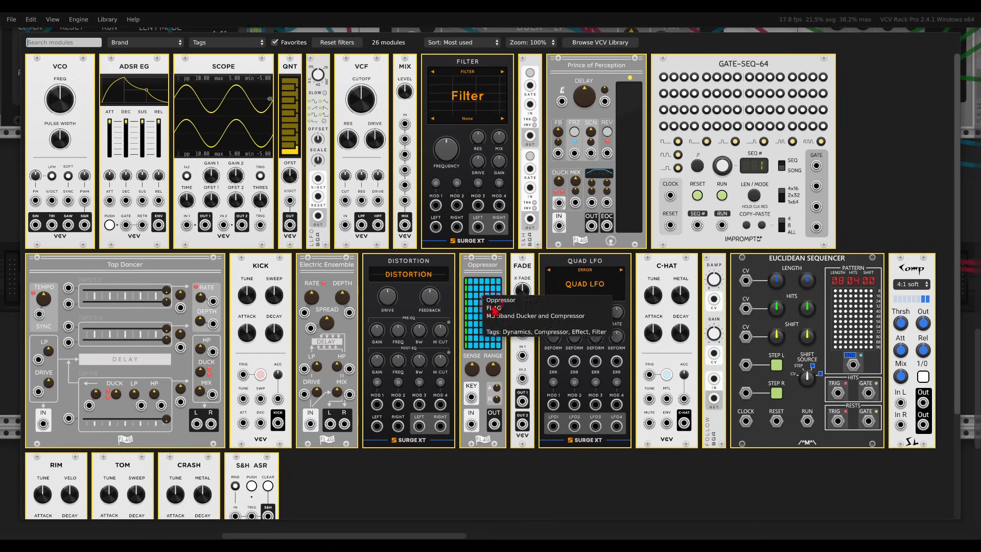
pyautogui.click(531, 271)
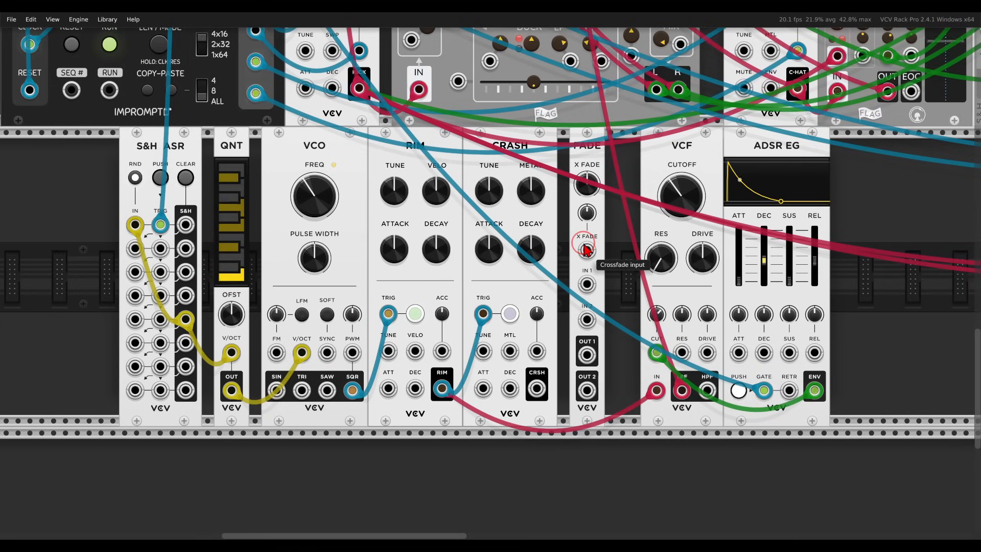
# Step: Route RIM into FADE's IN 1 and CRASH into IN 2, and patch OUT 1 into the VCF's audio input
pyautogui.moveTo(656, 390); pyautogui.dragTo(587, 284)
pyautogui.click(538, 390)
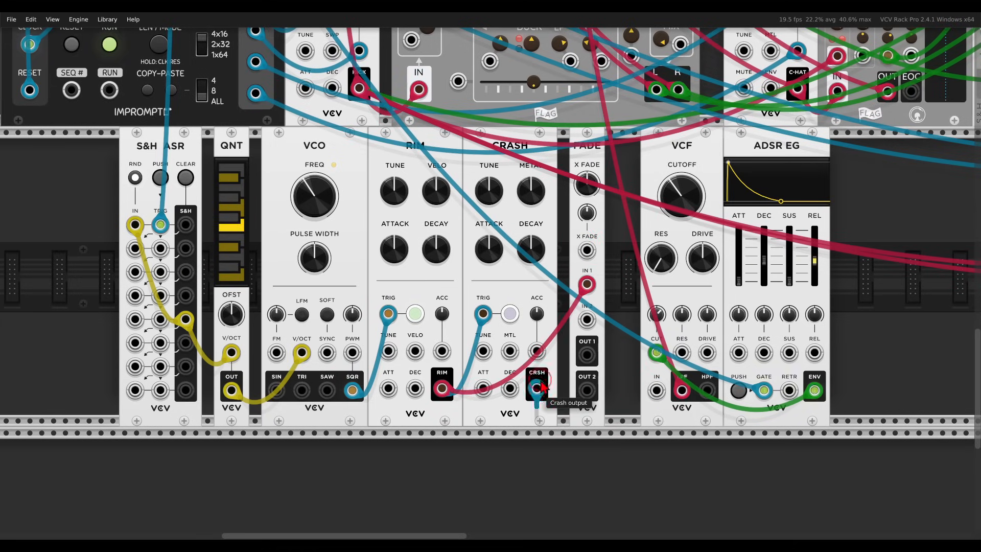
pyautogui.moveTo(538, 390); pyautogui.dragTo(588, 322)
pyautogui.moveTo(588, 356); pyautogui.dragTo(658, 392)
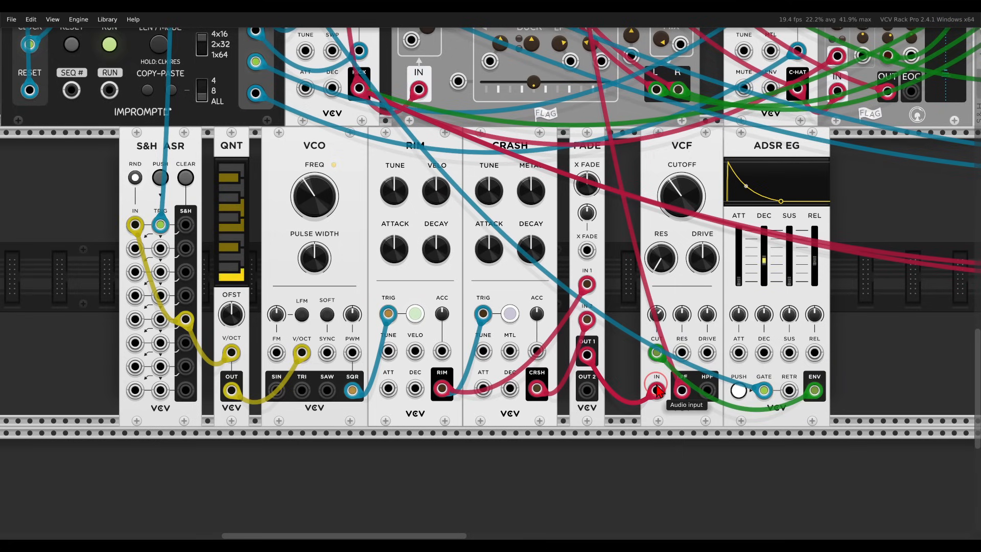
# Step: Sweep FADE's crossfade between RIM and CRASH, and open up the VCF cutoff
pyautogui.moveTo(587, 185); pyautogui.dragTo(601, 272)
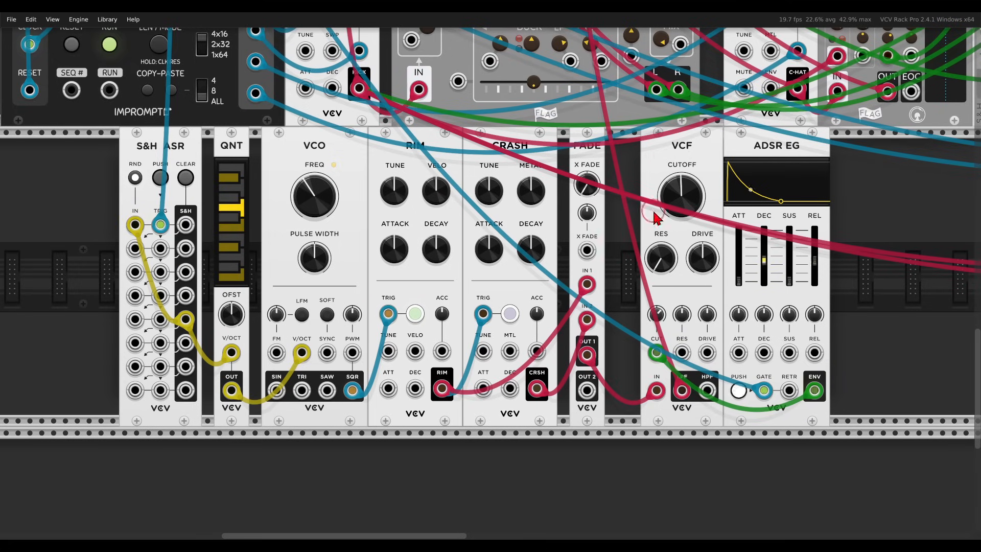
pyautogui.moveTo(676, 208); pyautogui.dragTo(676, 201)
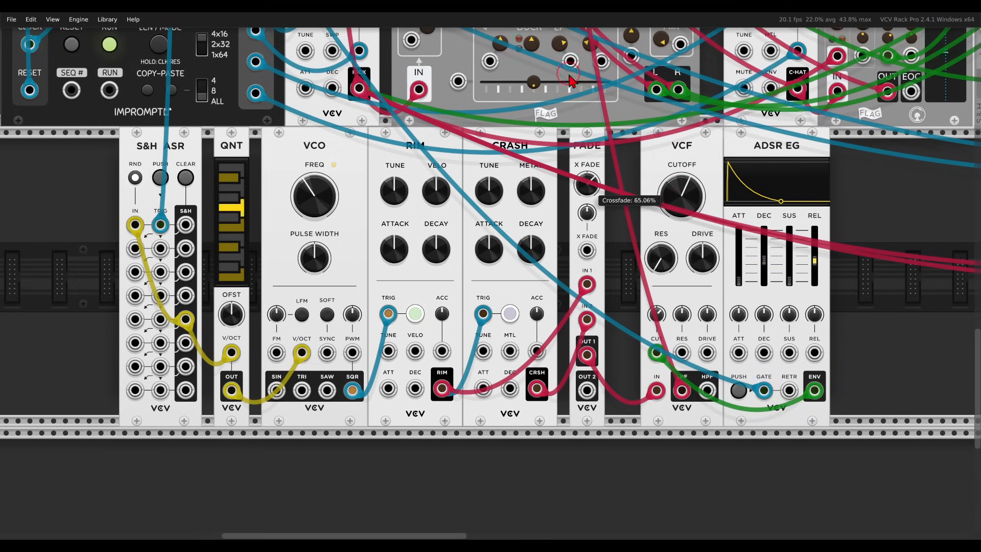
pyautogui.moveTo(585, 183); pyautogui.dragTo(562, 96)
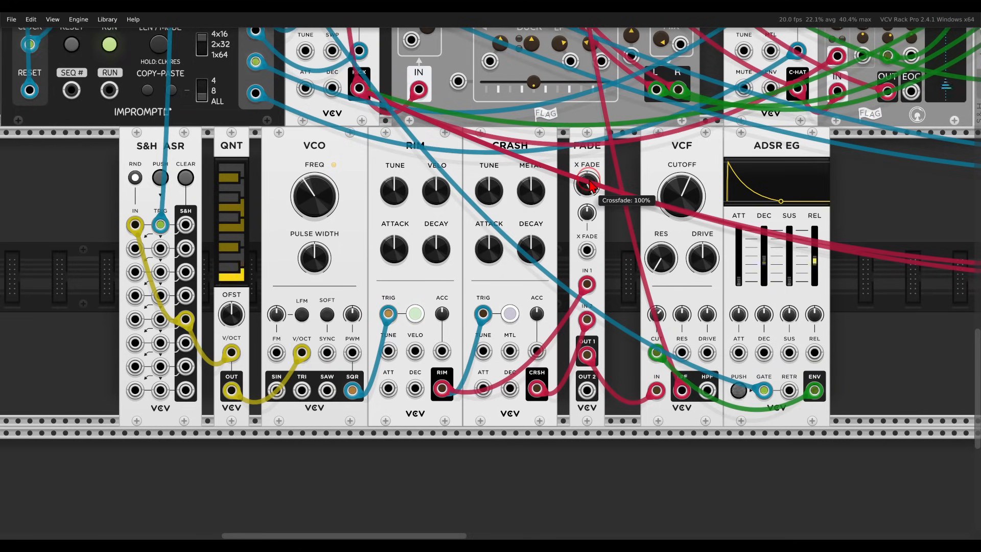
# Step: Place FADE directly against CRASH, and add a Surge XT Quad LFO between FADE and the VCF
pyautogui.moveTo(591, 135); pyautogui.dragTo(578, 136)
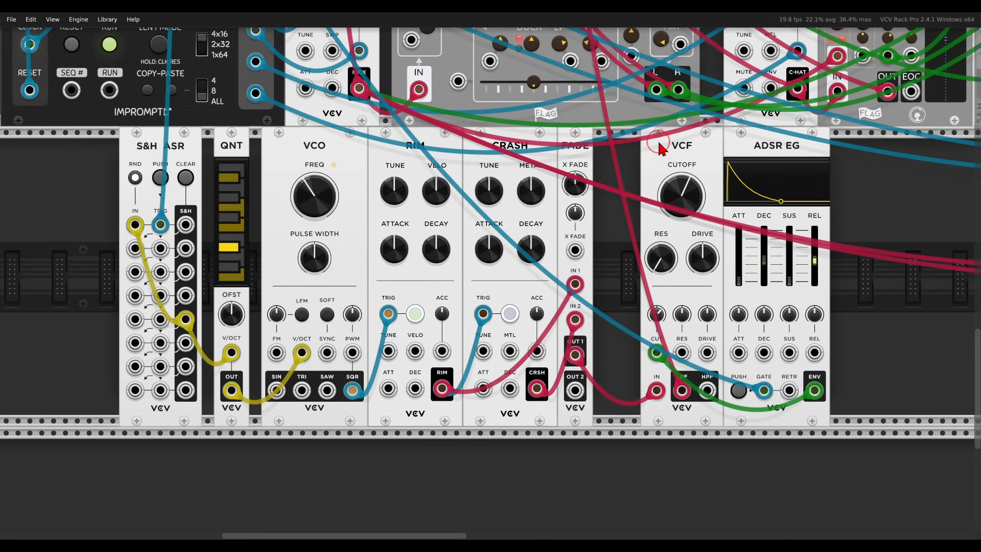
pyautogui.moveTo(654, 139); pyautogui.dragTo(788, 134)
pyautogui.rightClick(655, 193)
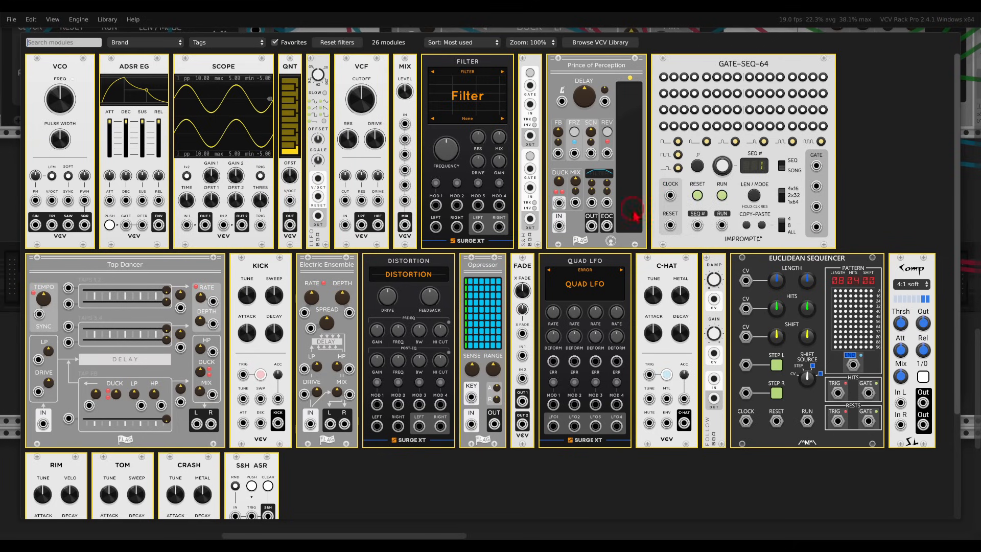
pyautogui.click(631, 278)
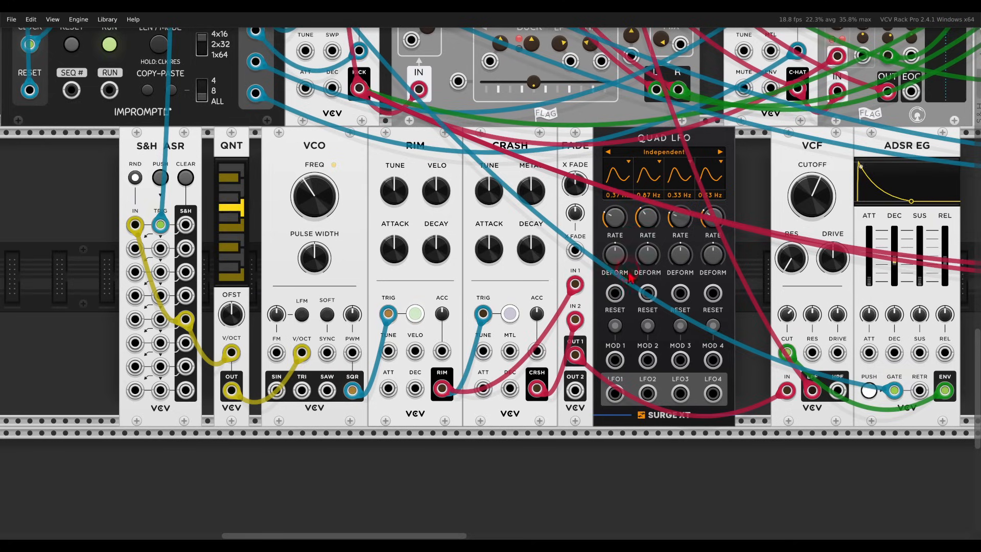
# Step: Patch the Quad LFO's LFO1 output into FADE's X FADE input and raise the crossfade CV amount
pyautogui.click(615, 179)
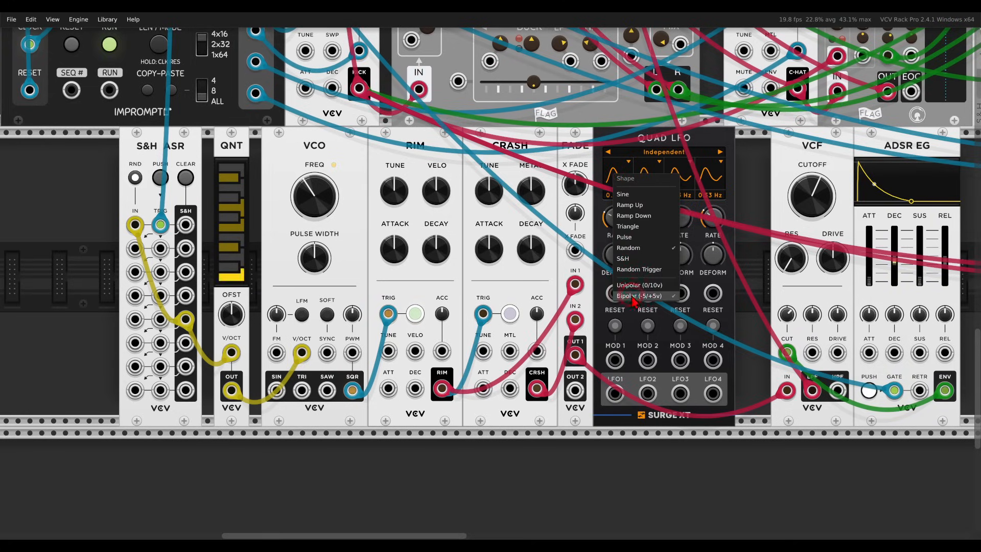
pyautogui.click(745, 212)
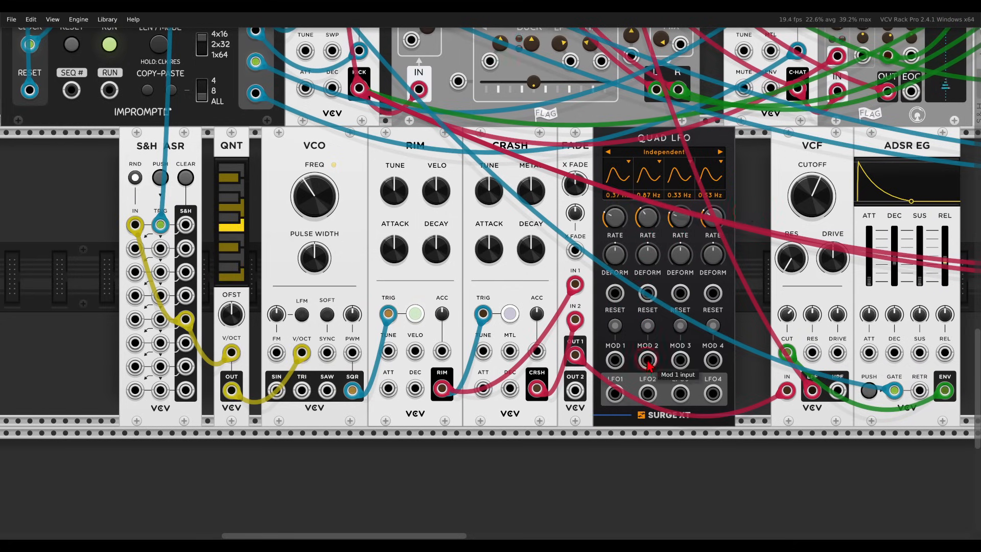
pyautogui.moveTo(615, 393); pyautogui.dragTo(576, 251)
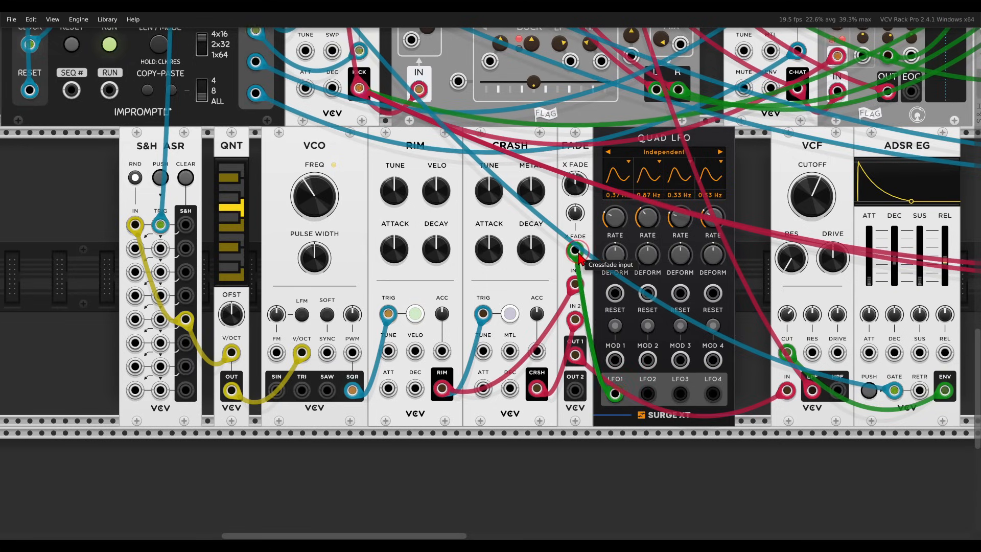
pyautogui.click(575, 217)
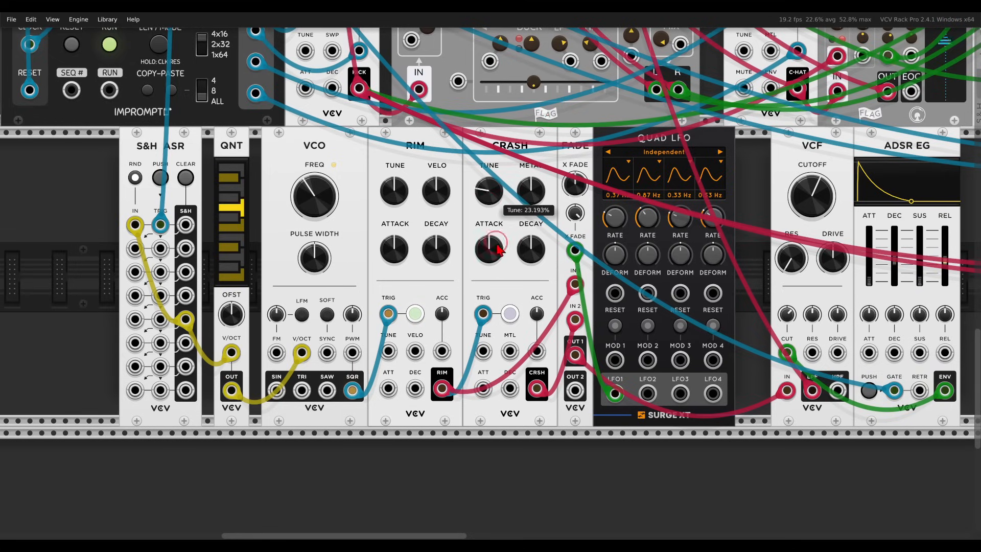
# Step: Audition the CRASH and RIM tuning, and patch LFO2 into CRASH's TUNE input and LFO3 into RIM's TUNE input
pyautogui.moveTo(498, 248); pyautogui.dragTo(482, 129)
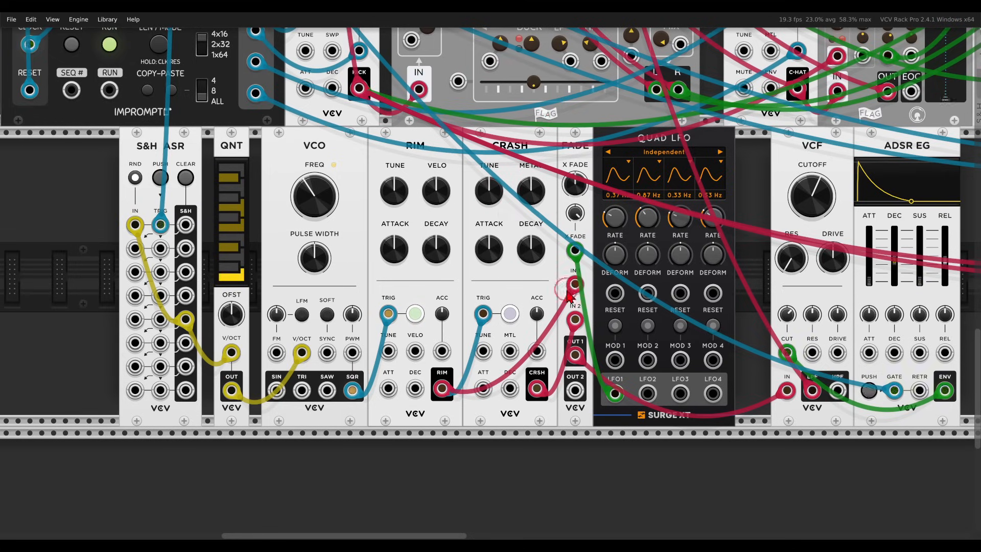
pyautogui.moveTo(648, 393); pyautogui.dragTo(483, 349)
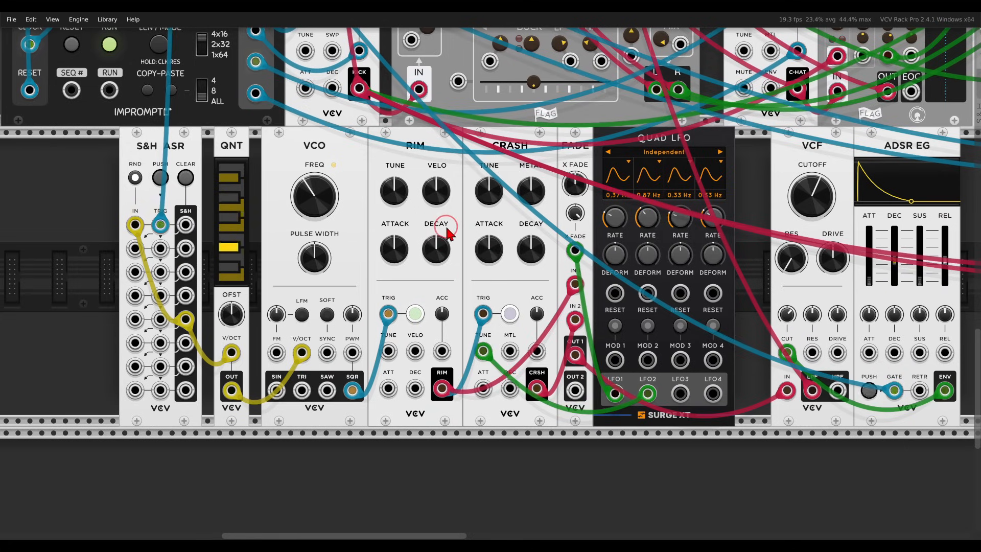
pyautogui.moveTo(399, 241); pyautogui.dragTo(391, 152)
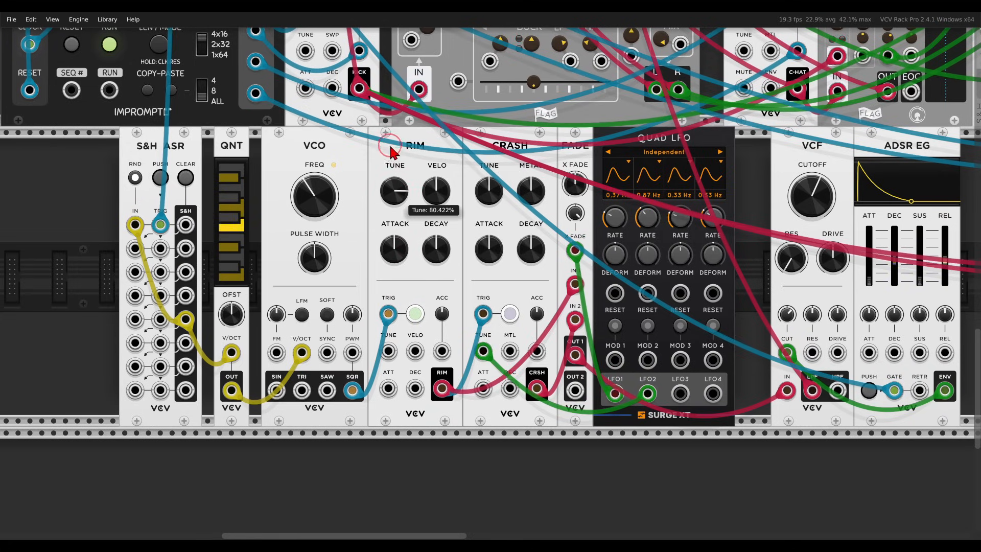
pyautogui.moveTo(396, 207); pyautogui.dragTo(397, 207)
pyautogui.moveTo(680, 394); pyautogui.dragTo(395, 357)
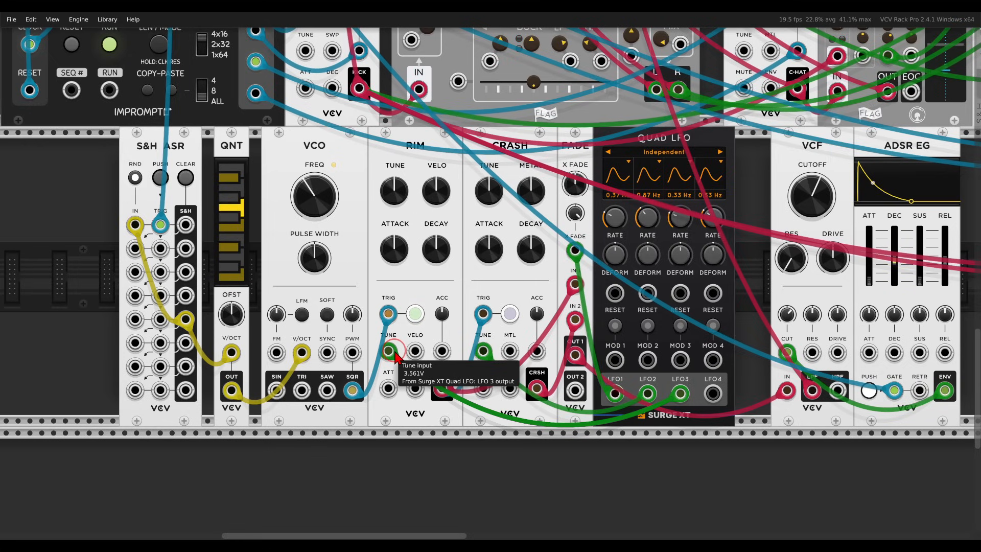
# Step: Close the gap between the Quad LFO and VCF, and add a second Prince of Perception beside the ADSR EG
pyautogui.moveTo(746, 272); pyautogui.dragTo(551, 280)
pyautogui.moveTo(812, 215); pyautogui.dragTo(587, 177)
pyautogui.scroll(-2, 677, 236)
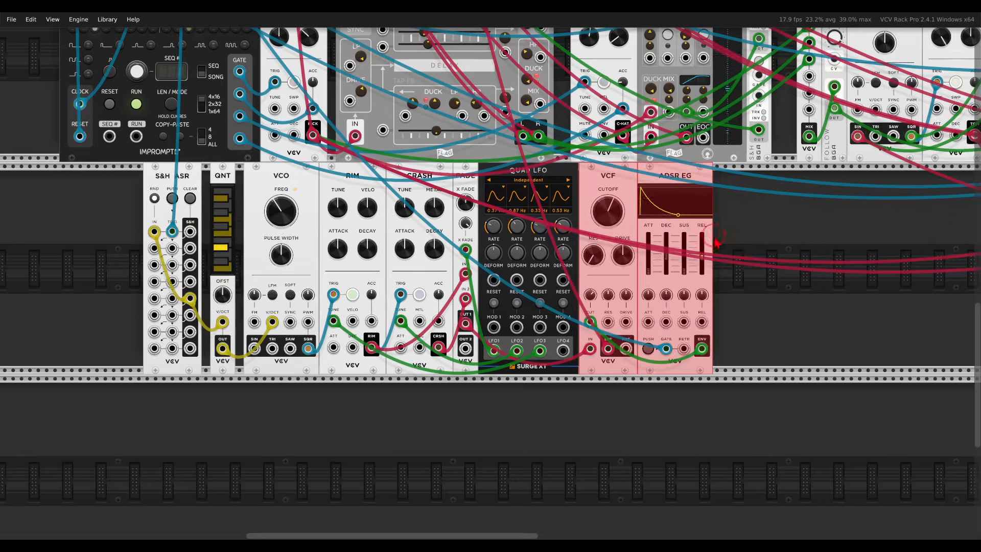
pyautogui.click(759, 231)
pyautogui.rightClick(758, 232)
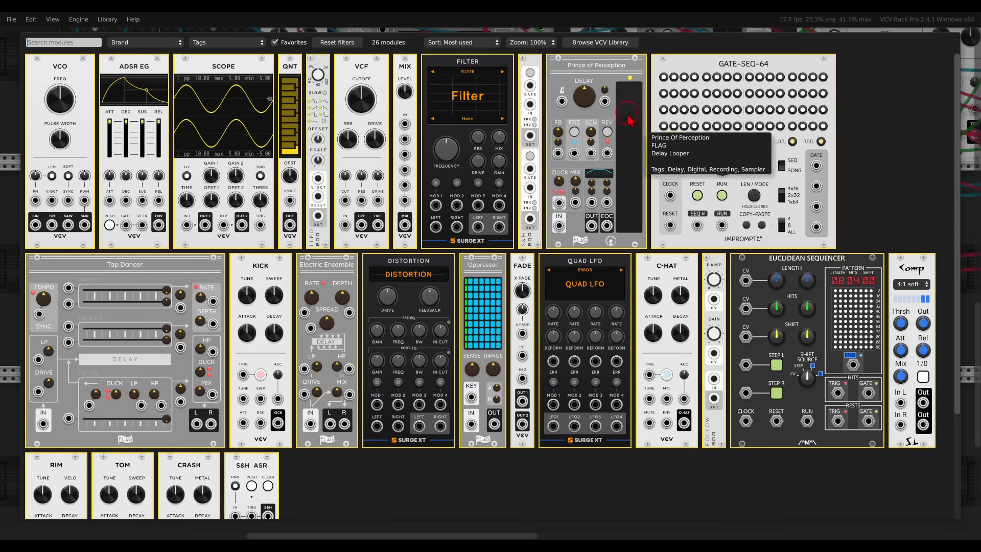
pyautogui.click(609, 94)
pyautogui.moveTo(764, 187); pyautogui.dragTo(678, 257)
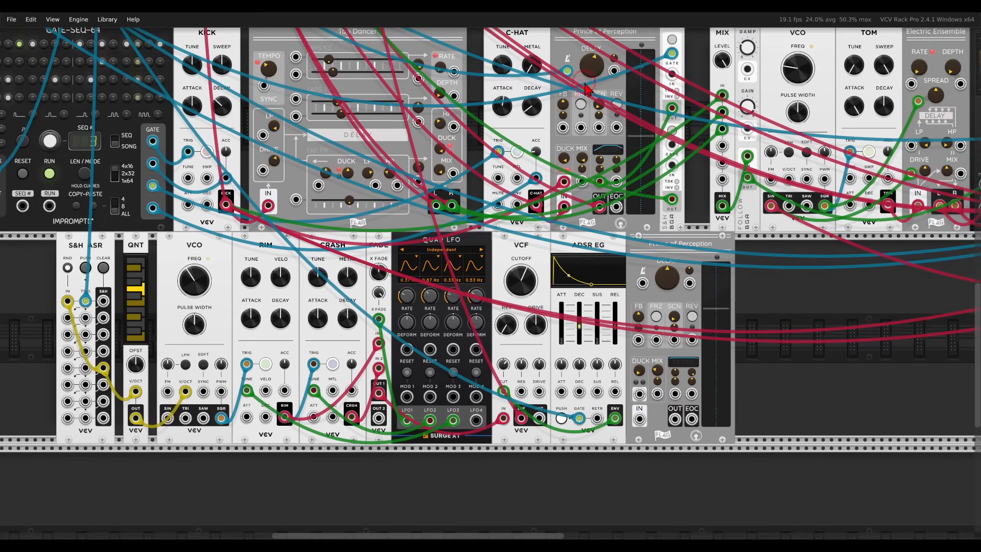
# Step: Patch the first Prince of Perception's clock source into the new one's clock input, and KICK's output into its duck input
pyautogui.moveTo(568, 71); pyautogui.dragTo(642, 283)
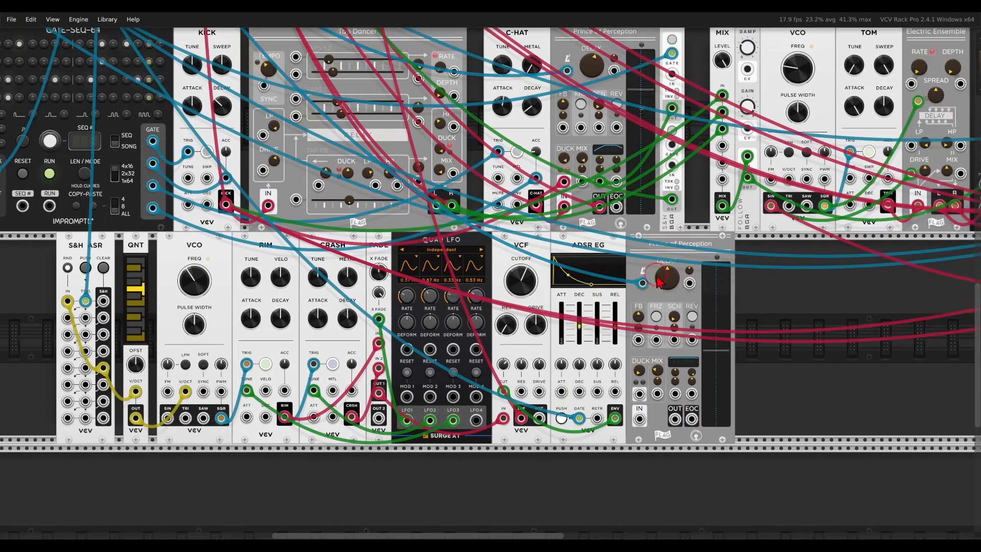
pyautogui.click(663, 280)
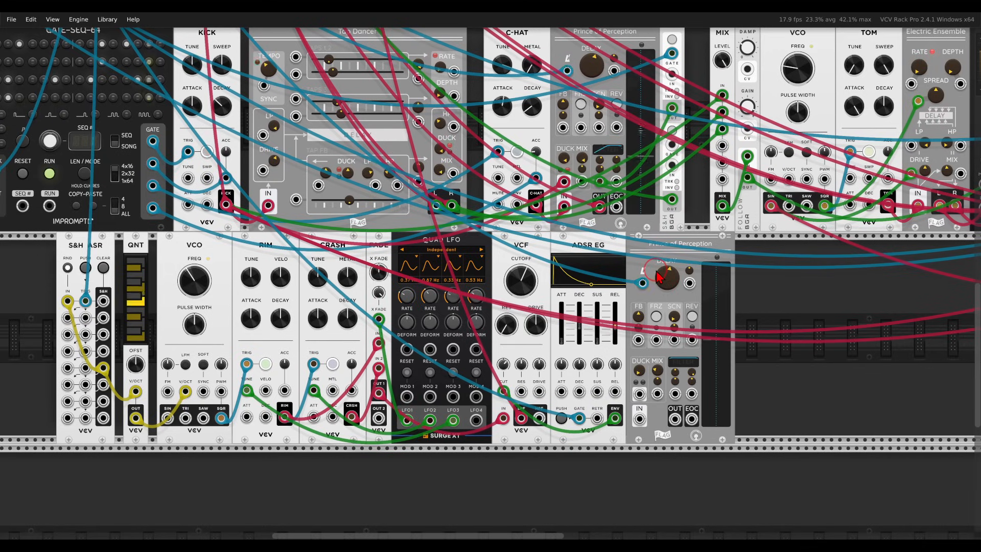
pyautogui.moveTo(600, 206); pyautogui.dragTo(639, 394)
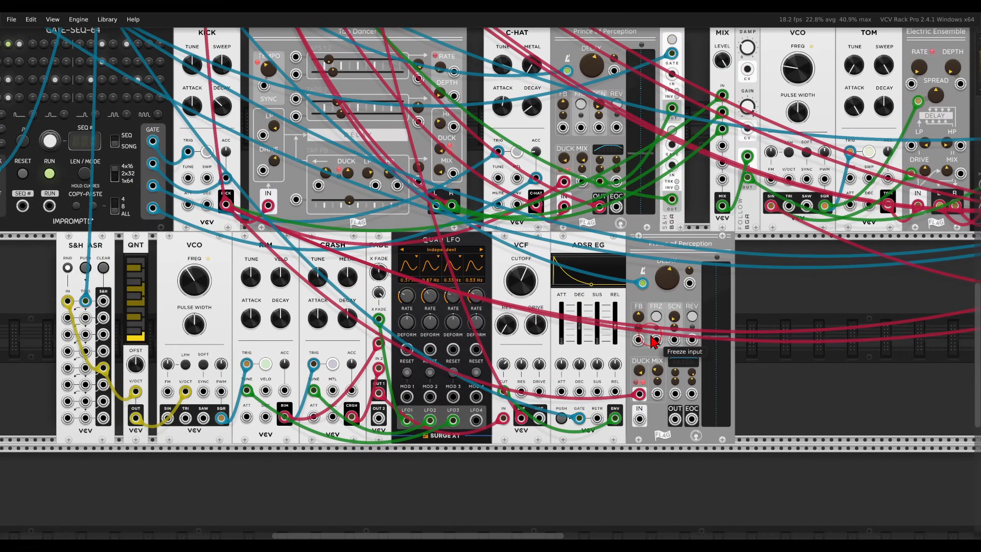
# Step: Insert the new Prince of Perception between the VCF's LPF output and the mixer, and adjust its built-in filter
pyautogui.moveTo(654, 342); pyautogui.dragTo(521, 419)
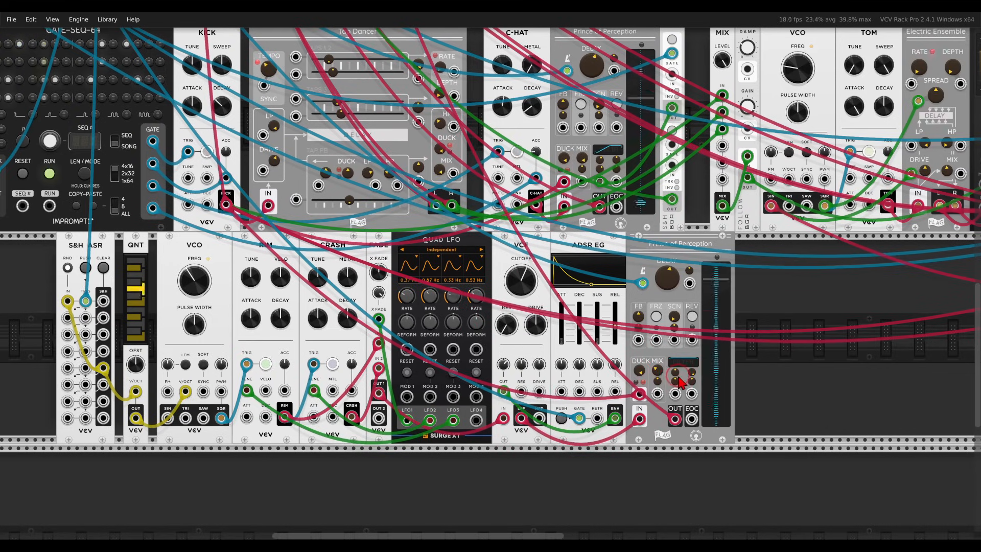
pyautogui.scroll(3, 680, 379)
pyautogui.moveTo(680, 383); pyautogui.dragTo(665, 347)
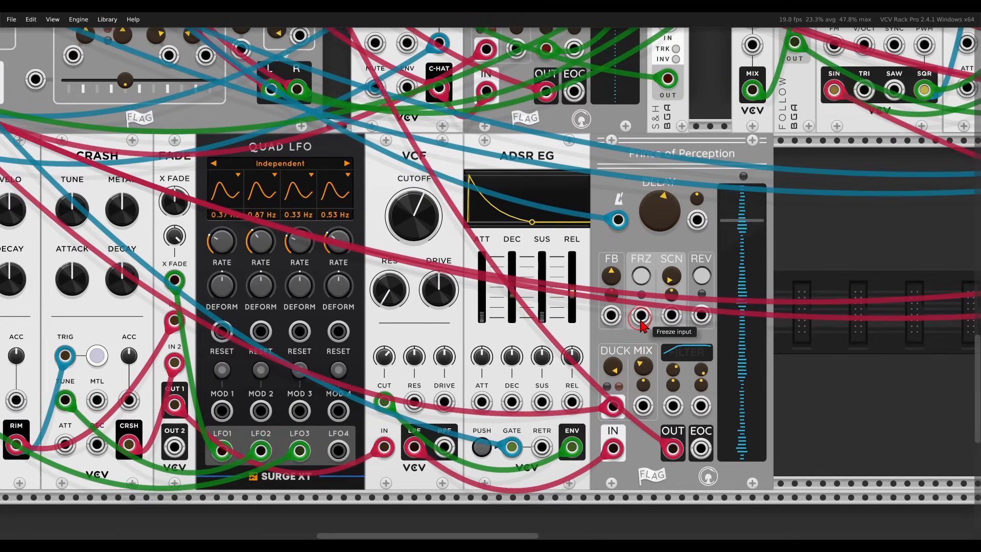
# Step: Label the mixer's eighth channel SEQ
pyautogui.scroll(-3, 642, 320)
pyautogui.moveTo(505, 256); pyautogui.dragTo(466, 469)
pyautogui.scroll(-2, 512, 292)
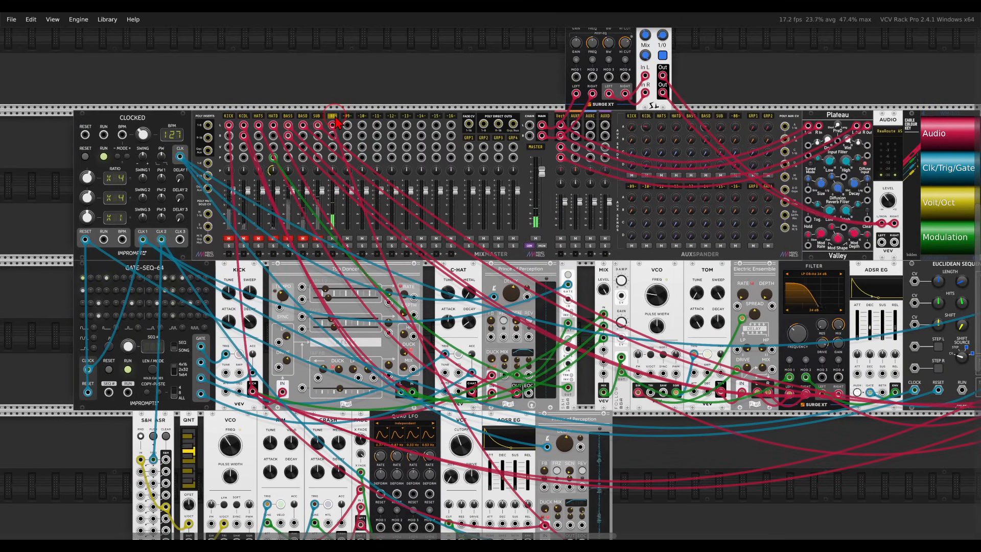
pyautogui.write('EQ')
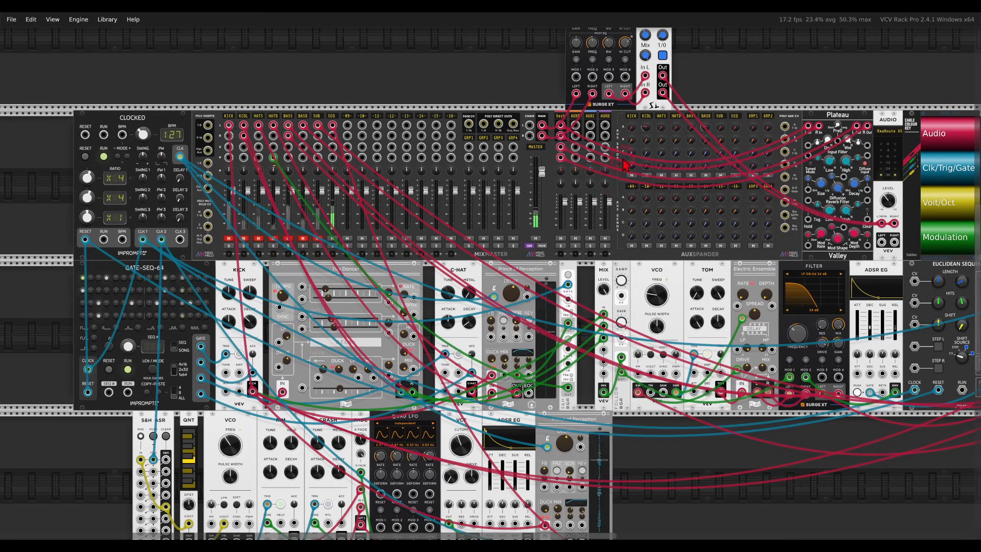
# Step: Set the SEQ channel's Verb send to about -21.6 dB and adjust the VCF's cutoff frequency
pyautogui.moveTo(742, 138); pyautogui.dragTo(725, 111)
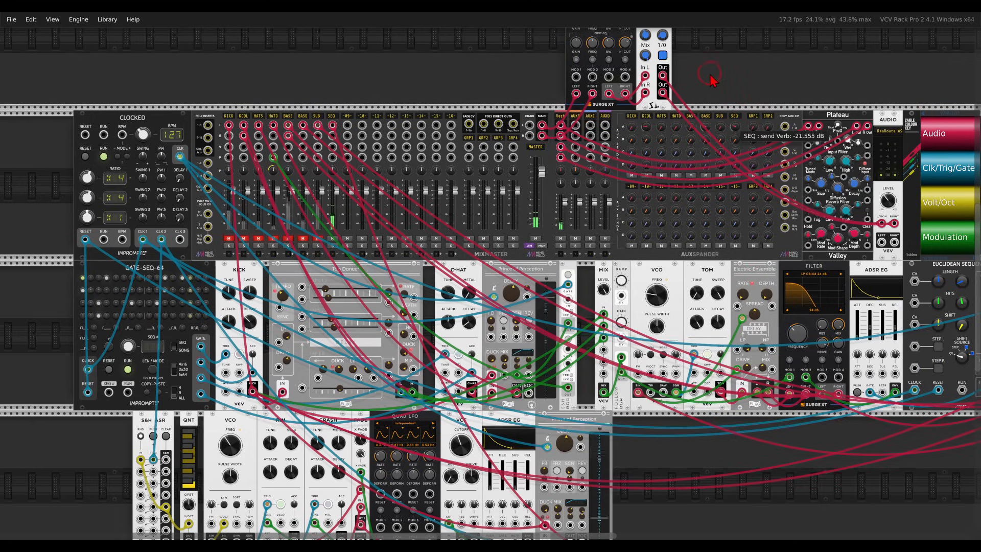
pyautogui.moveTo(707, 74); pyautogui.dragTo(708, 75)
pyautogui.moveTo(557, 391); pyautogui.dragTo(690, 186)
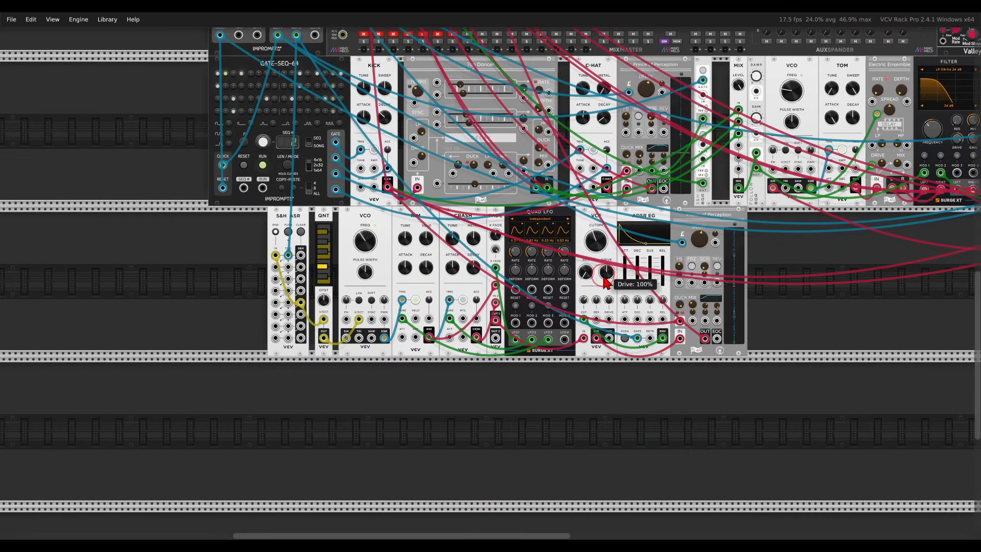
pyautogui.scroll(2, 604, 269)
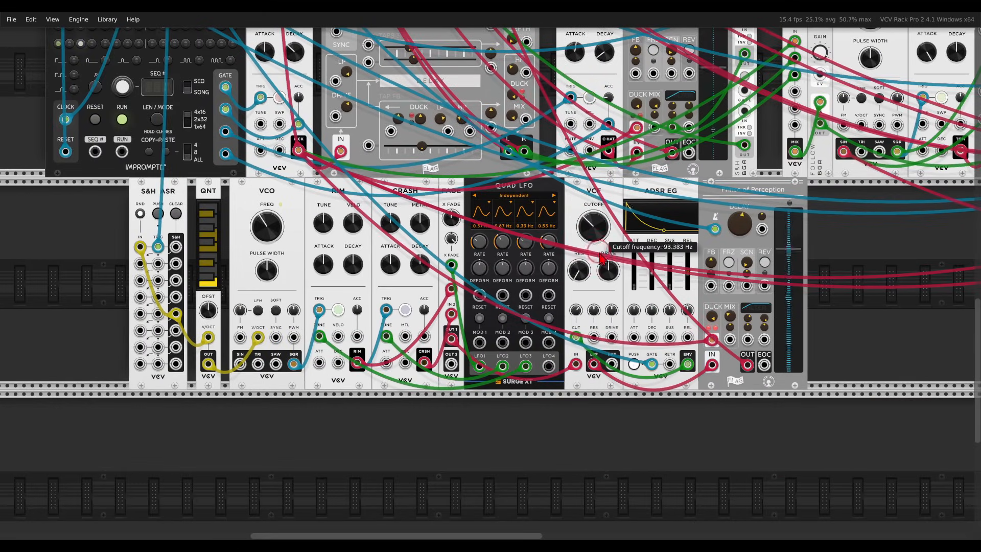
pyautogui.moveTo(596, 244)
pyautogui.mouseDown()
pyautogui.moveTo(578, 194)
pyautogui.moveTo(592, 253)
pyautogui.mouseUp()
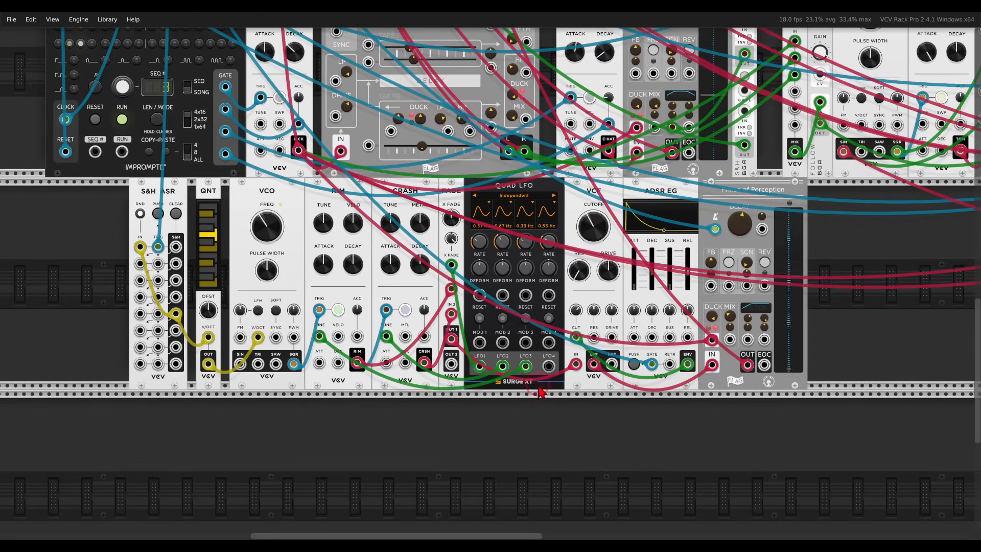
# Step: Patch the Quad LFO's LFO4 output into SEQ's pan input on the mixer, and set LFO4's rate to 3.28 Hz
pyautogui.moveTo(547, 364); pyautogui.dragTo(411, 113)
pyautogui.scroll(-1, 471, 257)
pyautogui.scroll(-5, 471, 257)
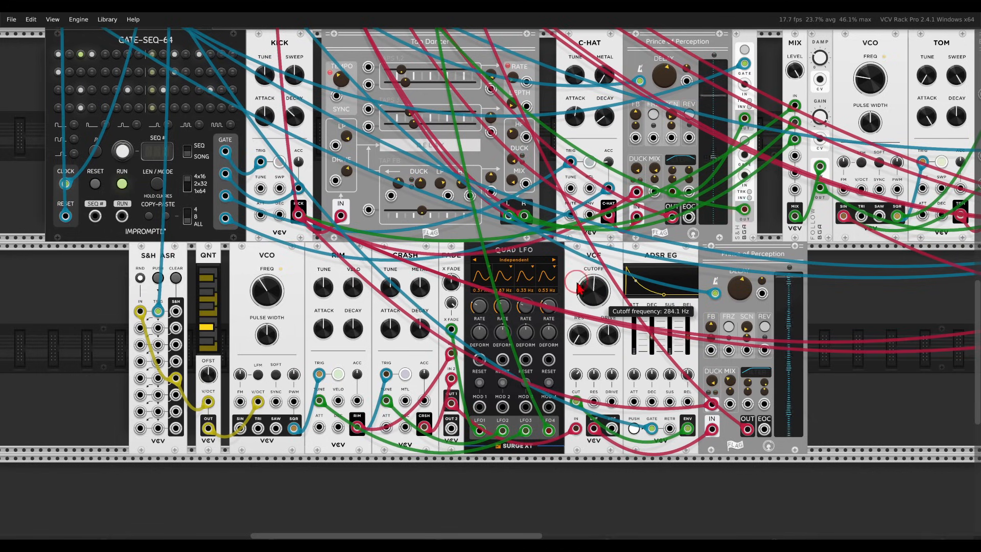
pyautogui.moveTo(548, 305); pyautogui.dragTo(579, 290)
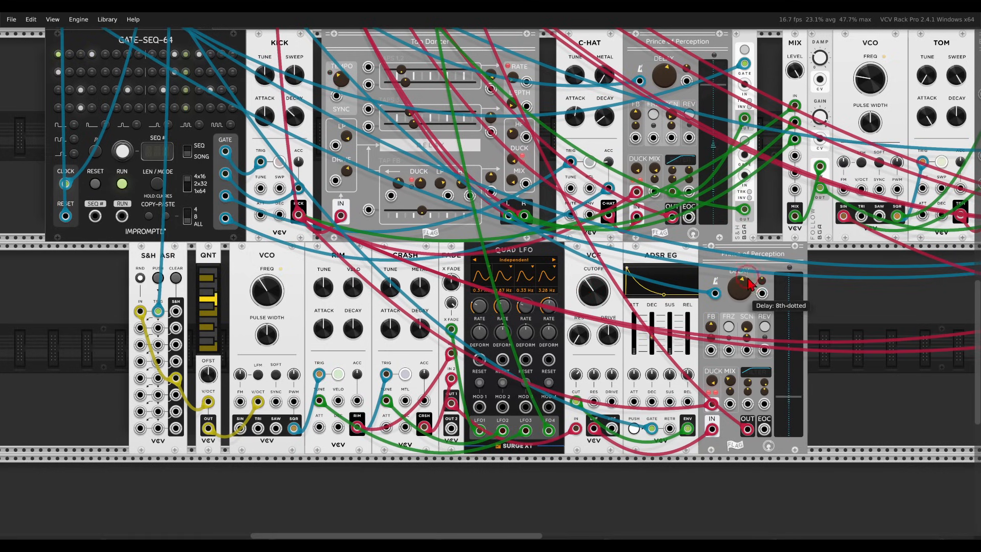
# Step: Slide the melodic voice's row of modules left until it lines up with the edge of GATE-SEQ-64
pyautogui.moveTo(791, 261); pyautogui.dragTo(697, 261)
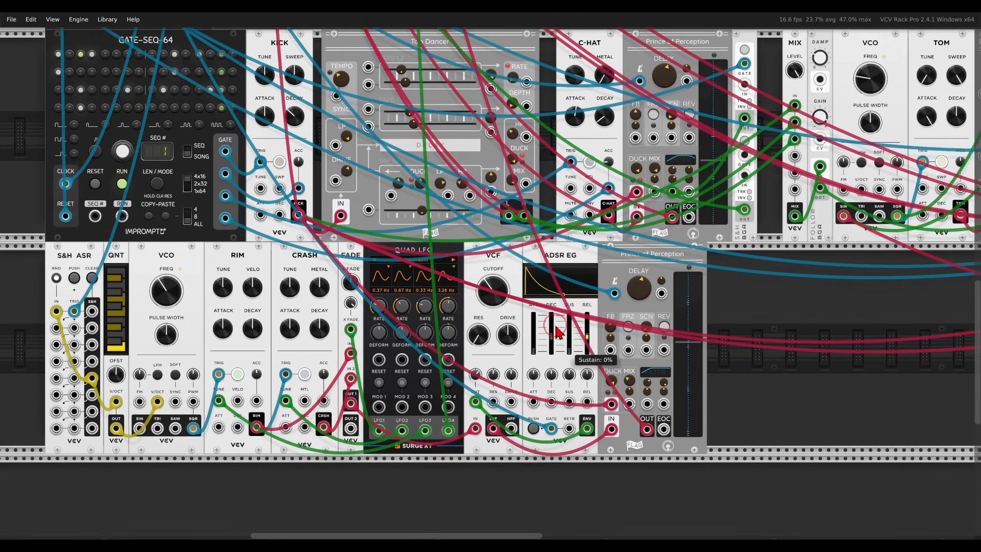
# Step: Try out the swing amount of Clocked's second clock output
pyautogui.moveTo(289, 120); pyautogui.dragTo(613, 358)
pyautogui.scroll(2, 431, 187)
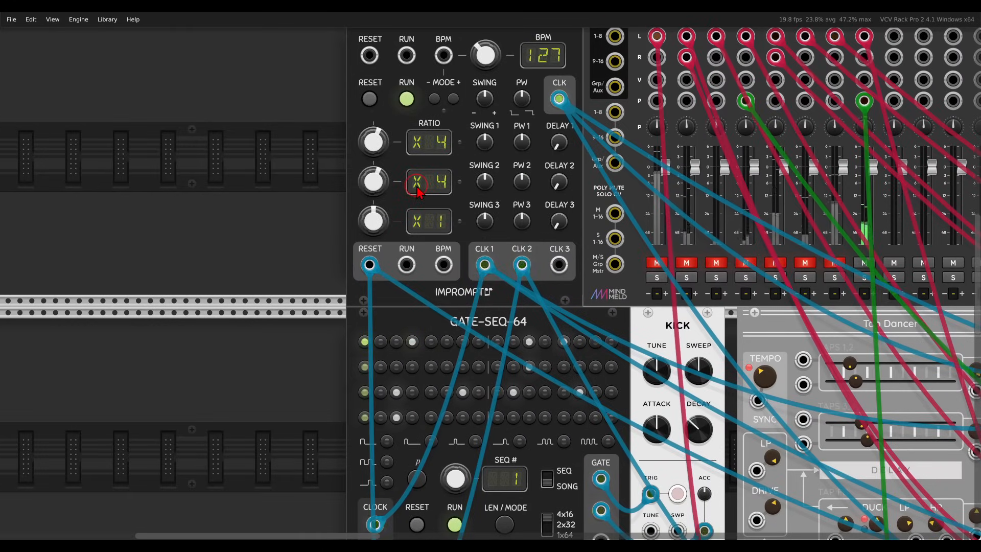
pyautogui.moveTo(724, 428); pyautogui.dragTo(649, 456)
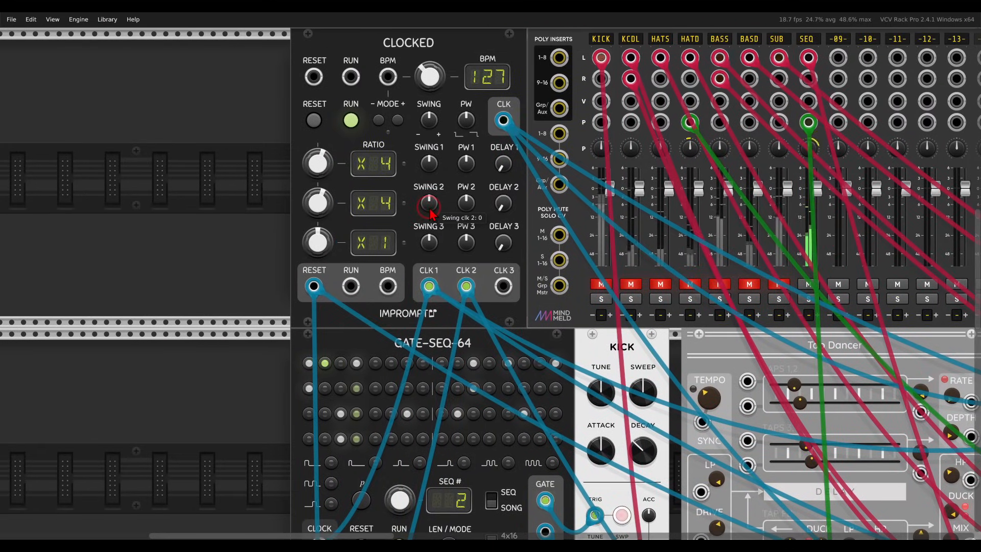
pyautogui.moveTo(428, 212); pyautogui.dragTo(450, 208)
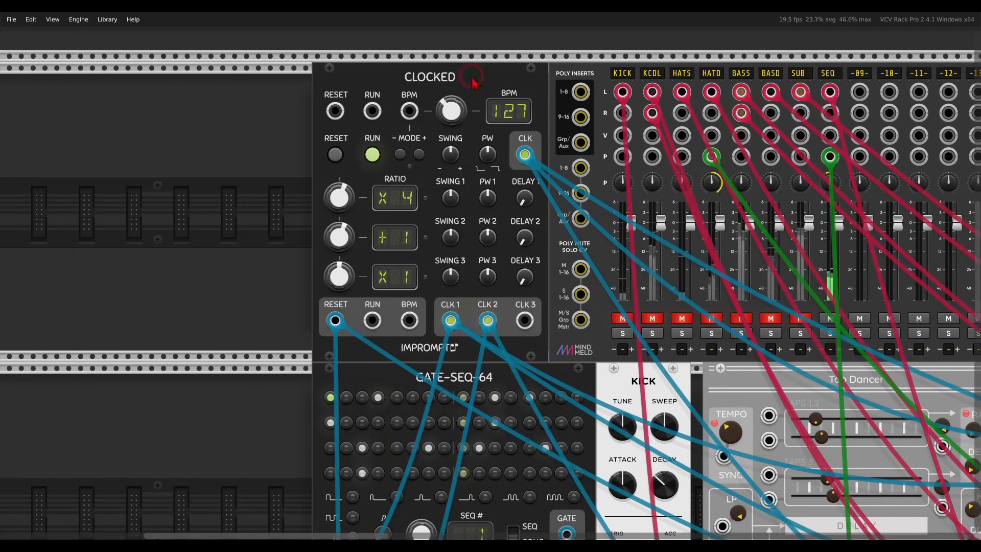
# Step: Shift Clocked left to make room, add its CLK-X expander, and move the pair back toward the mixer
pyautogui.moveTo(472, 82); pyautogui.dragTo(309, 82)
pyautogui.rightClick(310, 83)
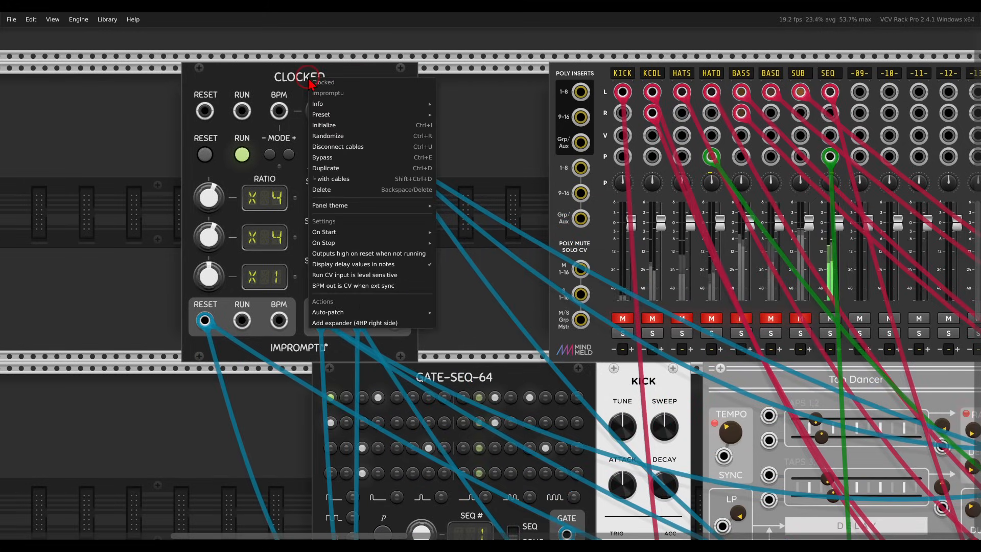
pyautogui.click(327, 323)
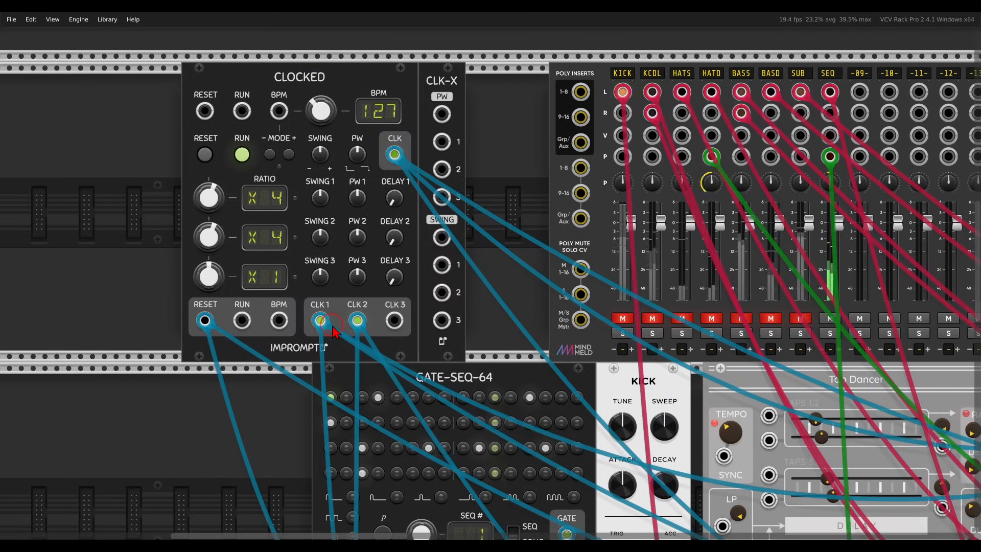
pyautogui.moveTo(258, 90); pyautogui.dragTo(291, 93)
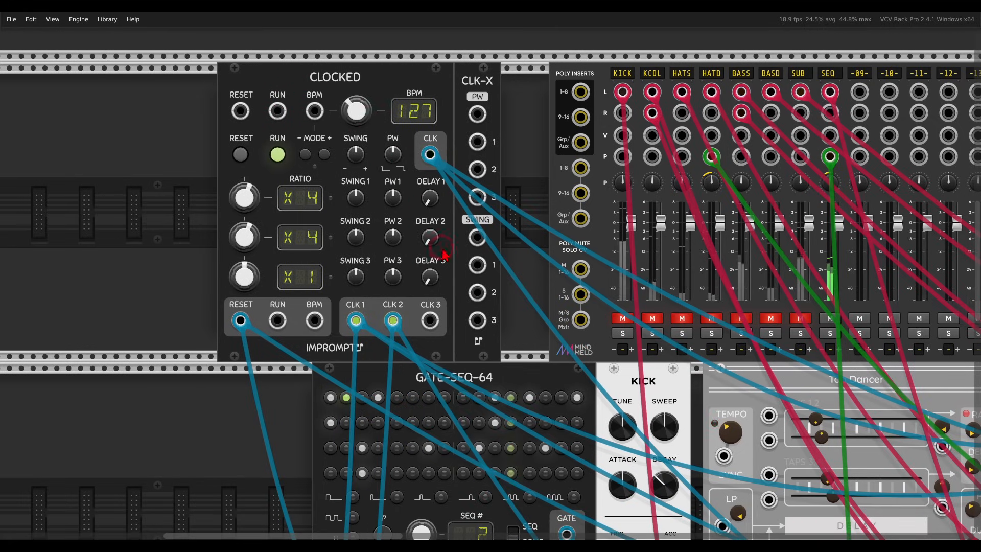
# Step: Add an LLFO between CLK-X and the mixer, and patch its output into CLK-X's swing 2 input
pyautogui.rightClick(519, 189)
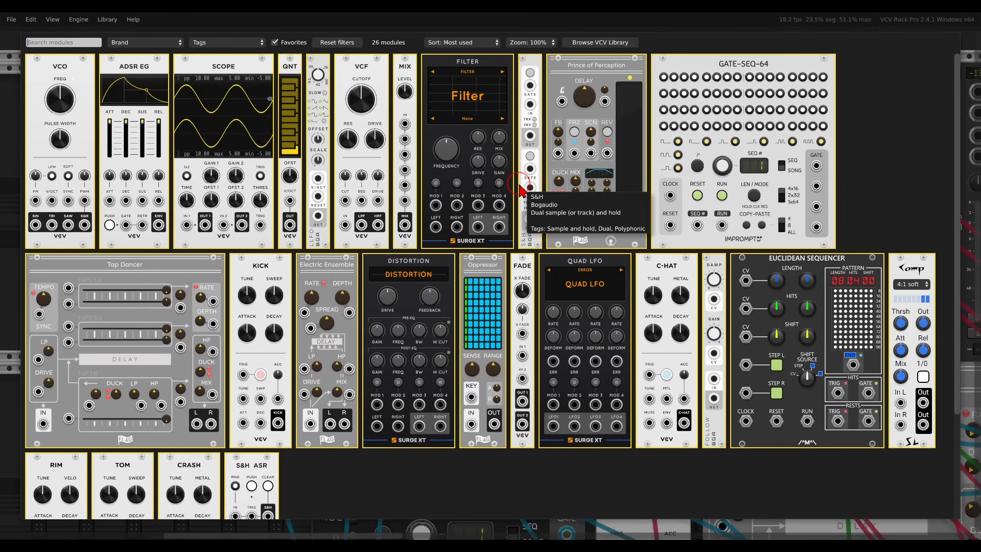
pyautogui.click(324, 127)
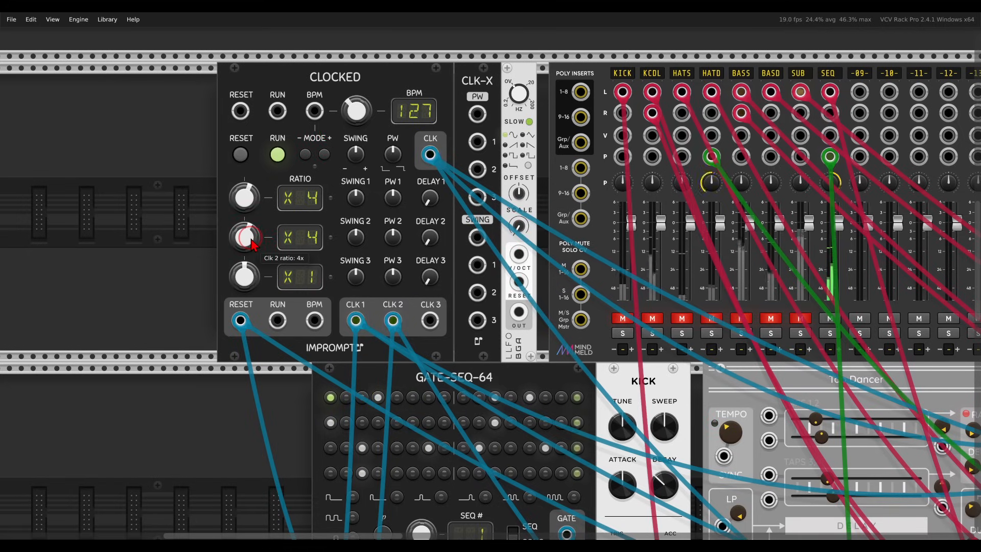
pyautogui.moveTo(518, 312); pyautogui.dragTo(488, 302)
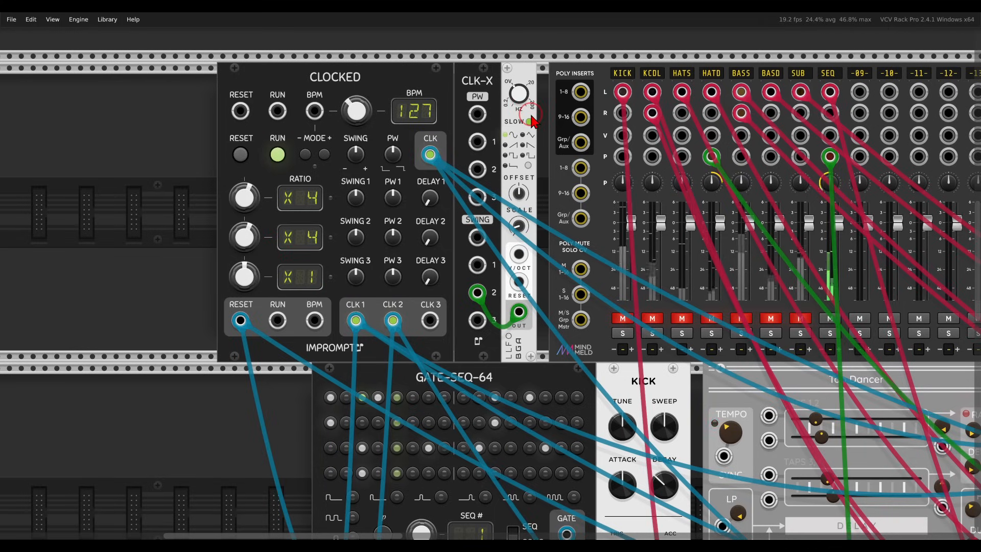
pyautogui.moveTo(522, 94)
pyautogui.moveTo(525, 115); pyautogui.dragTo(524, 135)
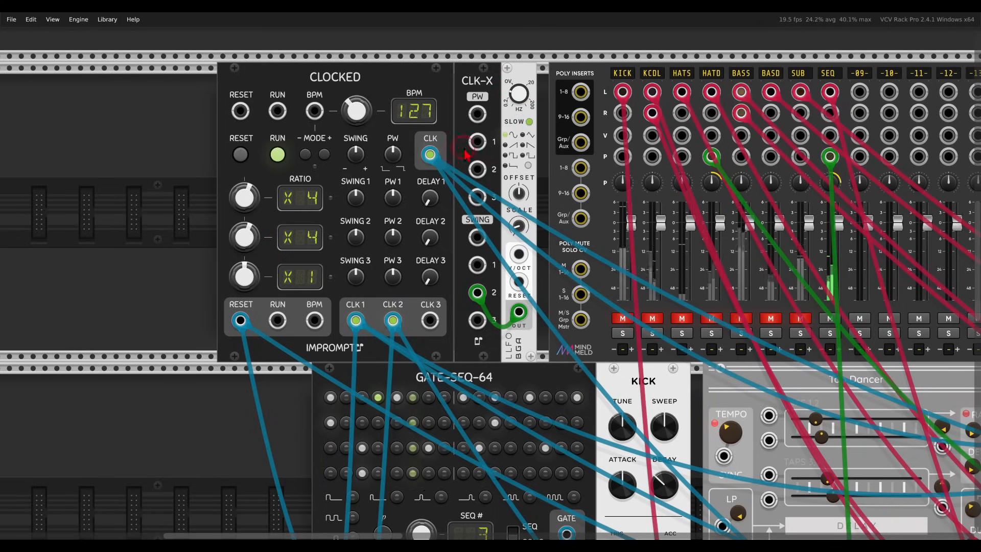
# Step: Fine-tune the cutoff frequency of the melodic voice's VCF
pyautogui.scroll(-1, 413, 294)
pyautogui.moveTo(578, 365); pyautogui.dragTo(271, 126)
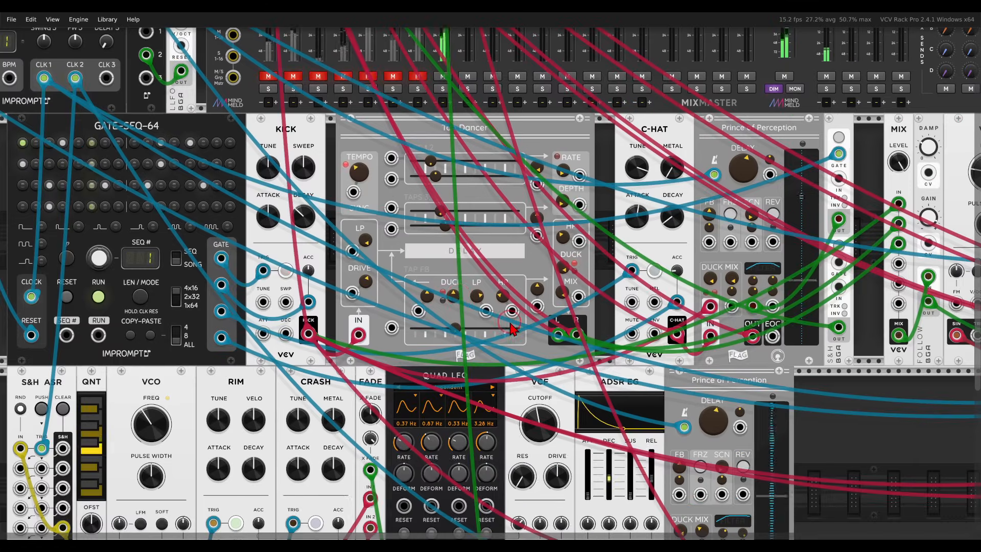
pyautogui.scroll(-1, 493, 329)
pyautogui.moveTo(574, 387); pyautogui.dragTo(582, 308)
pyautogui.moveTo(545, 338)
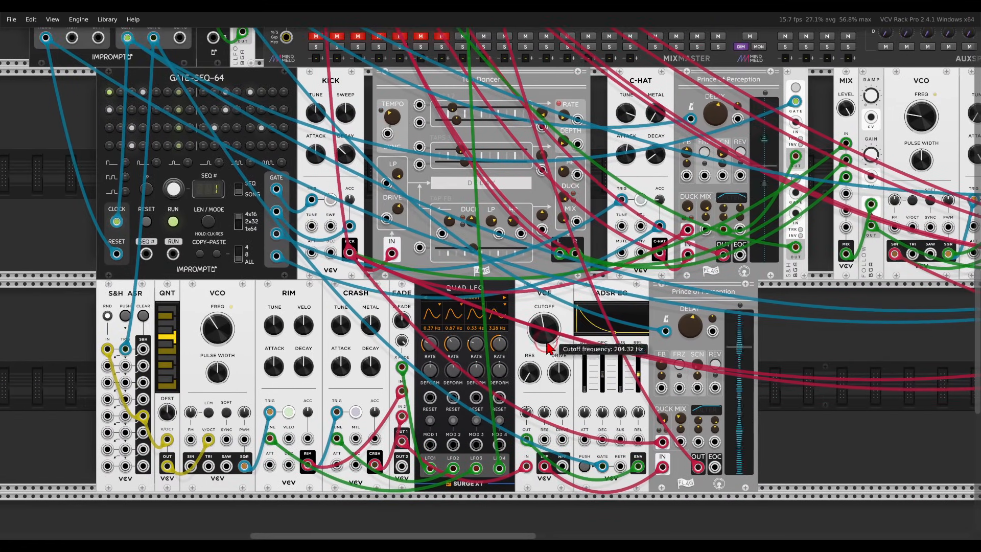
pyautogui.moveTo(545, 340); pyautogui.dragTo(527, 323)
# Step: Unmute the mixer's KICK, KCDL, HATS, HATD, BASS, BASD and SUB channels
pyautogui.scroll(4, 323, 134)
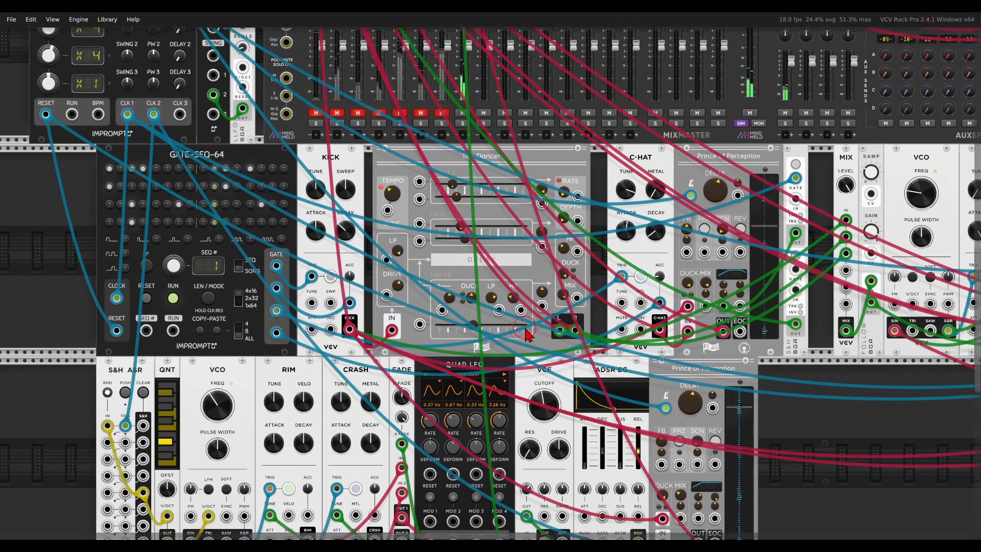
pyautogui.click(318, 139)
pyautogui.click(338, 139)
pyautogui.click(360, 139)
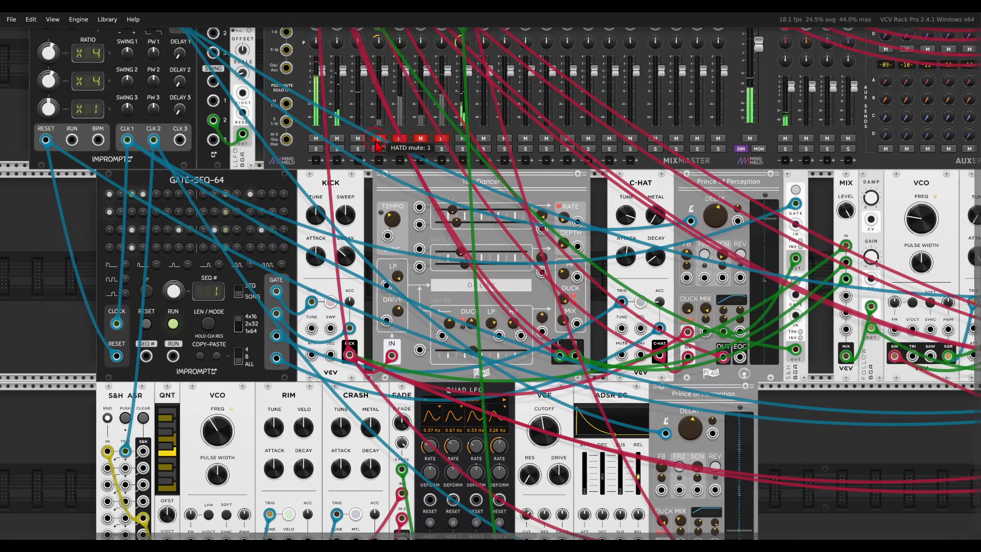
pyautogui.click(381, 139)
pyautogui.click(400, 139)
pyautogui.click(421, 139)
pyautogui.click(442, 139)
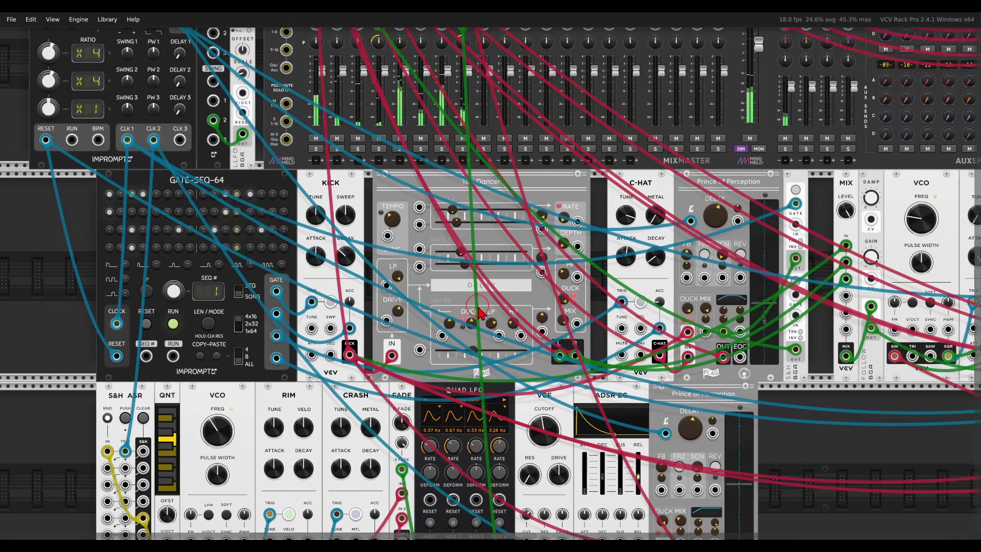
# Step: Shift the whole GATE-SEQ-64 row and the melodic voice's row left to line up under Clocked
pyautogui.scroll(-4, 475, 312)
pyautogui.scroll(2, 628, 334)
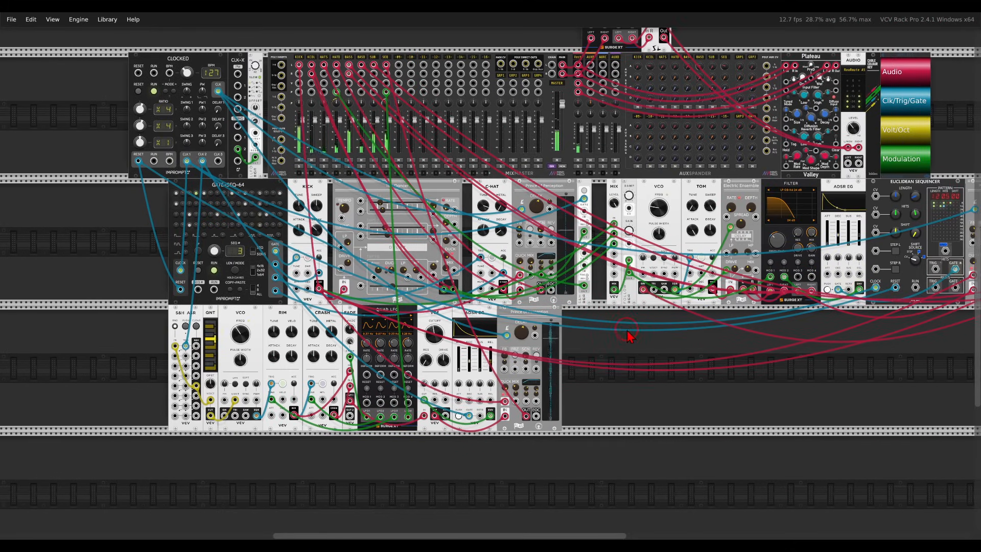
pyautogui.hscroll(4, 612, 346)
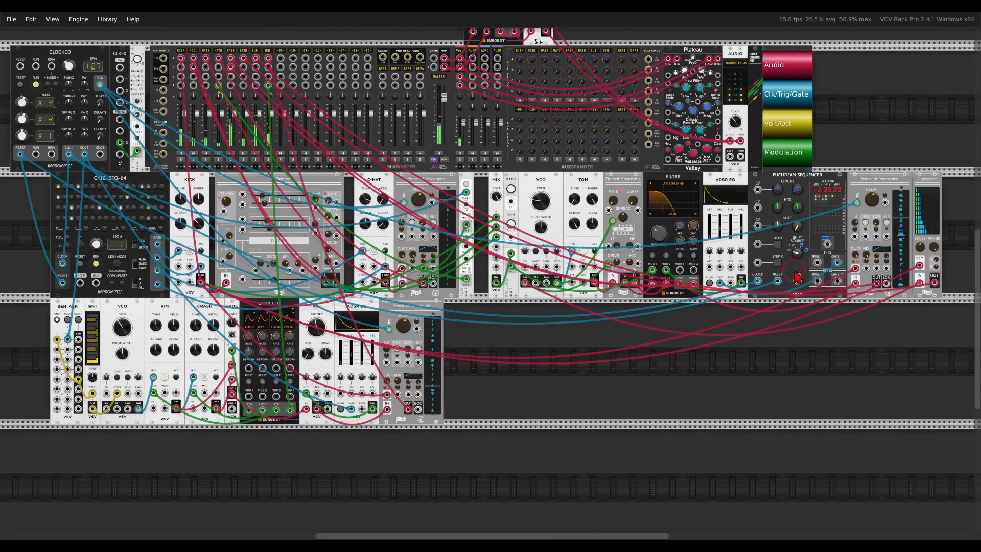
pyautogui.moveTo(938, 176); pyautogui.dragTo(46, 182)
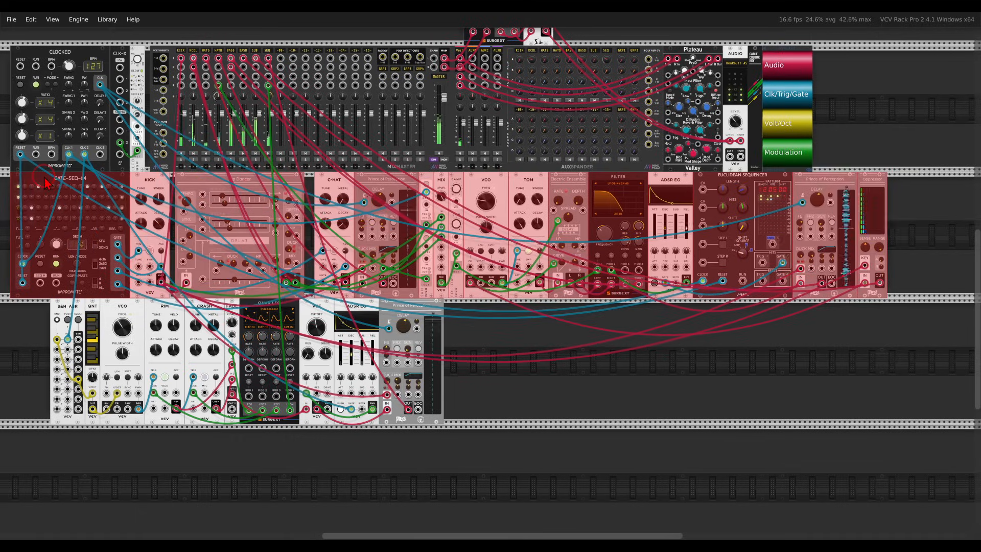
pyautogui.click(468, 343)
pyautogui.moveTo(489, 342); pyautogui.dragTo(182, 329)
pyautogui.moveTo(289, 301); pyautogui.dragTo(284, 298)
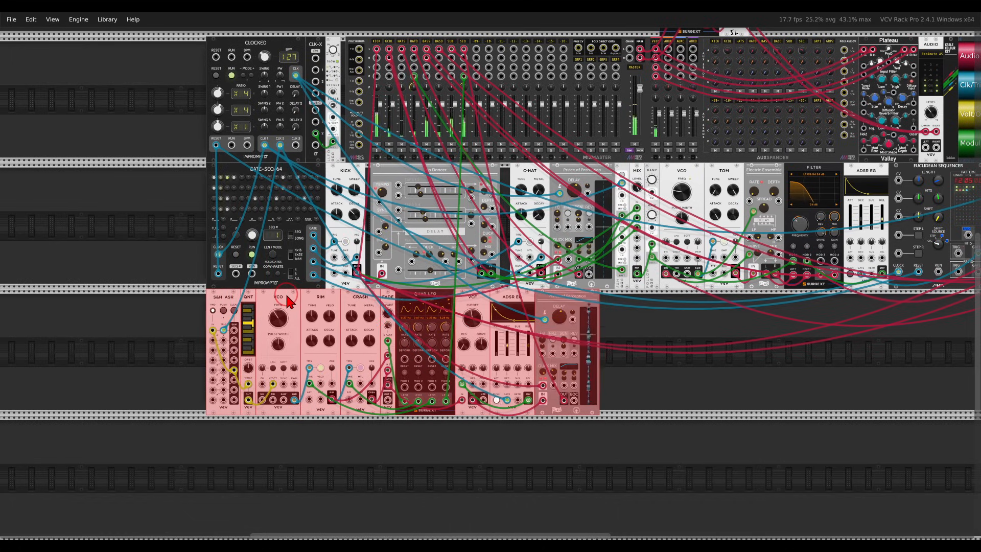
pyautogui.click(621, 326)
pyautogui.moveTo(469, 318); pyautogui.dragTo(459, 329)
pyautogui.moveTo(731, 344); pyautogui.dragTo(664, 387)
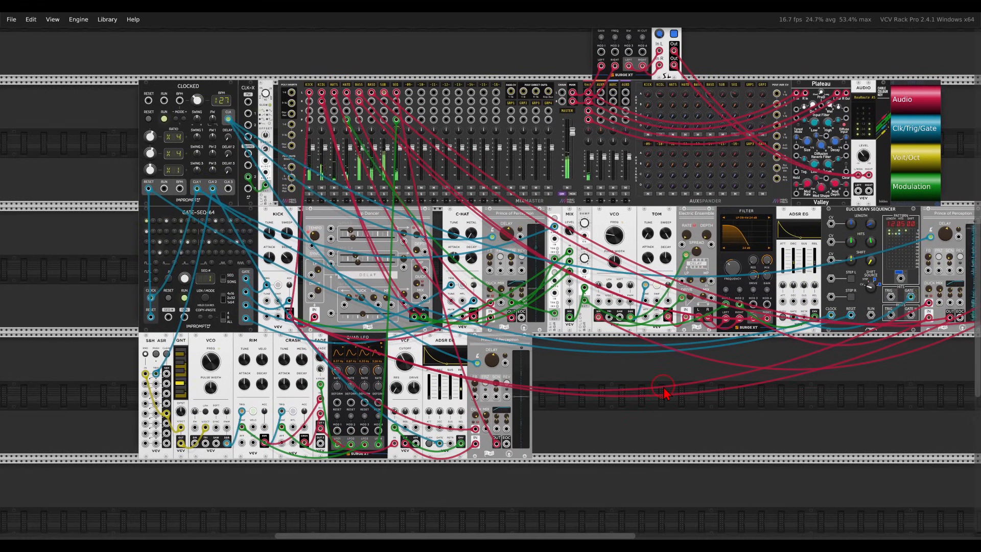
pyautogui.moveTo(663, 389); pyautogui.dragTo(586, 381)
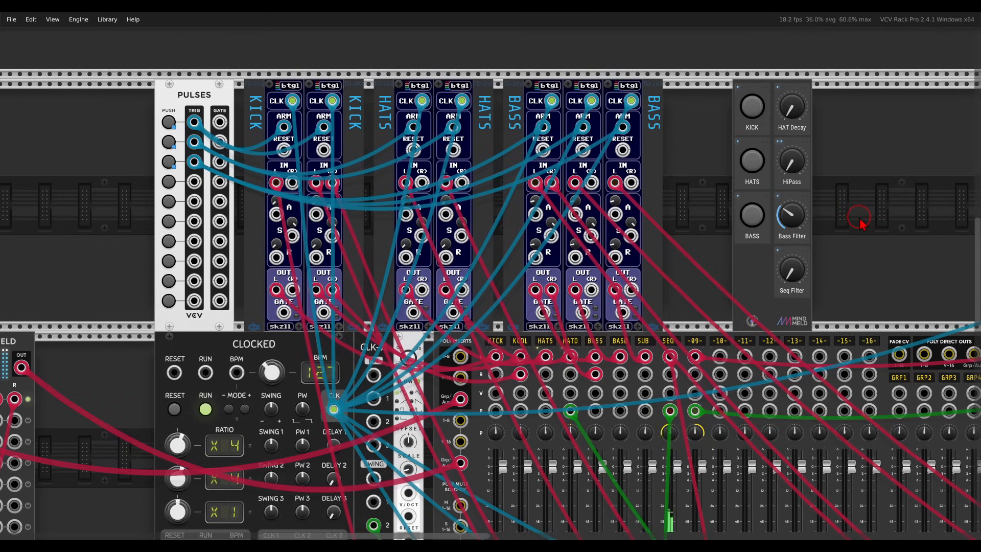
# Step: Test the KICK and HATS mute macros by switching each one on and back off while the delayed gates respond
pyautogui.scroll(2, 616, 179)
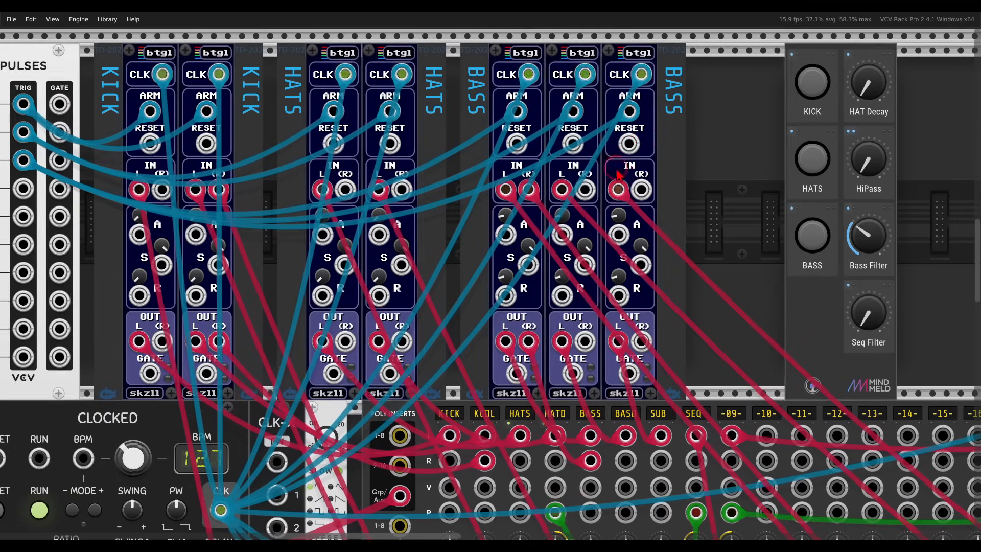
pyautogui.scroll(1, 617, 175)
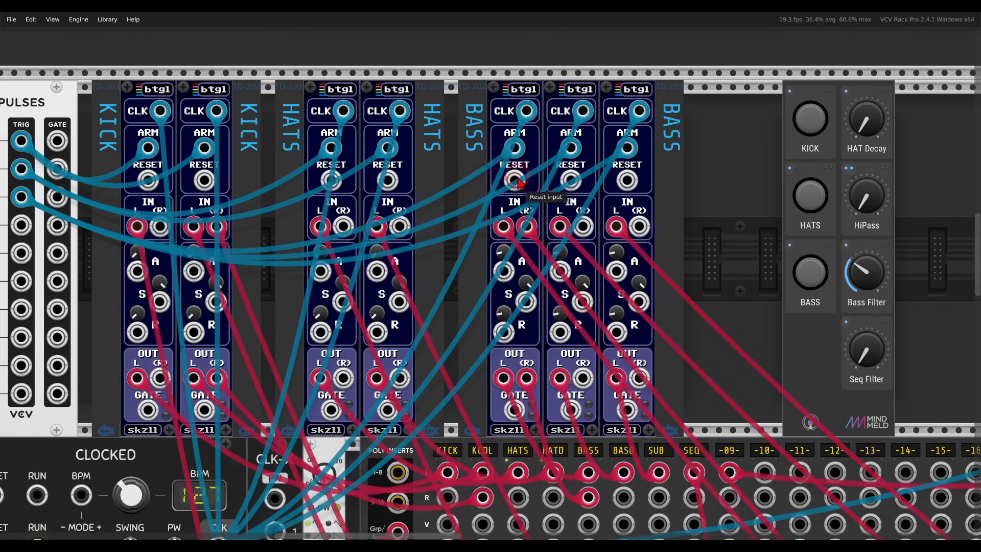
pyautogui.moveTo(491, 188); pyautogui.dragTo(578, 198)
pyautogui.scroll(-1, 580, 184)
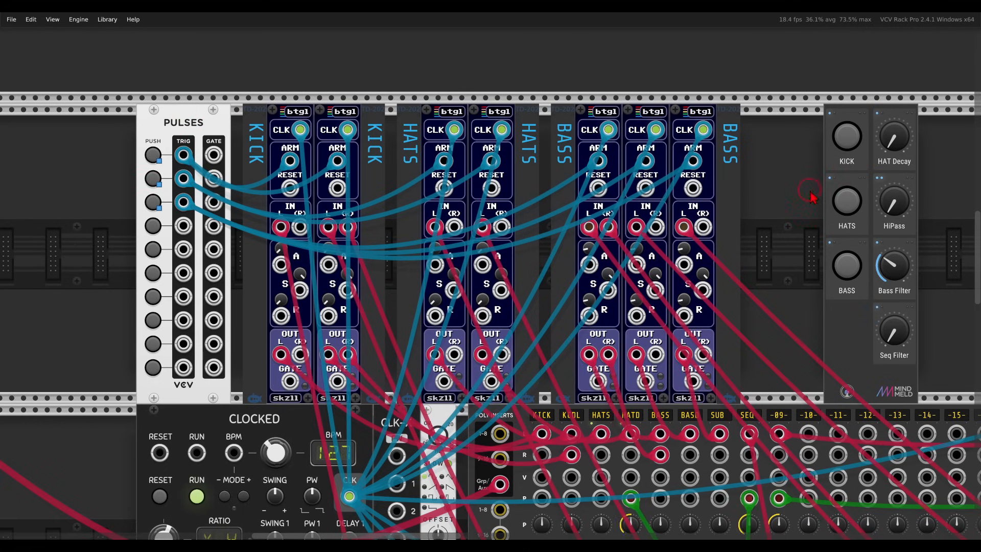
pyautogui.moveTo(803, 184); pyautogui.dragTo(773, 165)
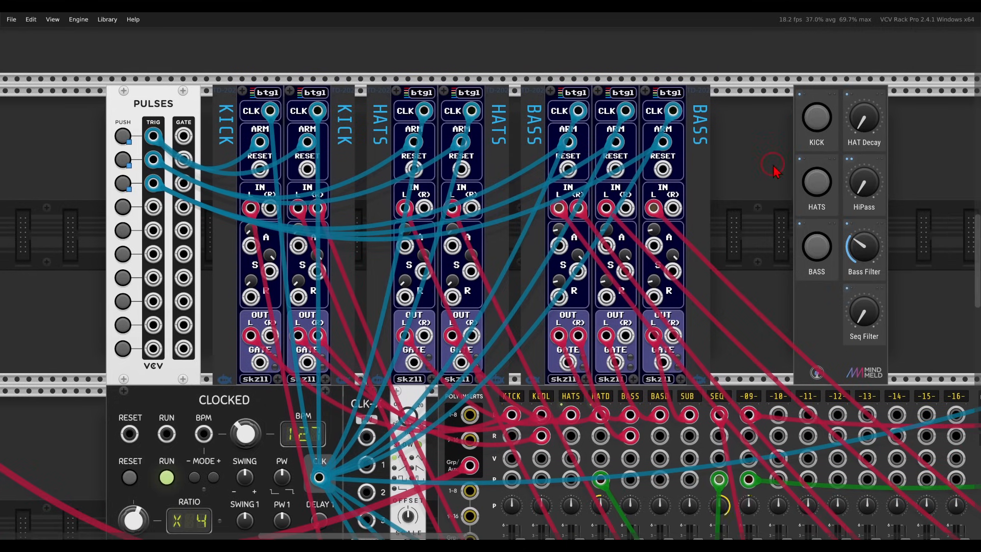
pyautogui.click(815, 128)
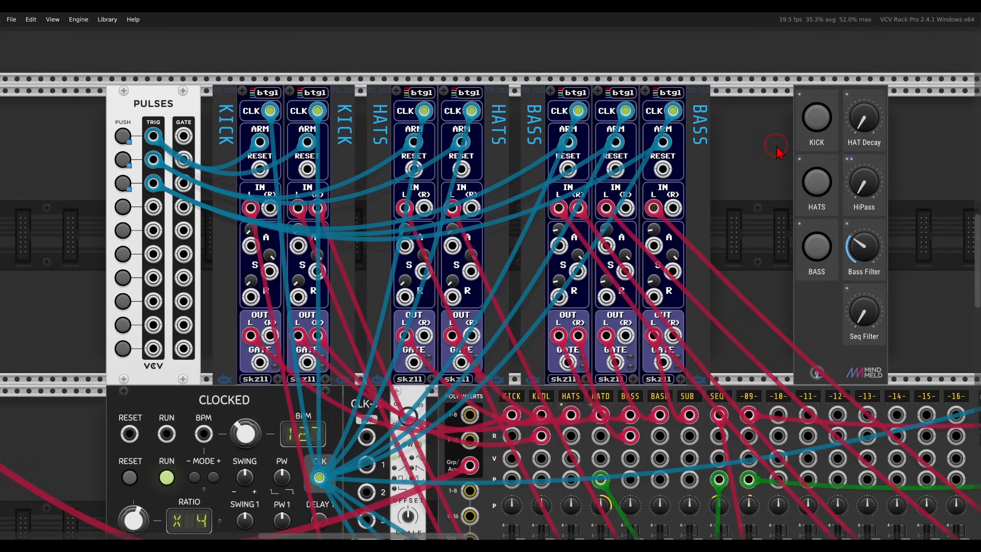
pyautogui.click(810, 130)
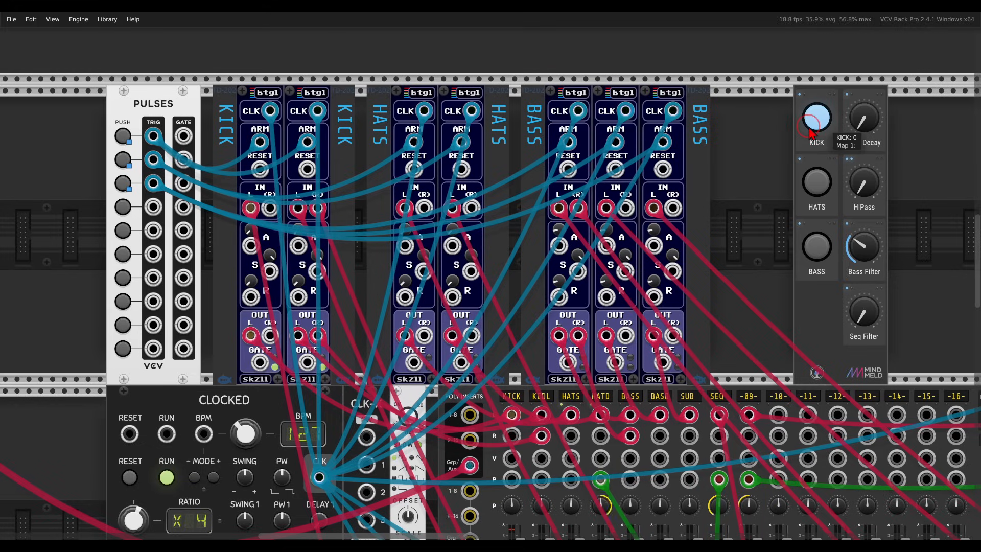
pyautogui.click(812, 194)
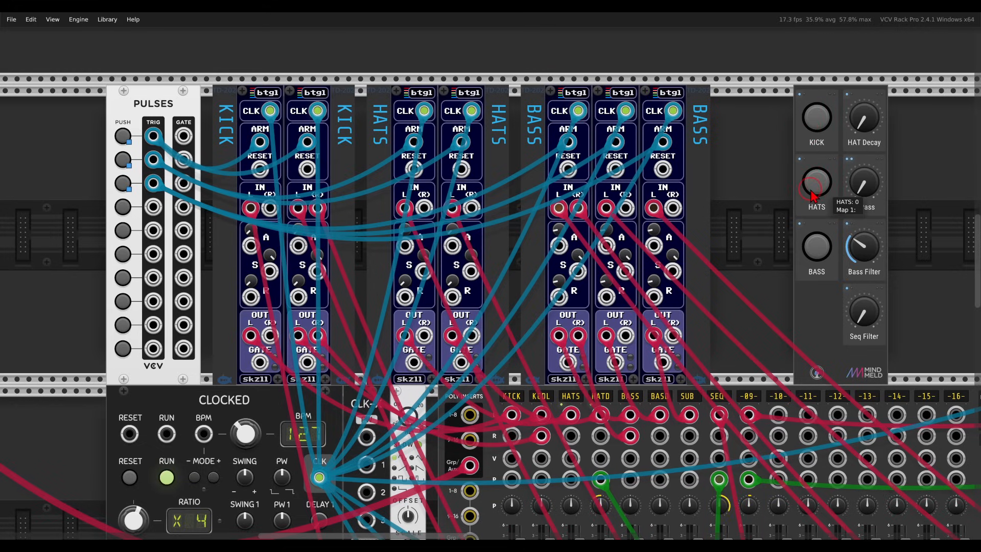
pyautogui.click(814, 193)
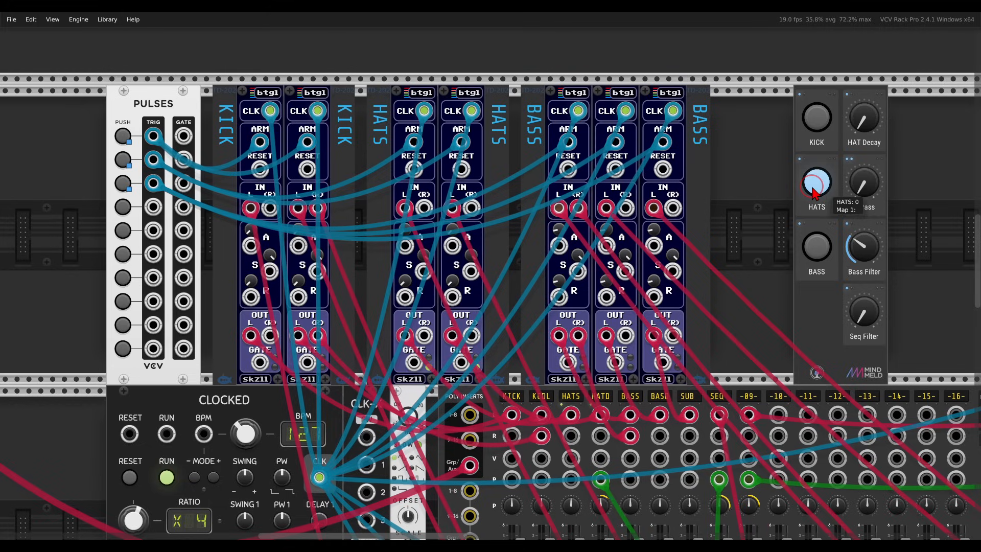
pyautogui.click(816, 156)
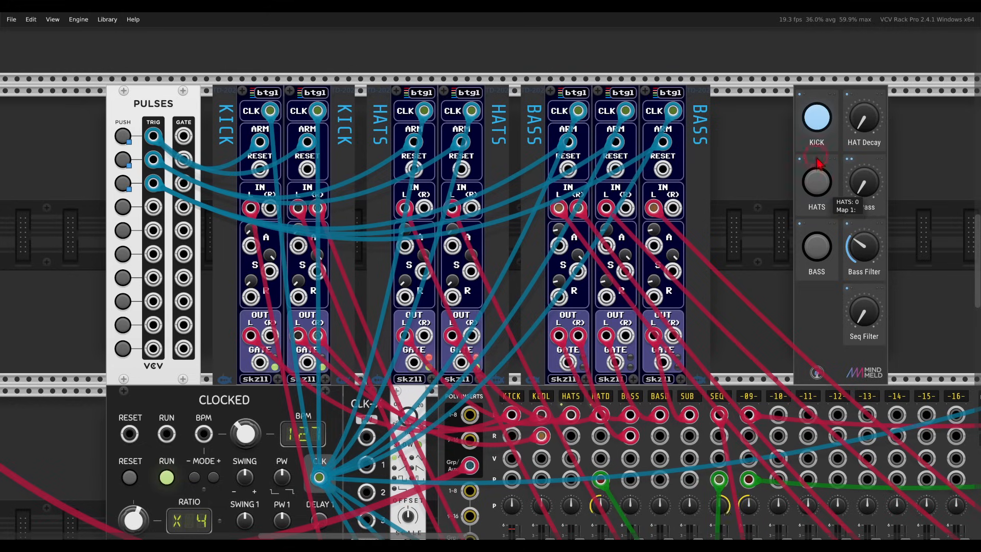
pyautogui.click(817, 123)
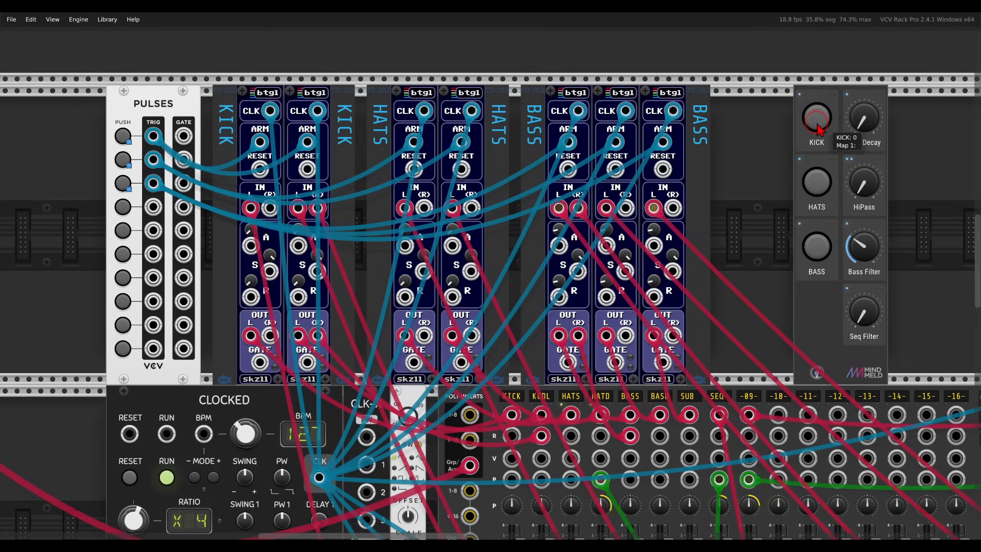
# Step: Switch on the BASS, HATS and KICK macros to bring all three parts into the mix
pyautogui.click(812, 250)
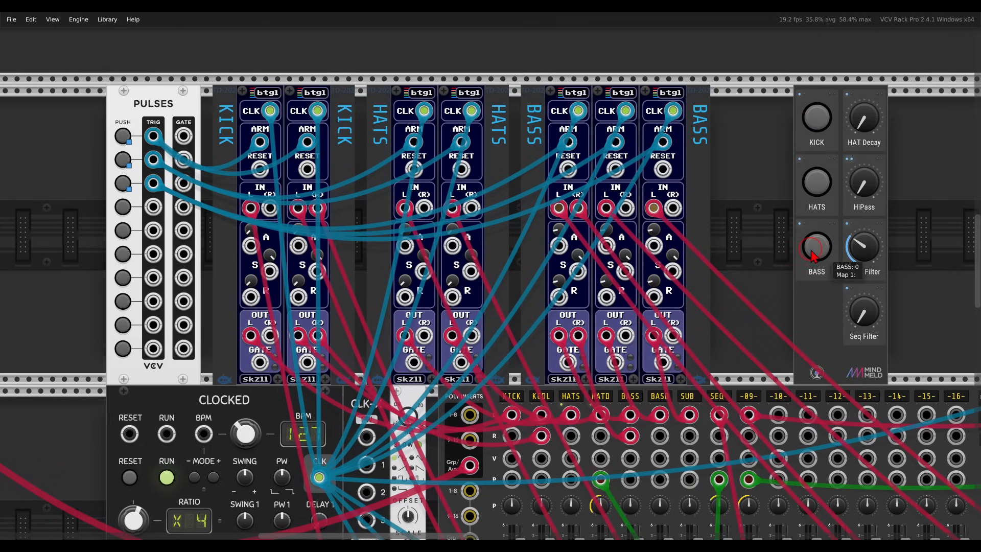
pyautogui.click(811, 250)
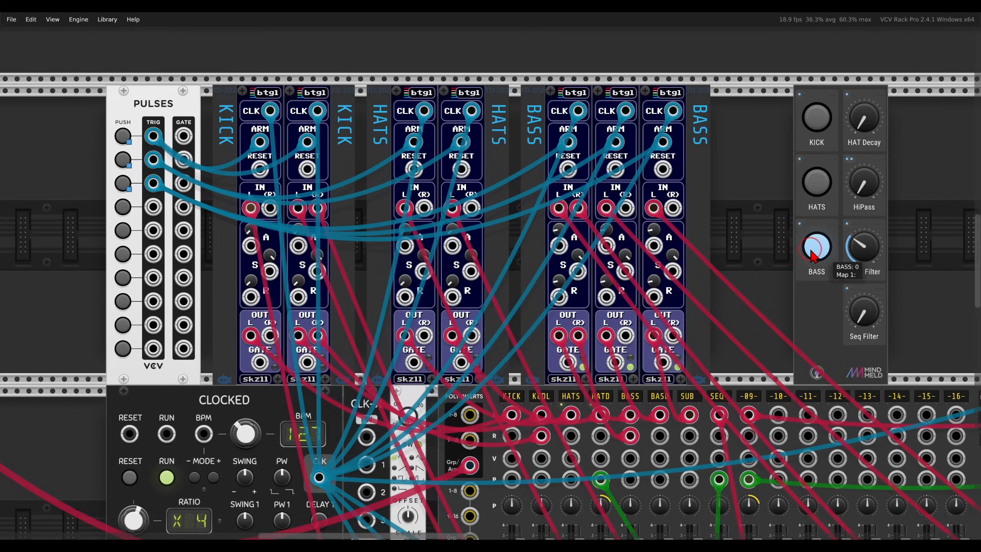
pyautogui.click(812, 185)
pyautogui.click(811, 121)
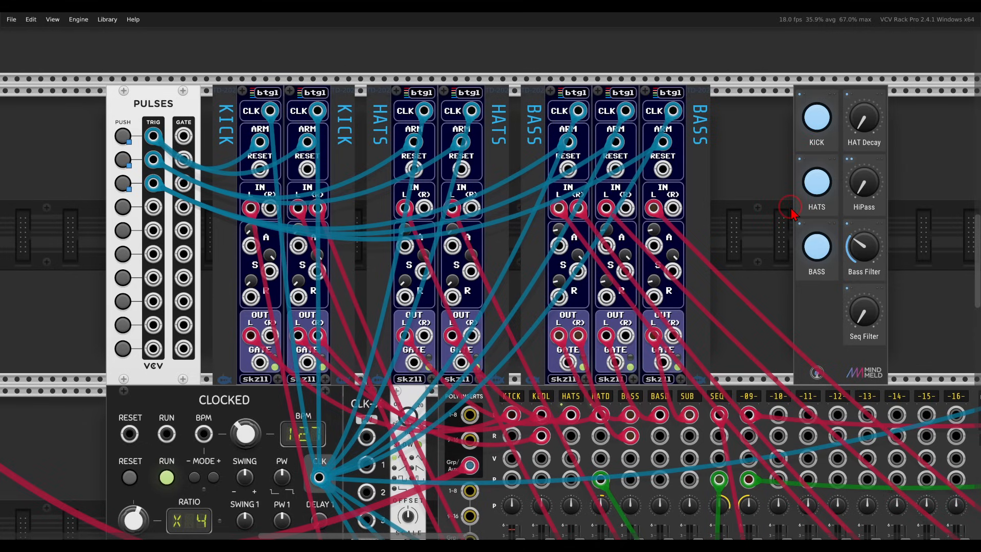
# Step: Sweep the HAT Decay macro up and return it to zero
pyautogui.moveTo(778, 217); pyautogui.dragTo(720, 206)
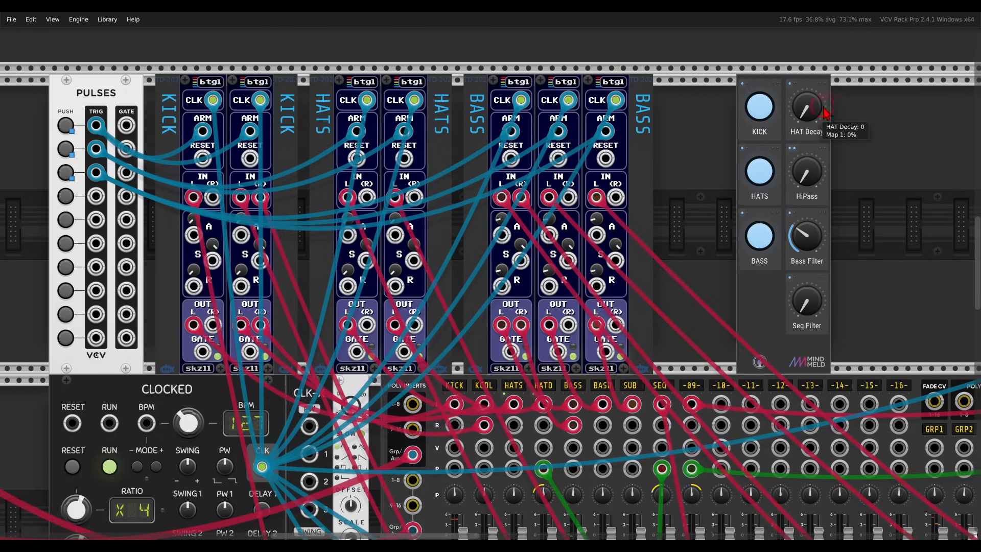
pyautogui.moveTo(807, 119); pyautogui.dragTo(792, 77)
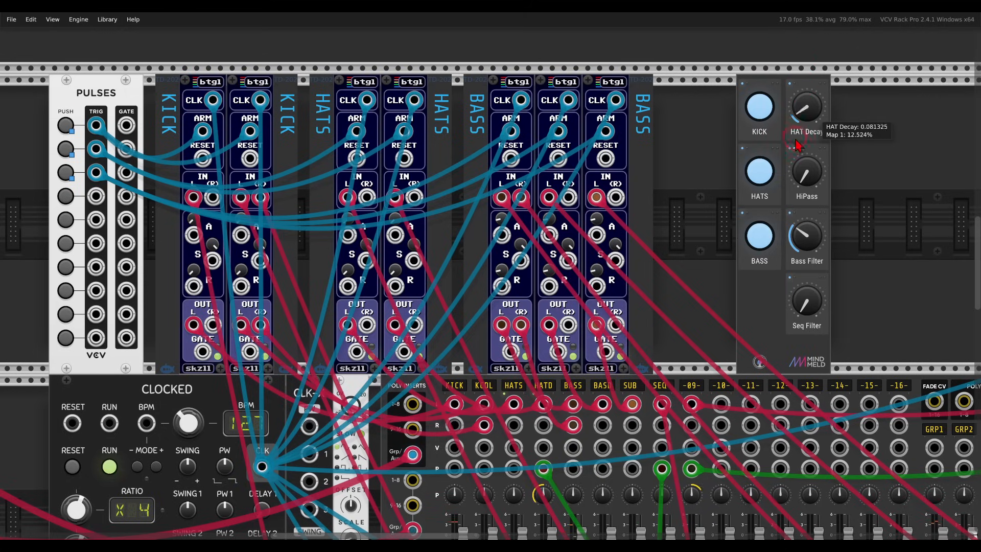
pyautogui.click(800, 170)
# Step: Examine how the mixer's group/aux insert is routed through Unmeld, the 24 dB high-pass filter and Meld
pyautogui.moveTo(671, 241); pyautogui.dragTo(893, 118)
pyautogui.moveTo(351, 270); pyautogui.dragTo(594, 152)
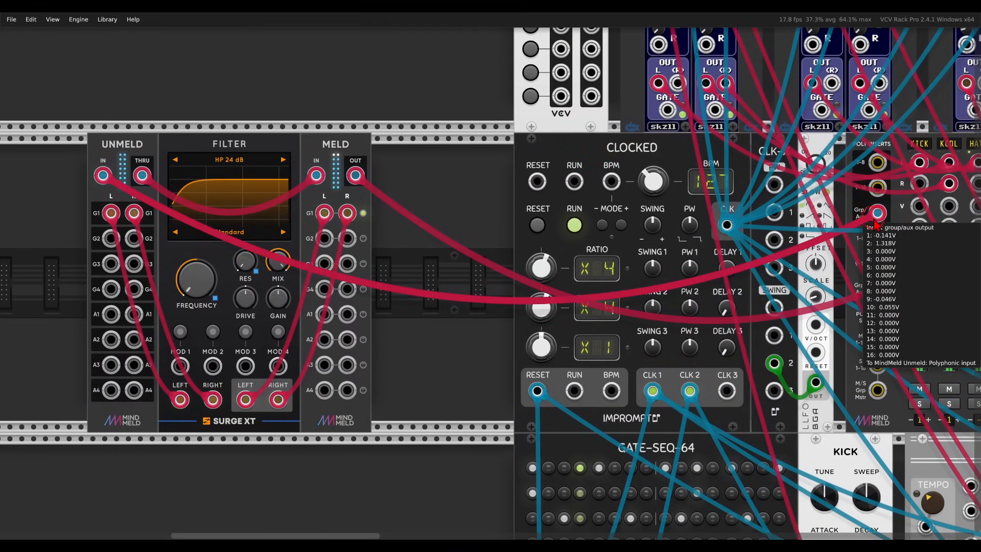
pyautogui.moveTo(863, 238); pyautogui.dragTo(572, 215)
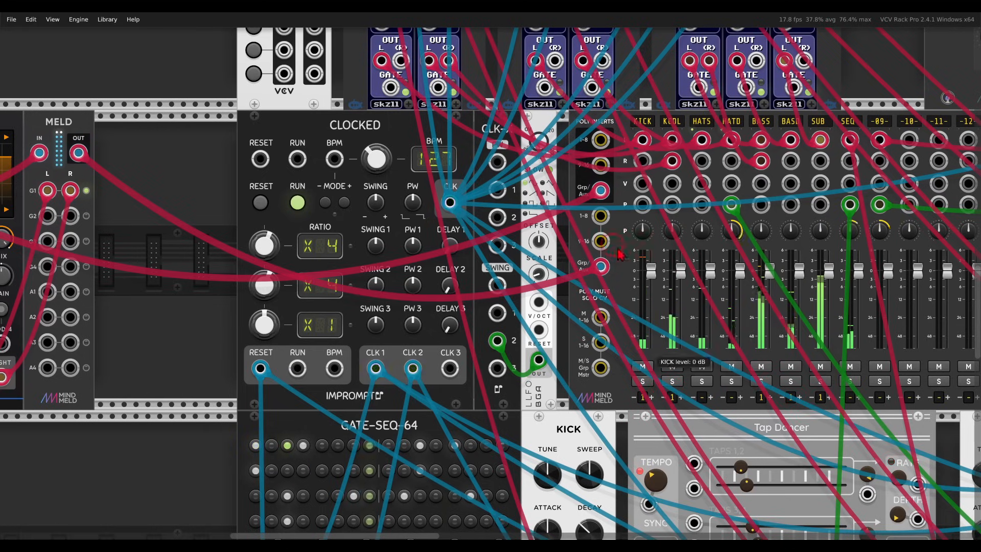
pyautogui.moveTo(576, 242); pyautogui.dragTo(780, 260)
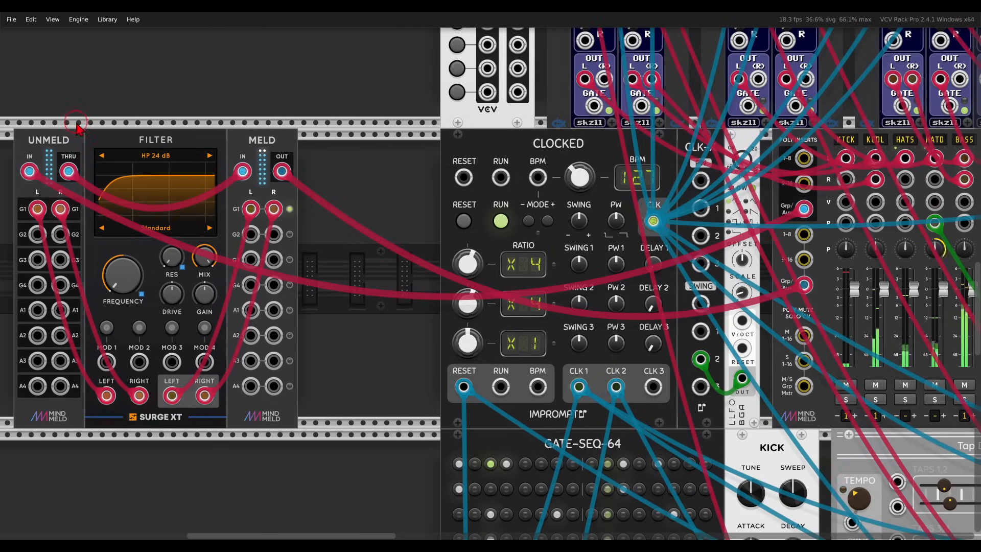
pyautogui.hscroll(-5, 154, 205)
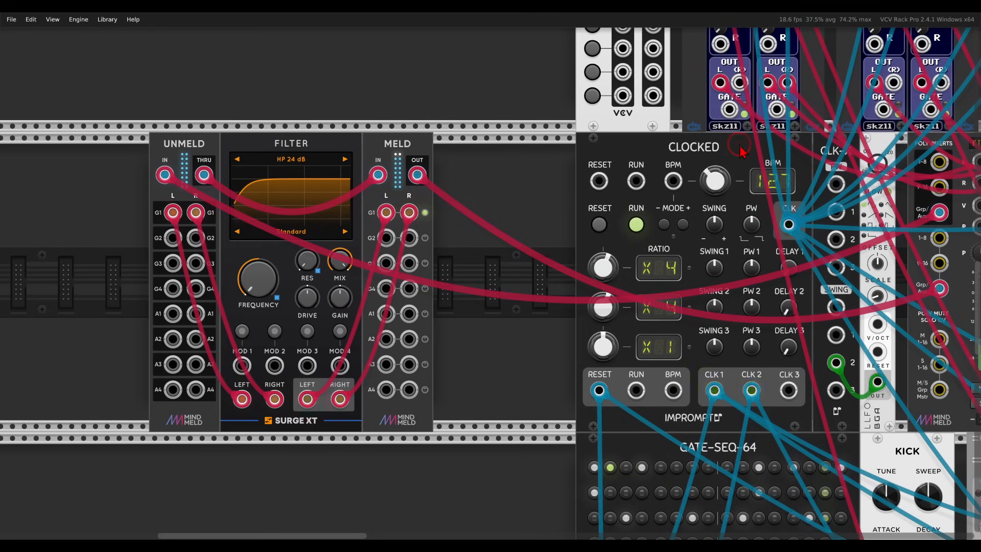
pyautogui.moveTo(743, 148); pyautogui.dragTo(512, 236)
# Step: Sweep the HiPass macro up to about 0.74 and return it to zero
pyautogui.click(607, 182)
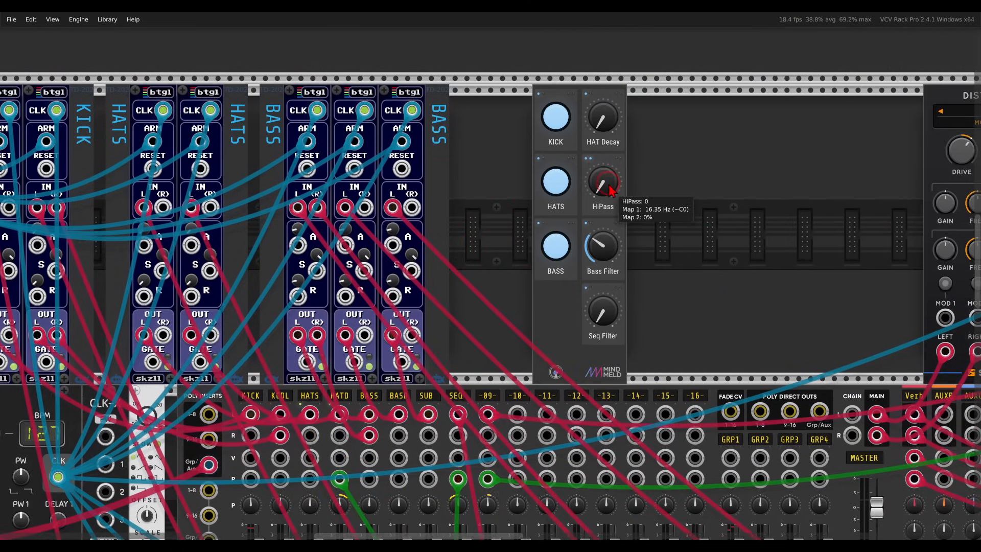
pyautogui.moveTo(611, 190); pyautogui.dragTo(592, 156)
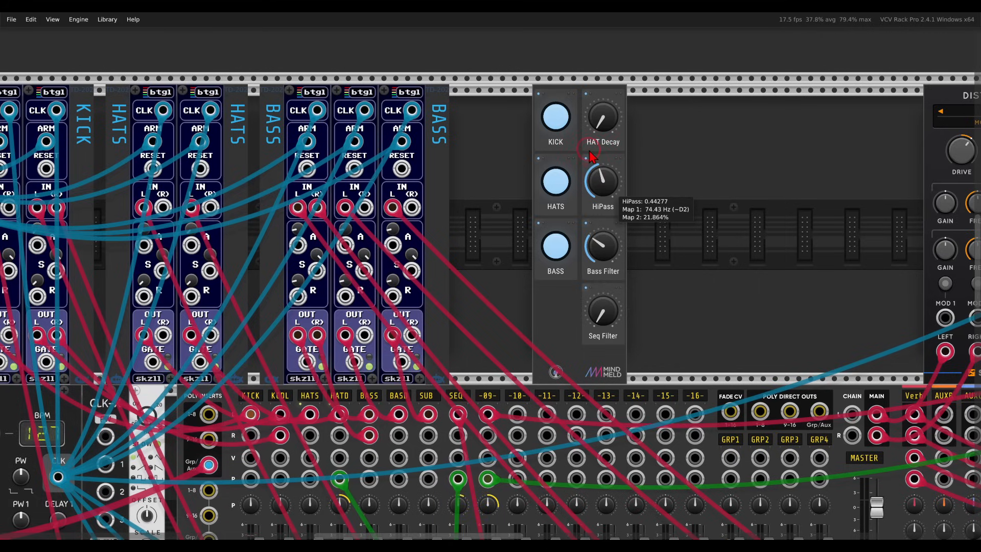
pyautogui.moveTo(604, 190); pyautogui.dragTo(604, 186)
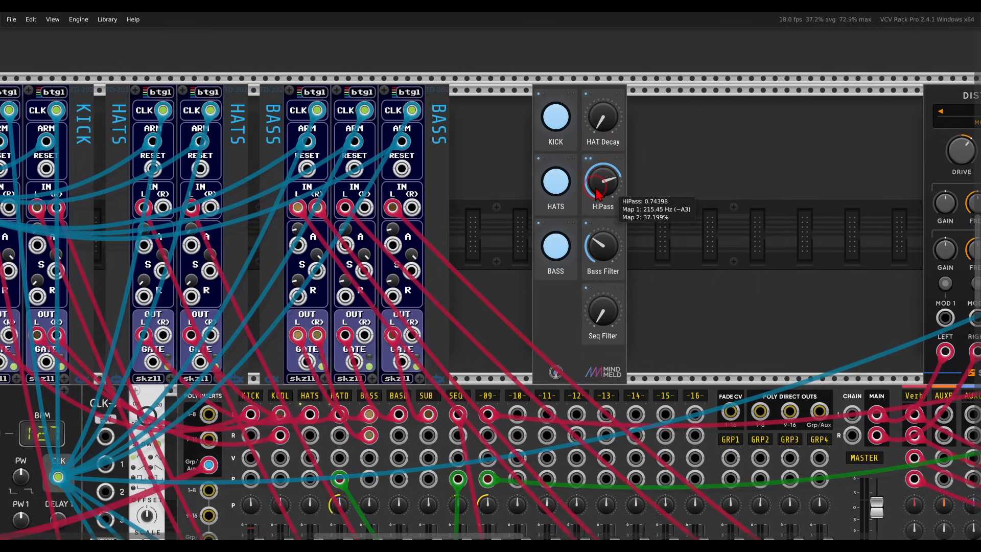
pyautogui.moveTo(596, 195); pyautogui.dragTo(642, 375)
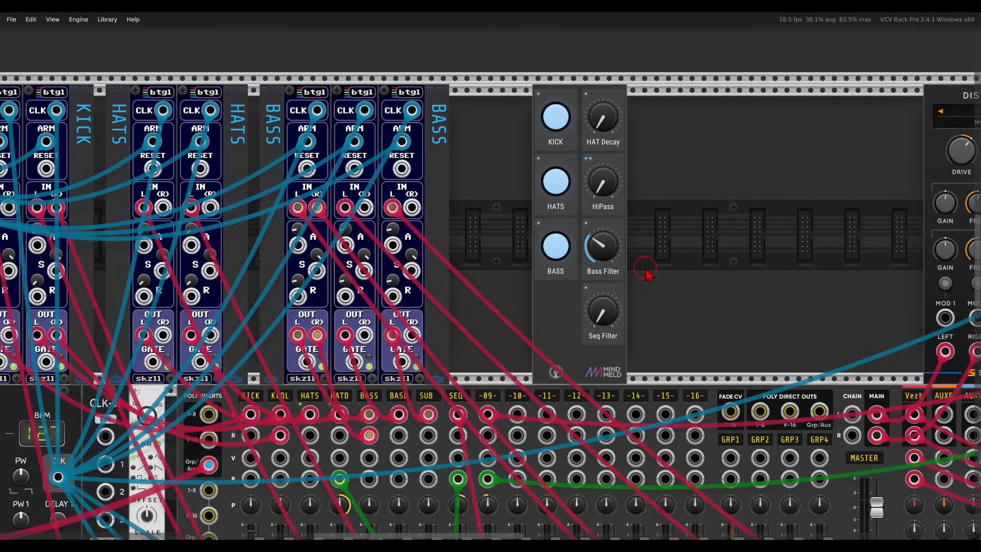
# Step: Set the Bass Filter macro to about 0.30 and raise the Seq Filter macro to around its midpoint
pyautogui.click(602, 255)
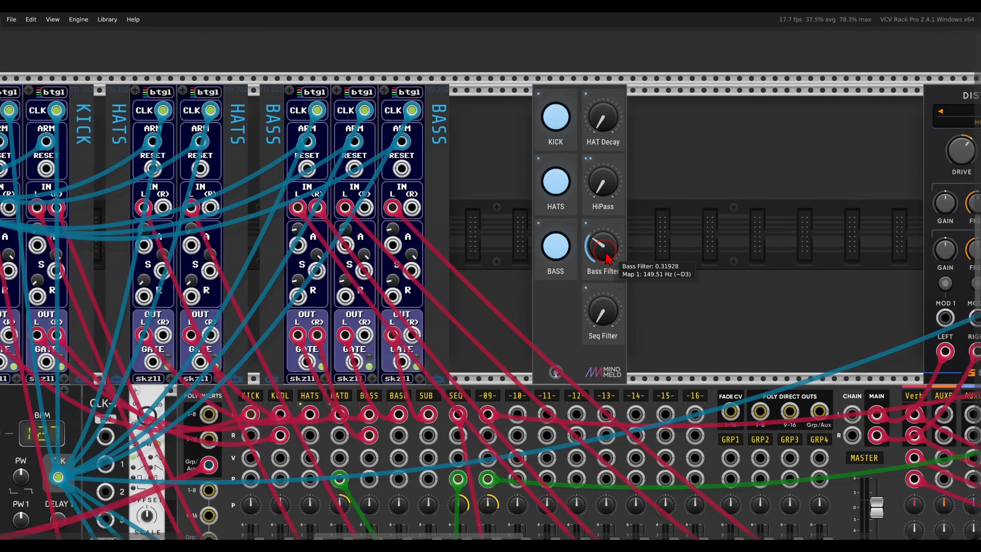
pyautogui.moveTo(597, 240); pyautogui.dragTo(603, 261)
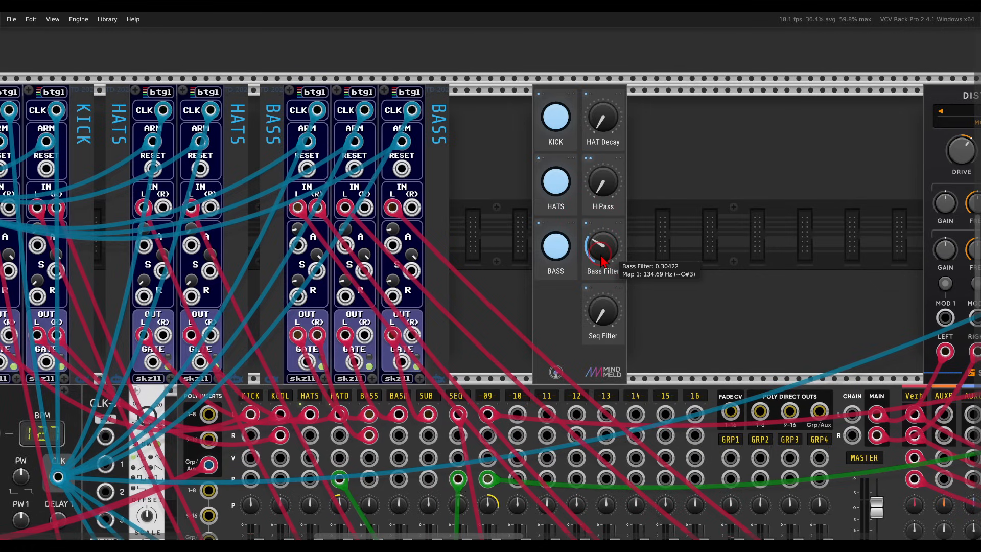
pyautogui.moveTo(603, 307); pyautogui.dragTo(605, 322)
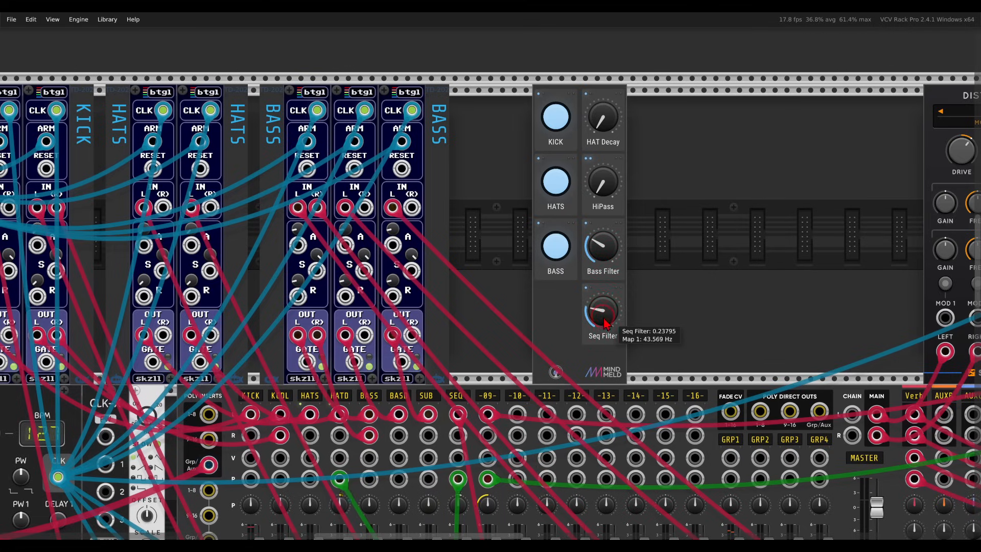
pyautogui.moveTo(595, 279); pyautogui.dragTo(594, 276)
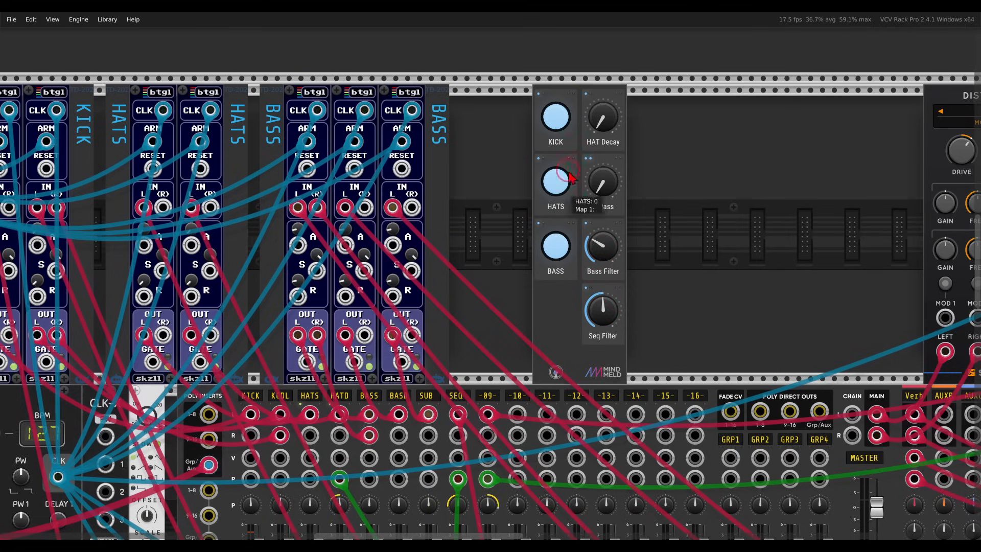
# Step: Drop the kick out with its macro, ride the Seq Filter macro up to about 0.72, and bring the kick back in
pyautogui.click(562, 122)
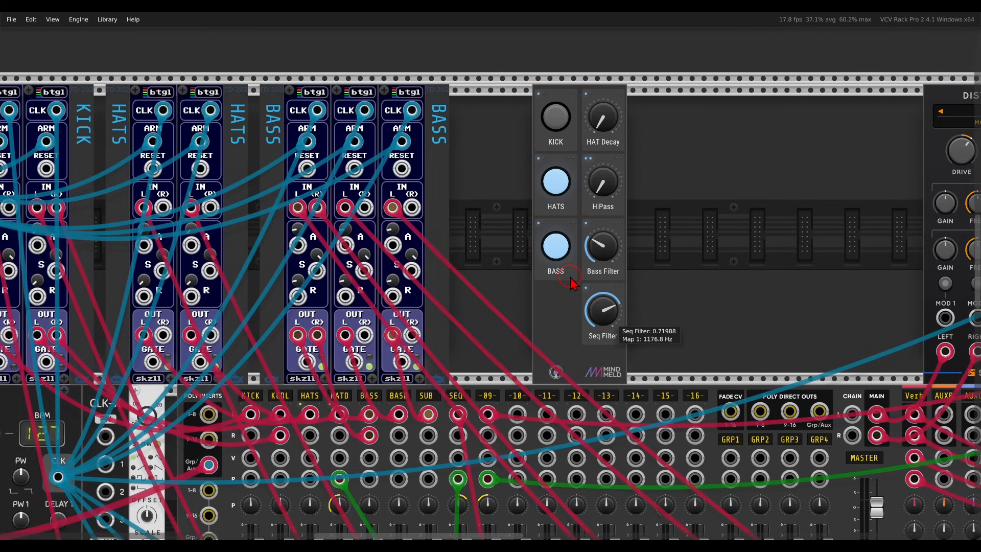
pyautogui.doubleClick(582, 309)
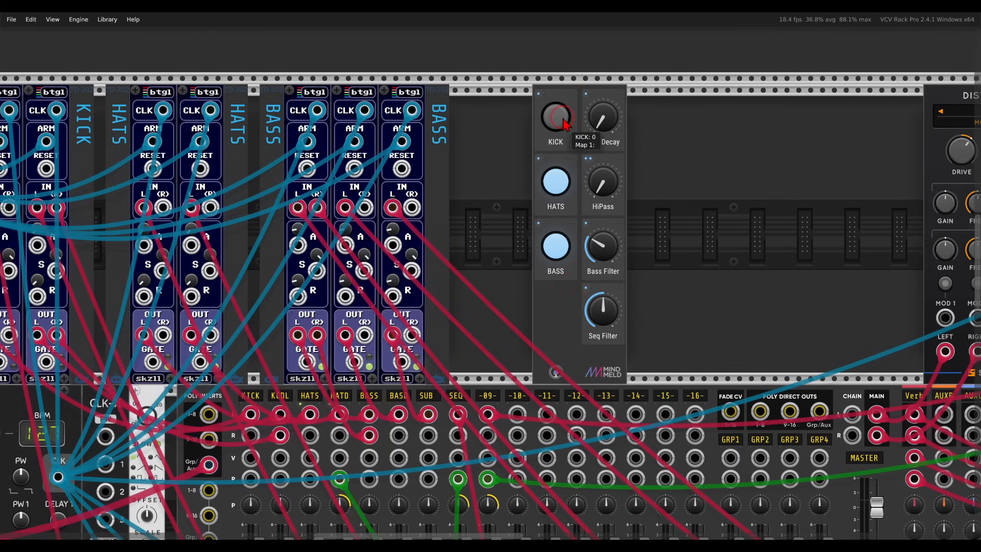
pyautogui.click(562, 120)
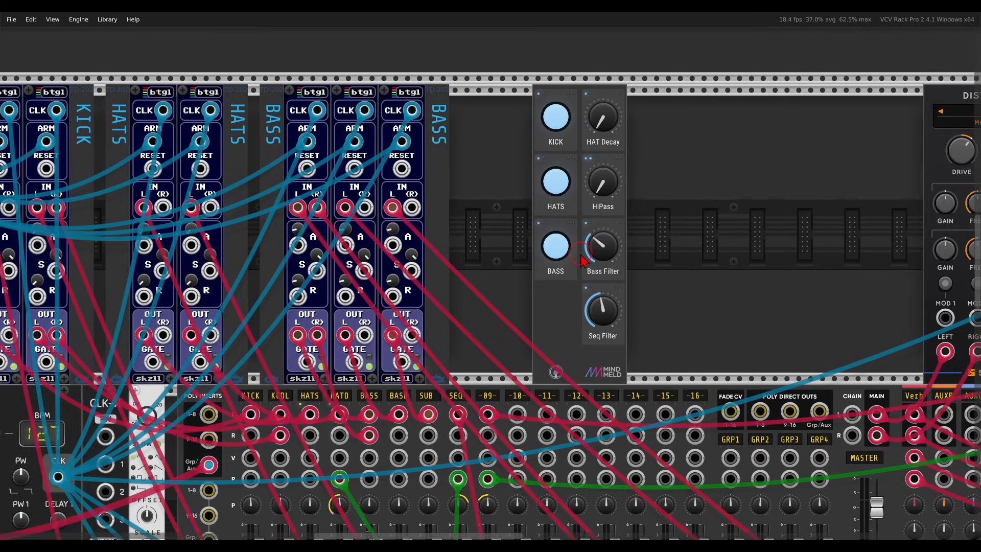
# Step: Switch off the BASS, HATS and KICK macros and turn the Seq Filter macro down to zero
pyautogui.click(562, 249)
pyautogui.click(555, 182)
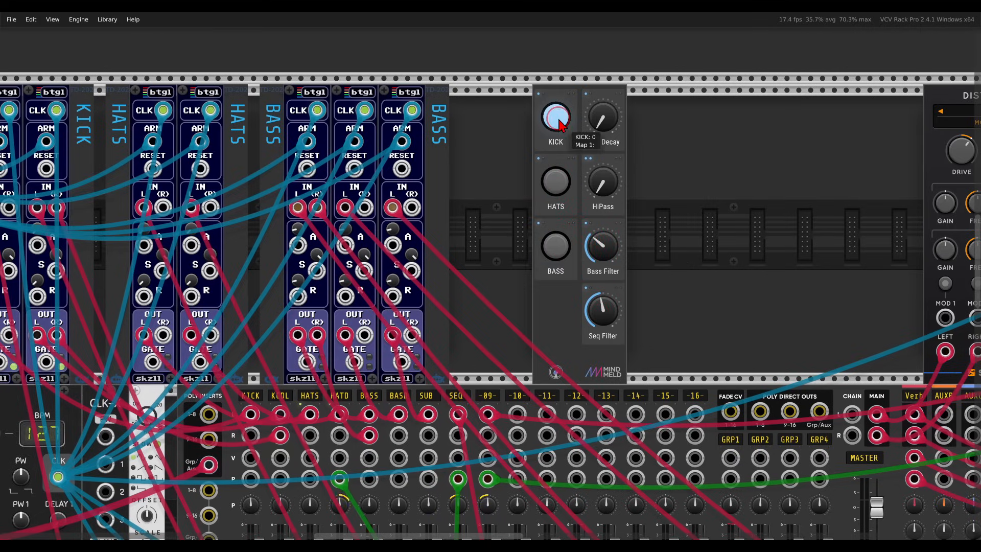
pyautogui.click(556, 117)
pyautogui.moveTo(603, 384); pyautogui.dragTo(604, 426)
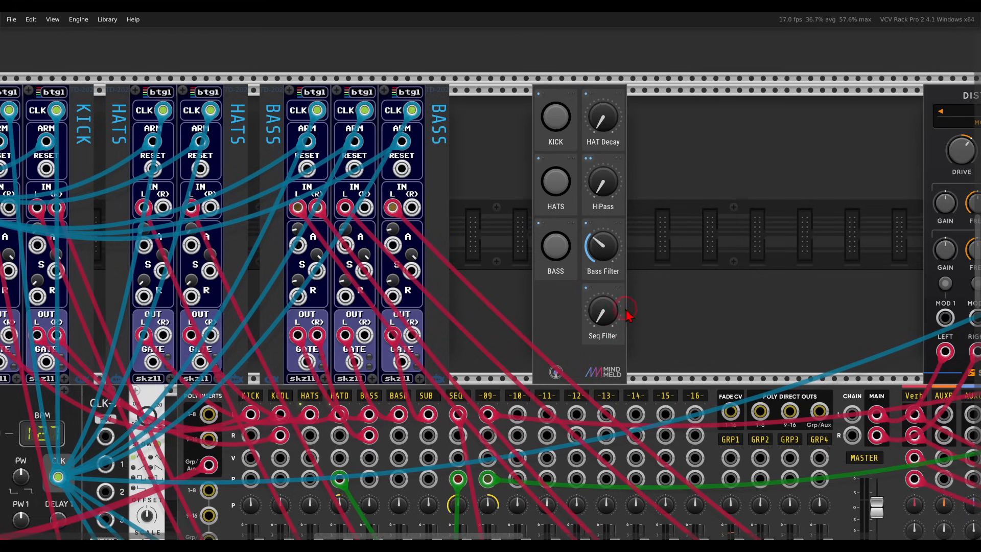
pyautogui.hscroll(-5, 525, 243)
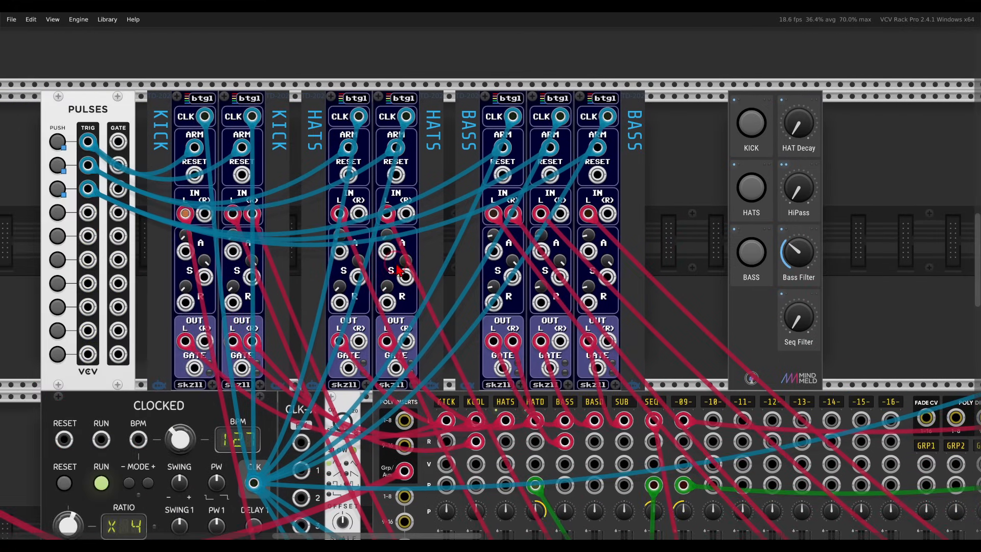